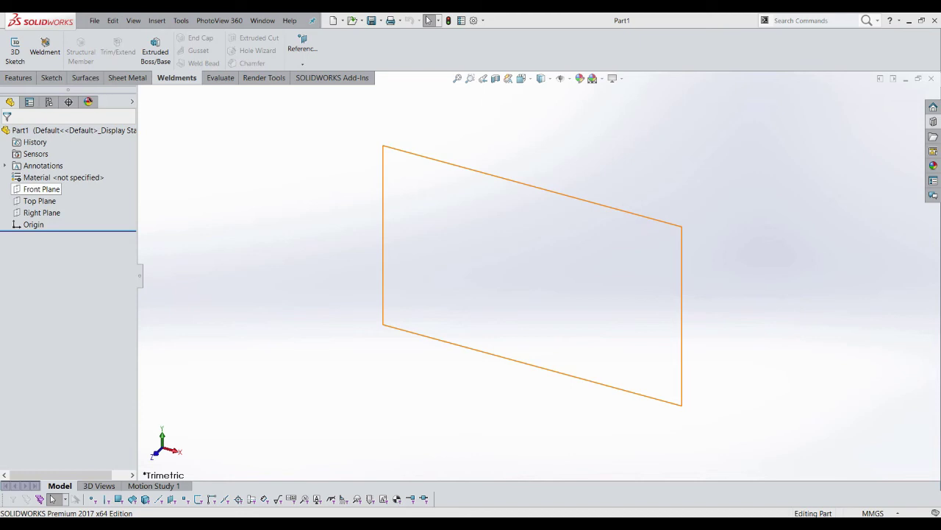
Sketch a Ø200 circle on the Right Plane
right_click(41, 212)
click(65, 200)
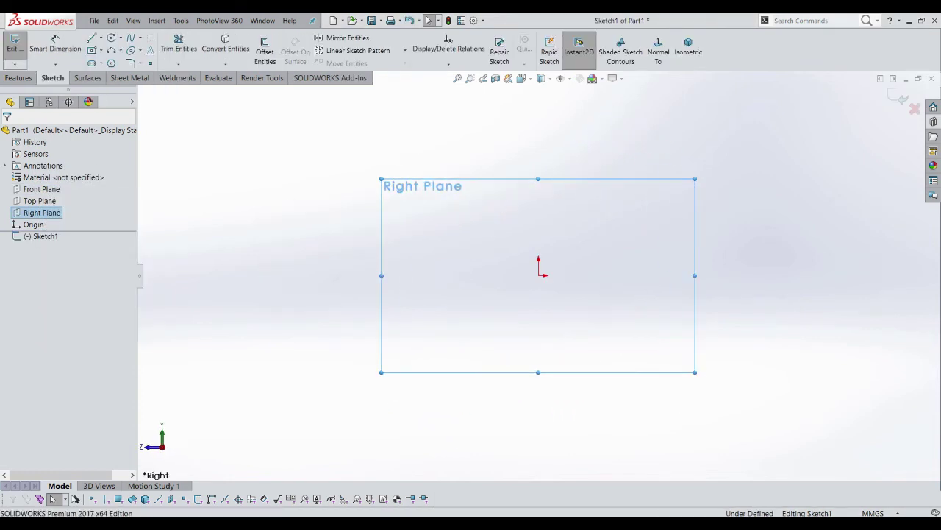
key(c)
text(200)
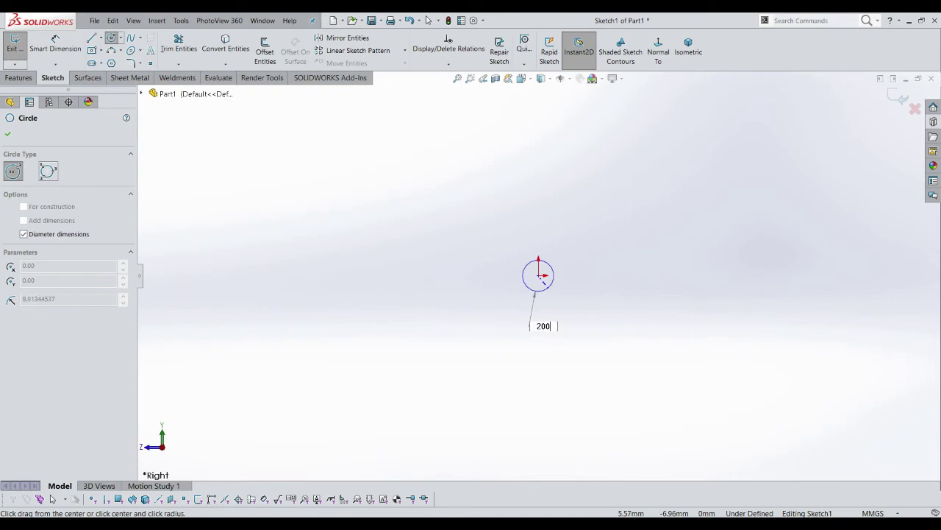
key(Return)
key(Escape)
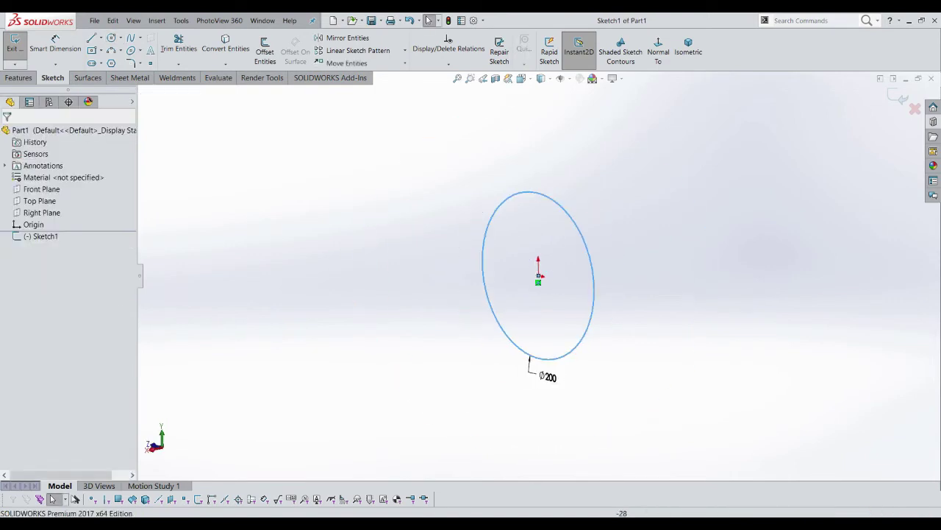
Extrude the Ø200 circle 50 mm into a disc
click(19, 77)
click(20, 51)
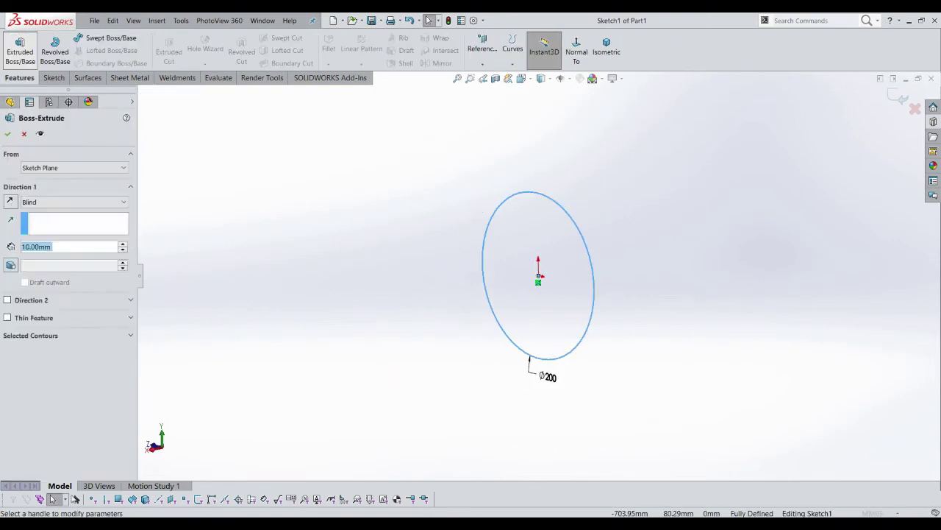
text(50)
key(Return)
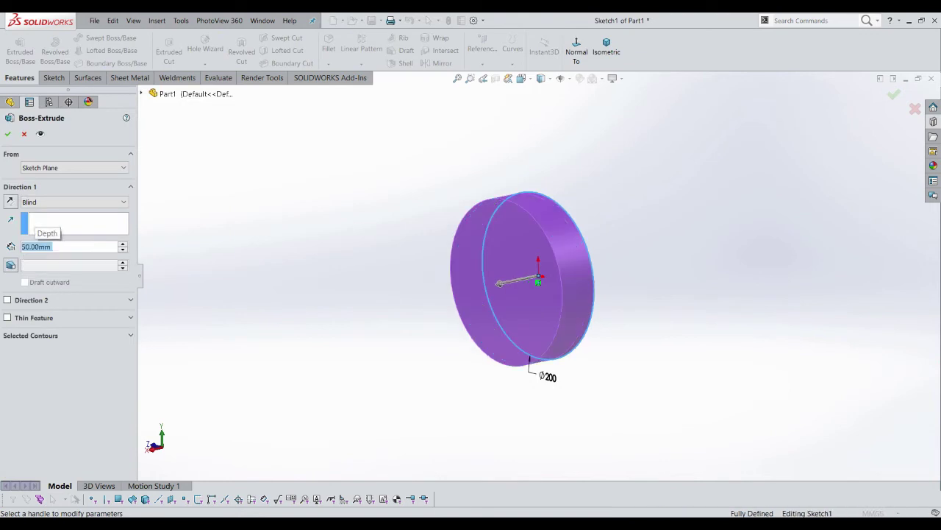
key(Return)
Start a new sketch on the disc's flat face with the Circle tool
right_click(497, 251)
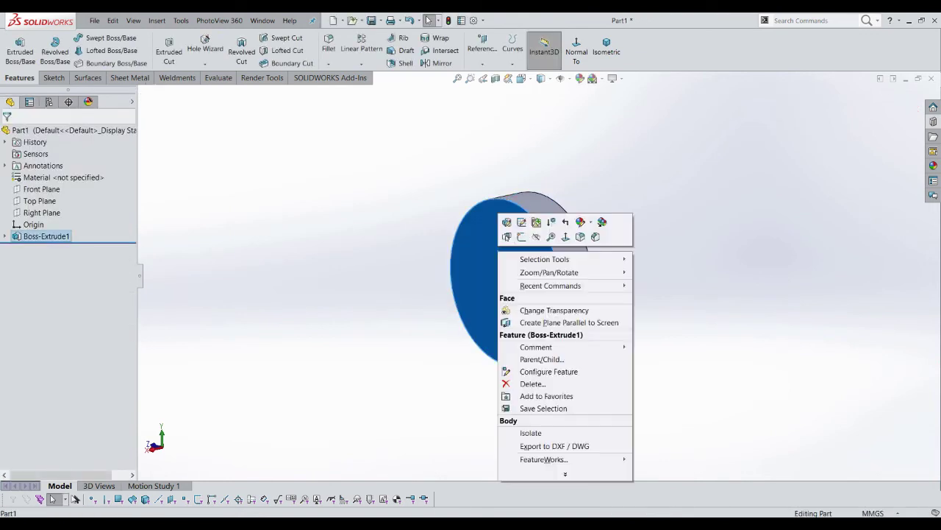
click(521, 236)
click(111, 38)
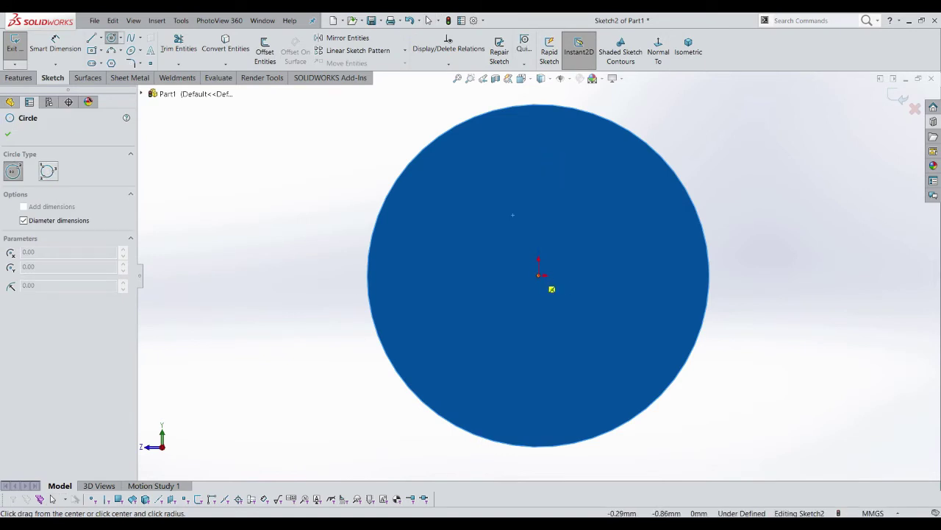
Draw a Ø150 circle at the origin and make it construction geometry
click(539, 275)
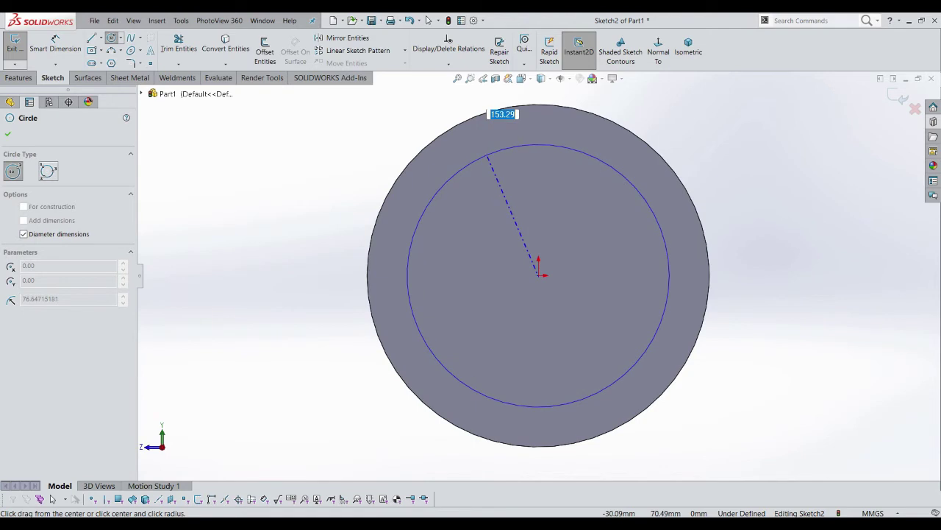
text(150)
key(Return)
key(Escape)
right_click(497, 153)
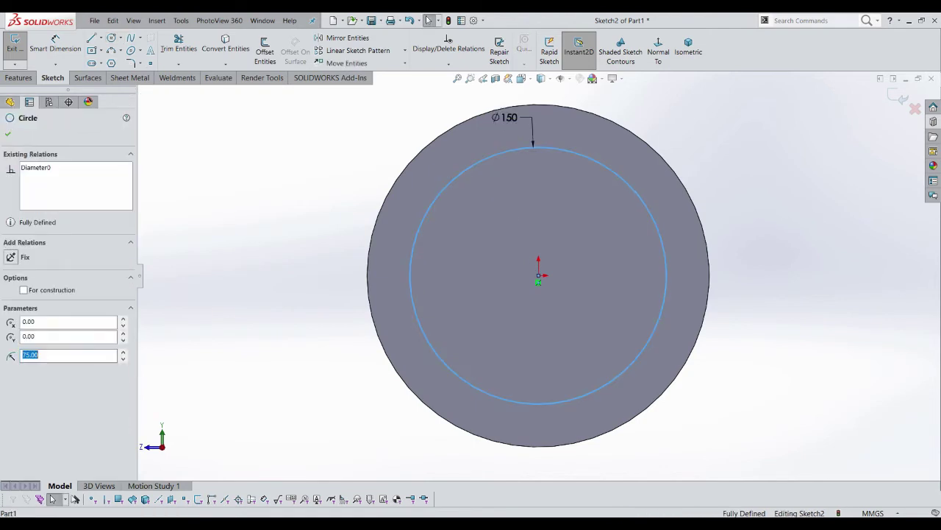
click(581, 142)
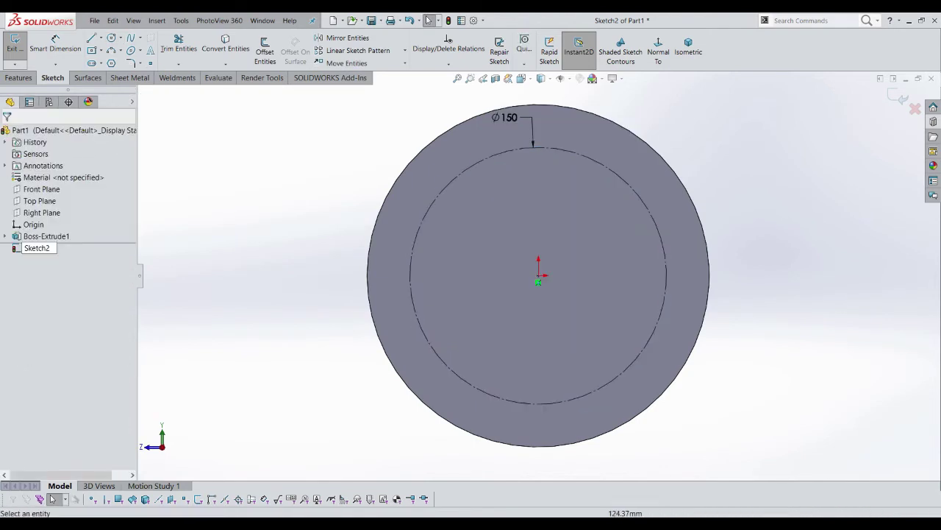
Add a Ø25 circle centred on the construction circle's top point
key(c)
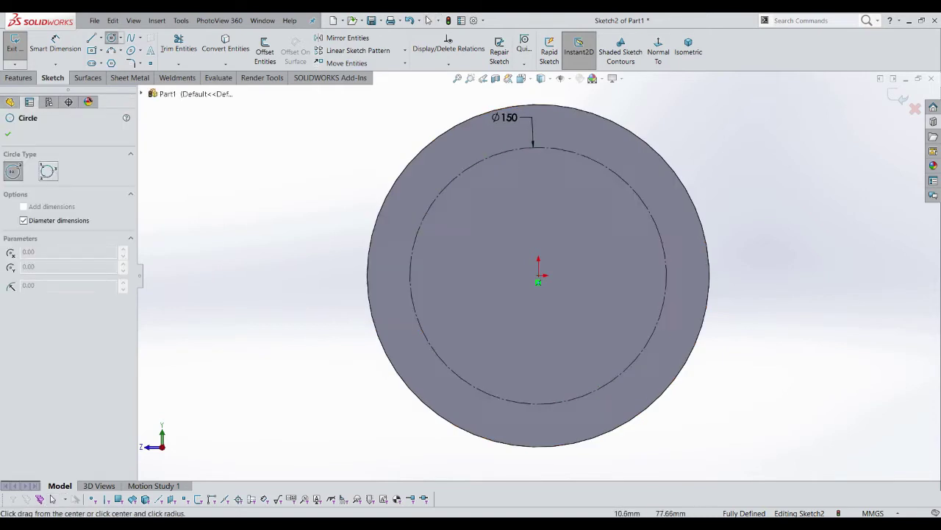
click(538, 148)
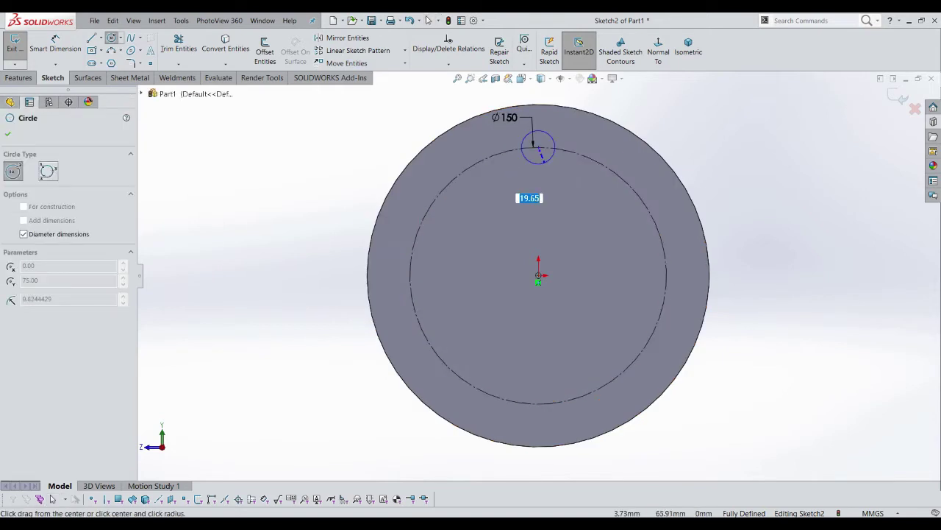
text(25)
key(Return)
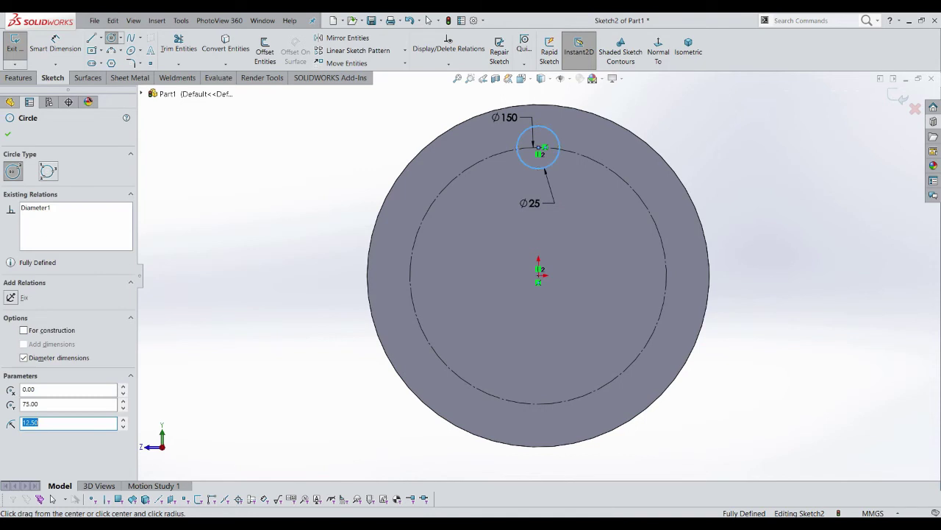
key(Escape)
Change the construction circle's diameter from 150 to 100
double_click(509, 117)
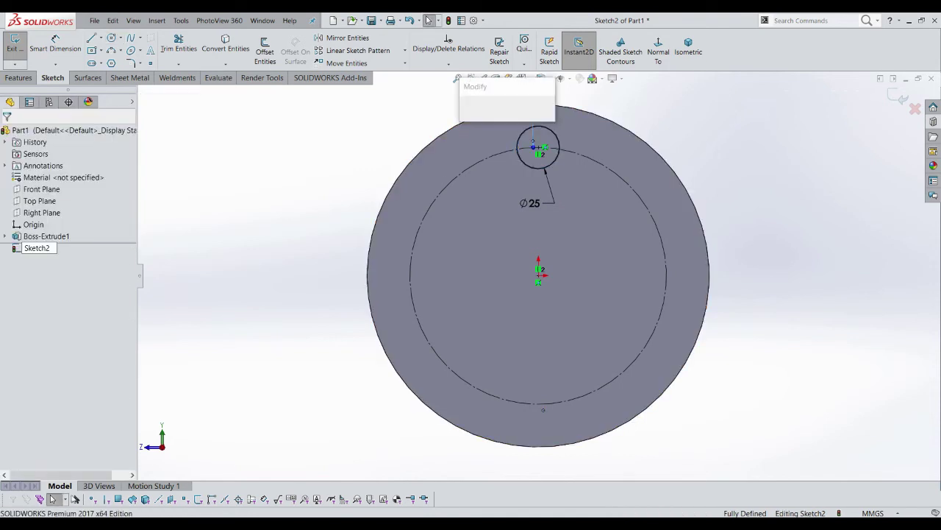
text(150.0)
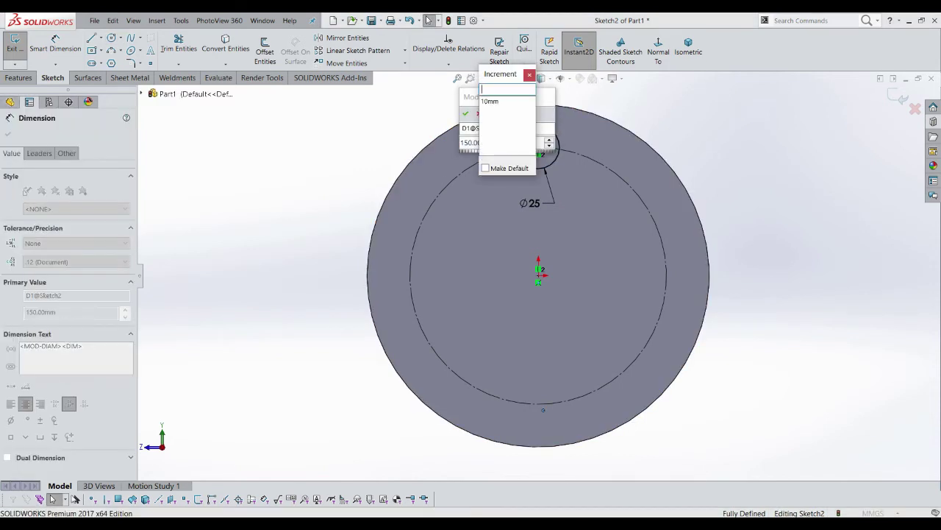
text(100)
key(Return)
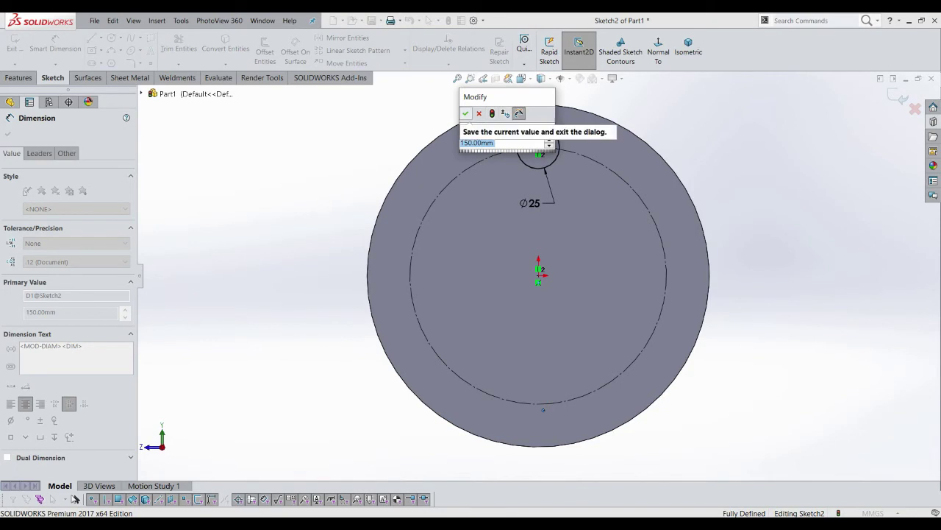
text(100)
click(465, 113)
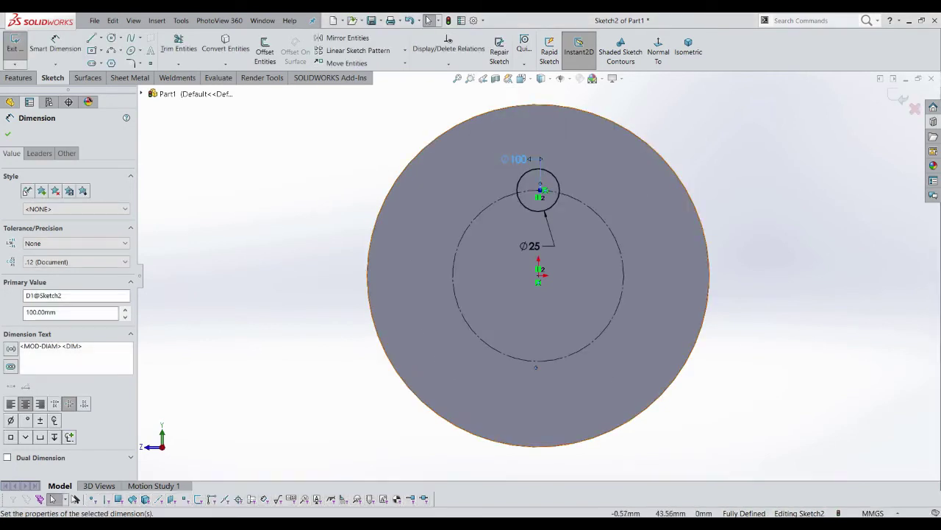
double_click(519, 159)
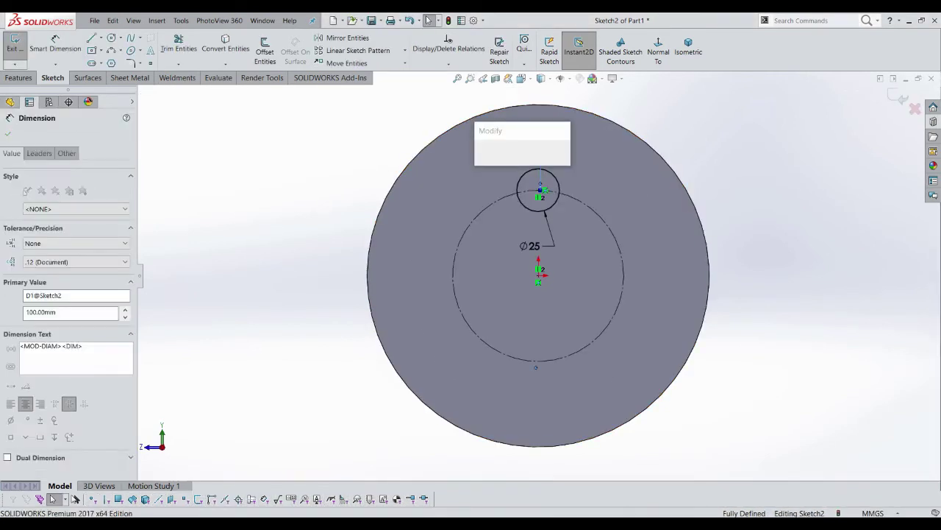
key(Escape)
Resize the small circle from Ø25 through 100 and 75 to Ø50
double_click(530, 246)
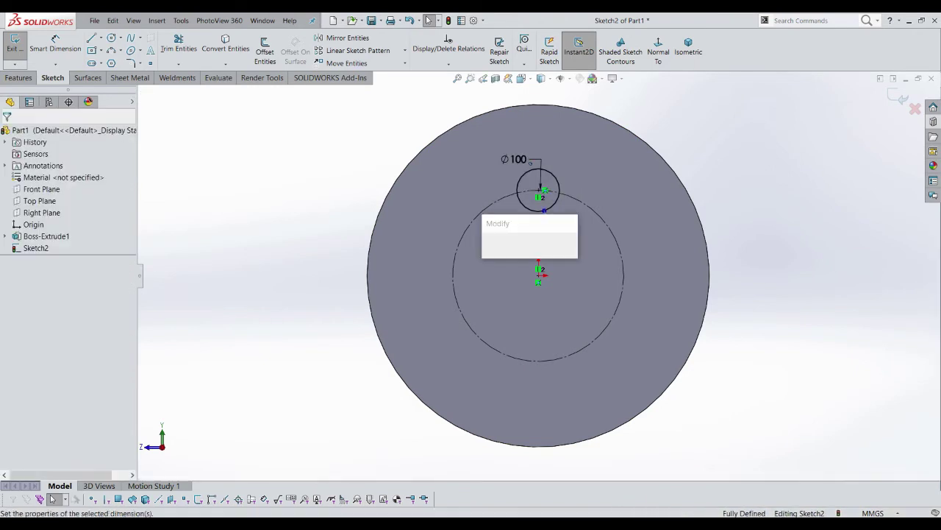
text(100)
key(Return)
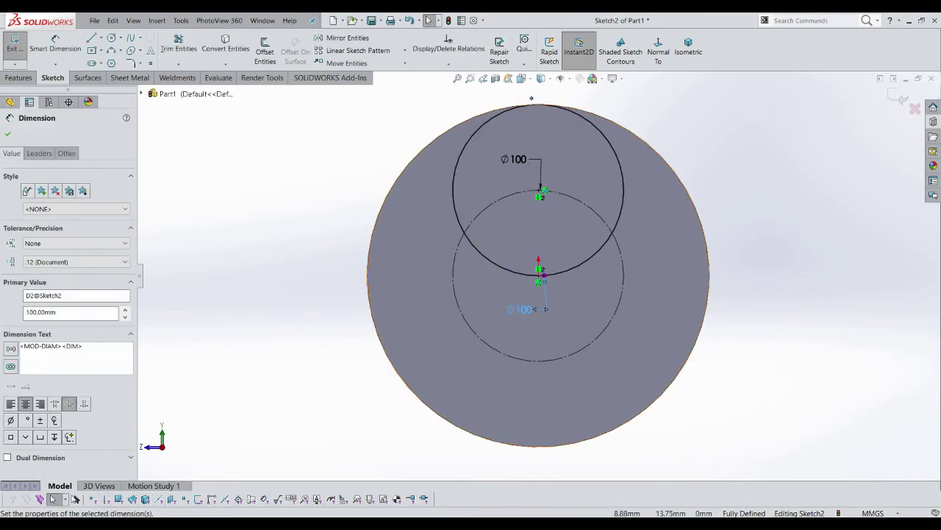
key(Escape)
double_click(530, 309)
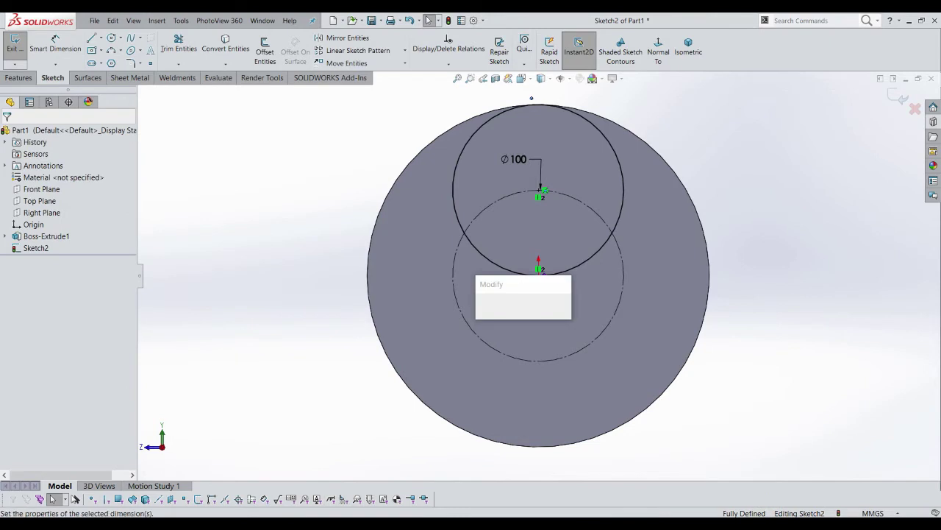
text(75)
key(Return)
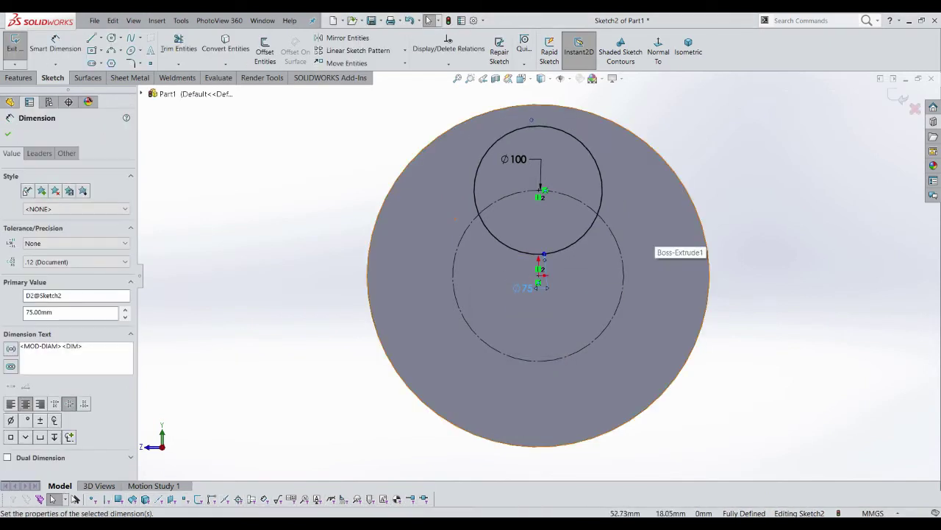
key(Escape)
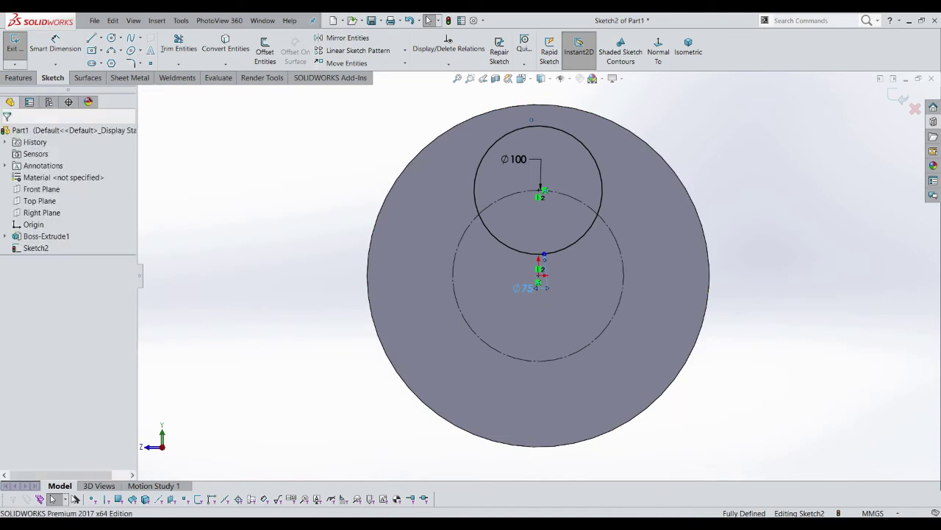
double_click(526, 288)
text(50)
key(Return)
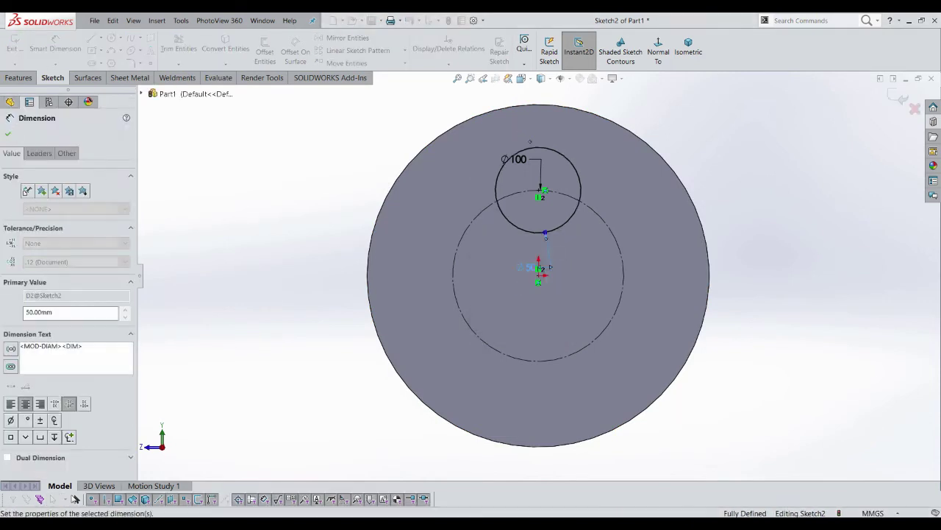
Move the construction circle's dimension aside and set it to Ø125
drag(507, 159, 699, 248)
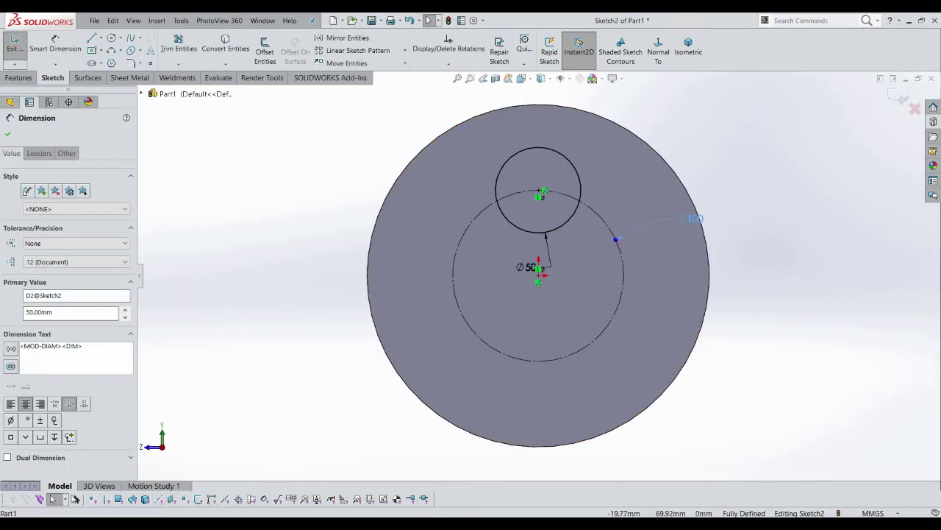
double_click(693, 217)
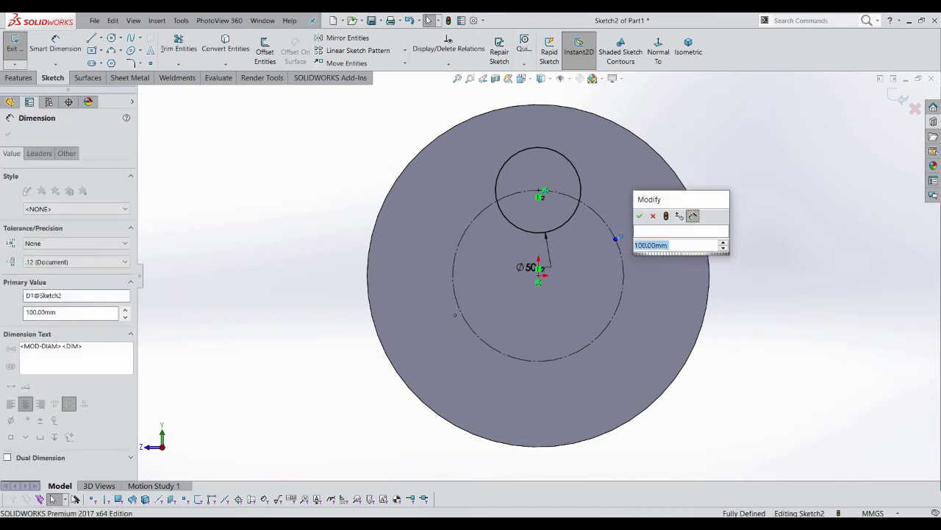
text(125)
key(Return)
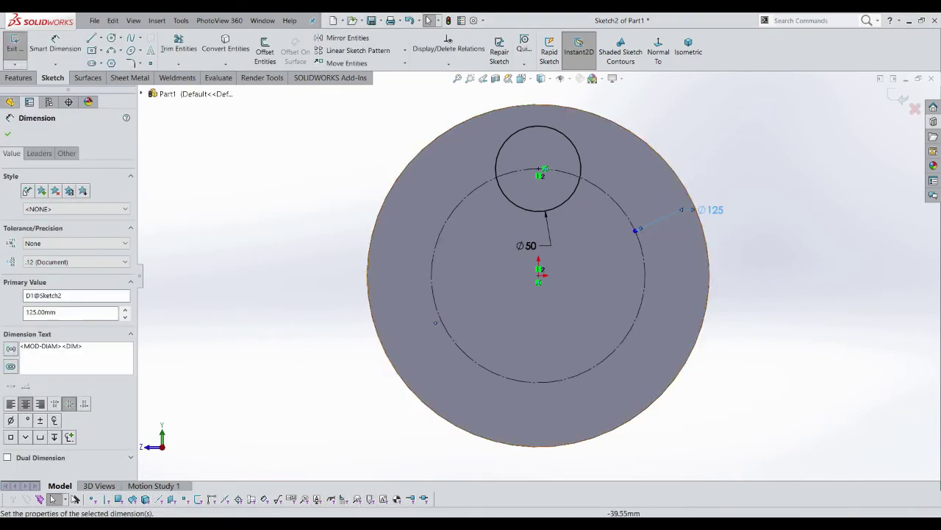
Extrude the Ø50 circle 700 mm into a barrel, after first previewing 900 mm
key(ctrl+7)
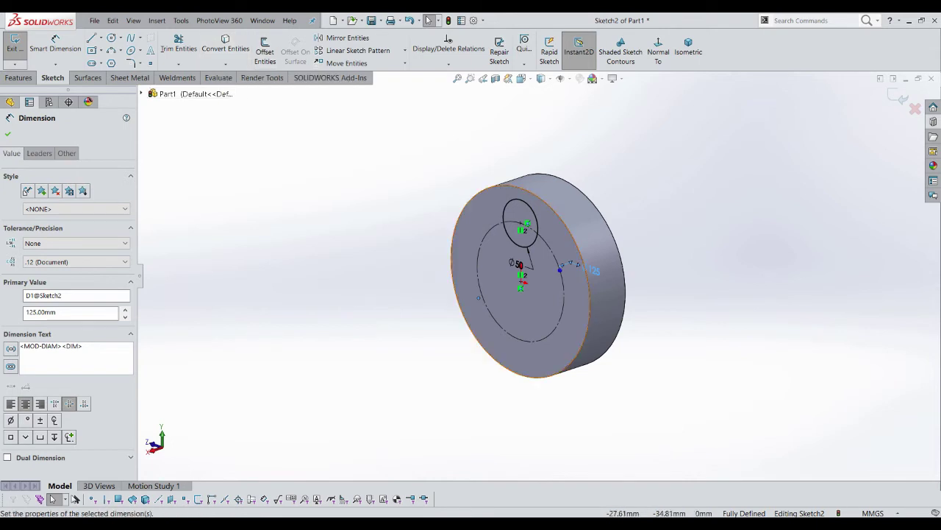
key(Escape)
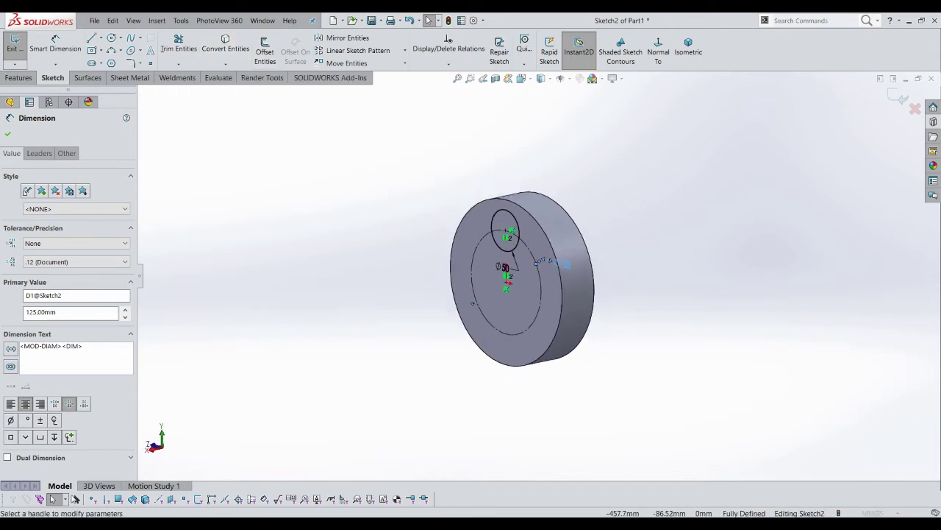
text(900)
key(Return)
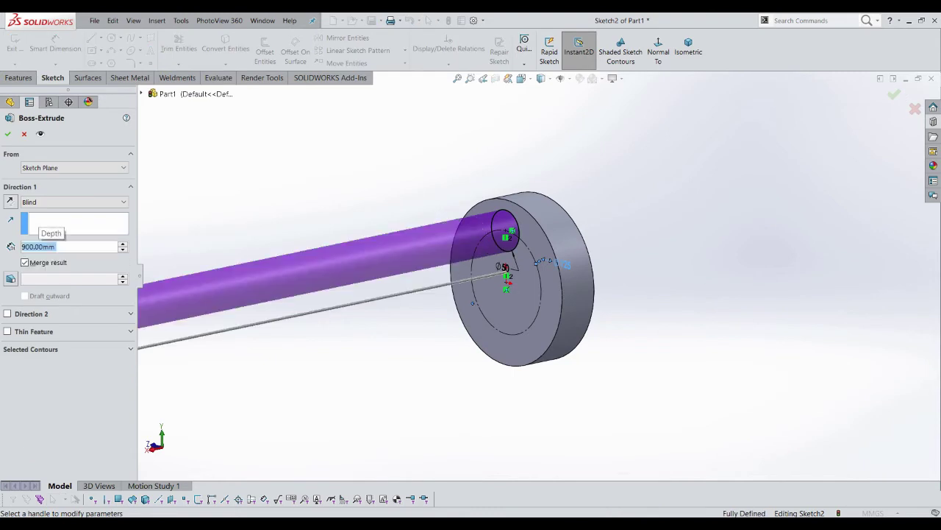
scroll(537, 273, up, 4)
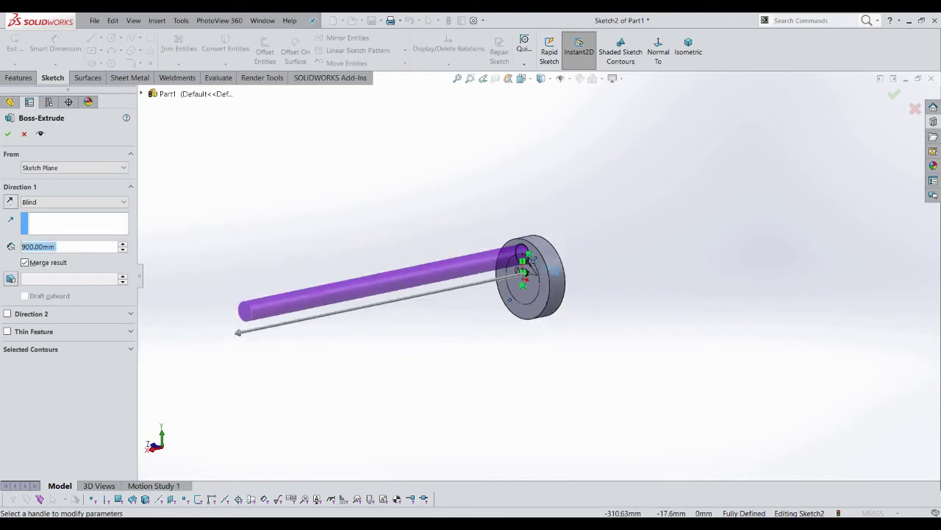
scroll(371, 265, down, 2)
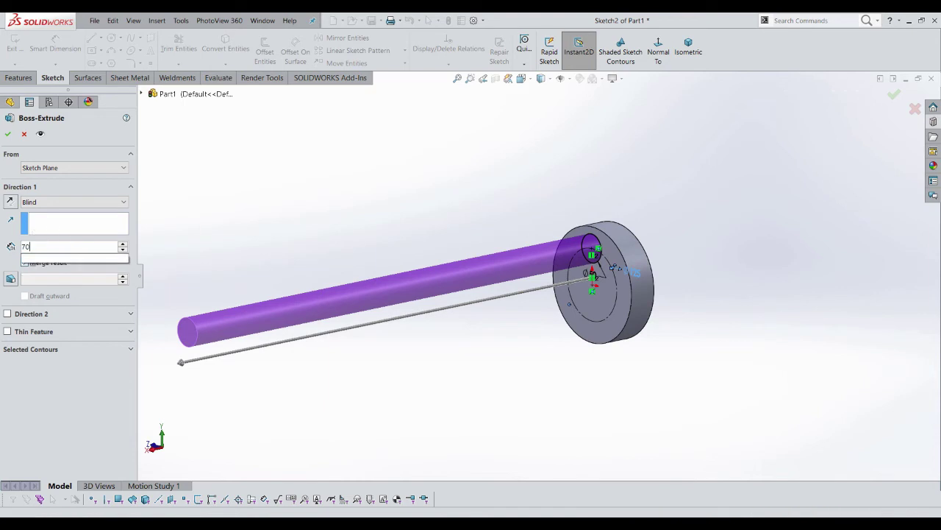
text(700)
key(Return)
key(Return)
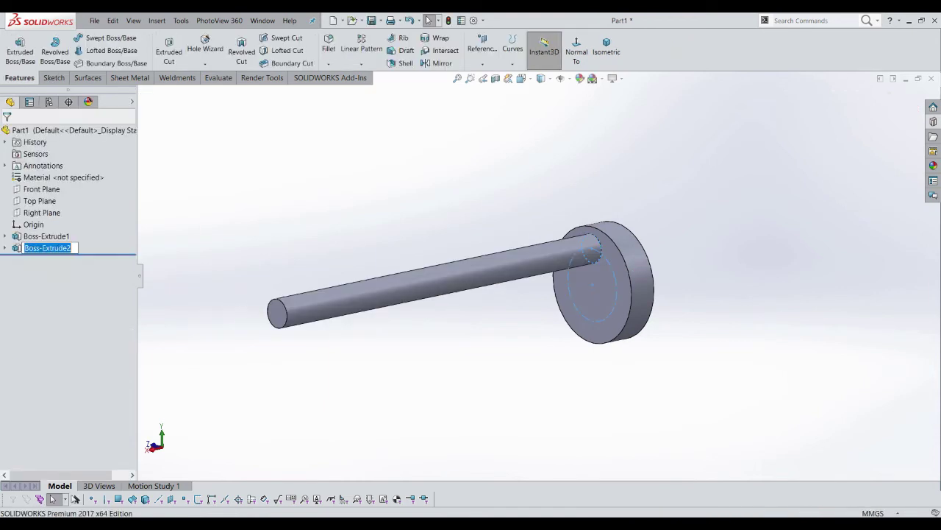
scroll(248, 103, up, 2)
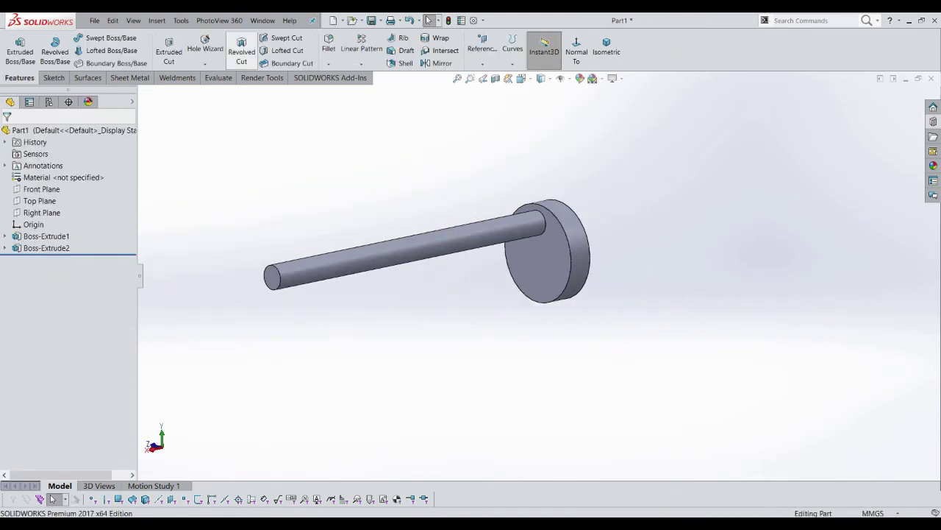
Set up a circular pattern of the barrel extrusion around the disc's round face
click(361, 64)
click(377, 76)
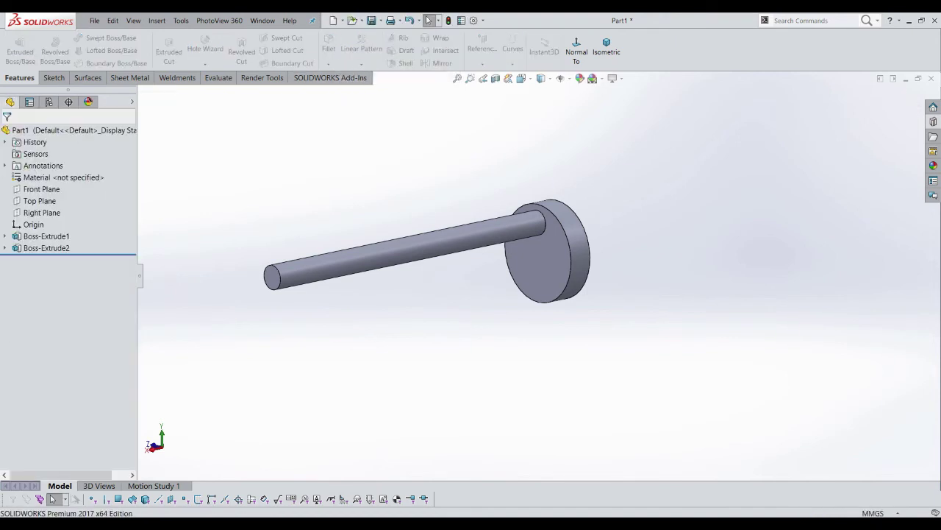
click(361, 64)
click(383, 86)
click(500, 235)
scroll(533, 246, down, 3)
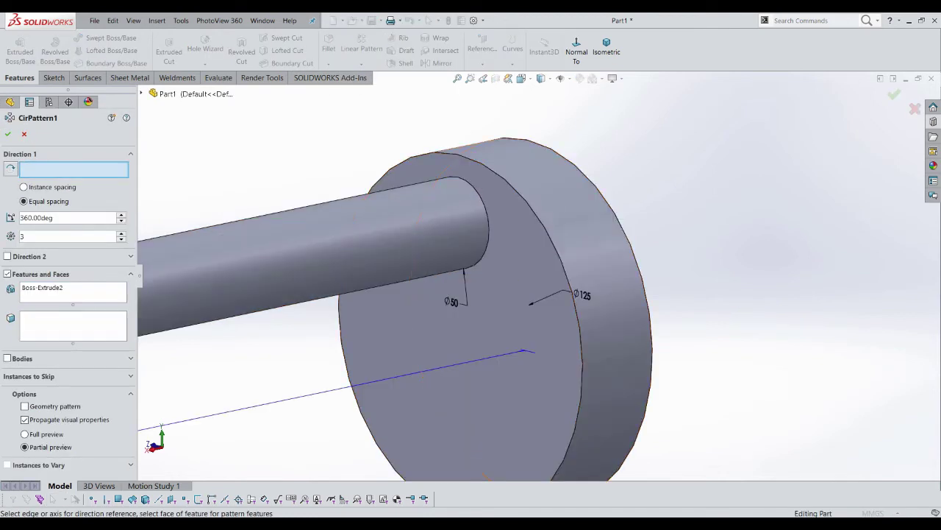
click(621, 316)
scroll(717, 234, up, 5)
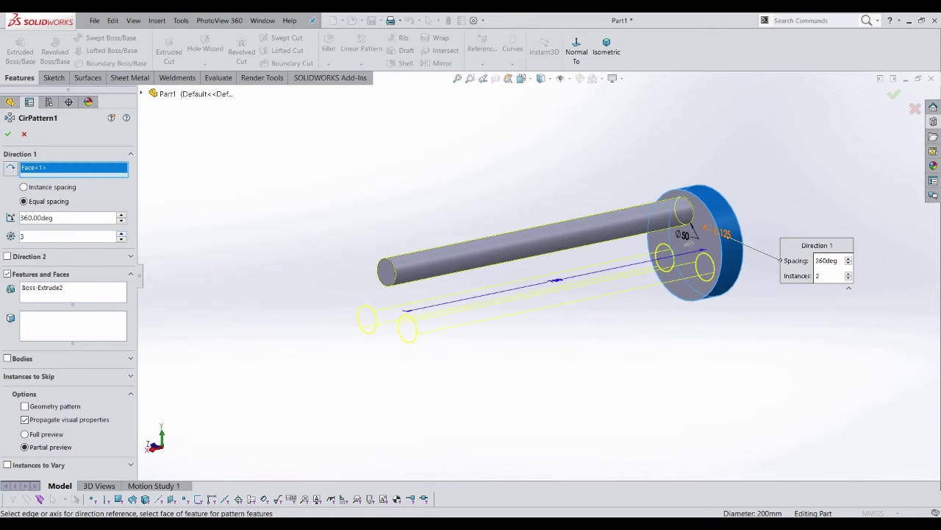
Set the circular pattern to 6 instances and orbit to view the barrel ends
text(6)
key(Return)
key(Return)
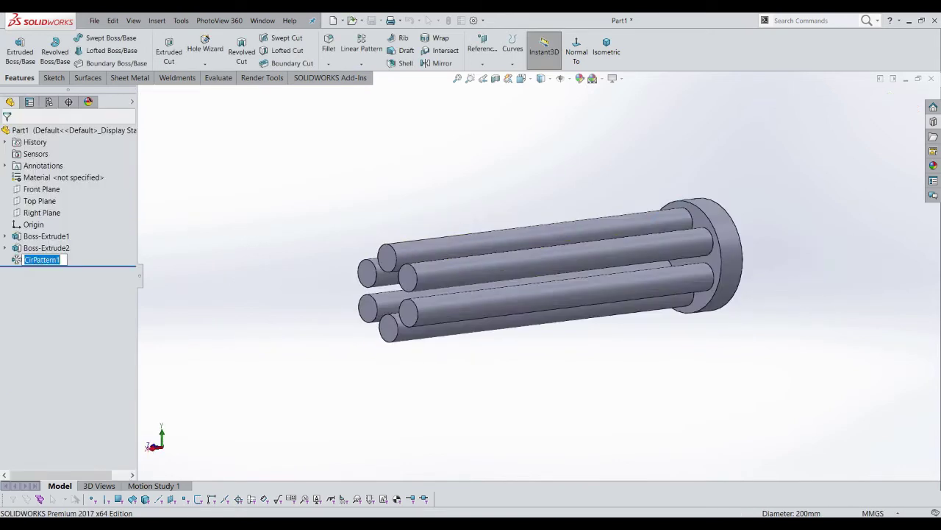
scroll(515, 250, down, 3)
scroll(515, 250, up, 4)
scroll(515, 250, down, 2)
mouse_move(515, 250)
middle_down()
mouse_move(647, 228)
mouse_move(604, 287)
mouse_move(589, 272)
mouse_move(574, 287)
mouse_move(566, 257)
middle_up()
scroll(589, 273, up, 3)
scroll(574, 287, down, 3)
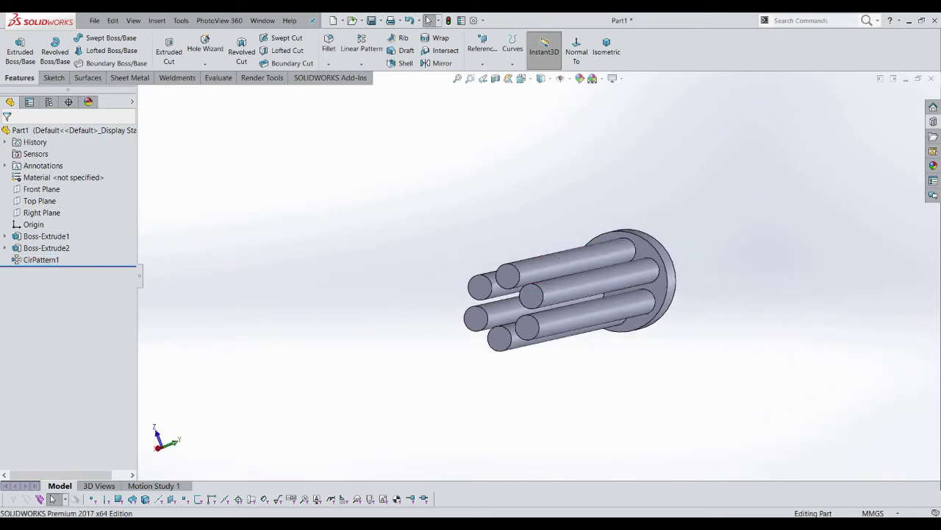
Shell the barrels with 5 mm walls, removing all six barrel end faces
scroll(508, 279, down, 5)
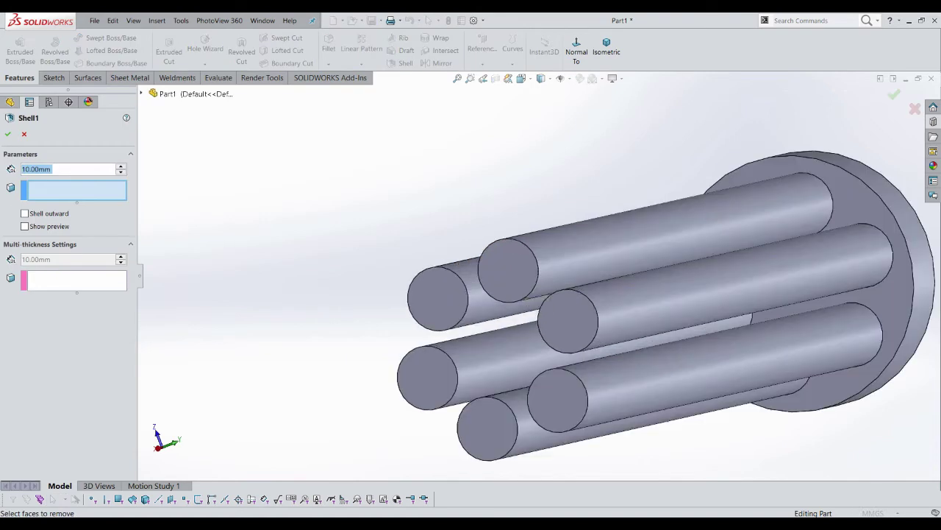
click(495, 261)
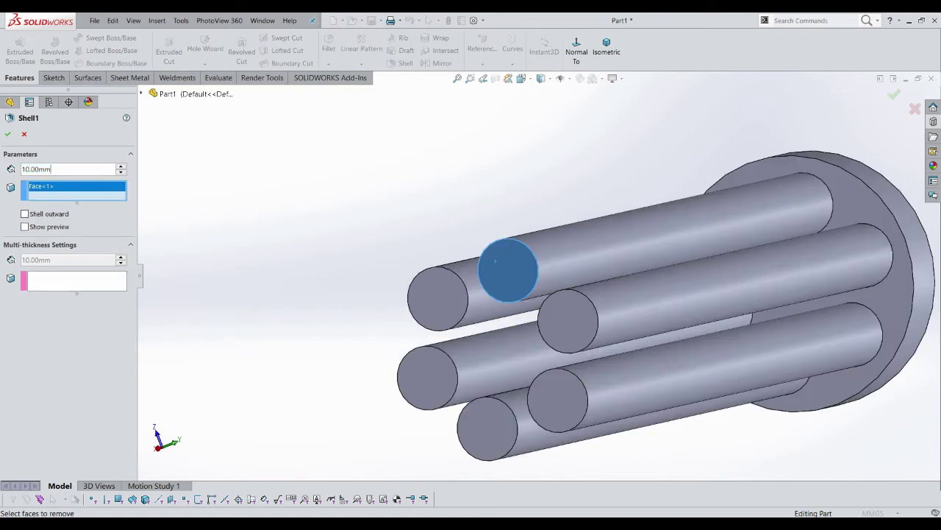
text(5)
key(Return)
click(441, 289)
click(427, 370)
click(486, 433)
click(567, 406)
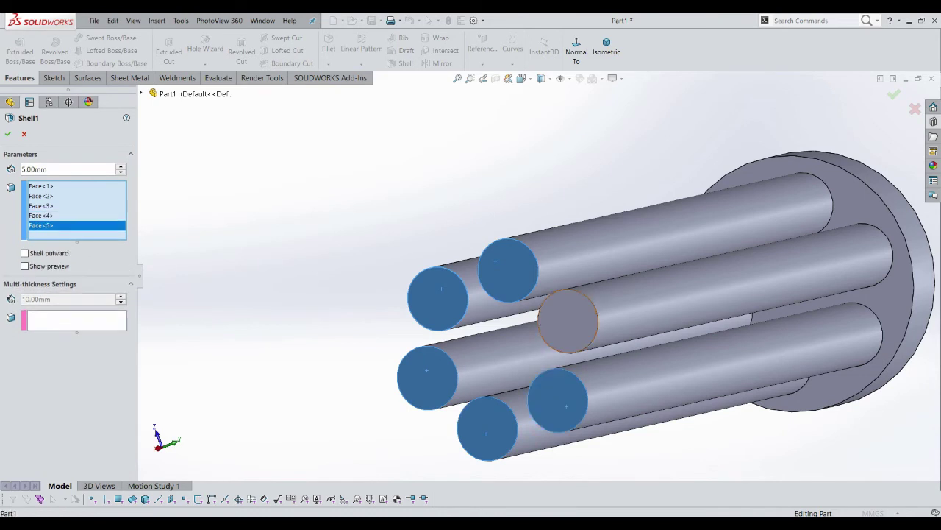
click(568, 322)
Give the flange face a 10 mm multi-thickness and confirm the shell
click(74, 330)
click(732, 192)
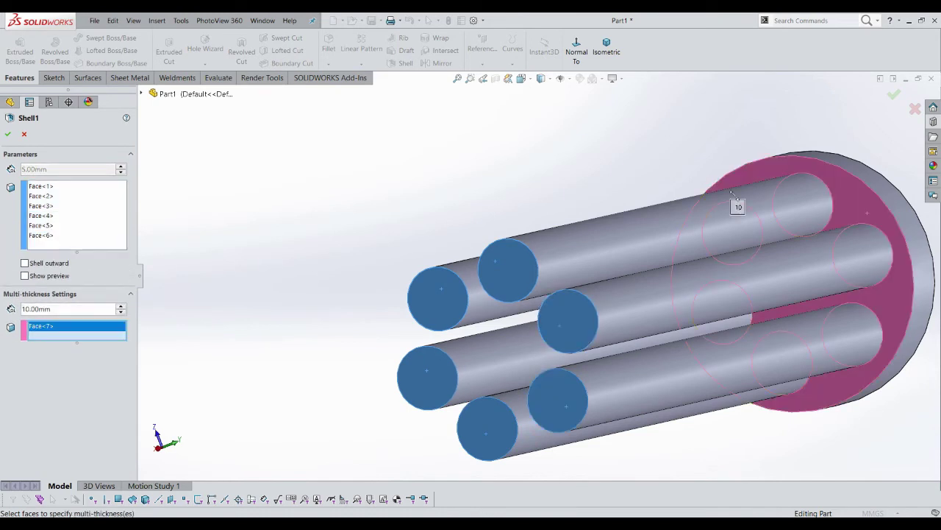
click(893, 94)
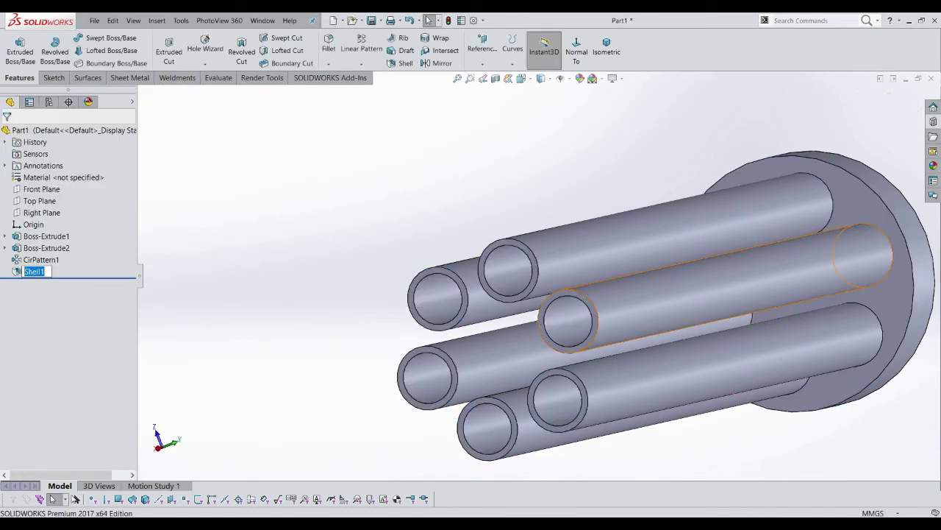
key(ctrl+1)
middle_drag(632, 302, 692, 272)
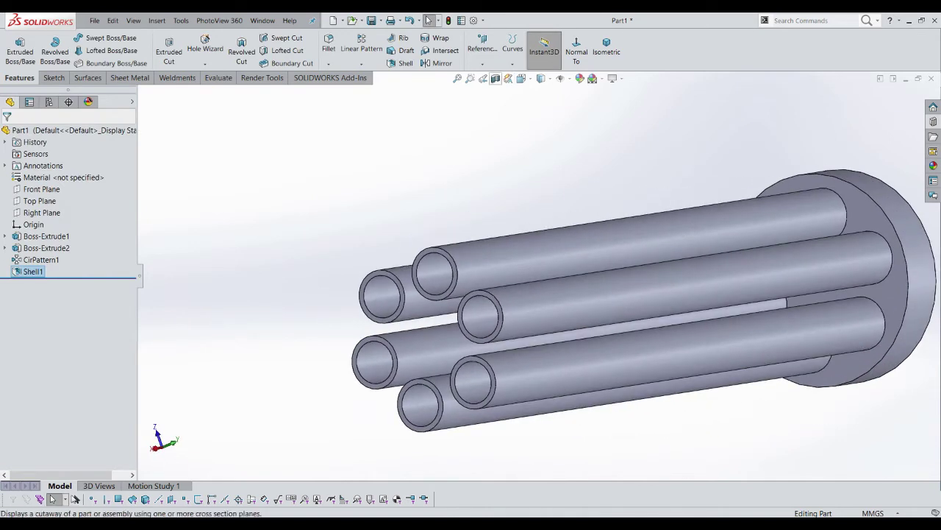
Inspect the hollow tubes in a section view, then close it and return to an oblique view
click(495, 78)
key(ctrl+8)
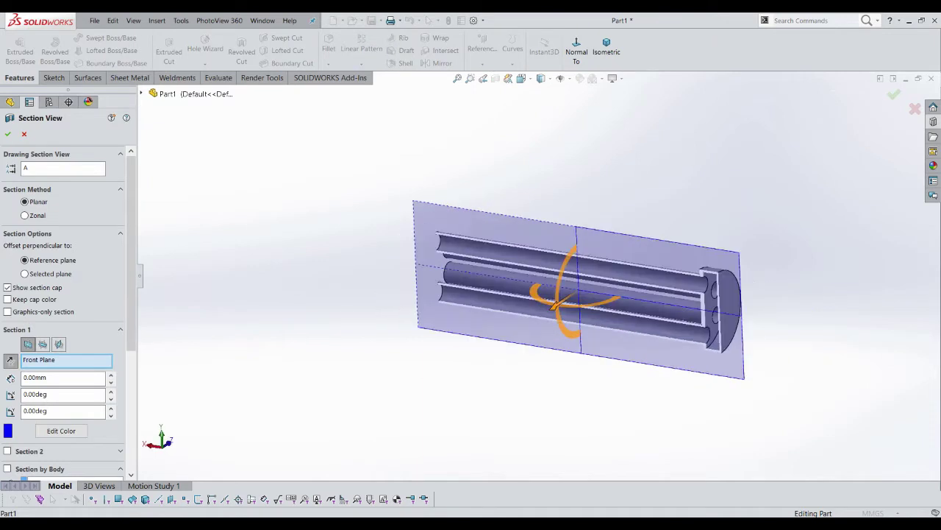
scroll(575, 293, up, 5)
mouse_move(576, 293)
middle_down()
mouse_move(338, 370)
mouse_move(346, 368)
middle_up()
key(Escape)
scroll(456, 302, down, 5)
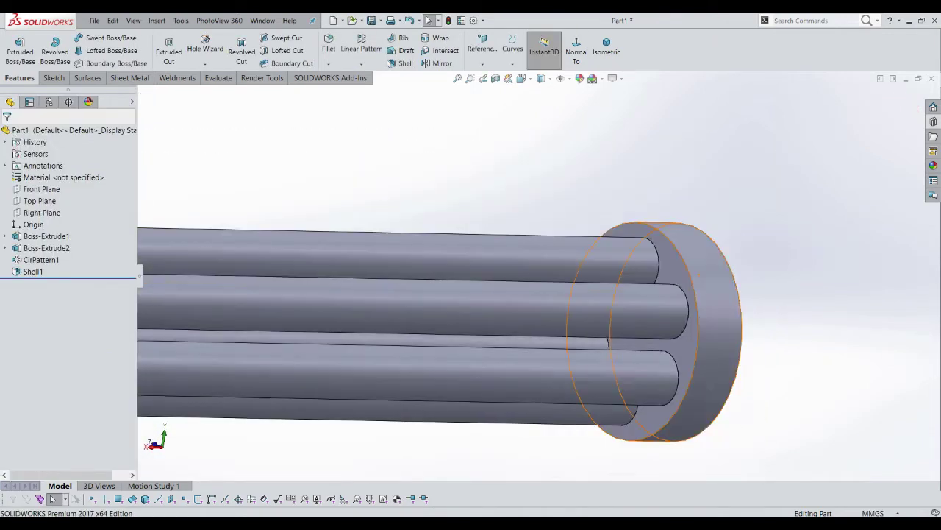
key(ctrl+1)
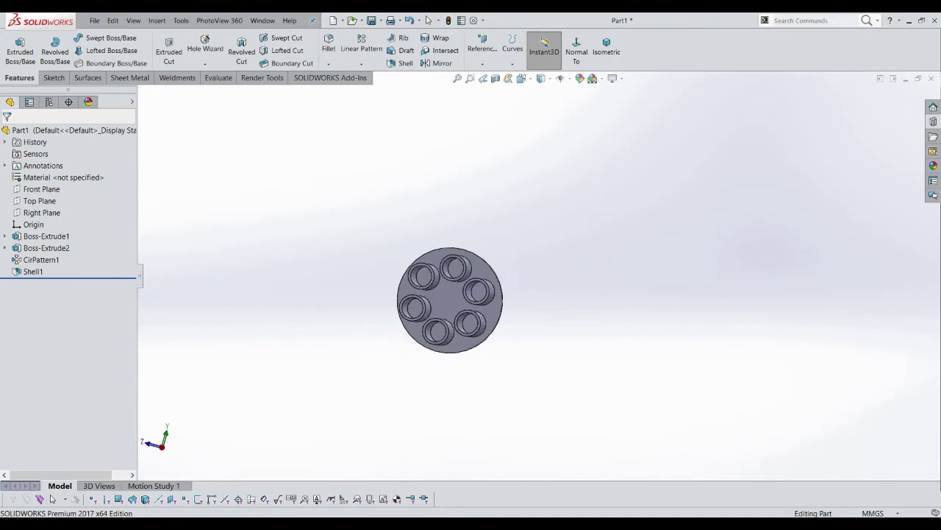
key(ctrl+7)
middle_drag(557, 289, 529, 265)
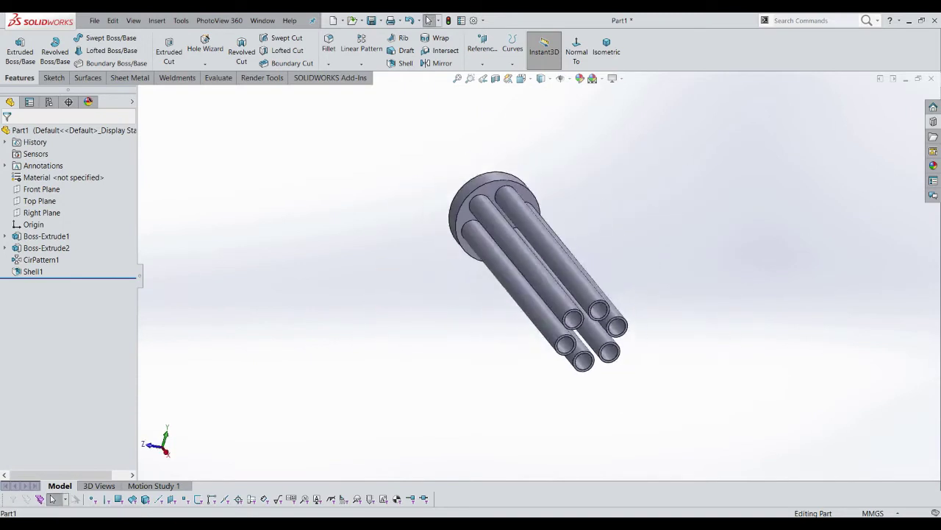
scroll(507, 202, down, 5)
Create Plane1 offset 500 mm from the flange face
click(483, 48)
click(490, 78)
click(446, 200)
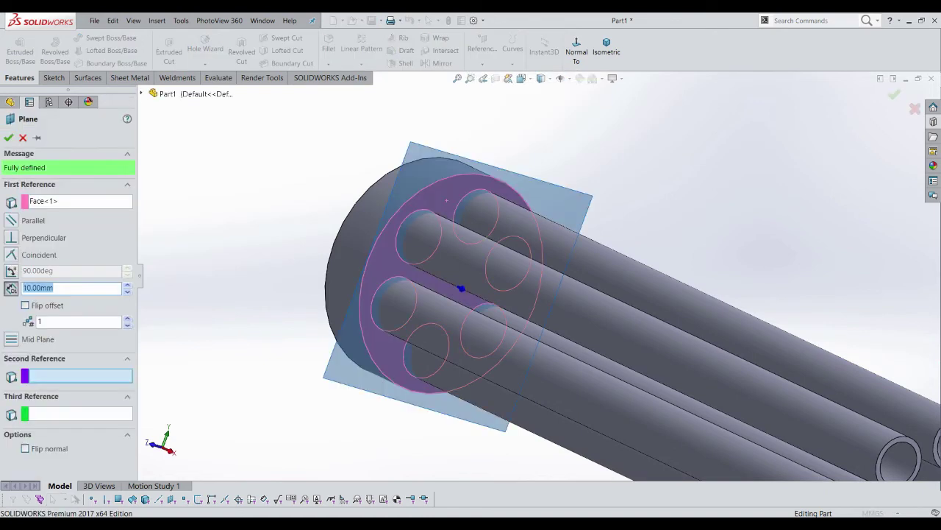
text(0)
key(Return)
scroll(548, 279, up, 3)
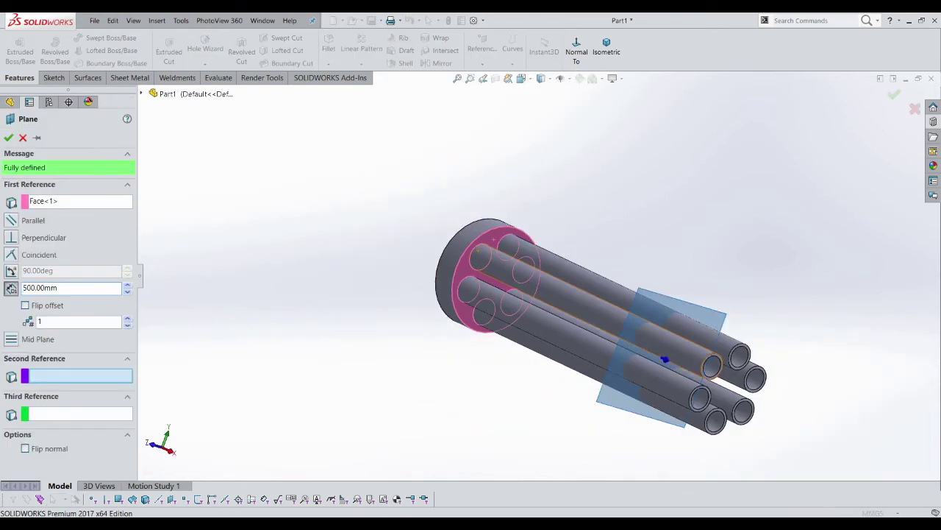
key(Return)
scroll(662, 346, down, 3)
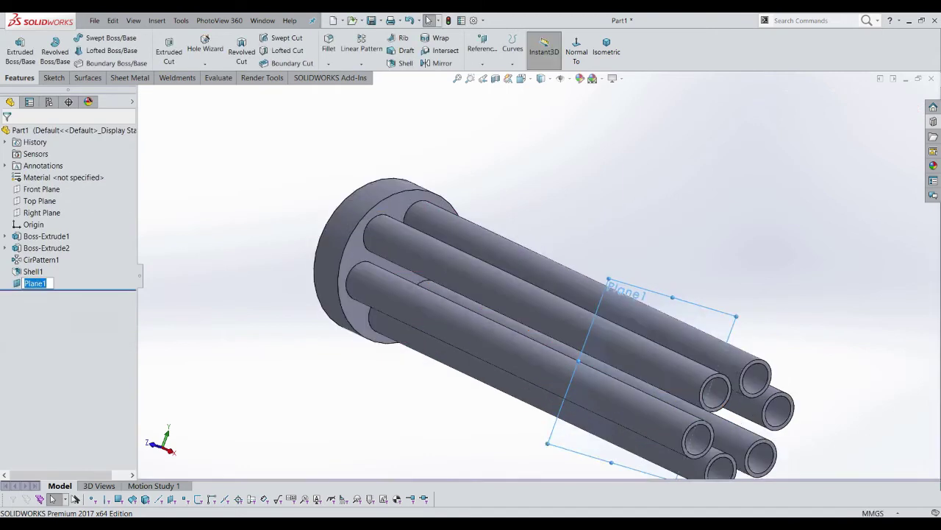
right_click(710, 323)
Start a sketch on Plane1 and orient the view face-on to the tube ends
click(734, 308)
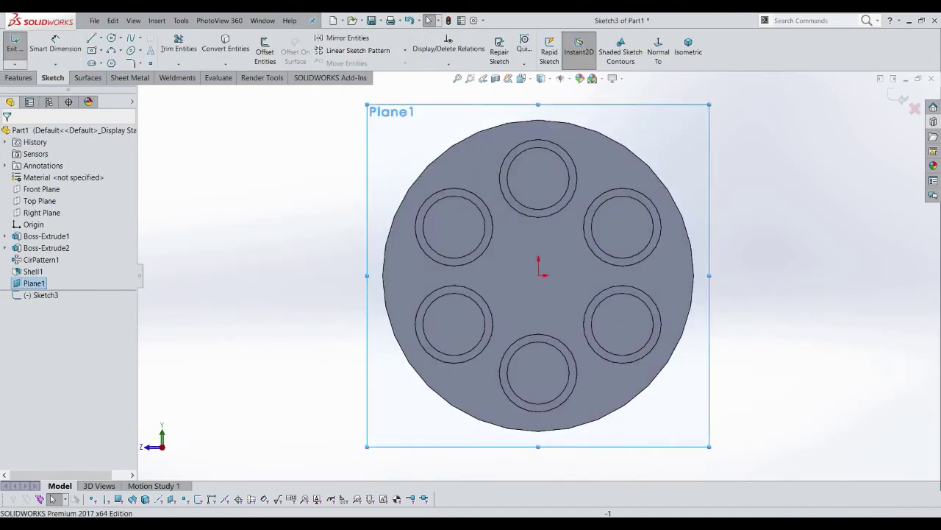
click(461, 138)
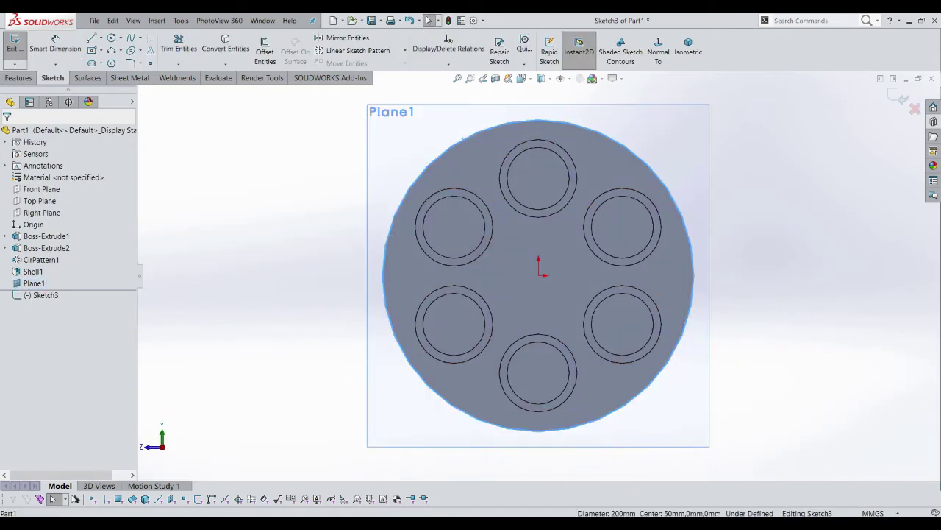
scroll(456, 191, down, 5)
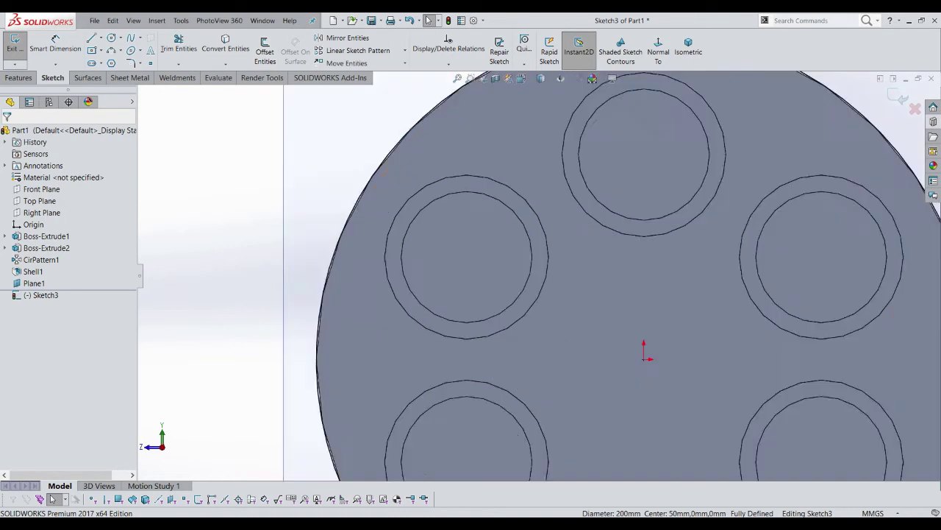
click(500, 164)
scroll(538, 274, up, 4)
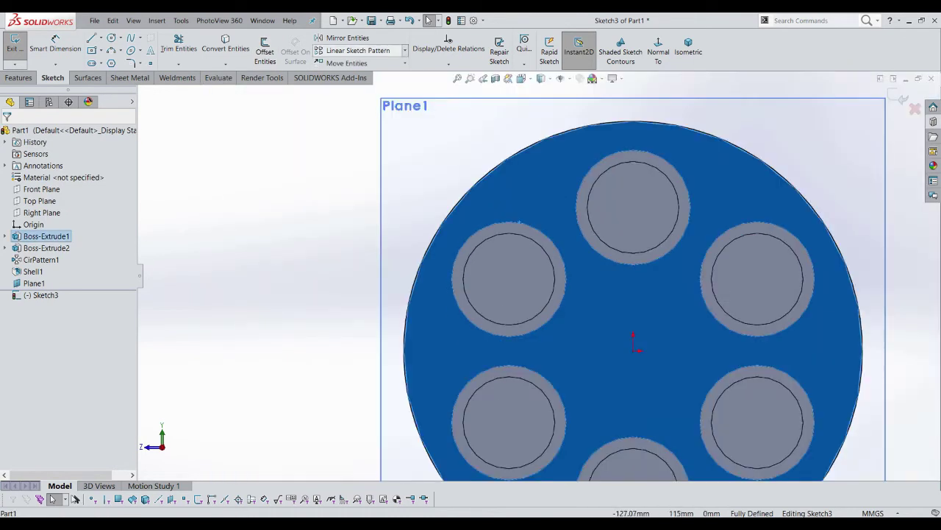
key(ctrl+7)
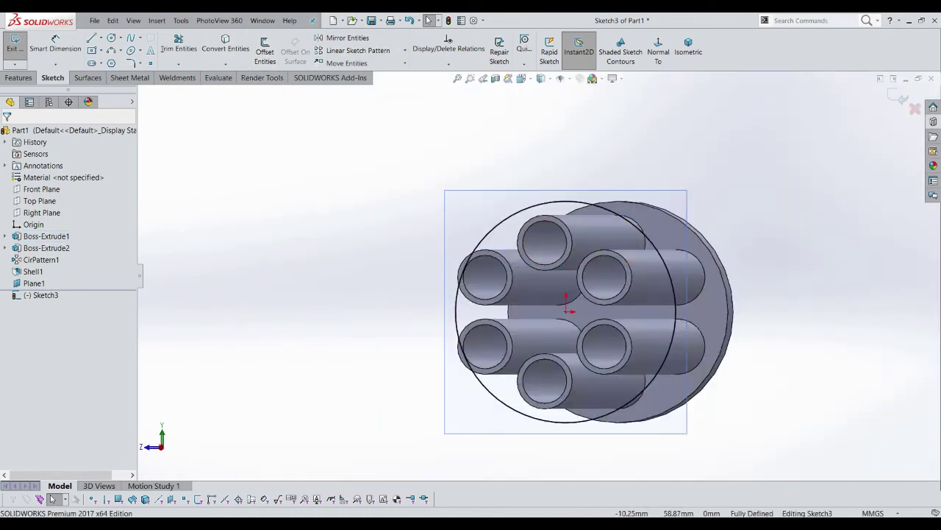
middle_drag(471, 279, 506, 242)
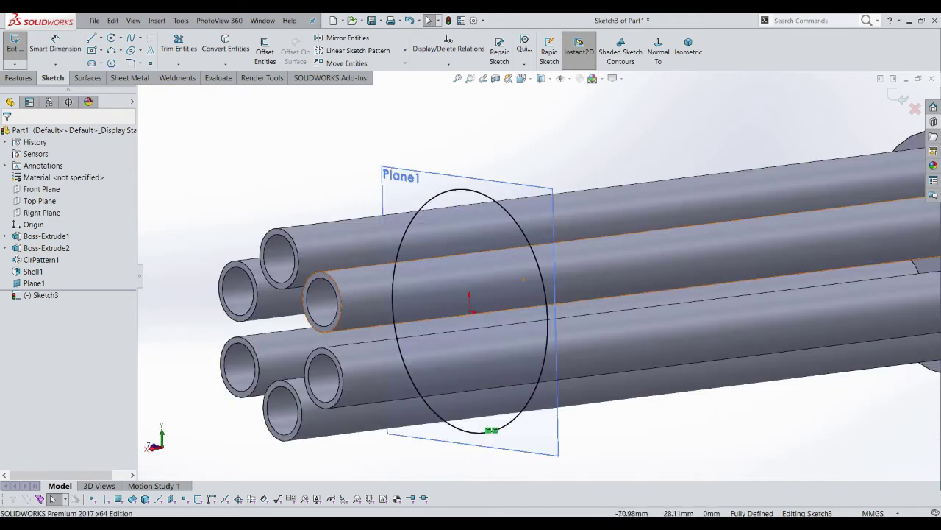
key(space)
click(519, 265)
click(543, 238)
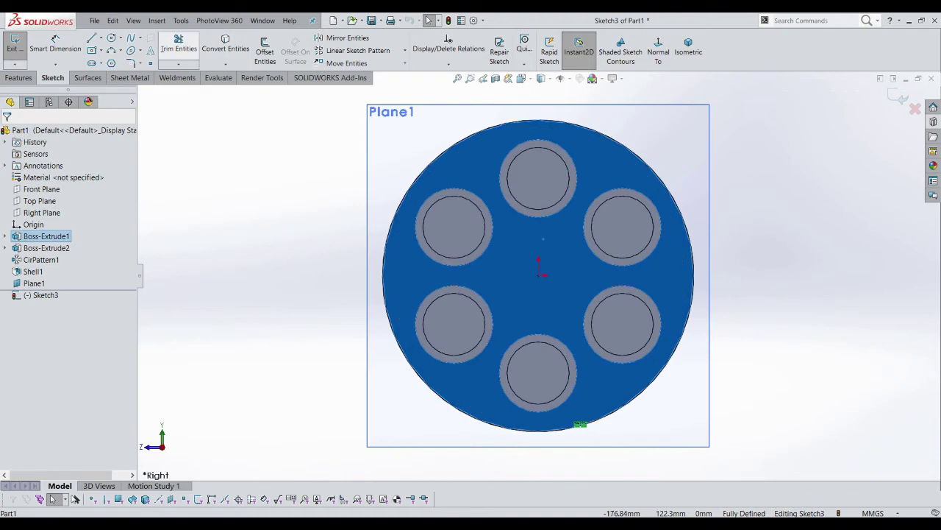
Convert the six rings' outer edges into sketch circles with Convert Entities
click(225, 45)
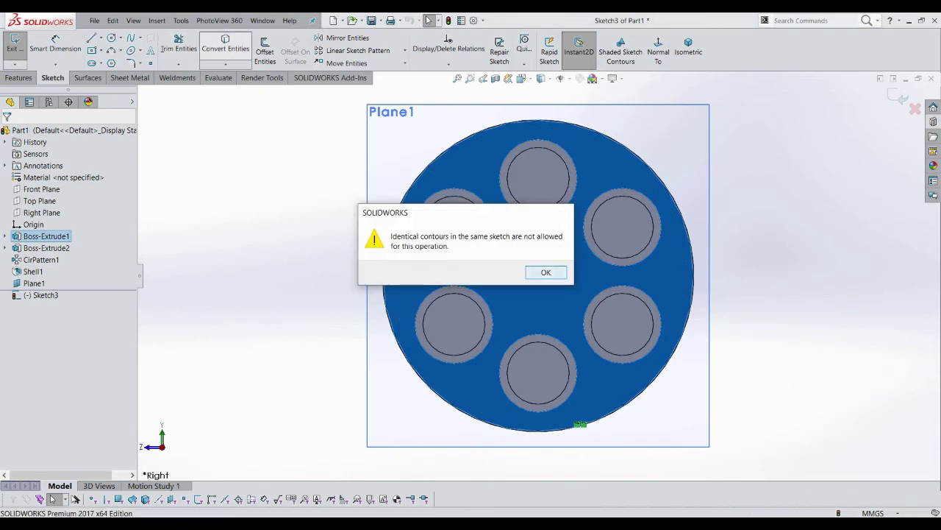
click(545, 273)
scroll(445, 196, up, 4)
click(443, 185)
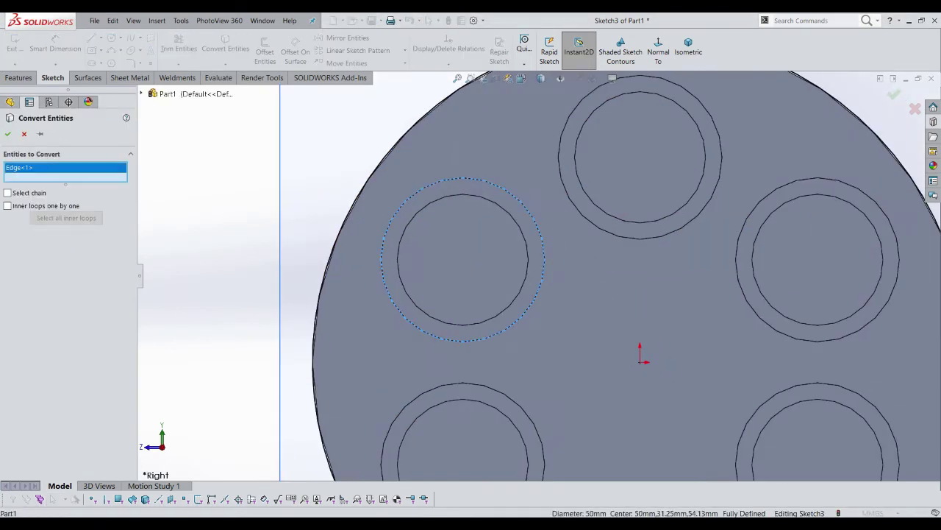
click(573, 116)
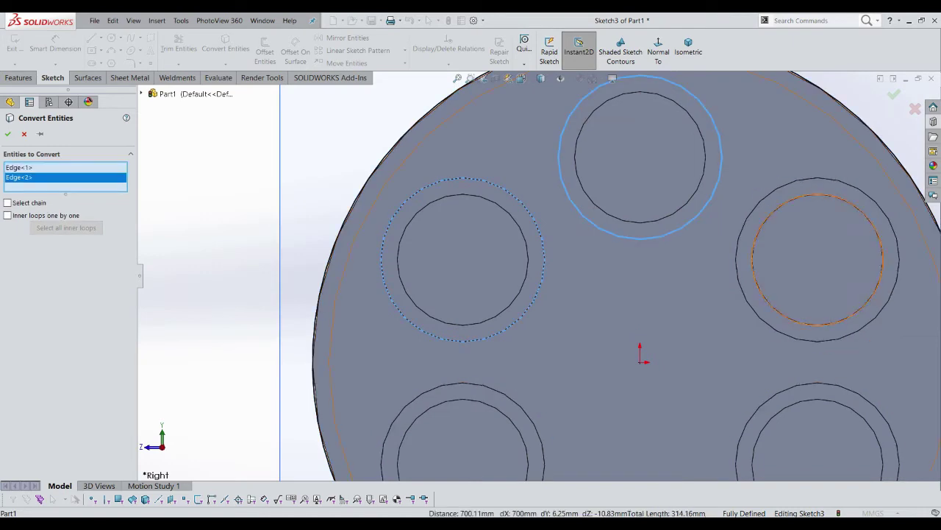
click(780, 189)
scroll(537, 276, down, 3)
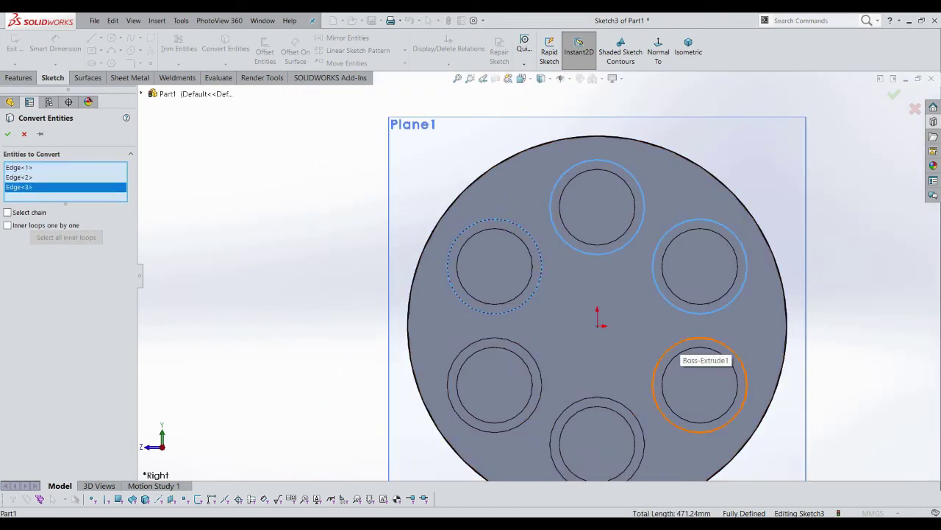
click(672, 345)
click(563, 409)
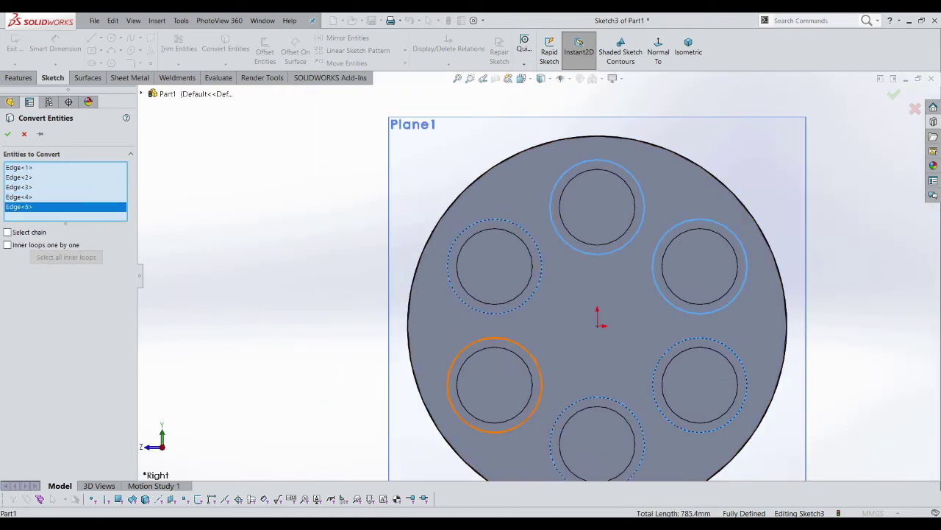
click(460, 350)
key(Return)
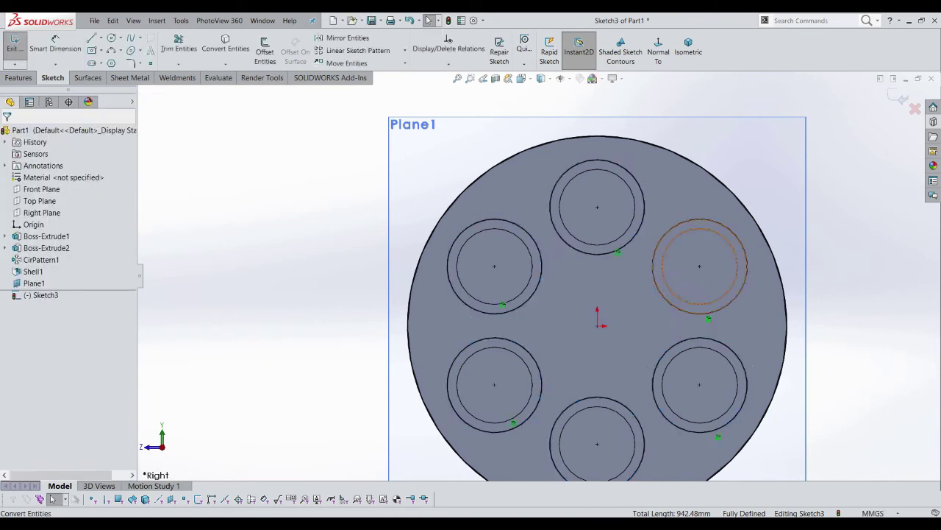
Start an extruded boss from Sketch3's region around the tubes
click(18, 78)
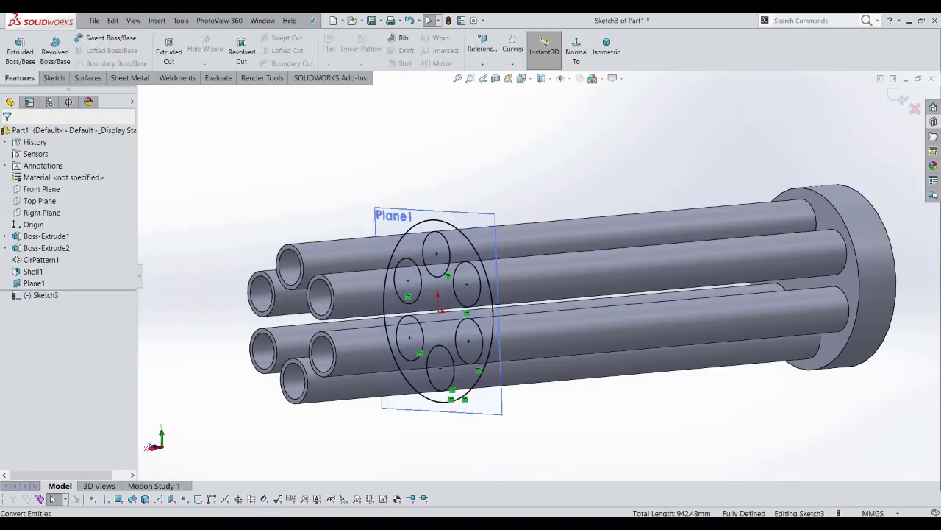
click(20, 45)
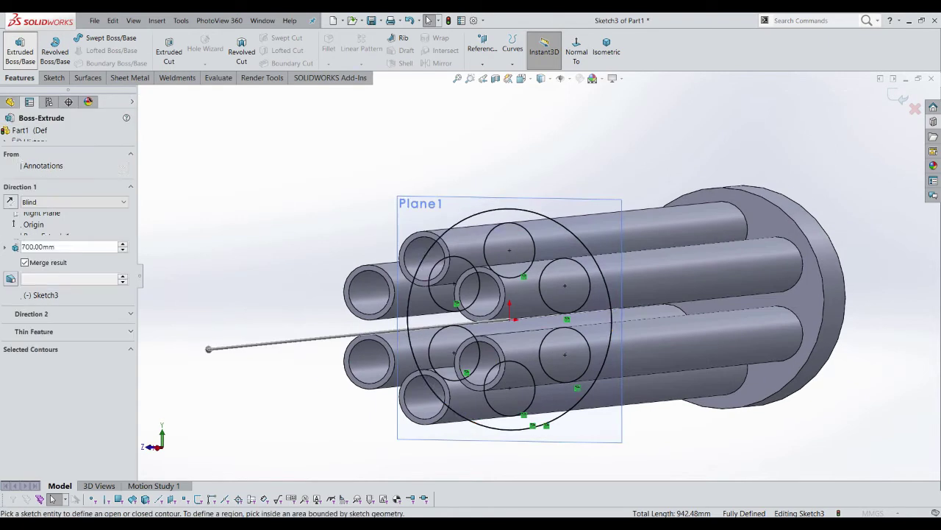
click(540, 229)
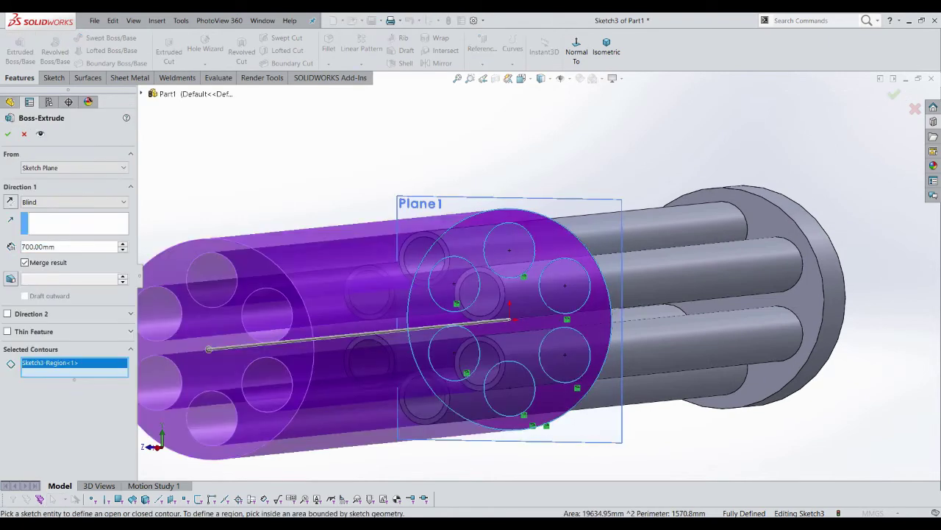
scroll(501, 316, up, 5)
middle_drag(500, 316, 559, 308)
scroll(500, 309, up, 3)
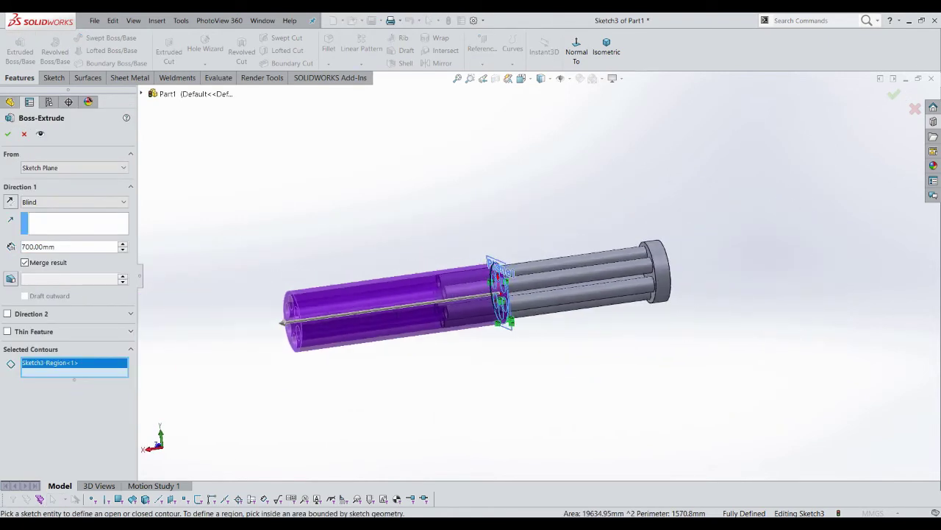
scroll(470, 309, down, 3)
scroll(471, 309, up, 2)
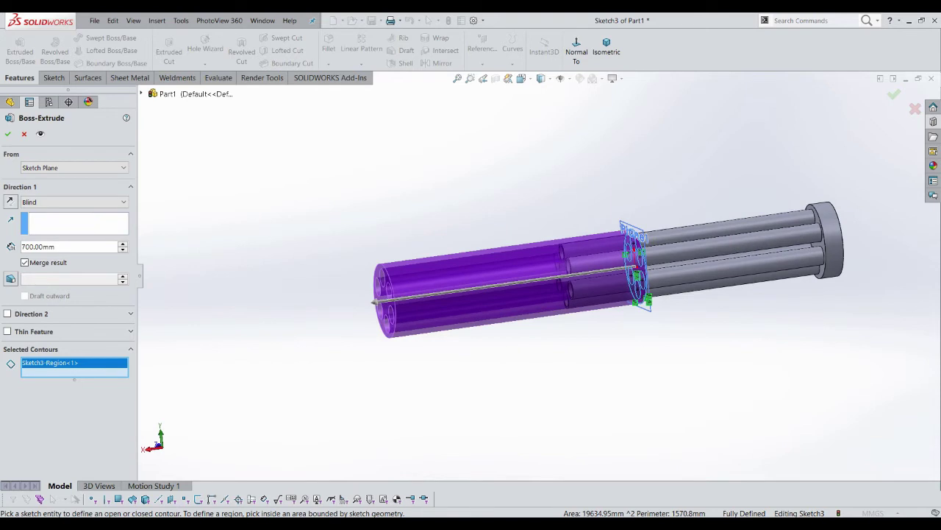
Set the blind depth to 50 mm and accept Boss-Extrude3
text(50)
key(Return)
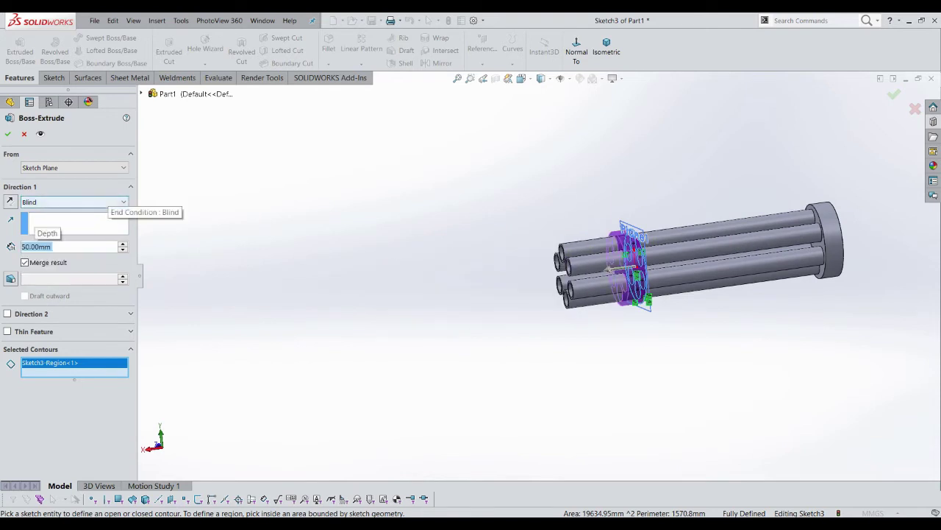
scroll(625, 236, down, 2)
scroll(625, 235, down, 2)
scroll(625, 258, up, 5)
scroll(632, 265, down, 2)
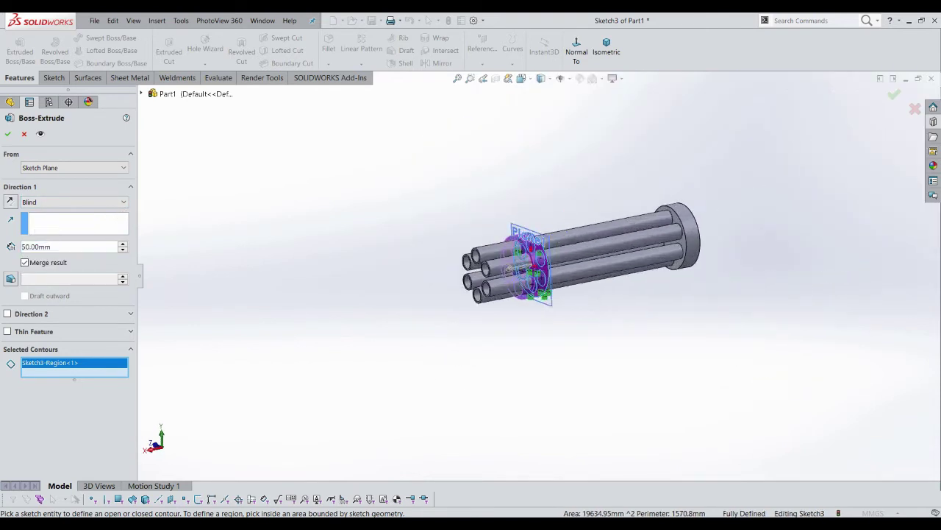
scroll(632, 265, down, 2)
key(Return)
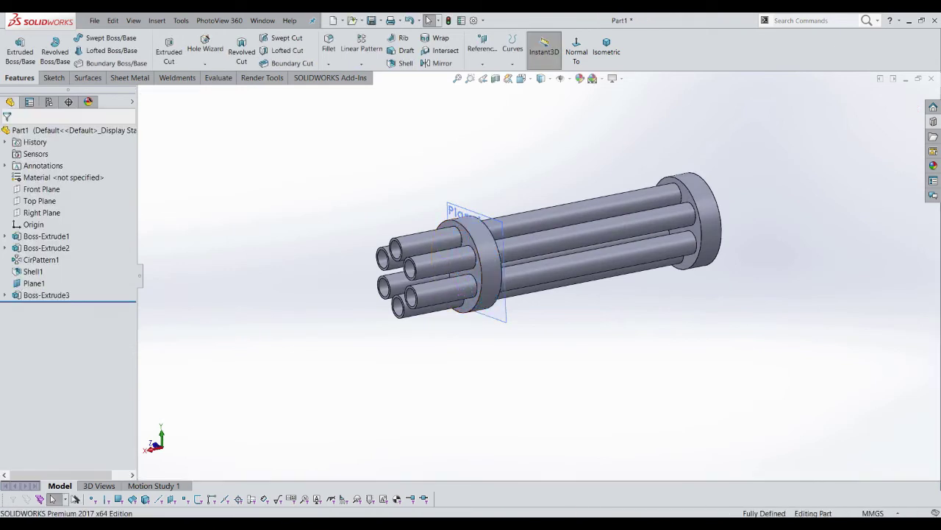
Hide Plane1 in the feature tree
scroll(639, 279, down, 3)
right_click(454, 303)
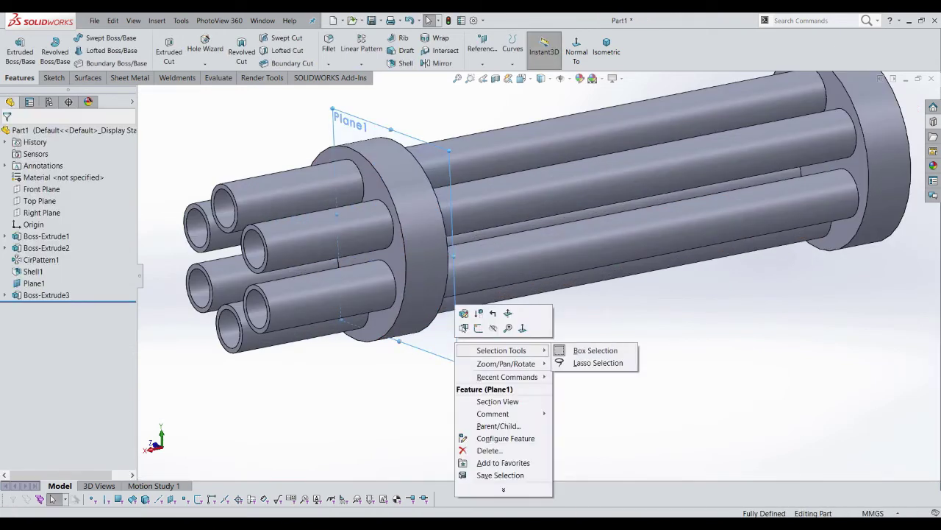
click(492, 327)
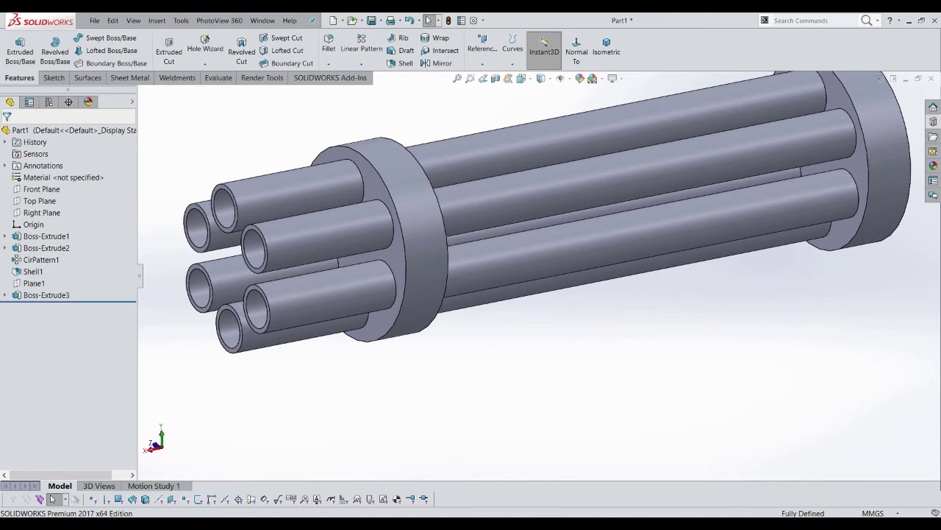
Reopen the clamping-ring extrusion Boss-Extrude3 for editing and close it unchanged
scroll(478, 249, down, 3)
click(478, 249)
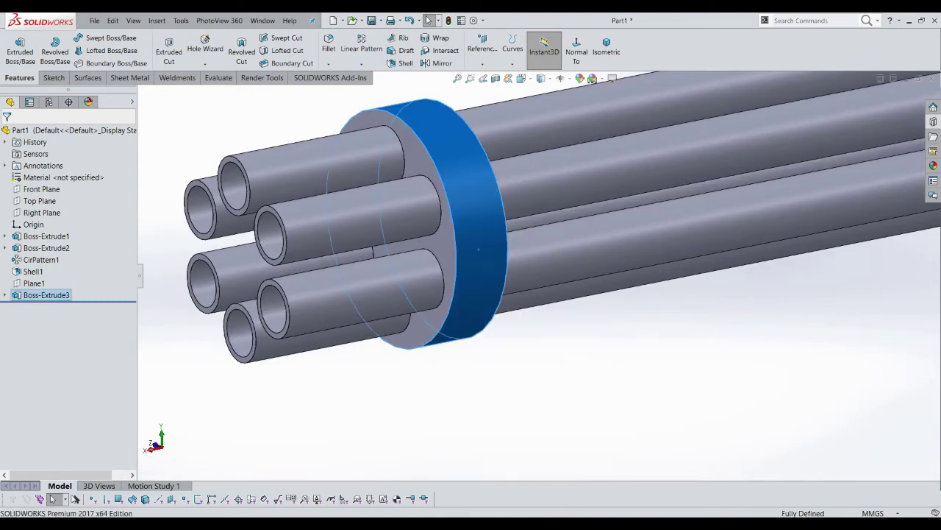
right_click(59, 295)
click(72, 284)
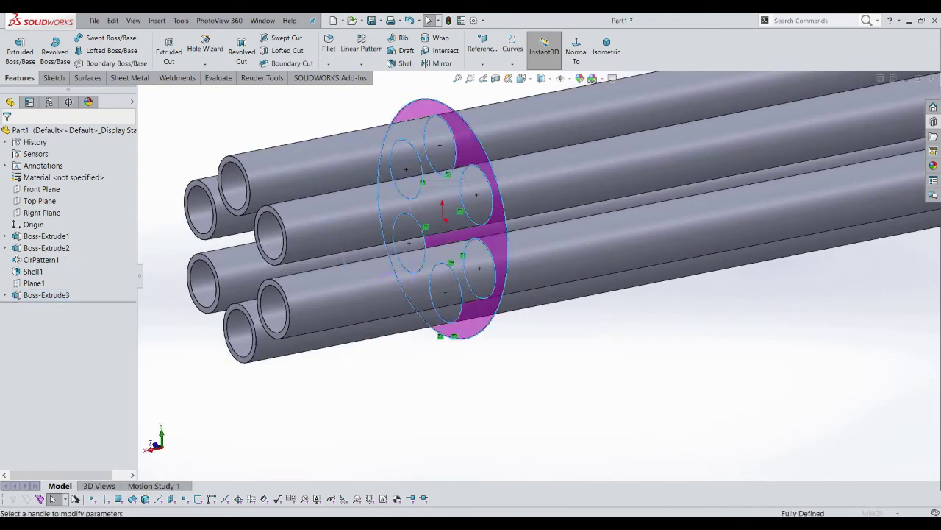
key(Return)
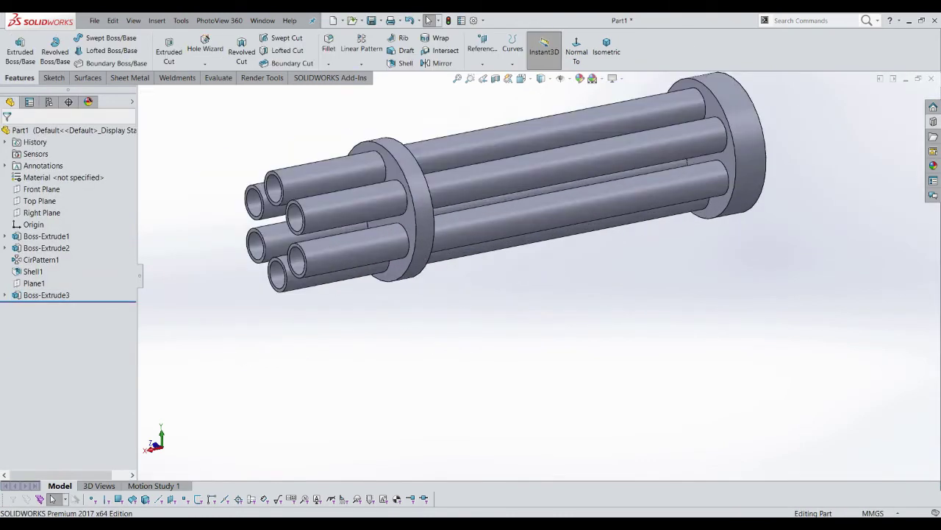
Apply the Plain White scene background
scroll(467, 250, up, 3)
scroll(589, 261, down, 3)
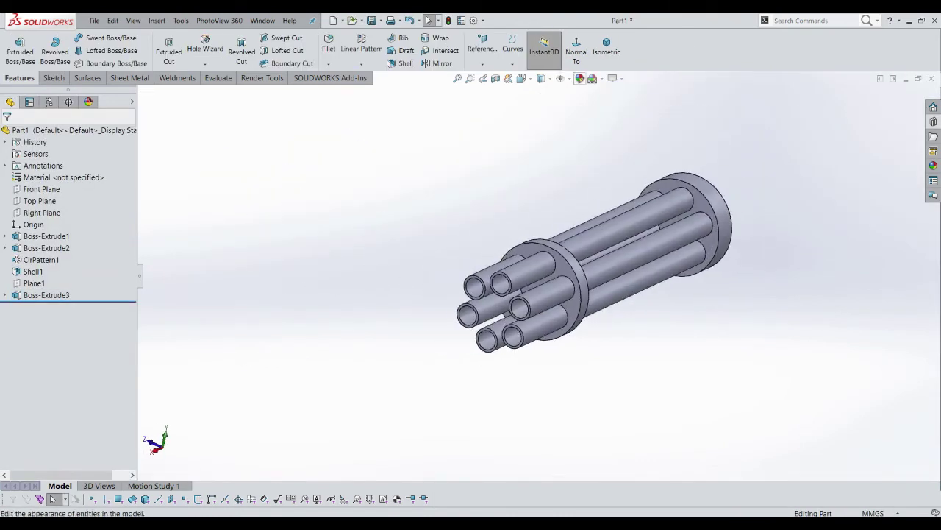
click(601, 78)
click(641, 105)
Orbit and snap the view from a flat side view to a three-quarter view with tubes nearly horizontal
middle_drag(515, 294, 471, 309)
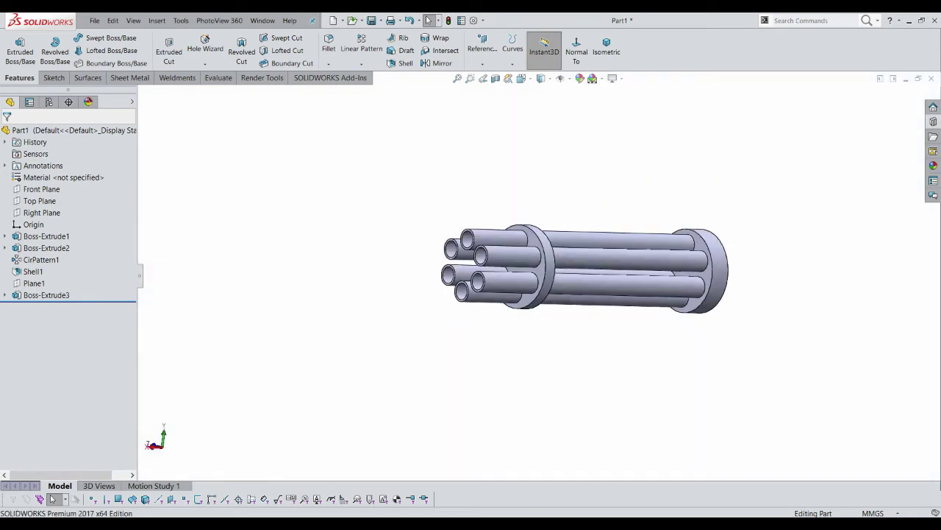
scroll(441, 309, down, 3)
scroll(692, 272, up, 2)
mouse_move(691, 272)
middle_down()
mouse_move(581, 324)
mouse_move(487, 290)
mouse_move(588, 302)
middle_up()
scroll(551, 272, up, 5)
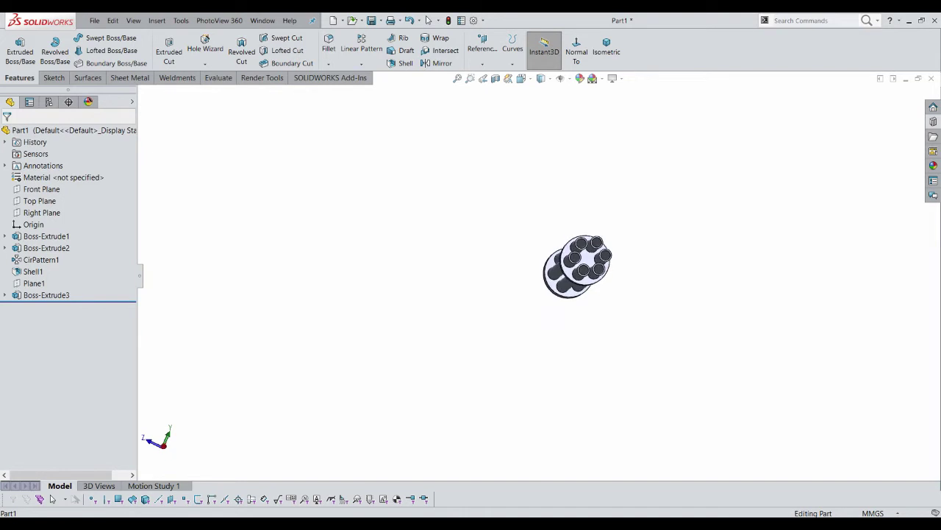
key(ctrl+7)
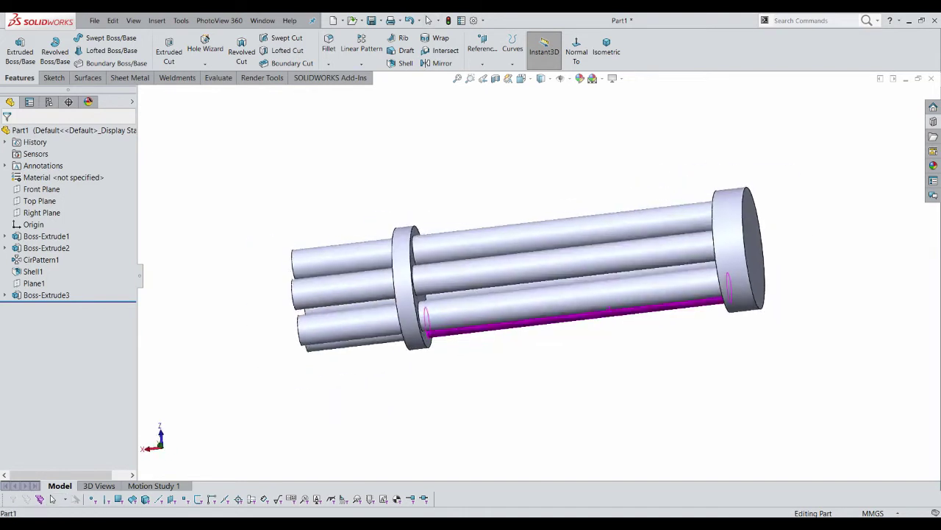
key(space)
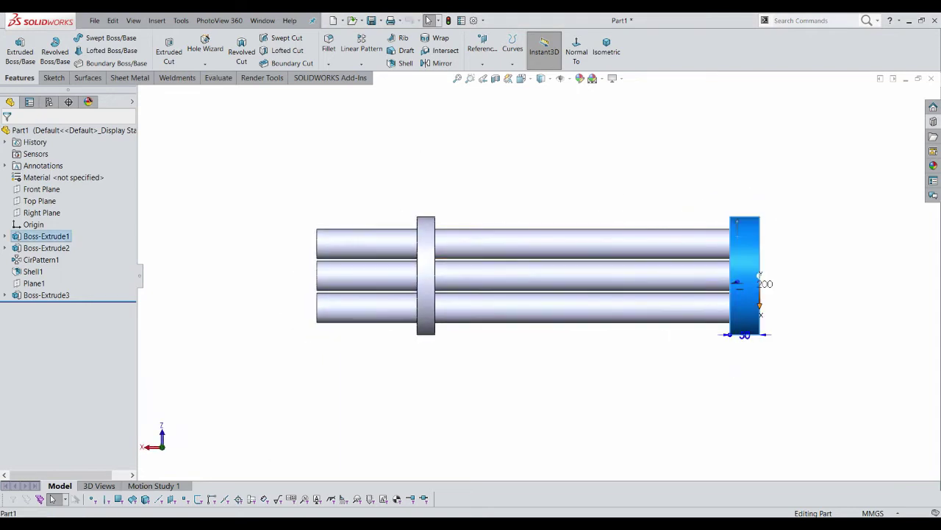
click(743, 272)
middle_drag(738, 228, 573, 309)
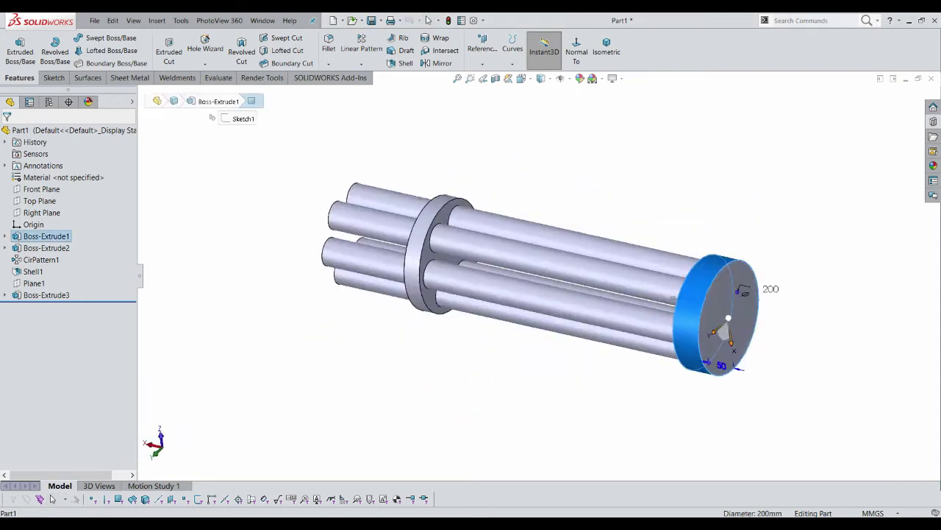
key(Escape)
middle_drag(515, 294, 487, 269)
scroll(487, 269, down, 5)
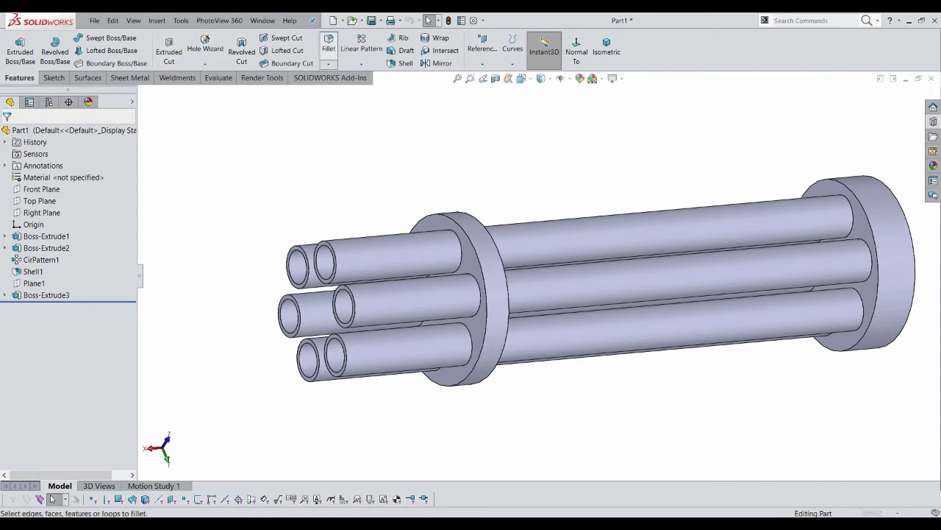
Fillet the front and back circular edges of the middle clamping ring at 5 mm radius
click(329, 44)
click(476, 246)
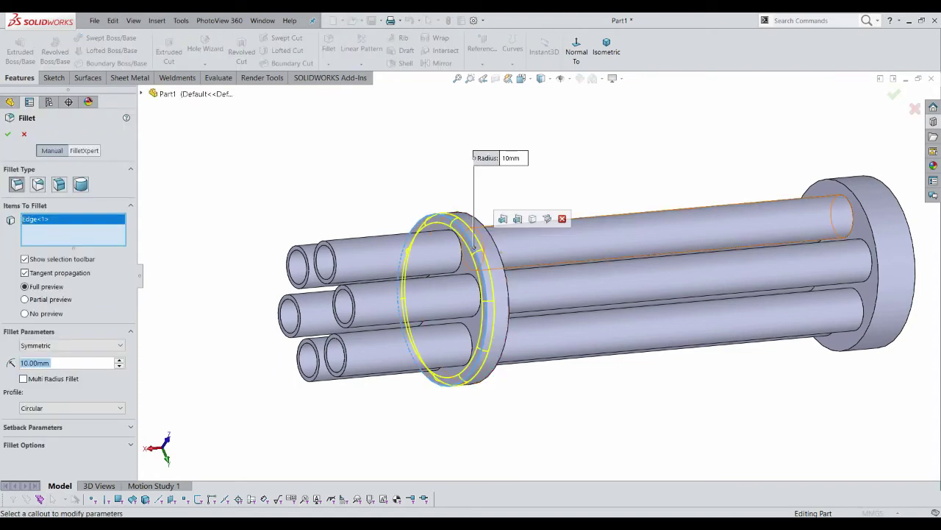
click(491, 231)
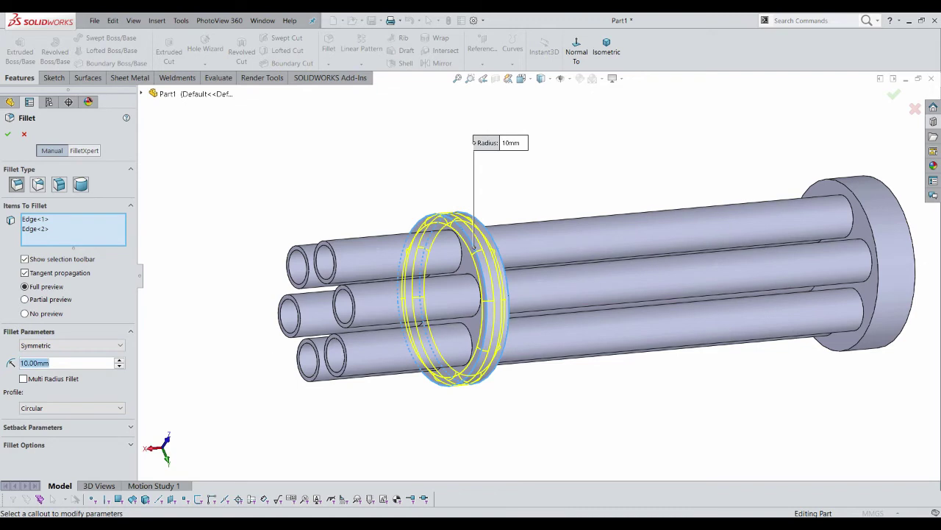
text(5)
key(Return)
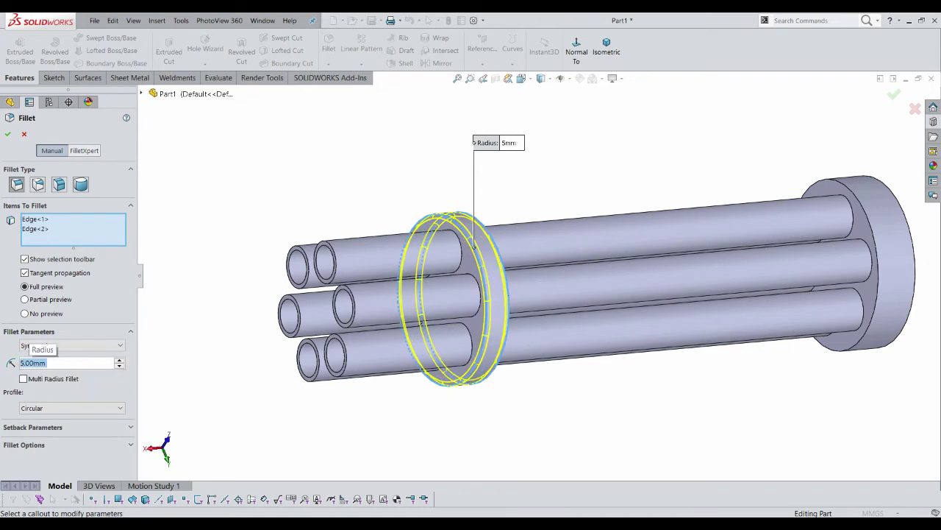
Turn on cartoon-edge rendering for the barrel cluster
scroll(551, 243, down, 5)
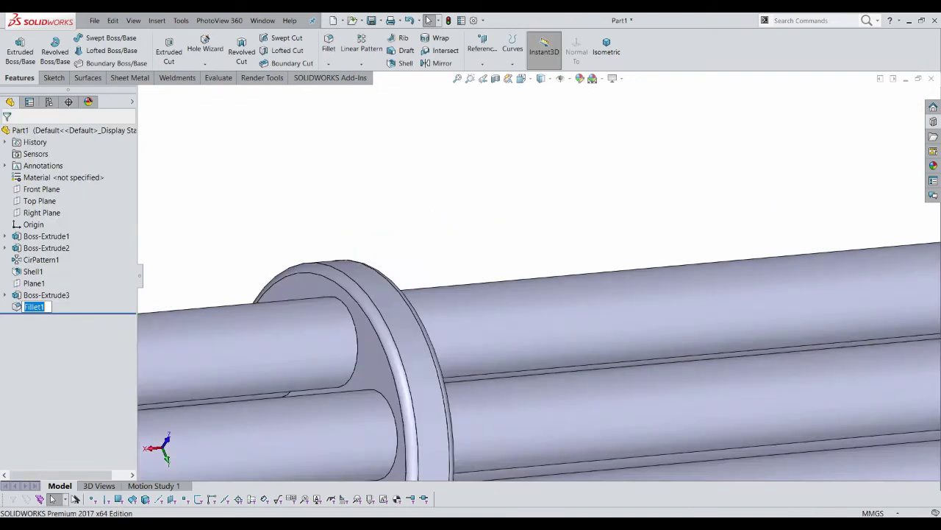
scroll(662, 309, up, 6)
scroll(412, 309, down, 5)
scroll(530, 309, up, 3)
mouse_move(530, 309)
middle_down()
mouse_move(489, 294)
mouse_move(504, 284)
mouse_move(581, 313)
middle_up()
scroll(525, 284, up, 3)
scroll(525, 284, up, 3)
click(612, 78)
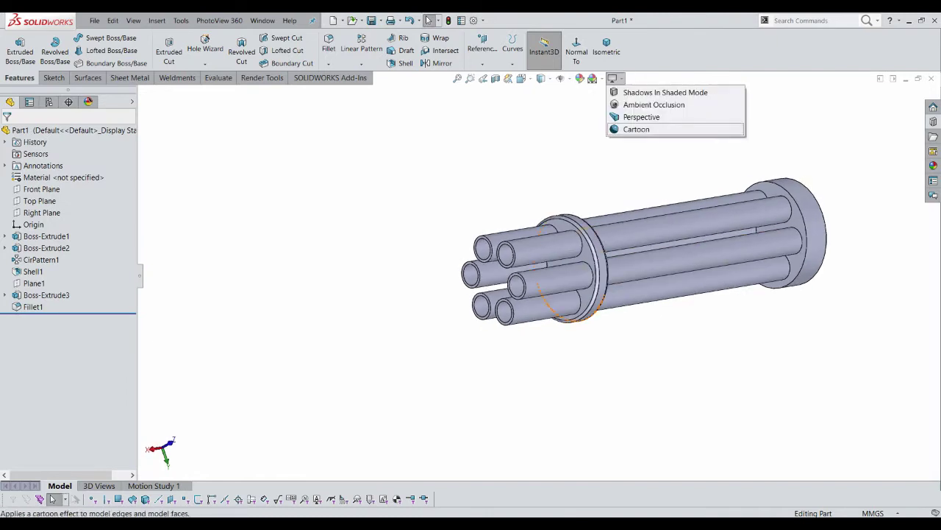
click(631, 128)
key(Return)
Orbit the cartoon-rendered cluster until the barrel ends face left
scroll(515, 309, down, 3)
scroll(515, 309, down, 2)
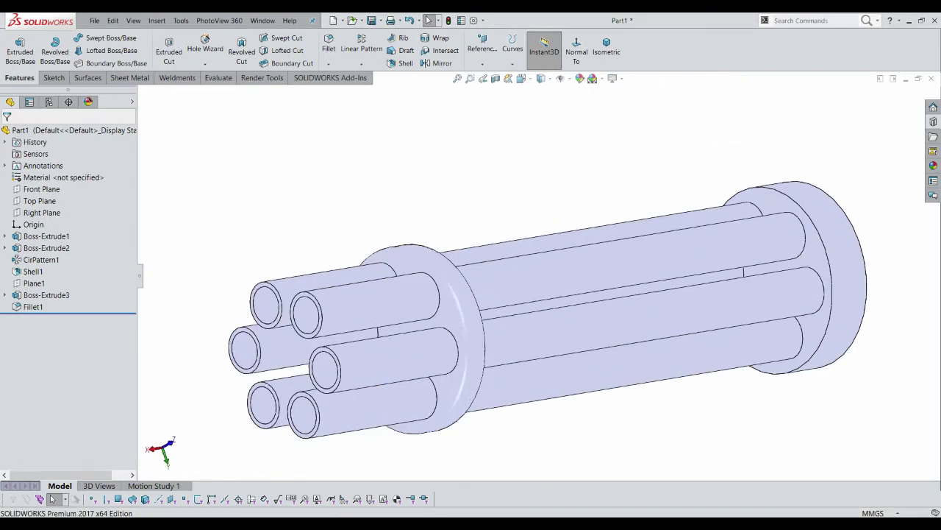
middle_drag(515, 309, 559, 294)
scroll(515, 308, down, 3)
scroll(500, 309, up, 5)
middle_drag(500, 308, 574, 323)
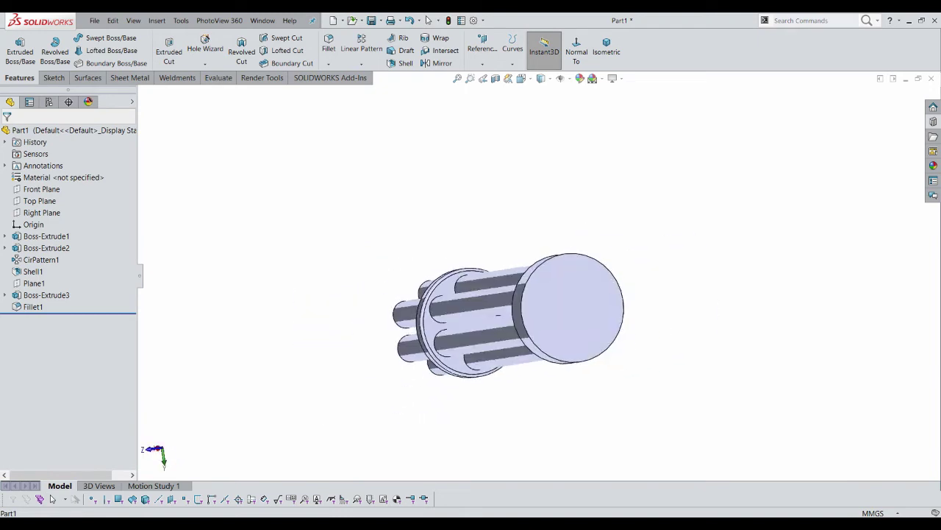
Turn cartoon rendering off and bring up Sketch3's options under Boss-Extrude3
click(612, 78)
click(636, 129)
middle_drag(507, 317, 588, 295)
scroll(588, 294, down, 3)
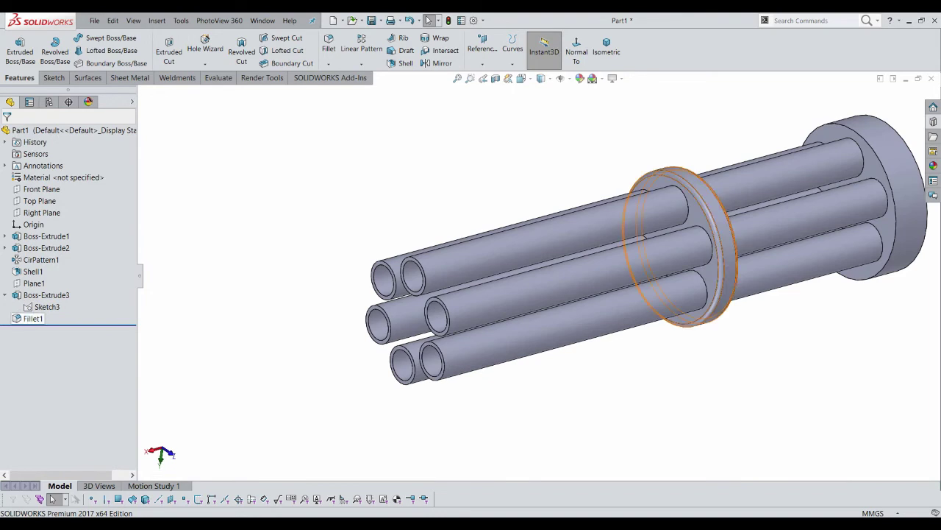
right_click(44, 307)
Start a boss extrusion of Sketch3 with a Mid Plane end condition
click(63, 318)
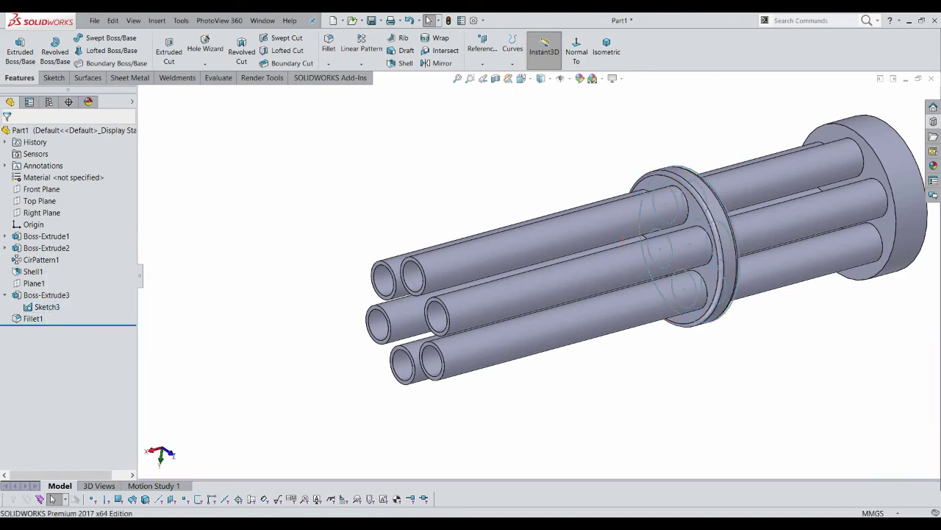
click(20, 50)
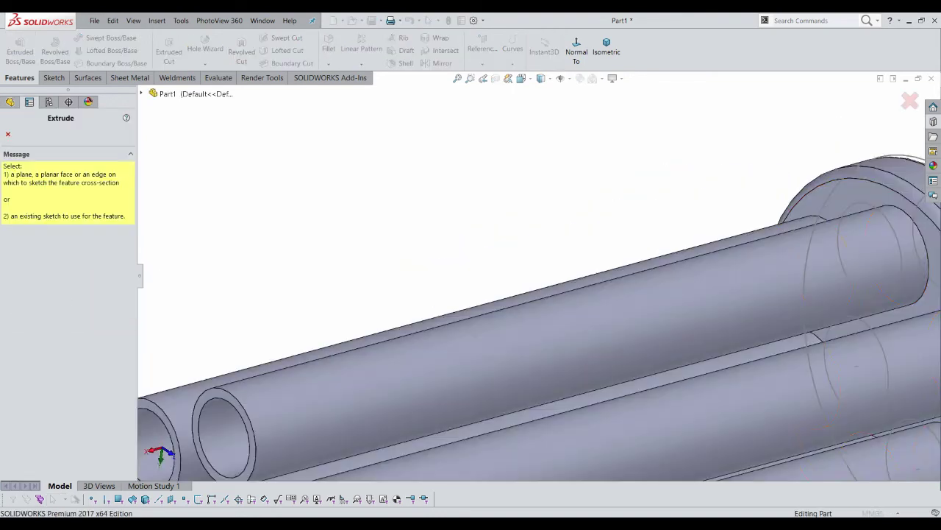
click(809, 324)
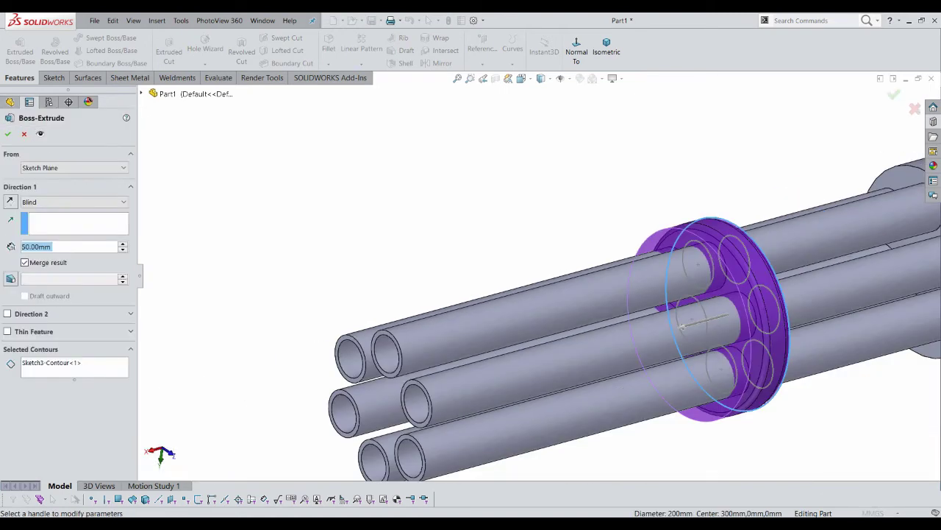
click(73, 201)
click(45, 270)
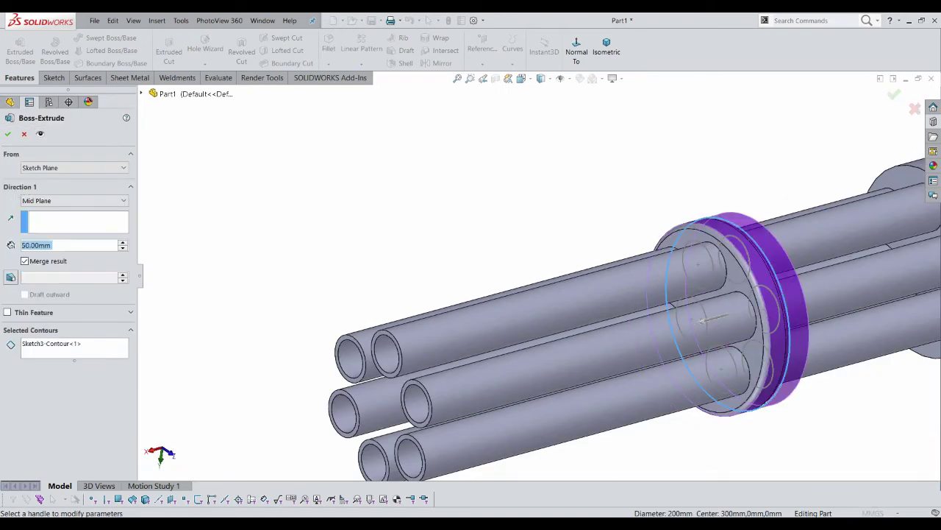
Offset the start by 300 mm, set 45 mm depth, and create Boss-Extrude6
click(74, 168)
click(44, 202)
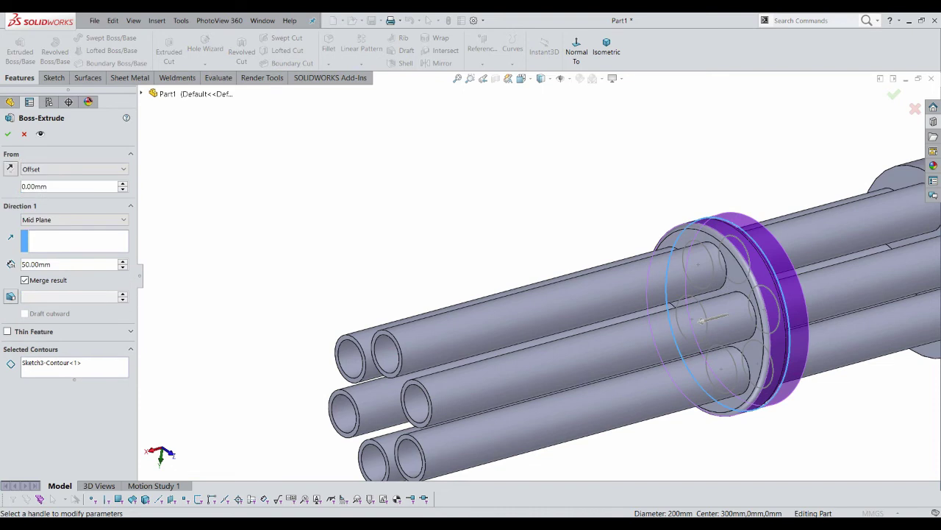
text(300)
key(Return)
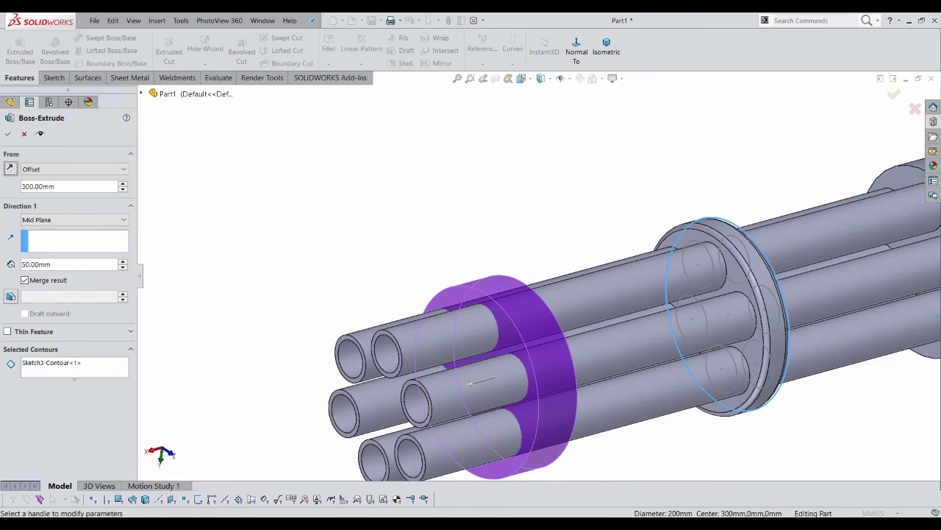
text(45)
key(Return)
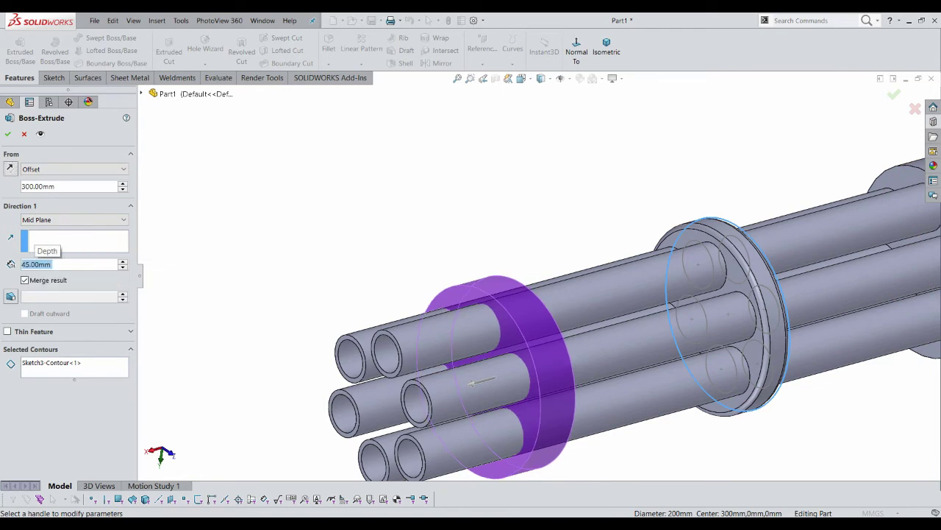
key(Return)
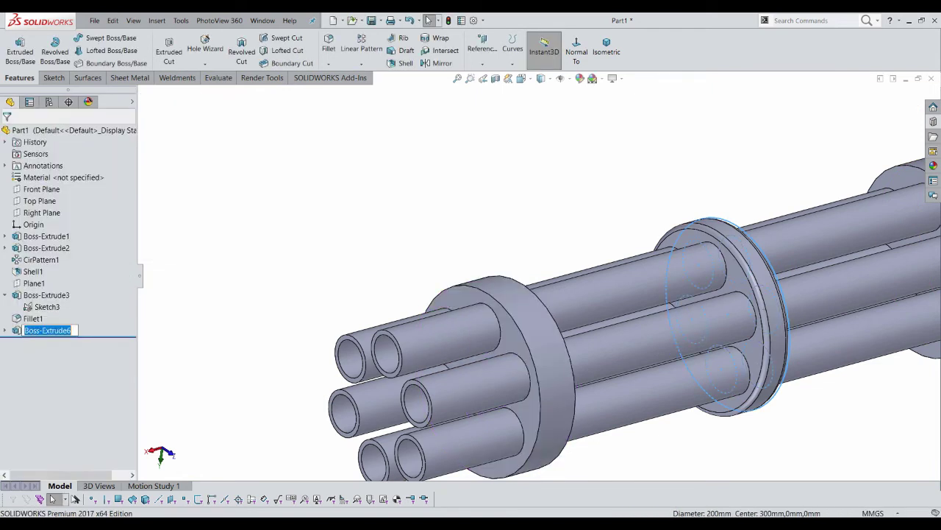
key(Return)
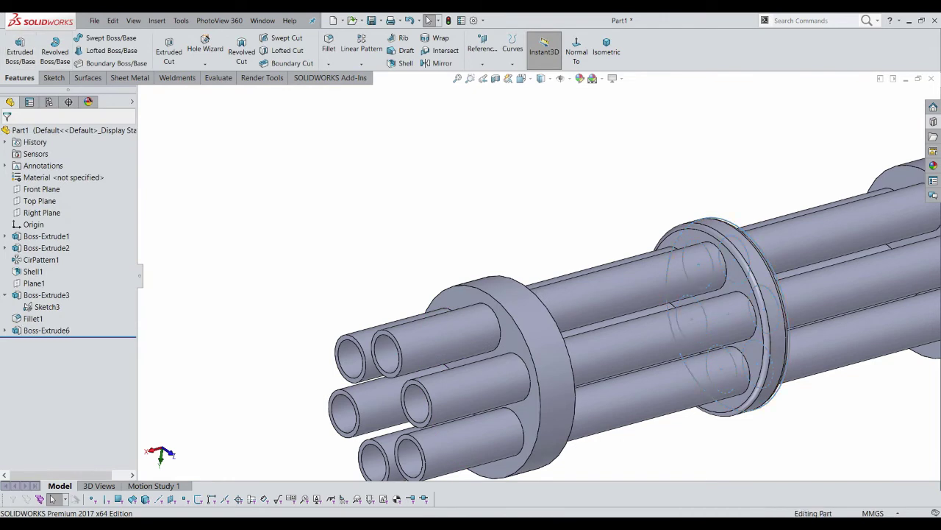
Start a 50 mm blind boss extrusion of Sketch3 from an offset start plane
click(19, 50)
click(669, 295)
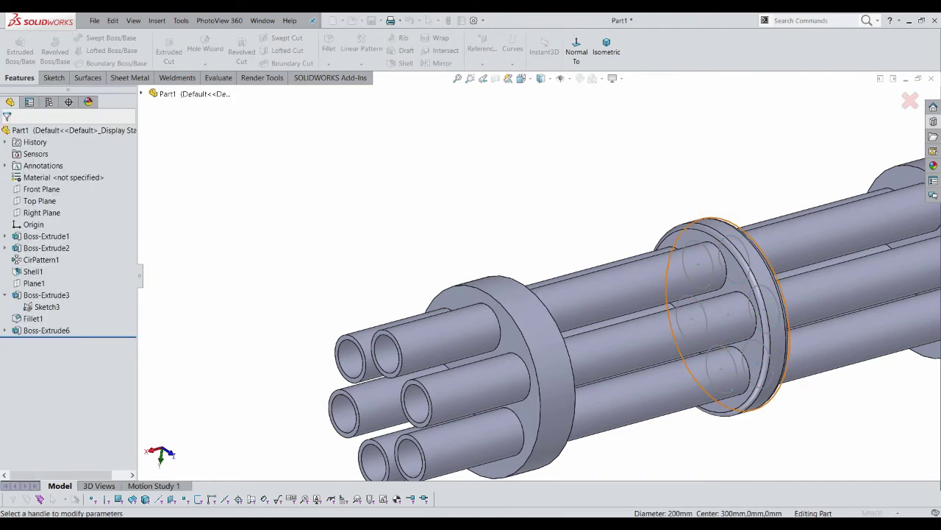
click(74, 168)
click(73, 203)
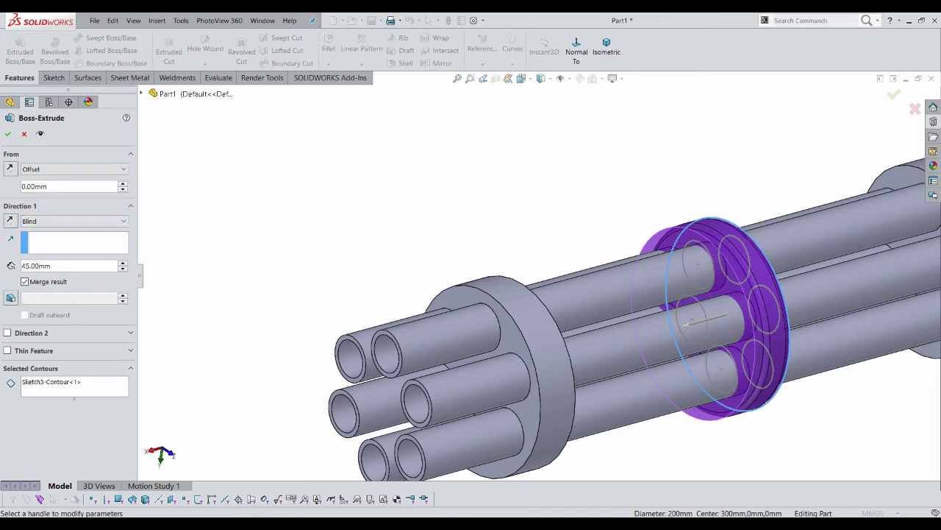
text(345)
key(Return)
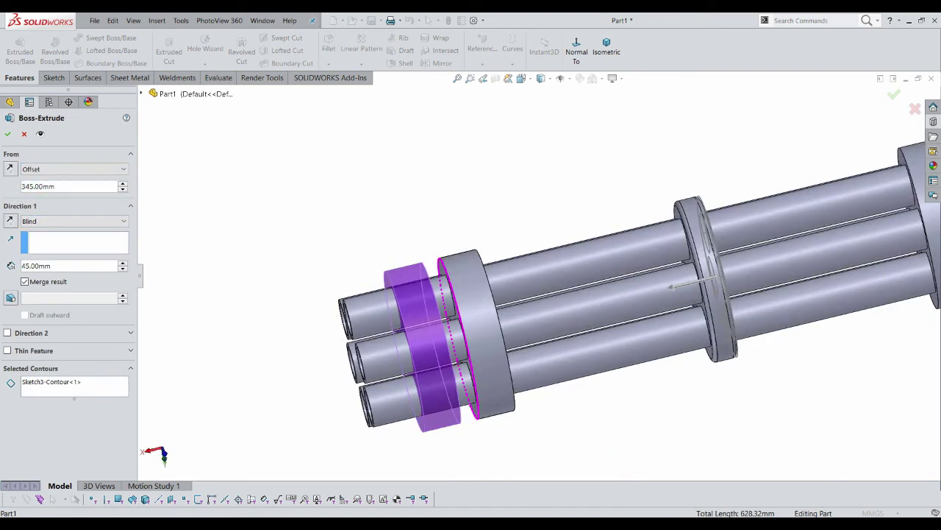
text(50)
key(Return)
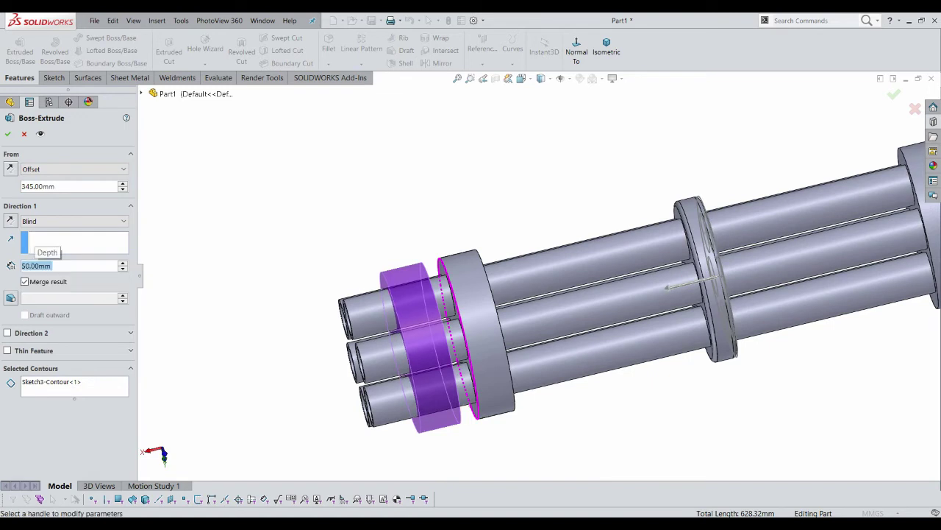
Correct the start offset to 340 mm and create Boss-Extrude7
scroll(493, 368, down, 3)
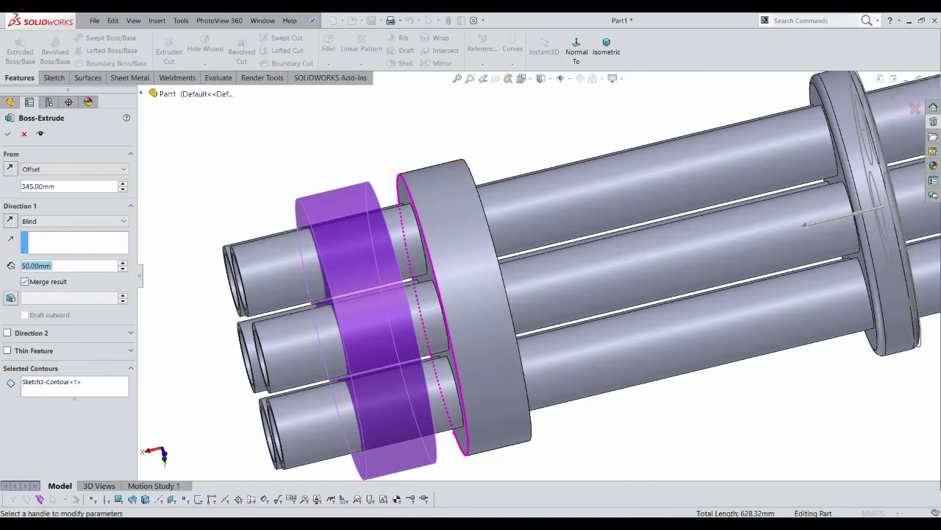
click(37, 186)
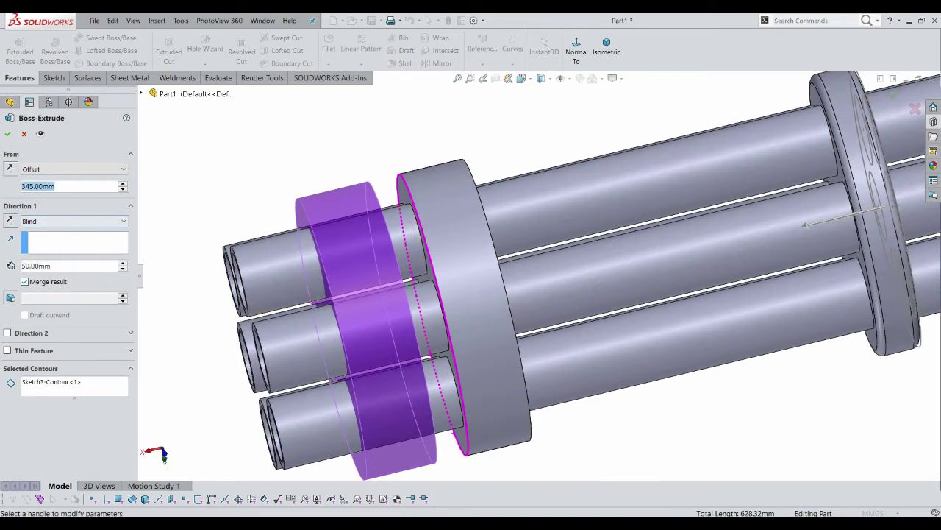
text(340)
key(Return)
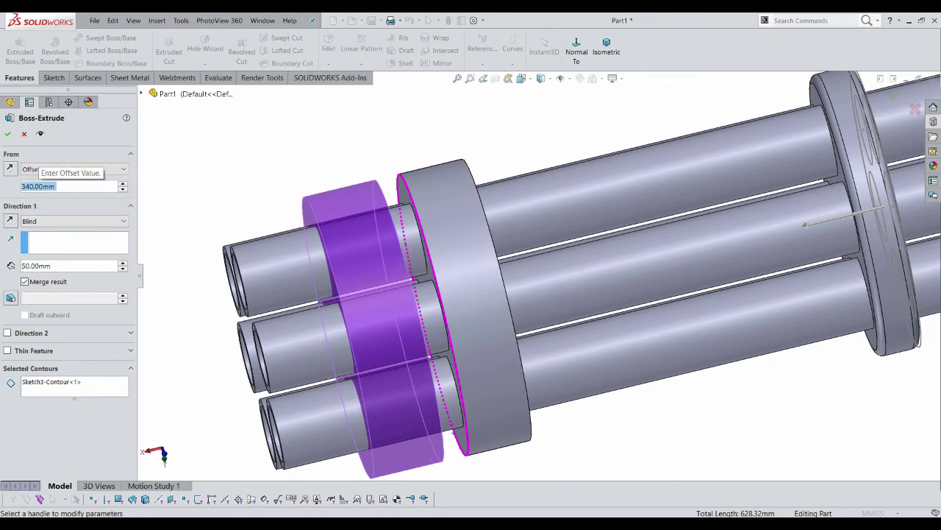
key(Return)
Measure a face of the front ring with the Measure tool
key(f)
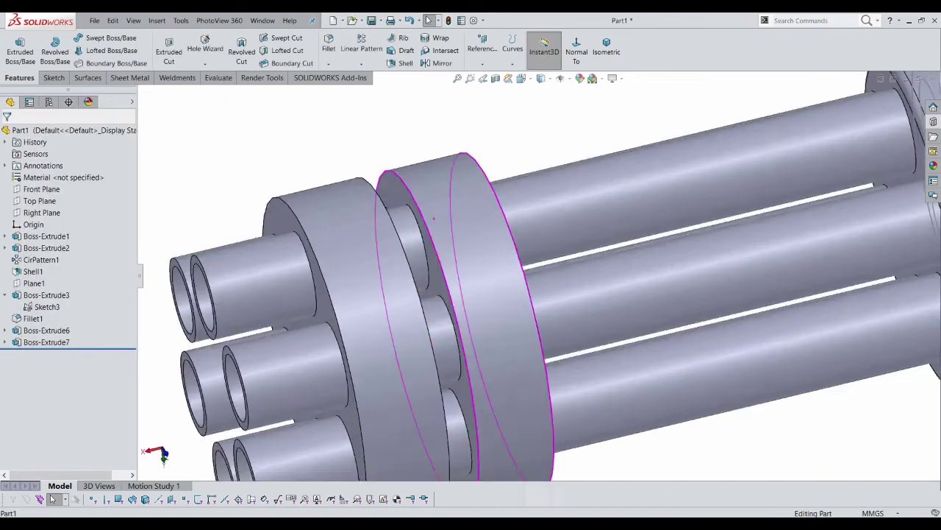
click(218, 77)
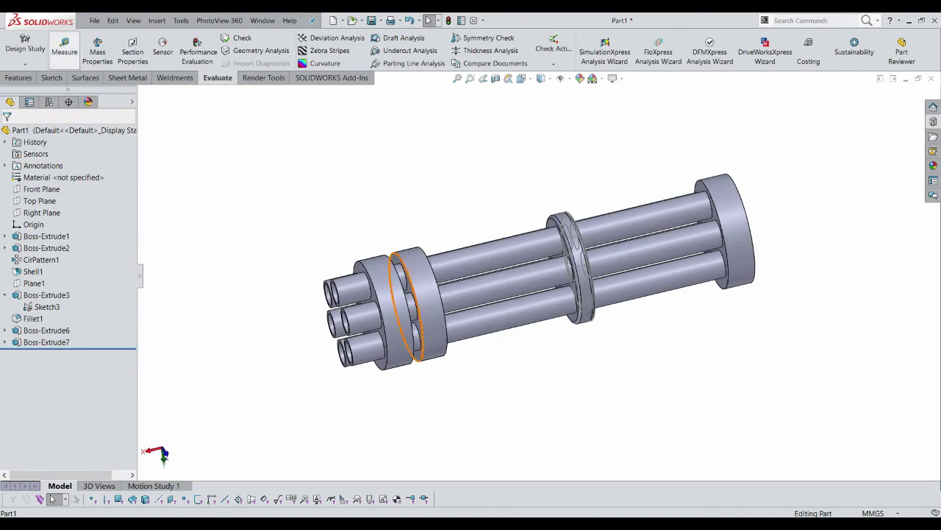
click(64, 50)
scroll(412, 243, down, 5)
click(413, 237)
middle_drag(413, 237, 463, 254)
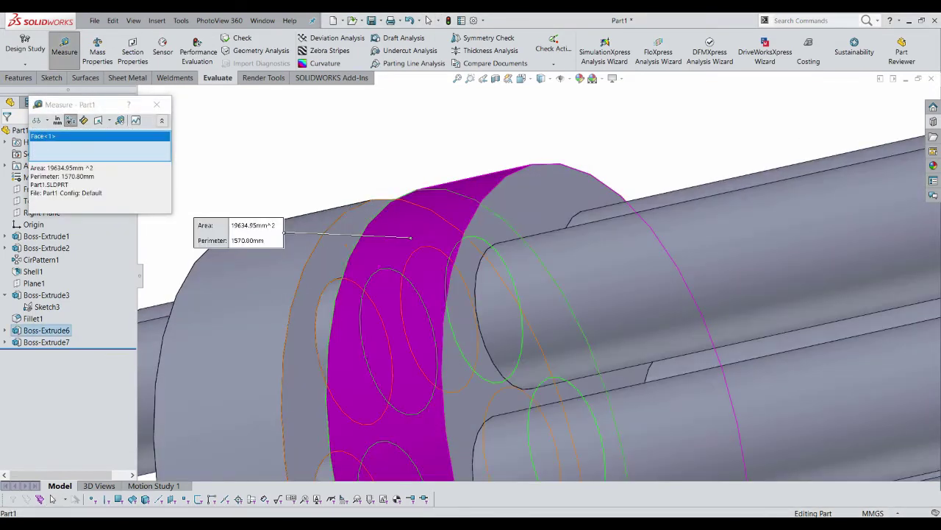
key(Escape)
Measure the gap between two ring faces
click(64, 50)
click(424, 256)
scroll(424, 256, up, 3)
click(458, 335)
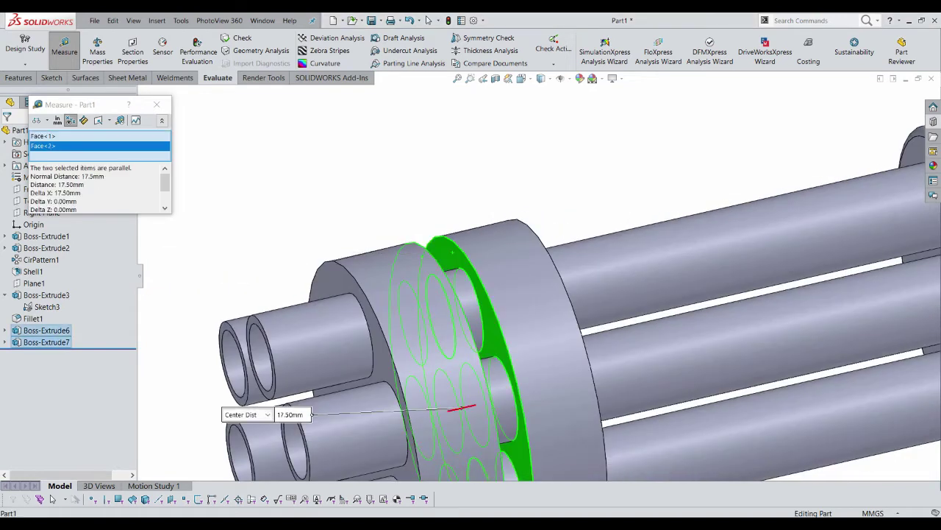
scroll(470, 353, down, 1)
key(Escape)
Edit Boss-Extrude6 to a 50 mm Blind depth
right_click(544, 276)
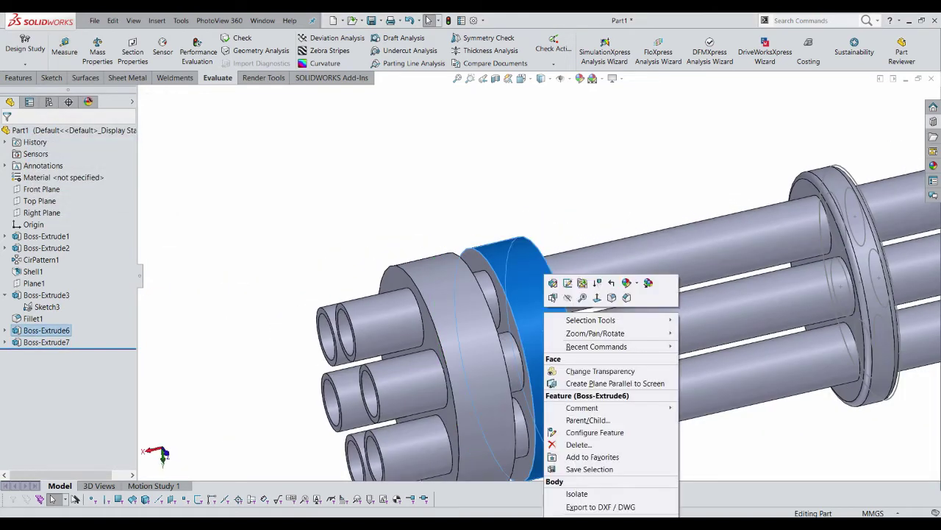
right_click(46, 330)
click(73, 303)
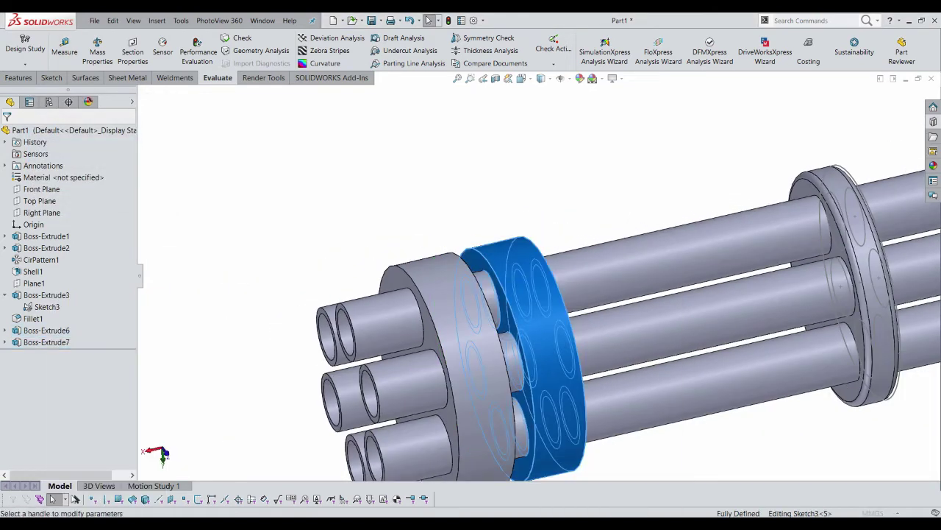
text(50.00mm)
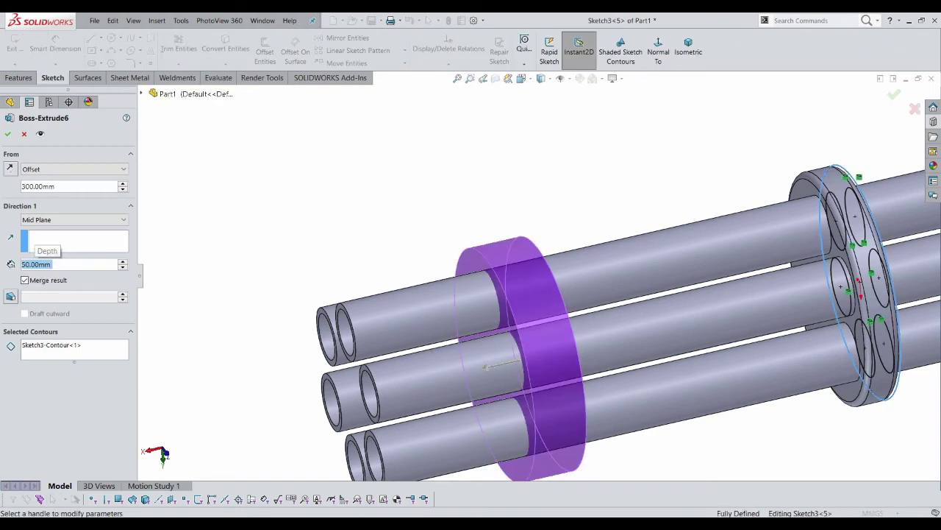
key(Return)
click(74, 219)
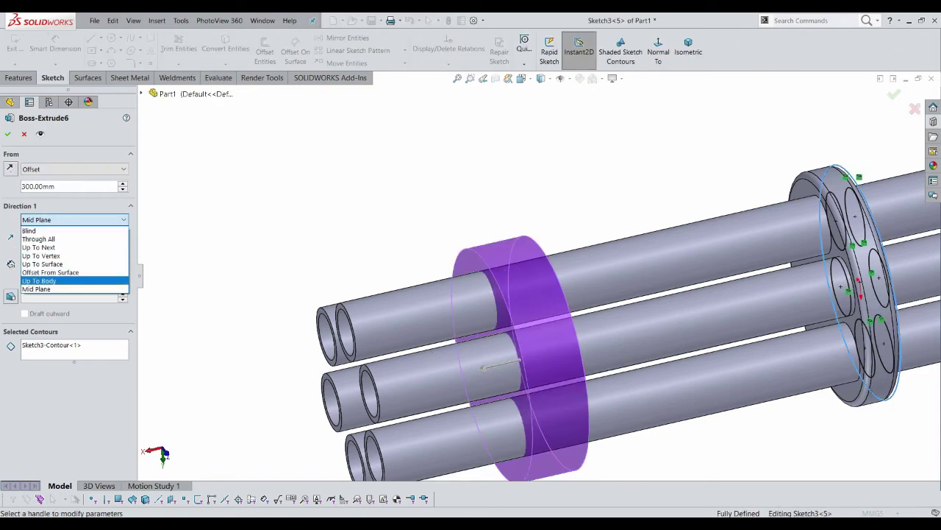
click(44, 228)
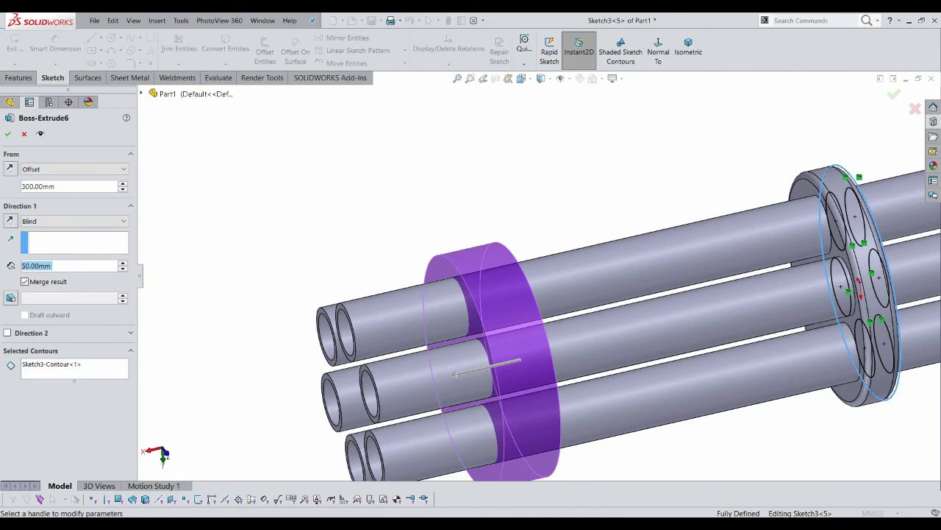
key(Return)
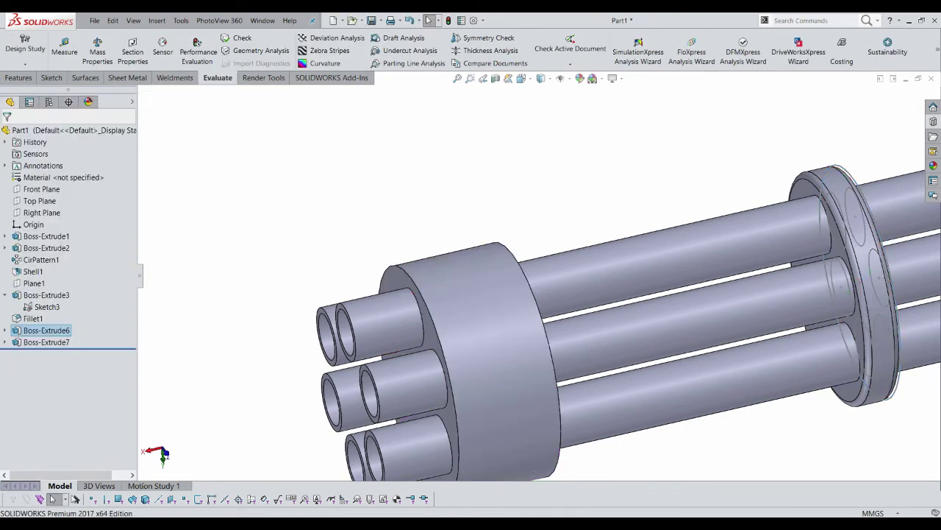
Re-edit Boss-Extrude6 so it extrudes Mid Plane, equally both ways
right_click(44, 330)
click(38, 319)
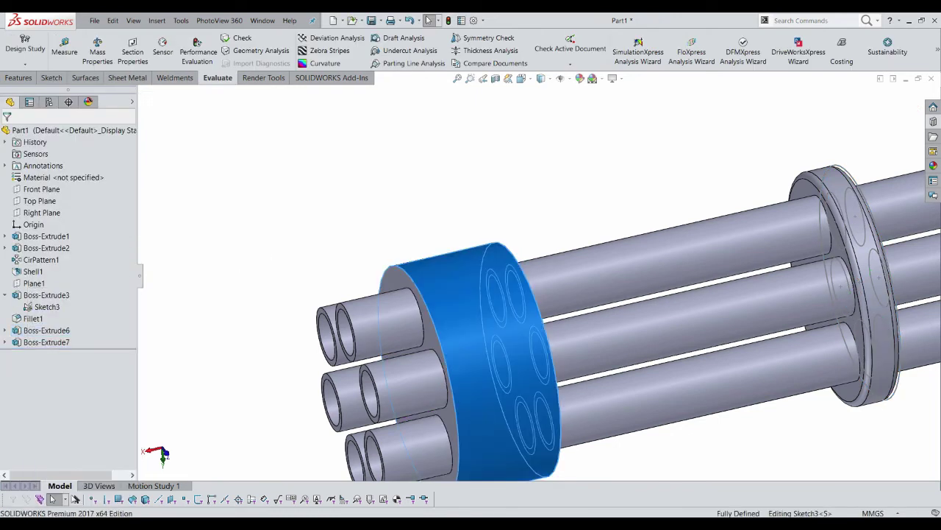
click(74, 220)
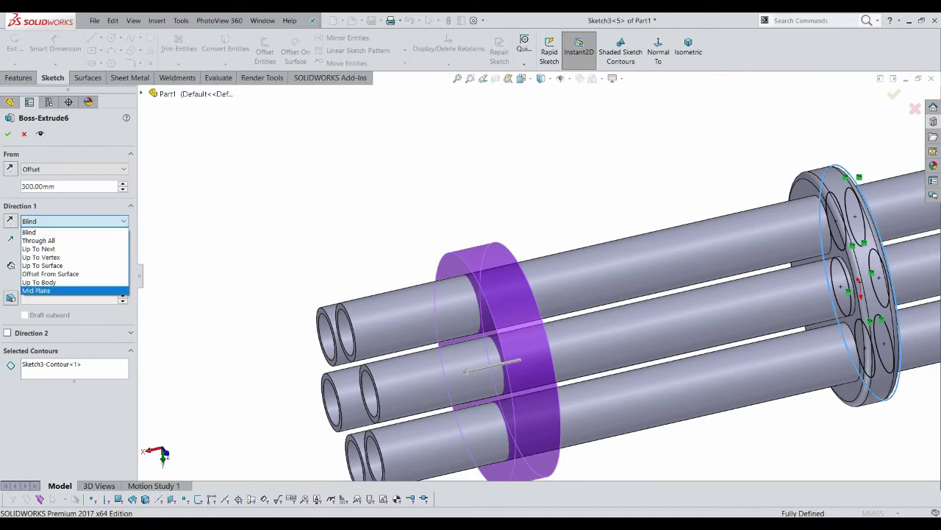
click(44, 289)
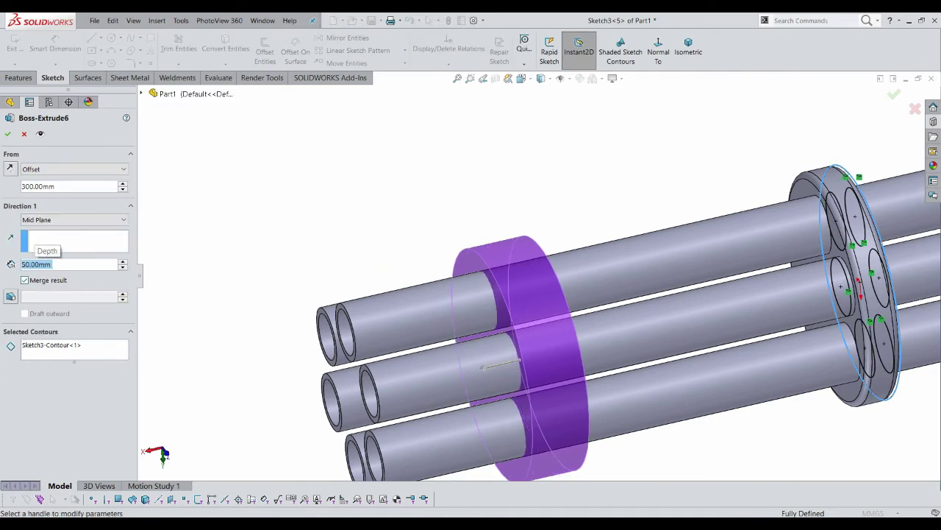
key(Return)
middle_drag(515, 294, 573, 287)
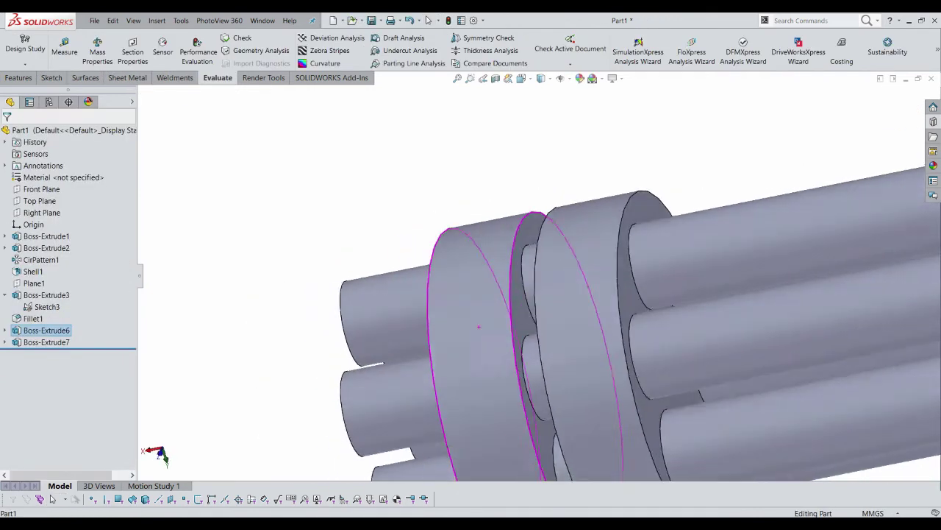
Measure the distance between the two front ring faces
click(64, 48)
middle_drag(515, 294, 456, 316)
click(456, 331)
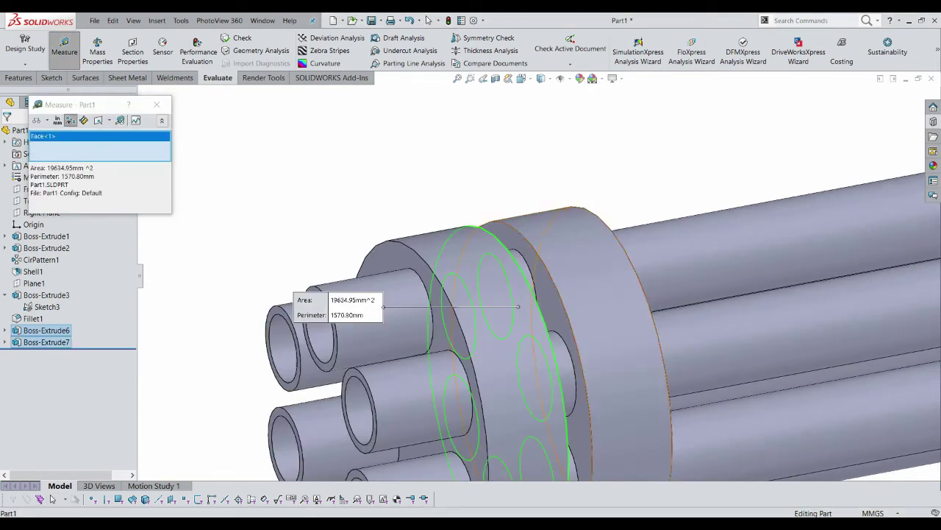
click(554, 302)
key(Escape)
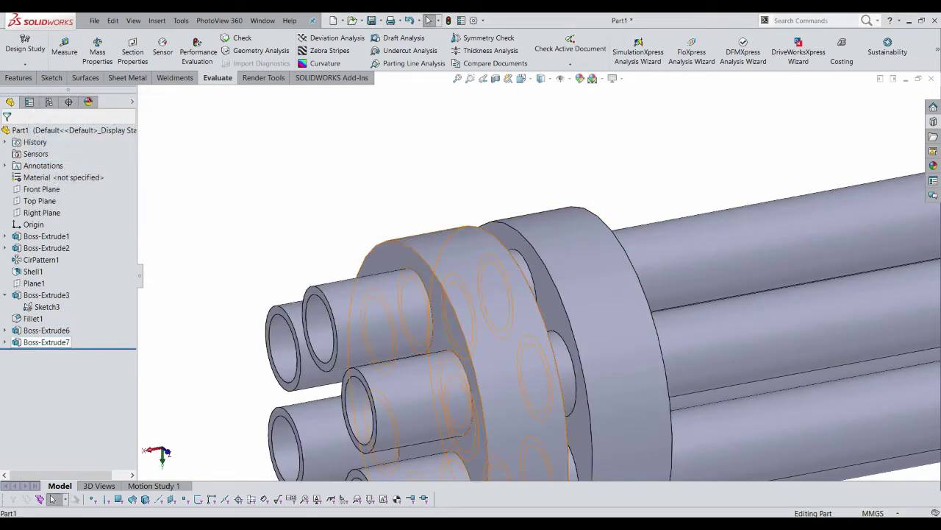
Change the Boss-Extrude7 ring depth to 55 mm
right_click(45, 342)
key(Escape)
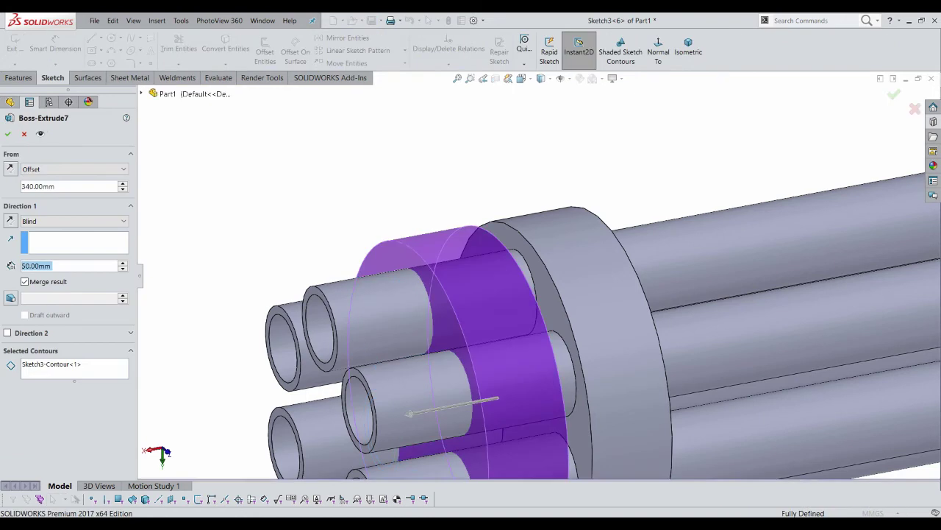
text(55)
key(Return)
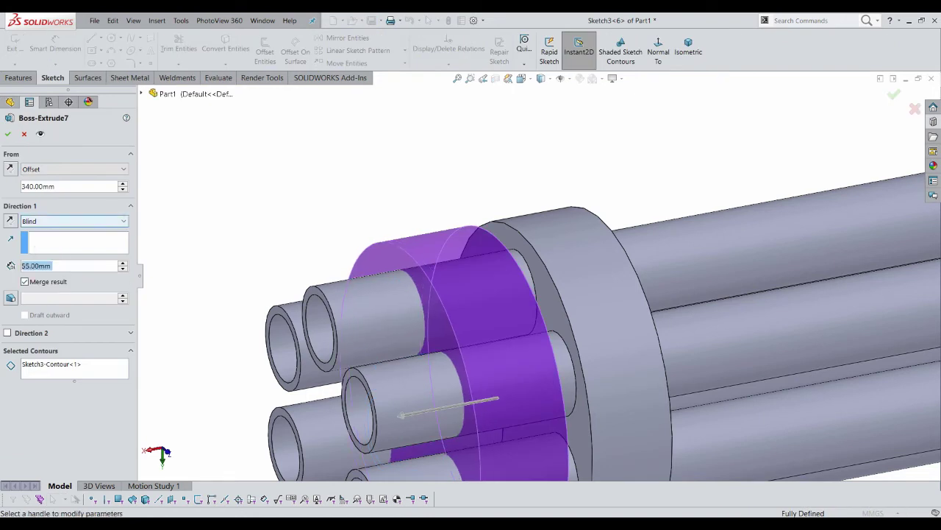
key(Return)
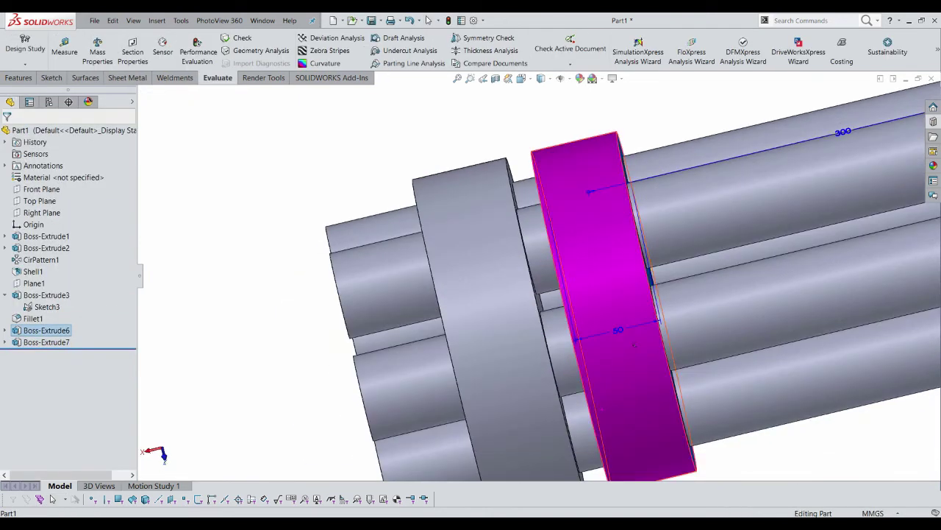
Change Boss-Extrude6's 50 mm thickness dimension to 55 mm and fit the part in view
double_click(618, 329)
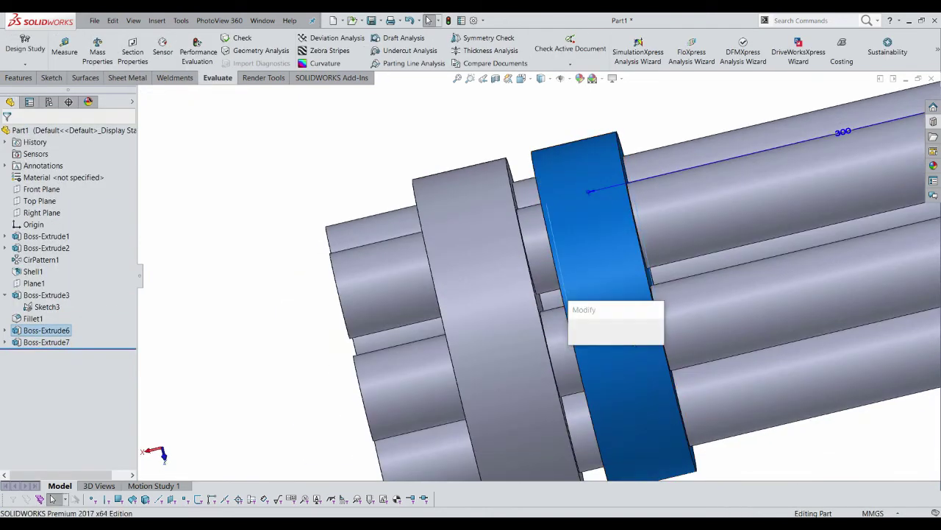
text(55)
key(Return)
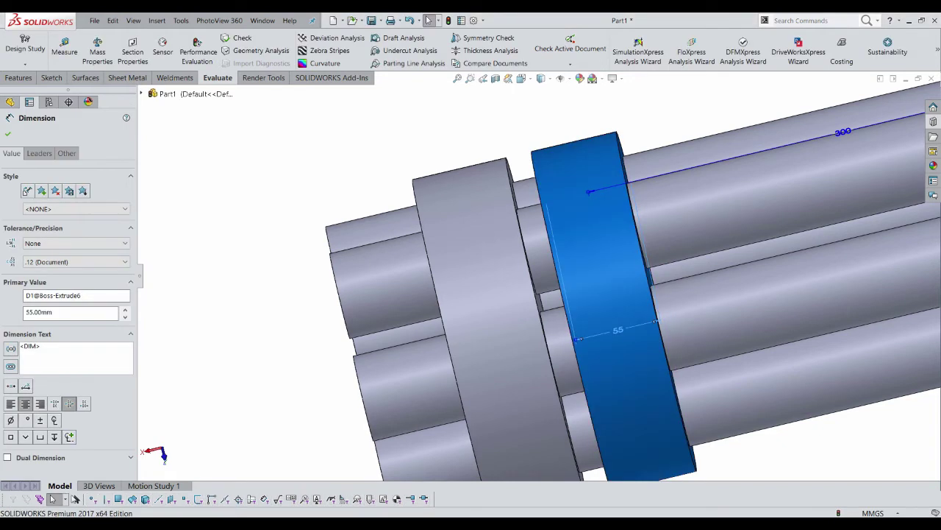
key(Escape)
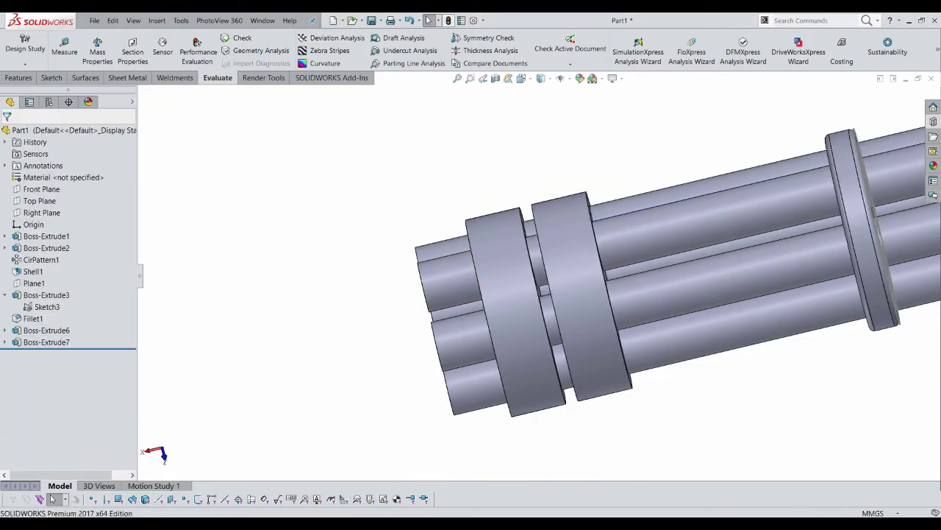
key(f)
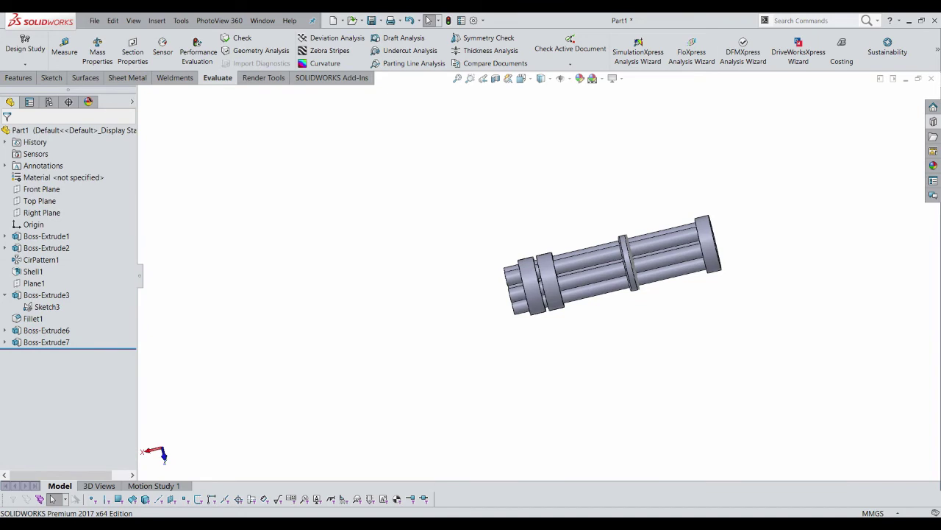
Orbit and zoom around the finished barrel cluster to inspect the rings and tubes
middle_drag(515, 279, 559, 243)
scroll(559, 294, up, 3)
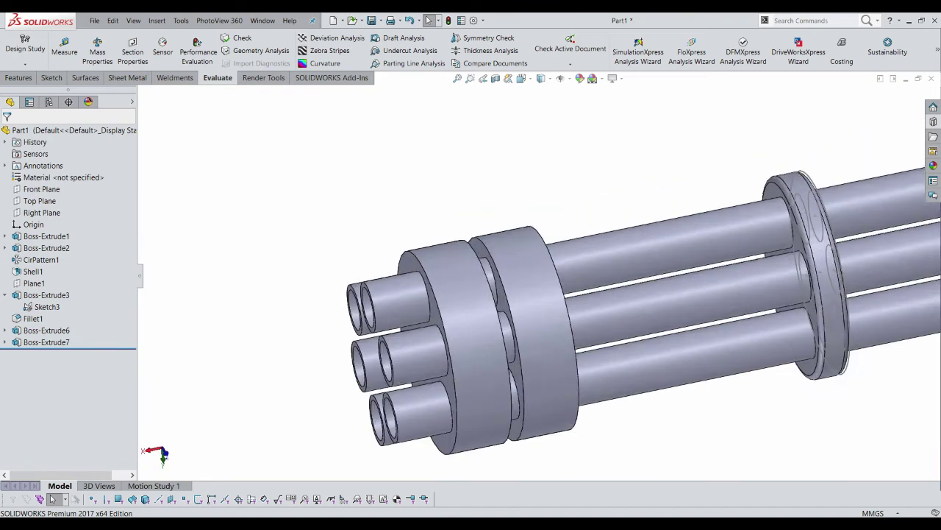
scroll(559, 294, up, 3)
right_click(817, 169)
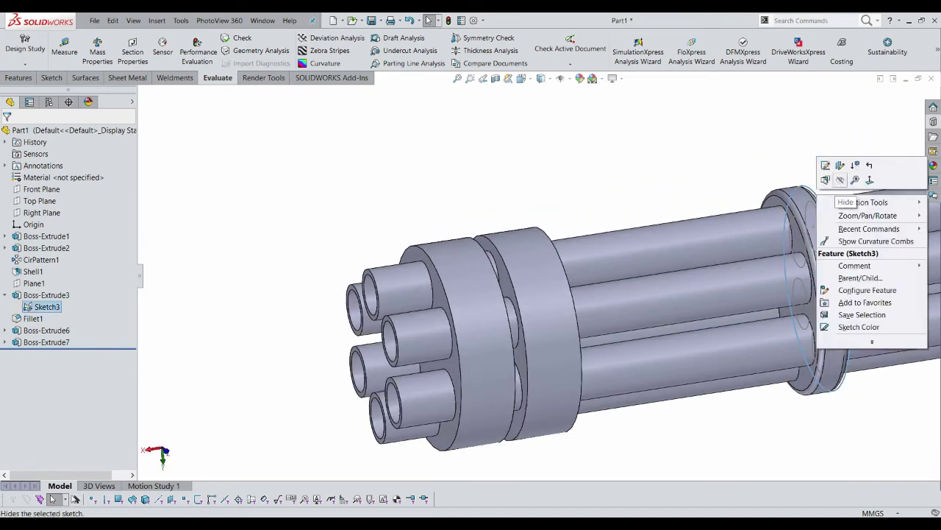
key(Escape)
scroll(508, 316, down, 5)
scroll(508, 316, up, 3)
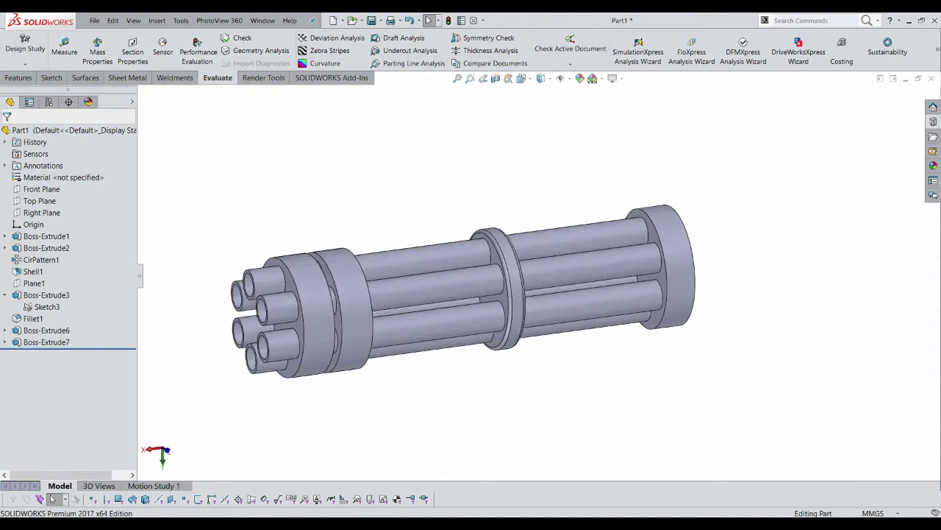
scroll(345, 309, up, 2)
scroll(346, 309, down, 3)
scroll(346, 309, up, 4)
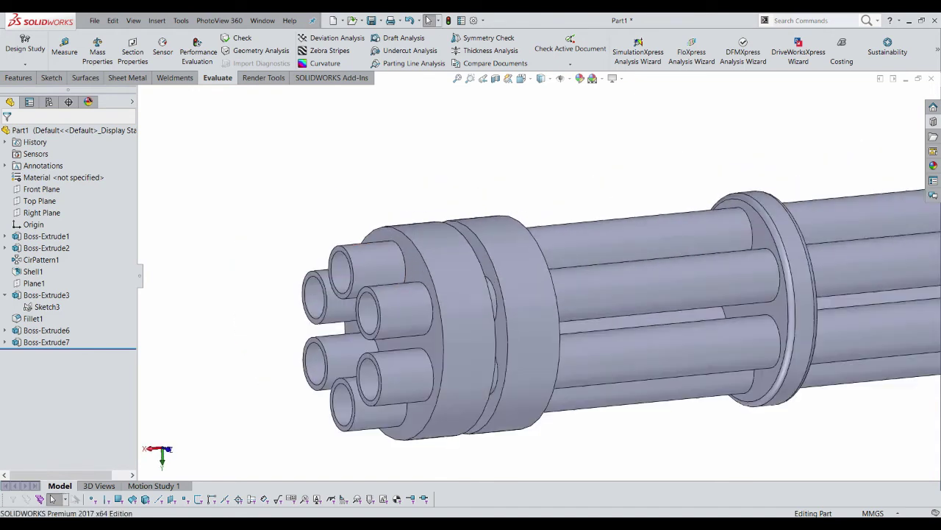
Bring up the Features toolbar and return to the angled isometric view
click(19, 78)
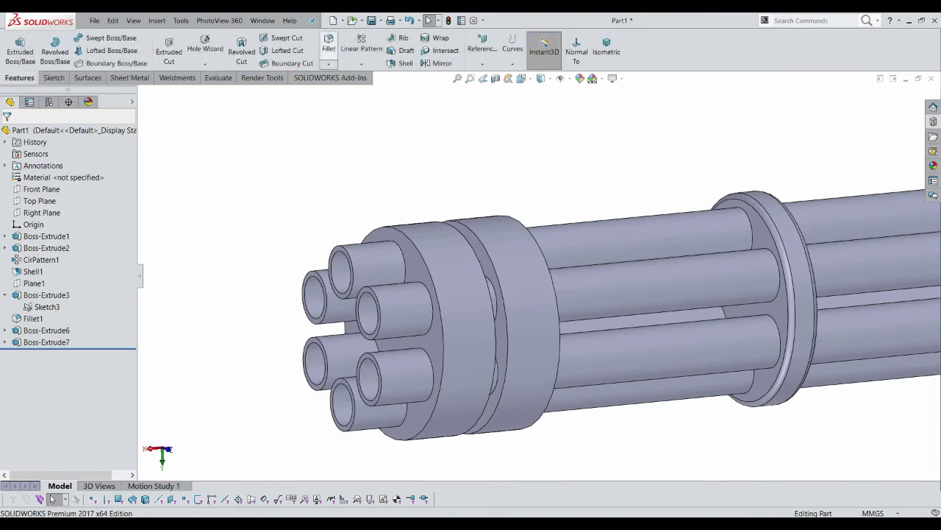
scroll(898, 213, up, 2)
scroll(738, 235, up, 3)
scroll(739, 235, down, 1)
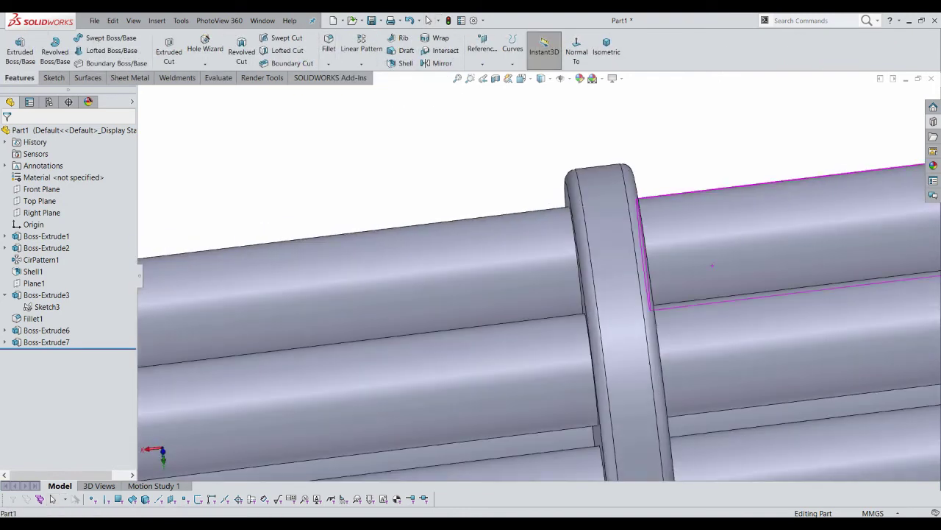
scroll(738, 236, down, 2)
scroll(739, 235, down, 2)
key(ctrl+7)
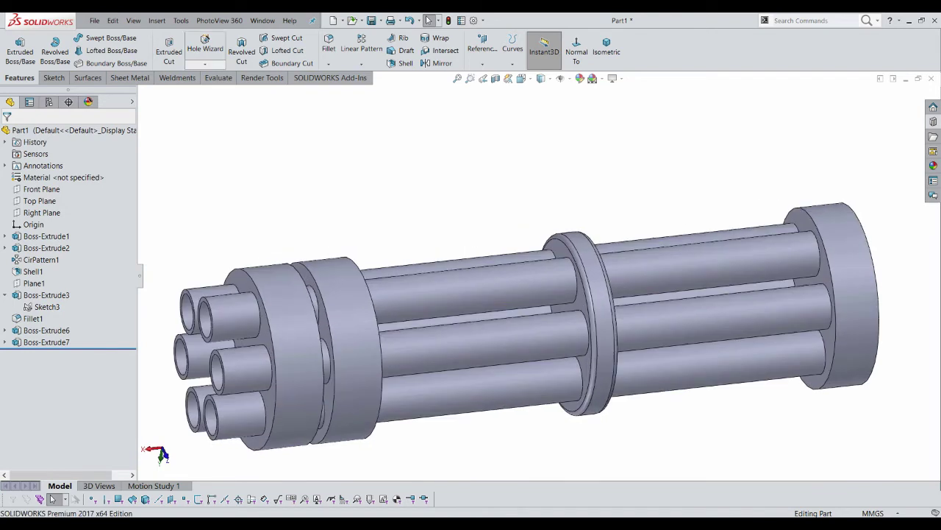
Chamfer the four outer edges of the two front rings at 10 mm by 45°
click(329, 62)
click(276, 410)
click(302, 288)
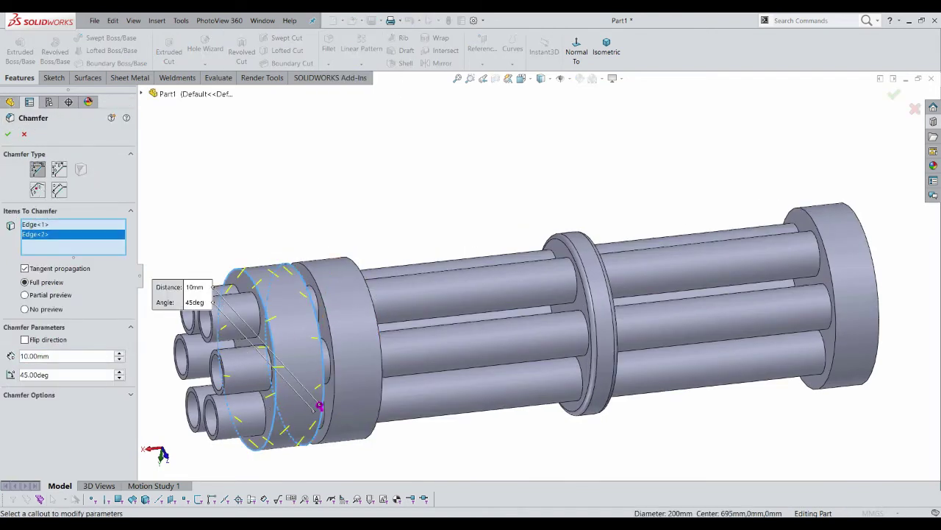
click(339, 407)
click(340, 406)
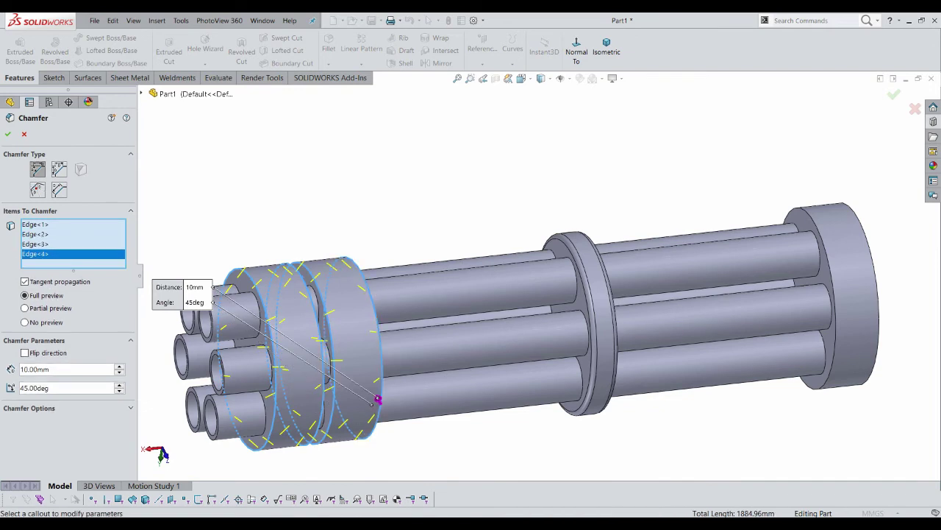
key(Return)
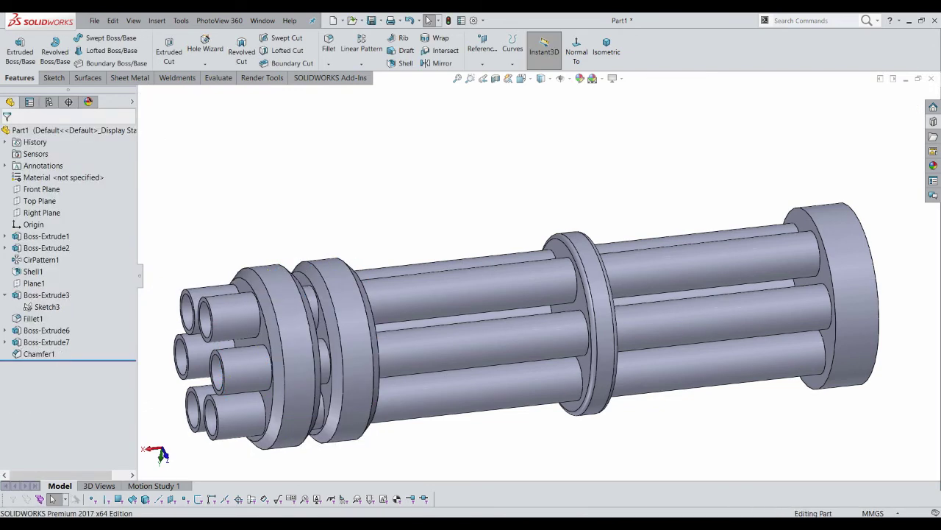
Inspect the chamfered rings and select the face of a front barrel
middle_drag(515, 324, 467, 325)
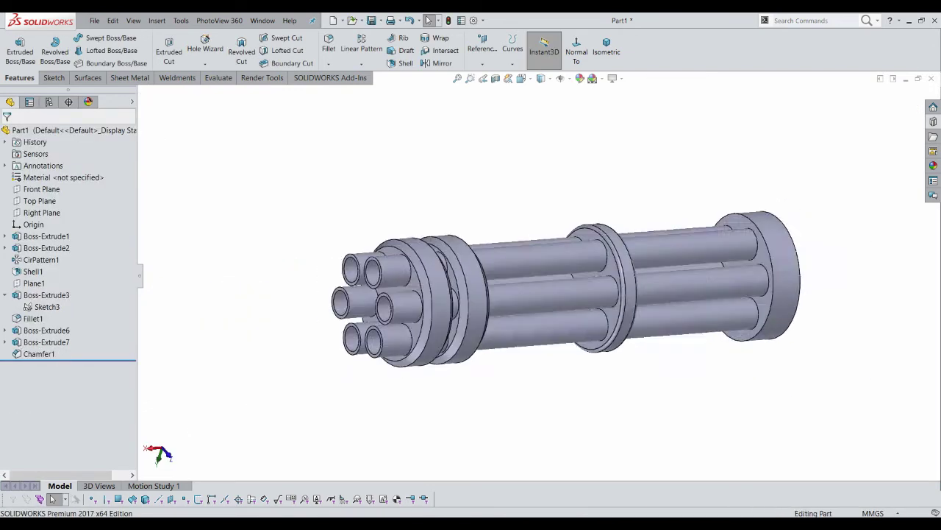
scroll(467, 324, down, 5)
scroll(467, 324, up, 5)
scroll(485, 317, down, 3)
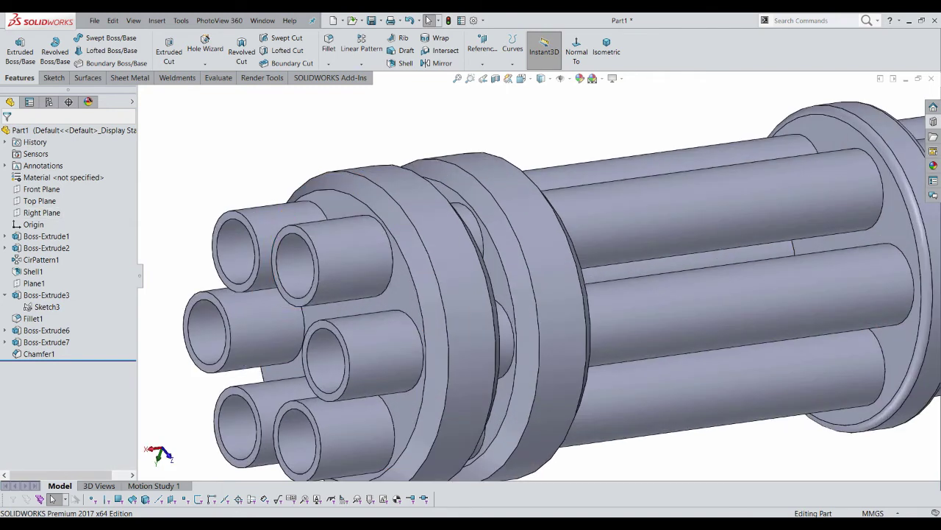
scroll(378, 297, down, 3)
right_click(358, 227)
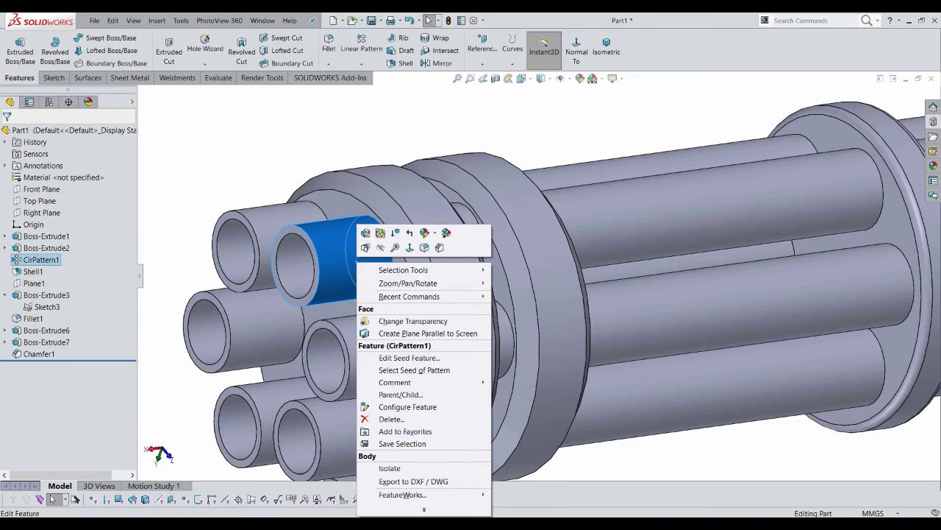
key(Escape)
scroll(346, 269, down, 3)
scroll(346, 270, up, 1)
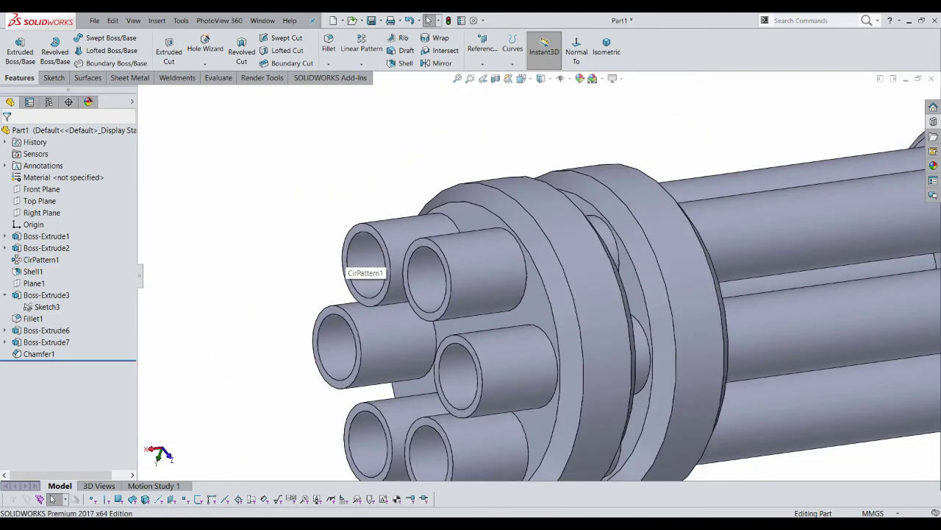
right_click(464, 243)
key(Escape)
key(Escape)
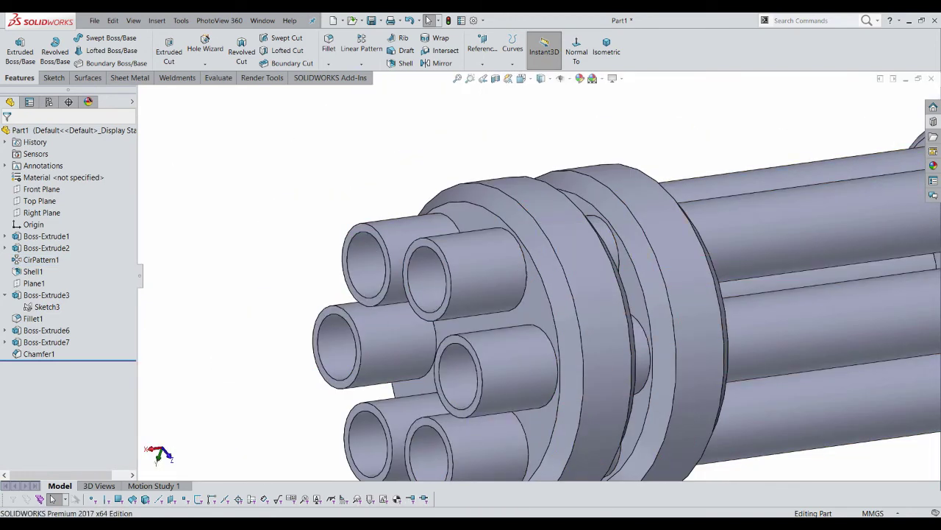
click(479, 254)
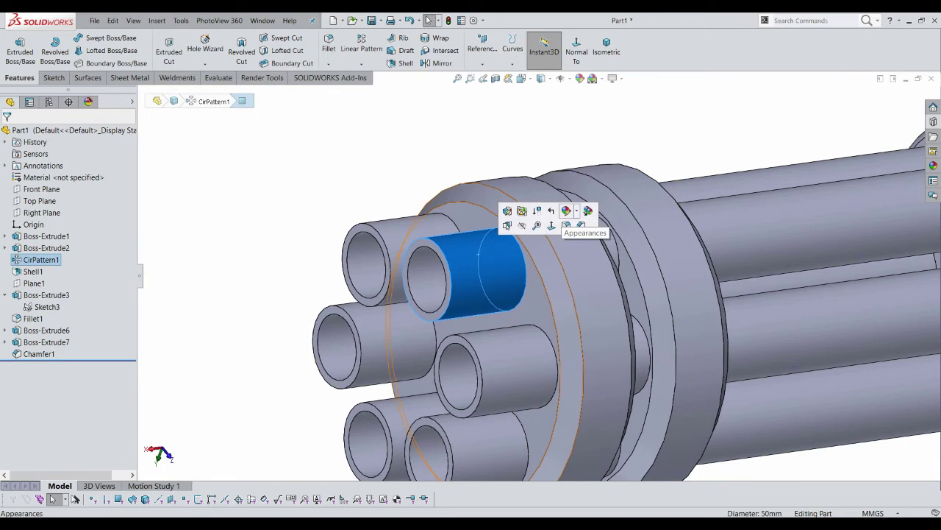
Select the Boss-Extrude2 barrel tubes and bring up their appearance options
click(566, 211)
click(587, 255)
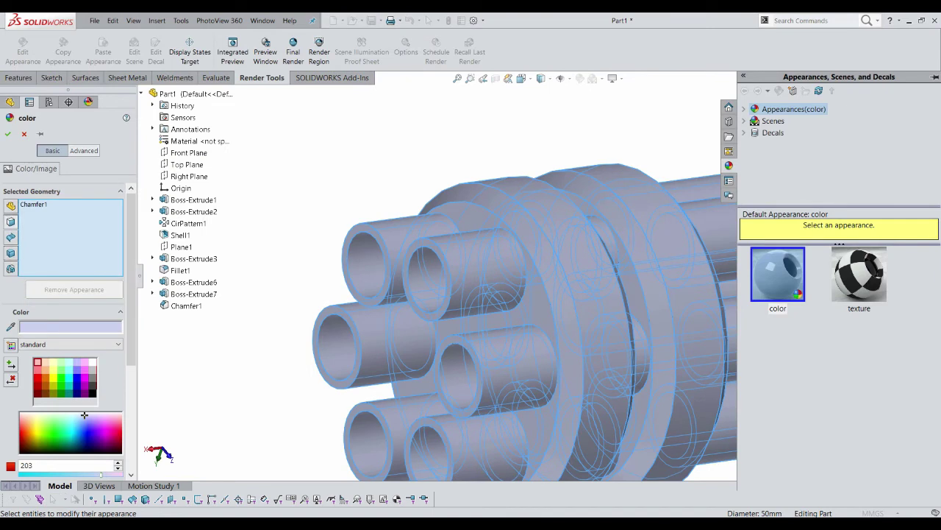
click(8, 133)
click(483, 274)
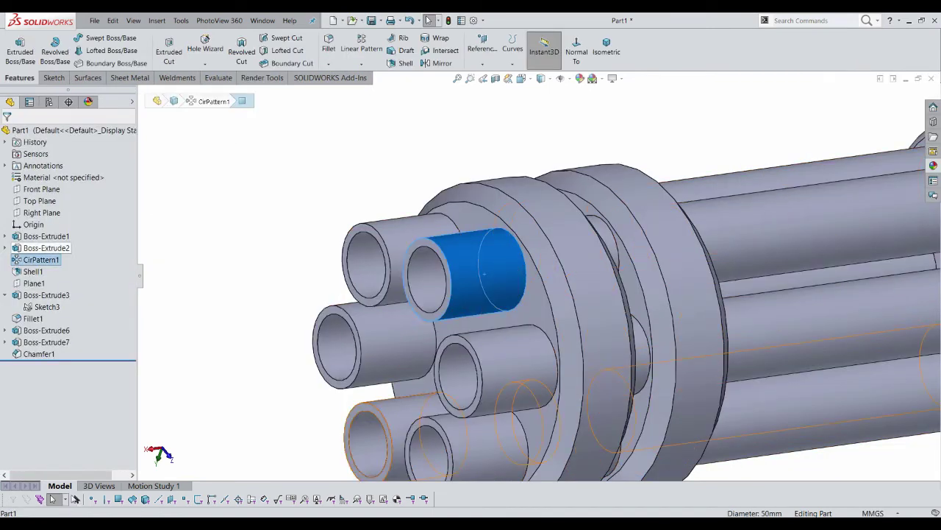
click(44, 248)
right_click(44, 248)
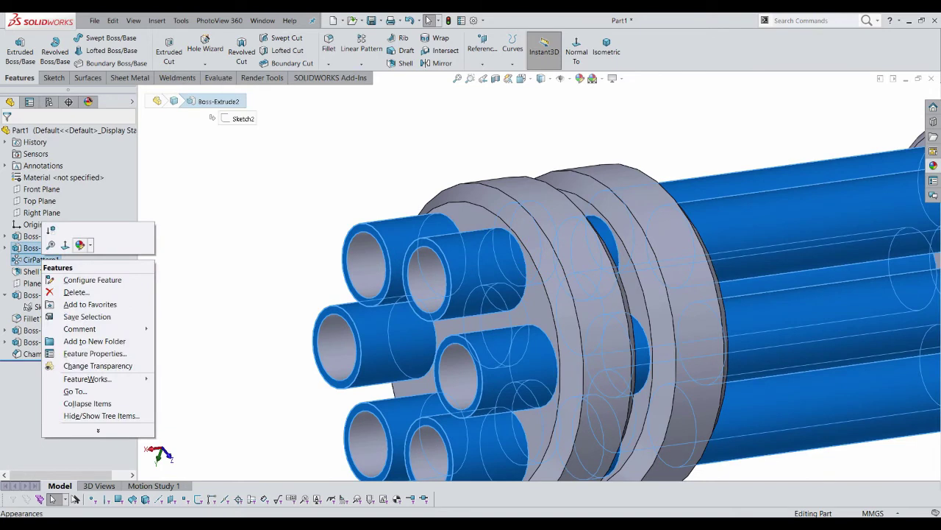
click(80, 245)
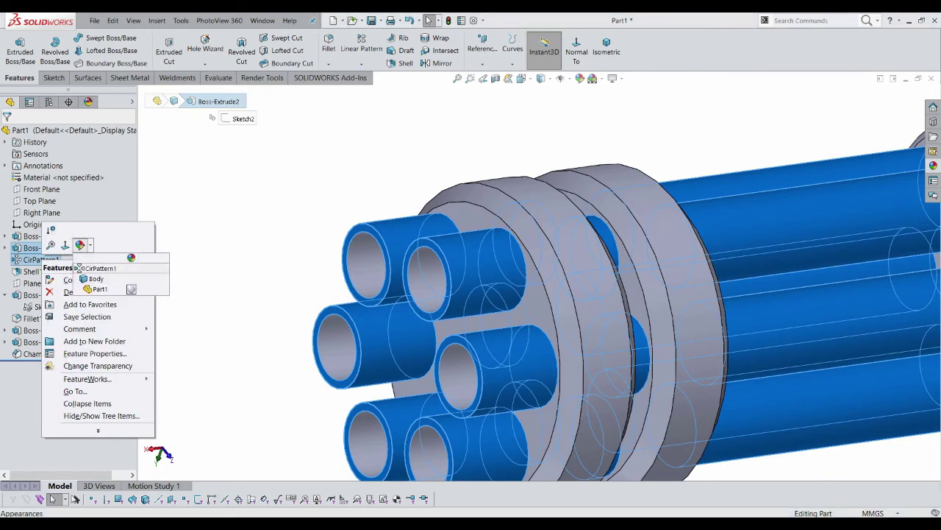
key(Escape)
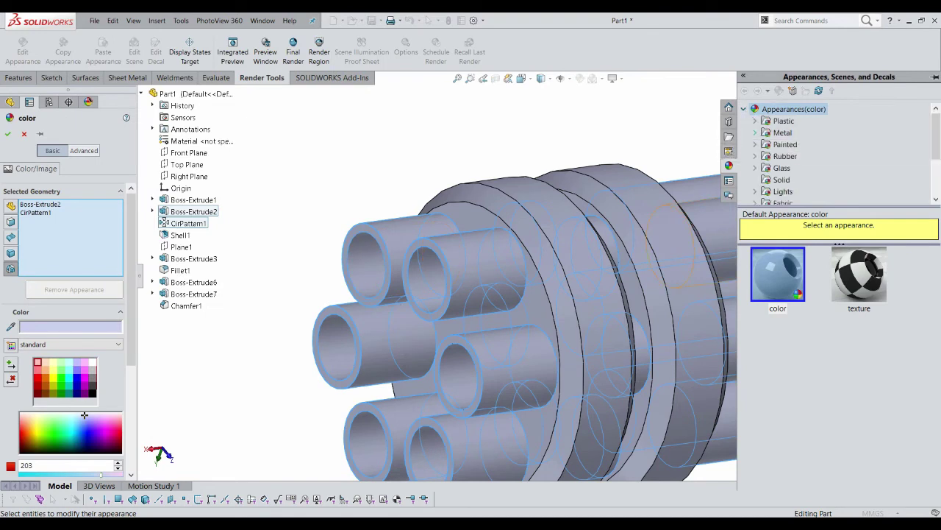
Apply the polished steel metal appearance to the tubes, including Shell1, and confirm
click(756, 132)
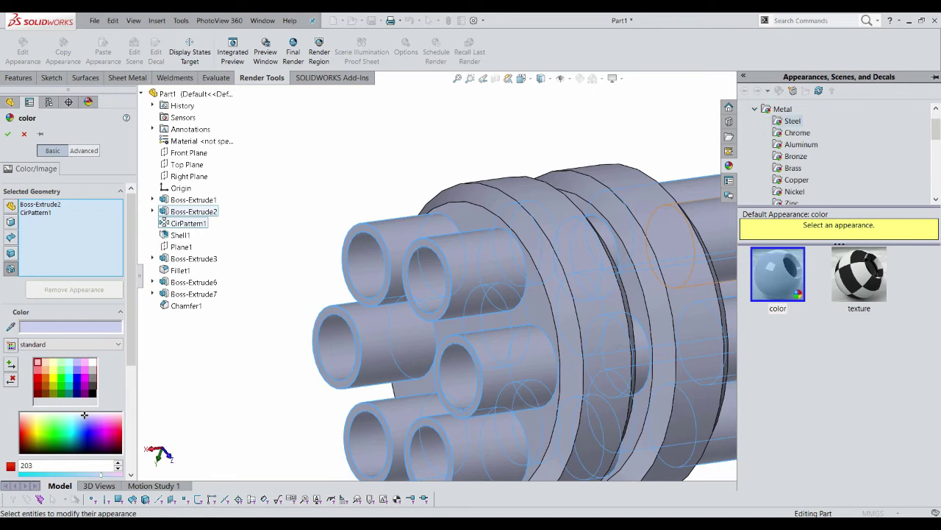
click(777, 274)
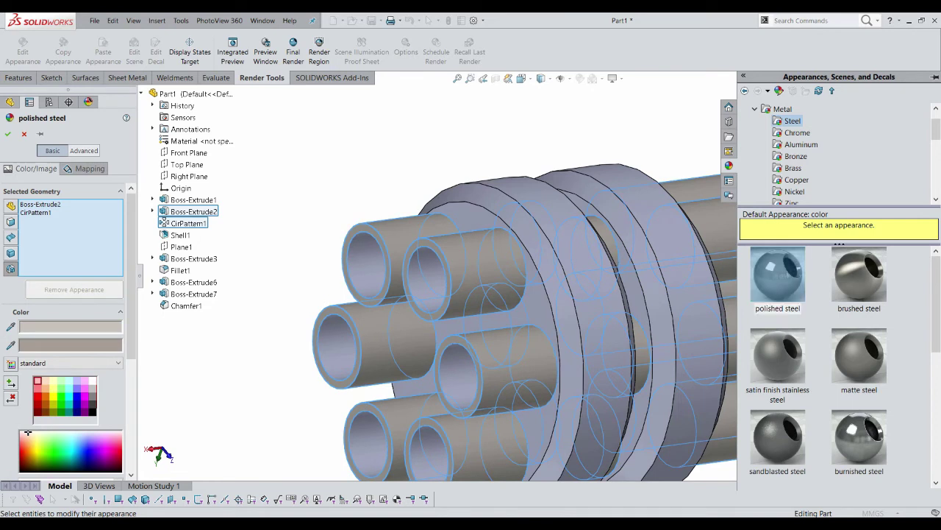
click(180, 235)
key(f)
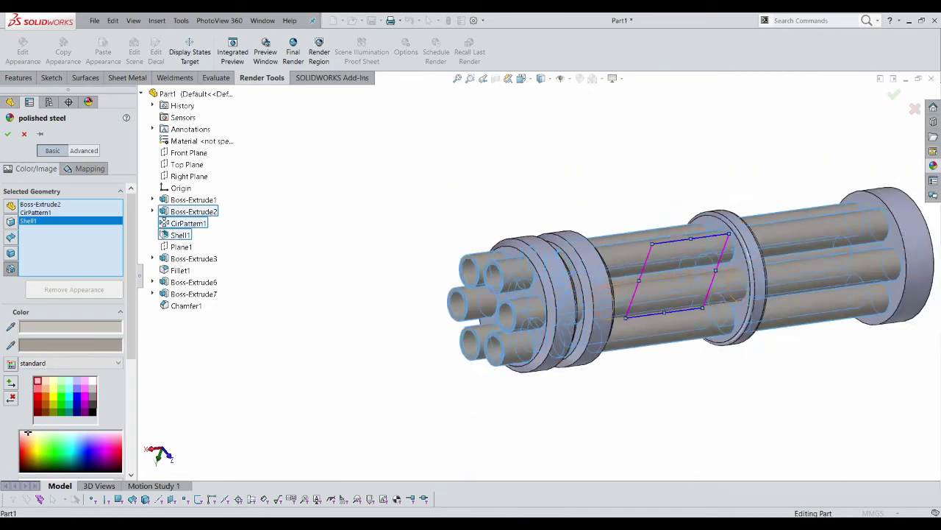
key(Return)
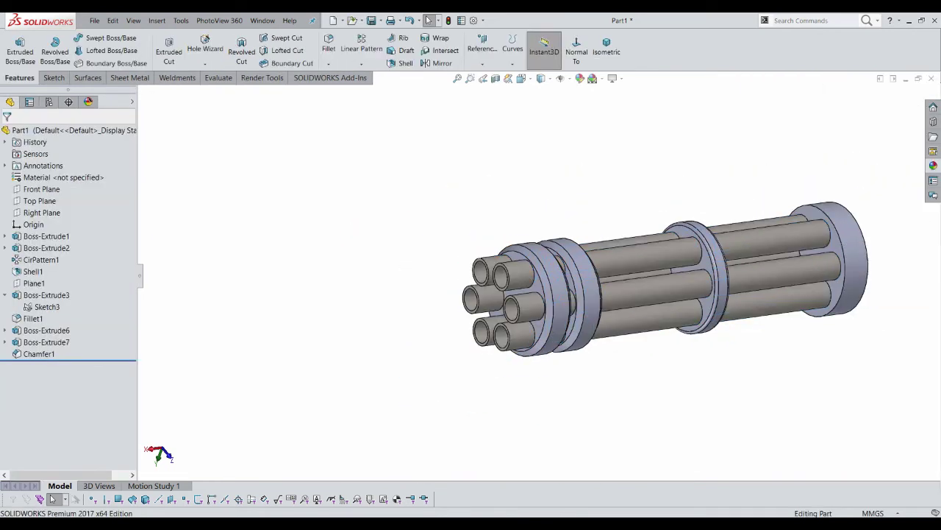
Select Boss-Extrude7, Boss-Extrude6, Boss-Extrude3, Fillet1 and the Boss-Extrude1 end flange
scroll(603, 225, down, 3)
click(47, 342)
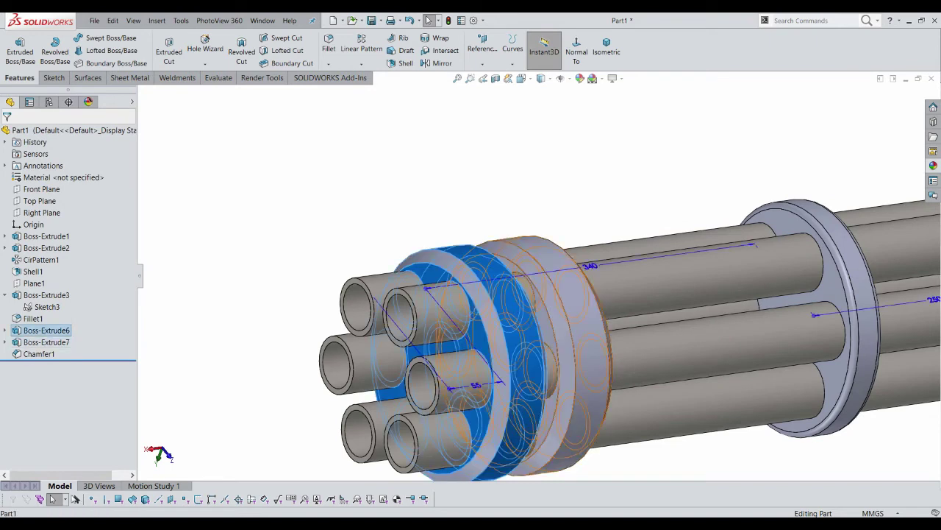
ctrl+click(47, 330)
ctrl+click(46, 295)
key(z)
ctrl+click(33, 318)
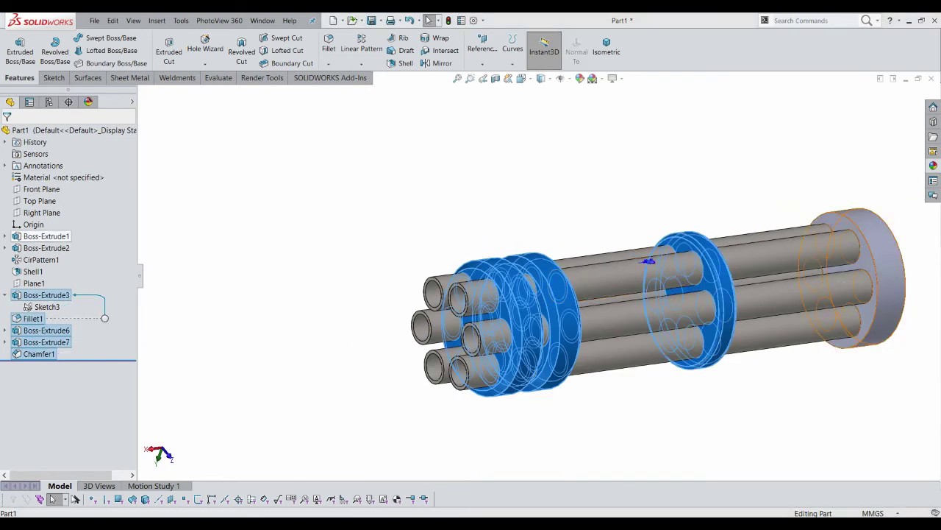
ctrl+click(893, 233)
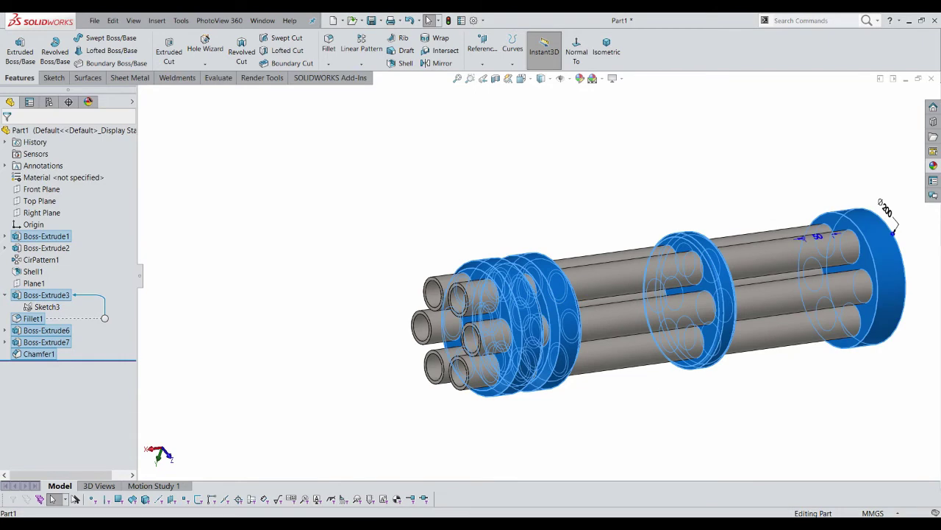
Apply black car paint from the Painted appearances to the selected rings and flange
right_click(16, 236)
click(54, 220)
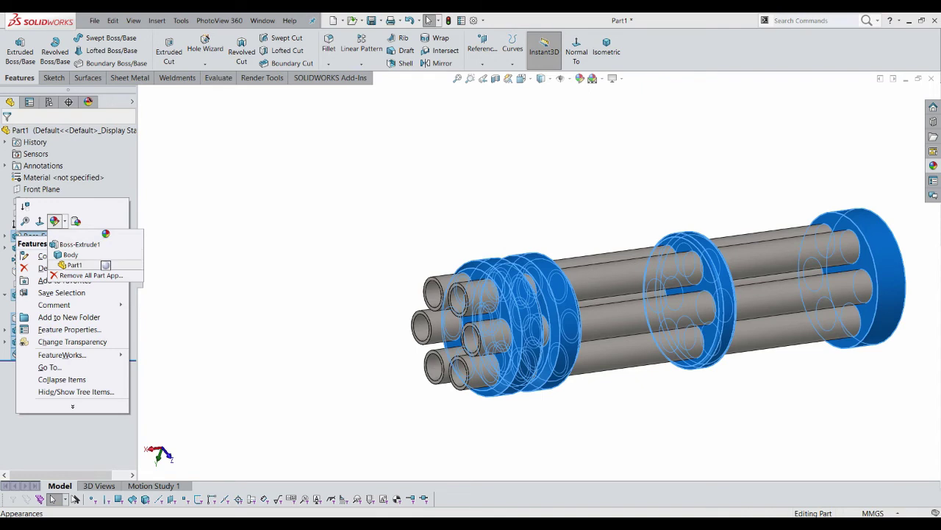
click(80, 243)
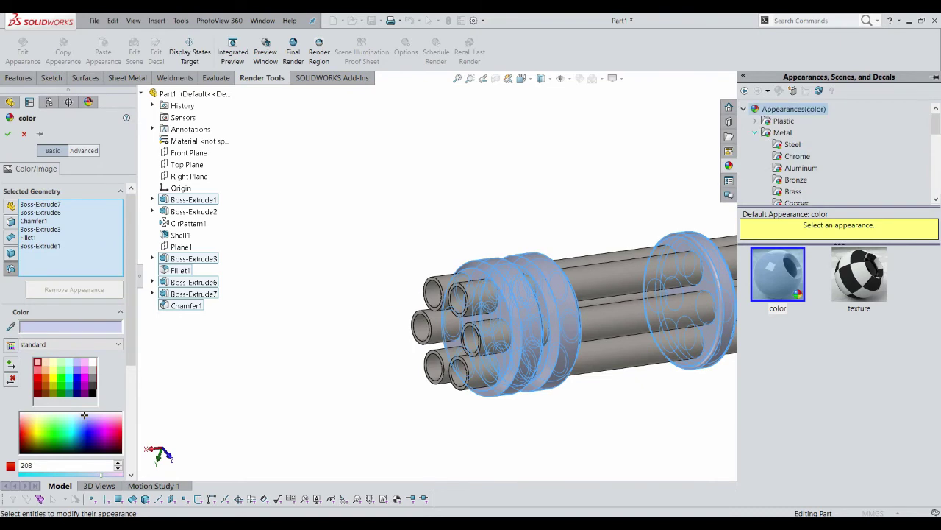
click(754, 145)
click(790, 156)
click(777, 275)
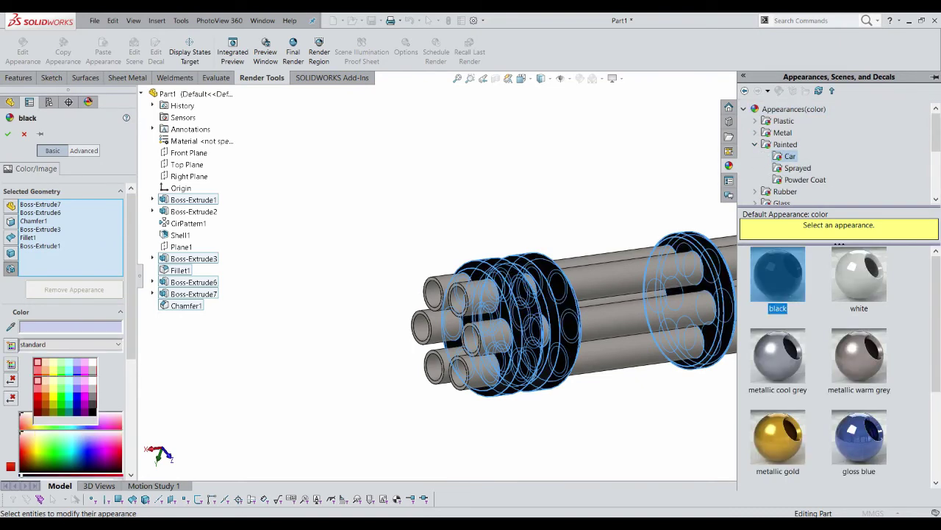
key(ctrl+2)
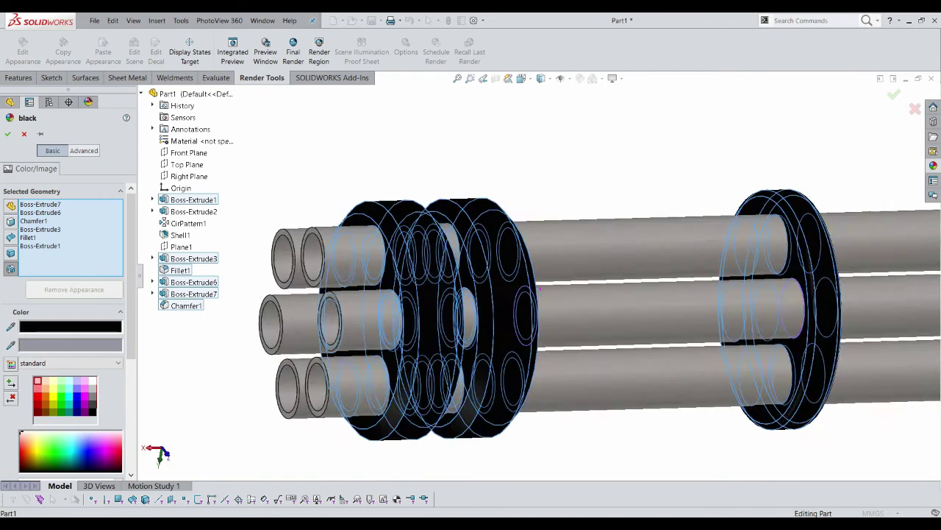
key(Return)
key(ctrl+7)
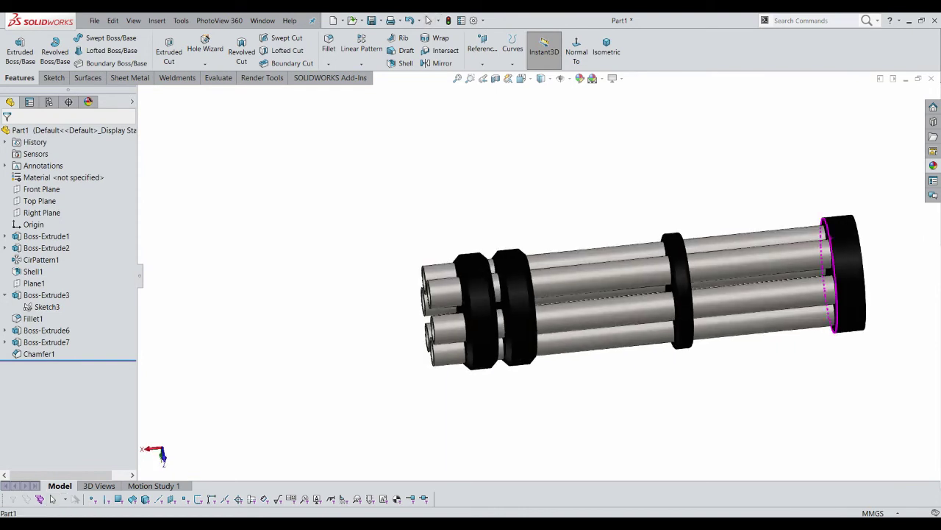
Start a sketch on the Top Plane viewed from above, then abandon the line tool
key(space)
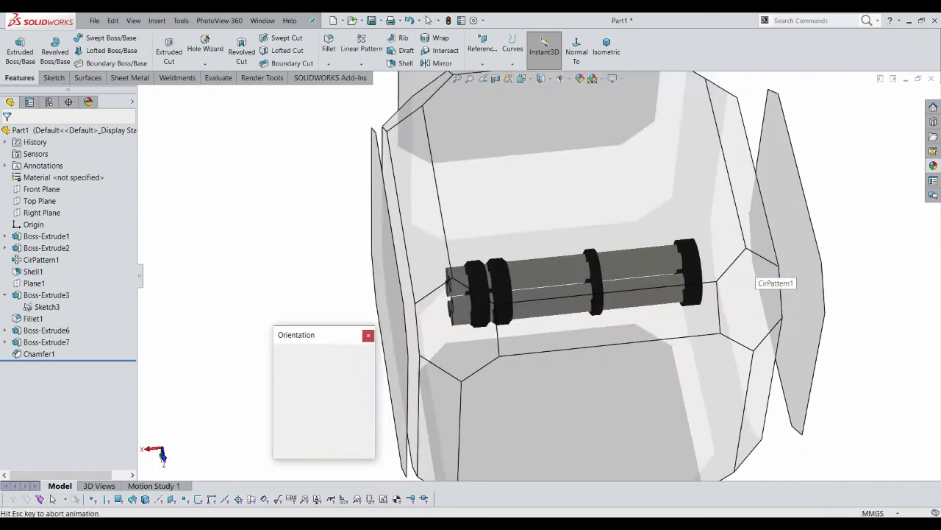
key(ctrl+6)
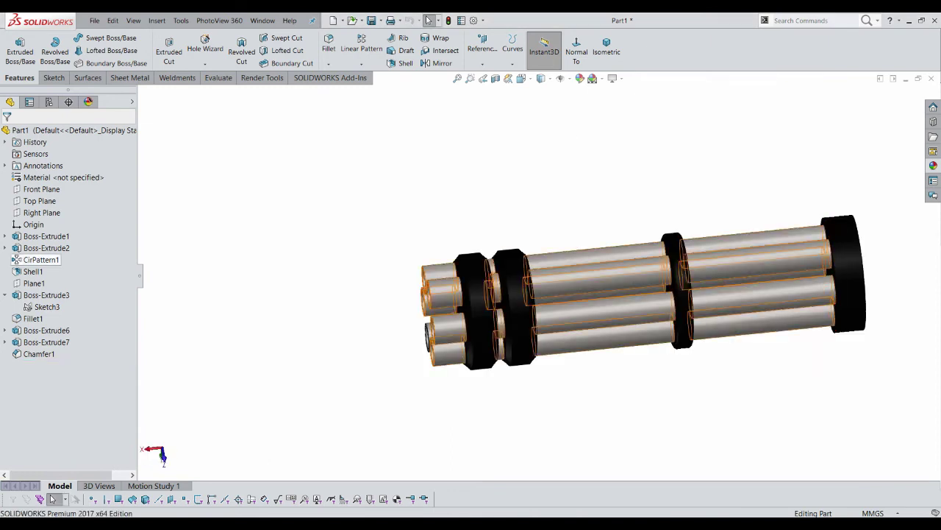
right_click(39, 200)
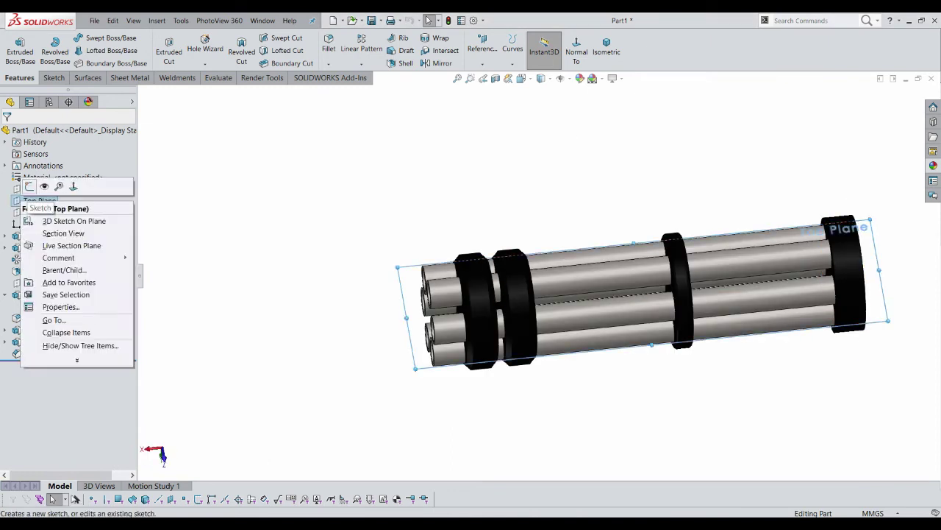
click(30, 186)
key(space)
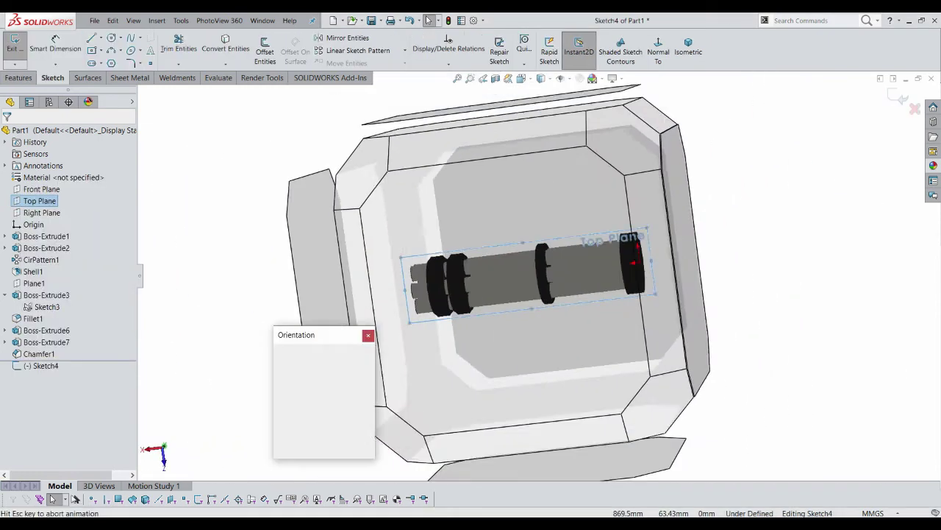
key(ctrl+8)
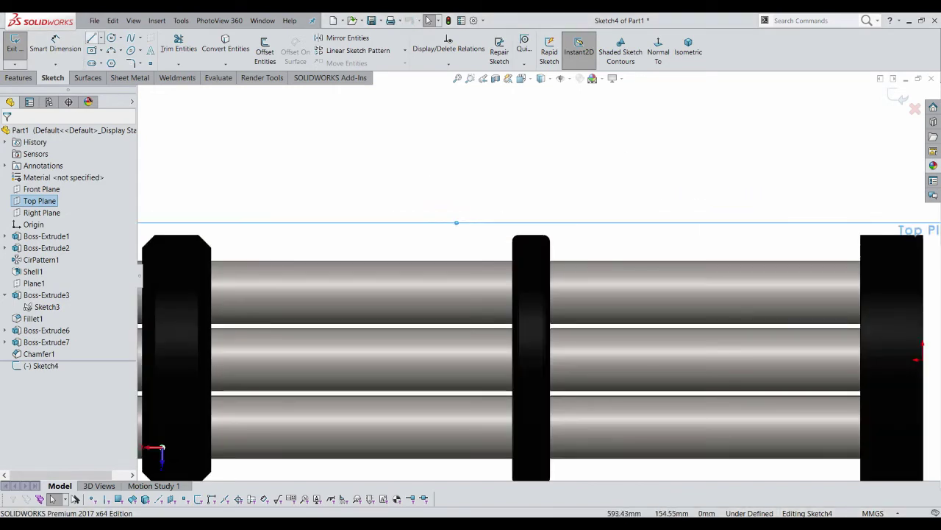
click(92, 37)
key(f)
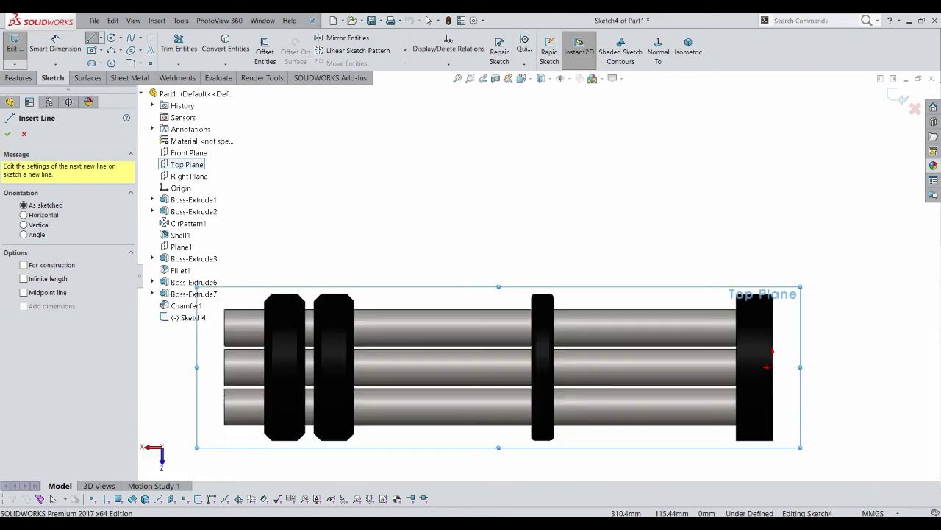
click(52, 498)
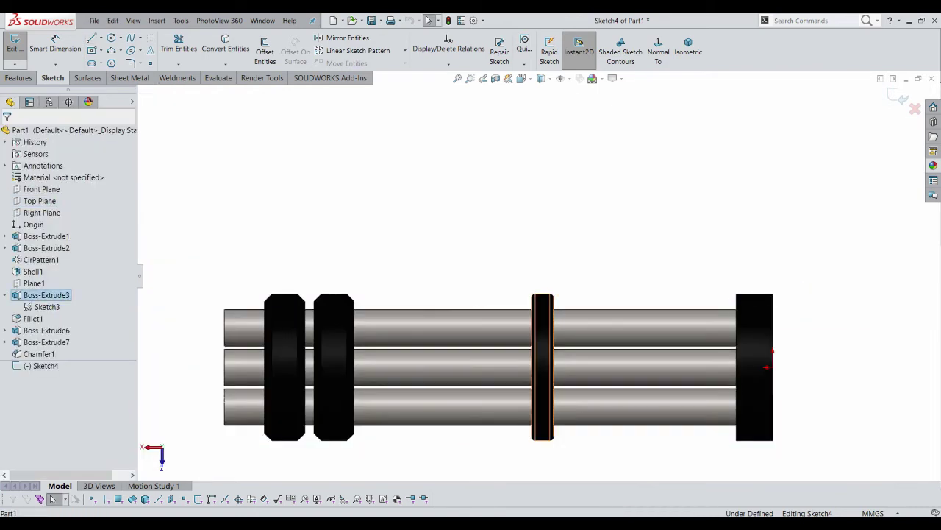
Discard the unused sketch and change Boss-Extrude3's depth to 40 mm
right_click(33, 295)
key(Escape)
click(15, 44)
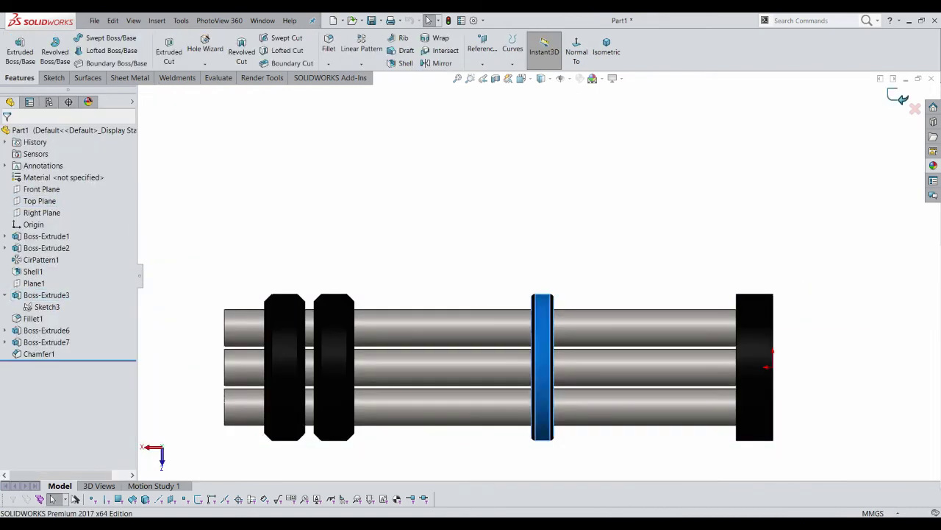
right_click(33, 295)
click(36, 267)
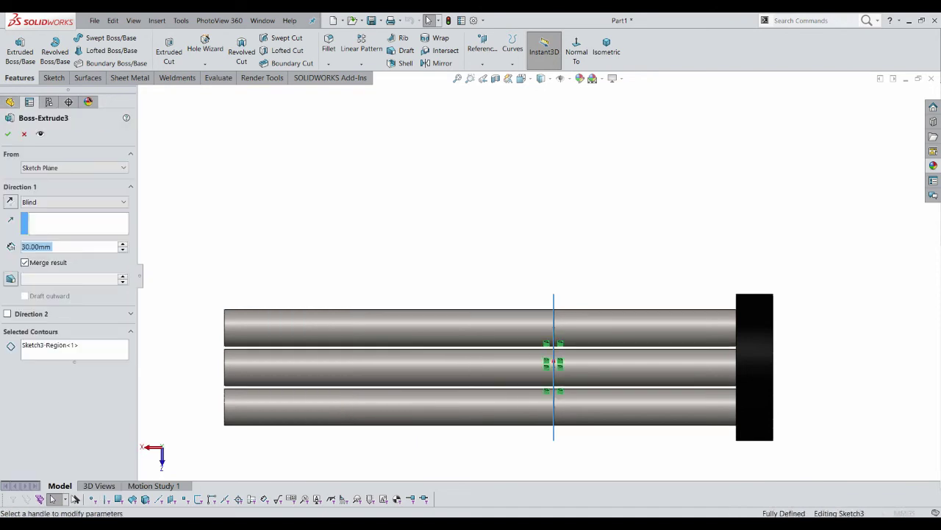
text(40)
key(Return)
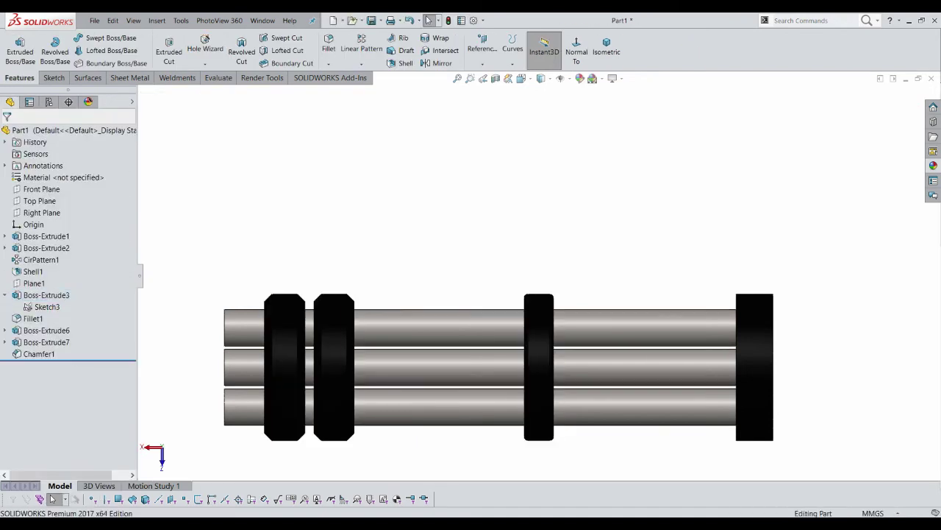
Start a new sketch on the Top Plane and look straight down on it
right_click(39, 201)
click(43, 189)
key(ctrl+8)
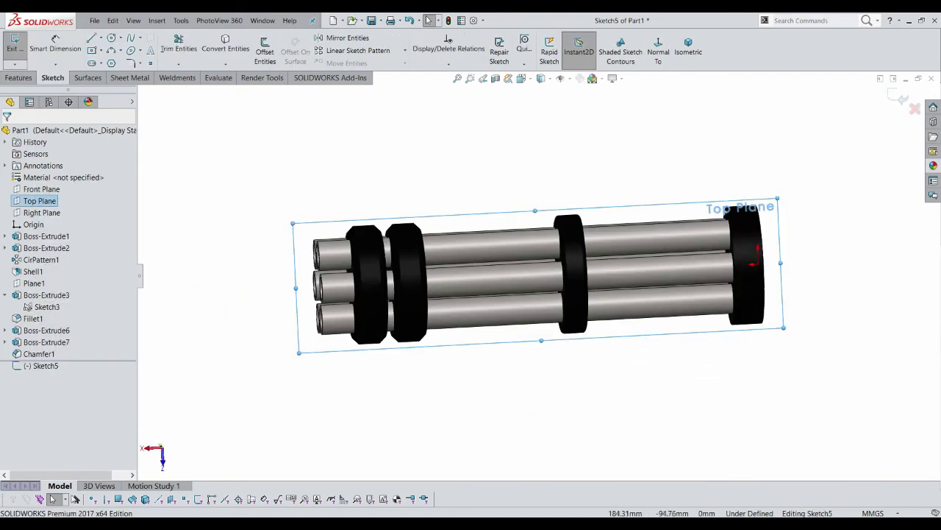
key(space)
click(581, 254)
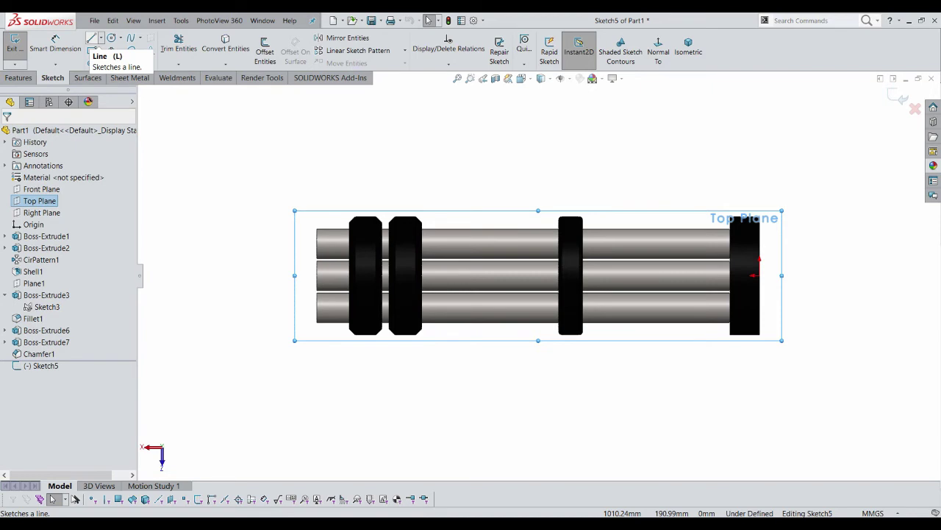
scroll(673, 193, down, 5)
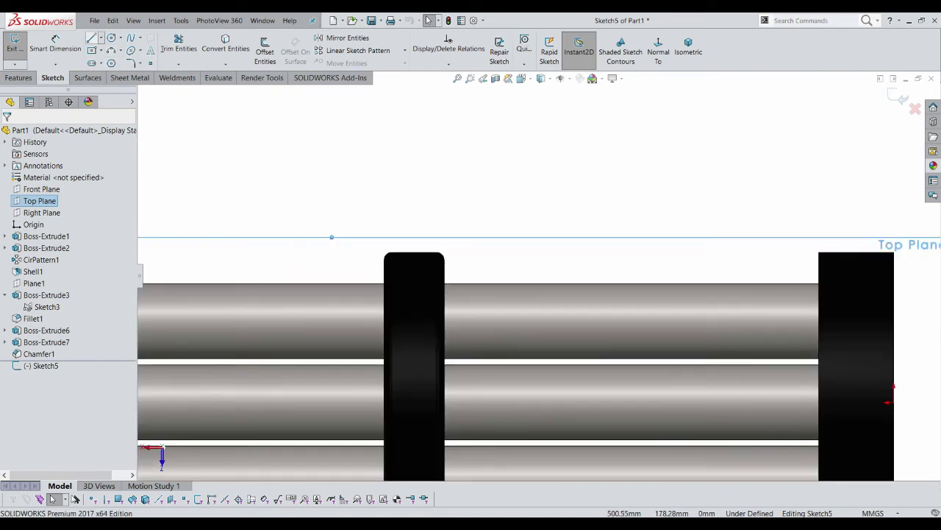
Draw the outer profile from the middle ring over to the right ring, plus the inner horizontal line
click(91, 38)
click(383, 253)
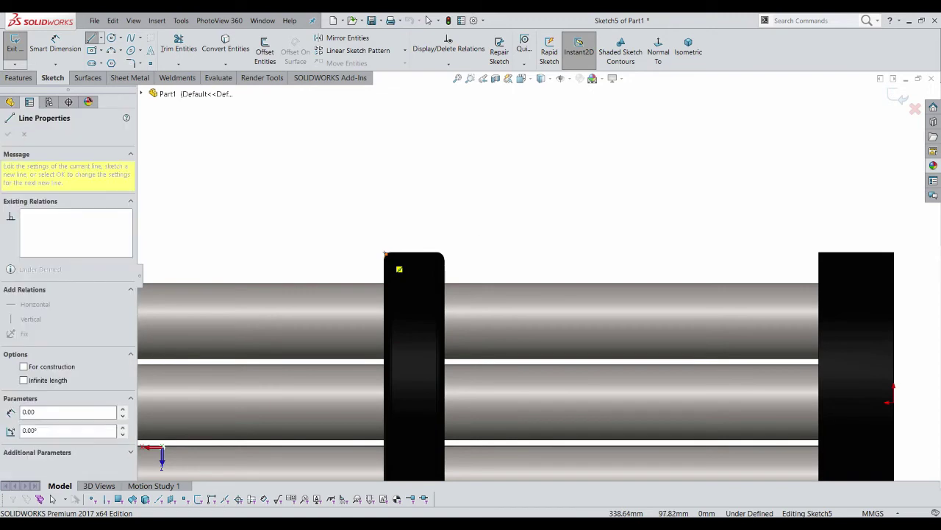
click(386, 143)
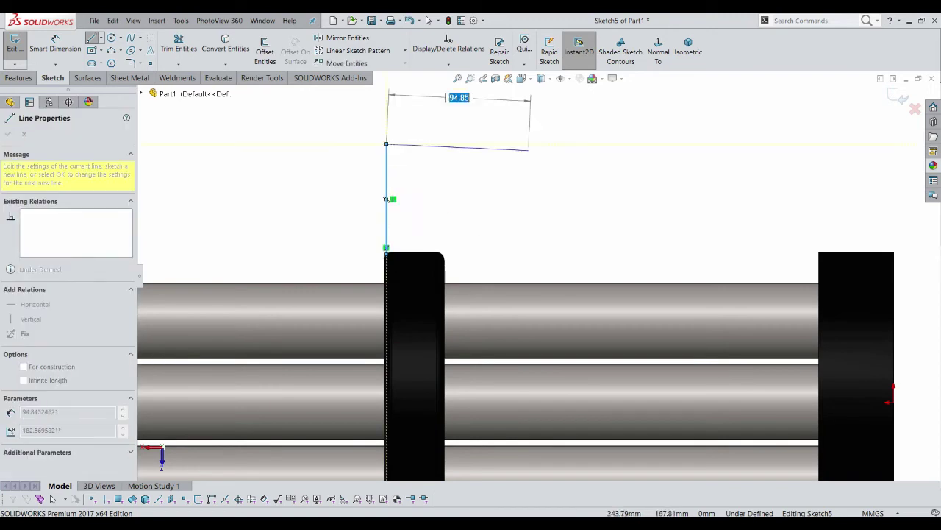
scroll(536, 272, up, 1)
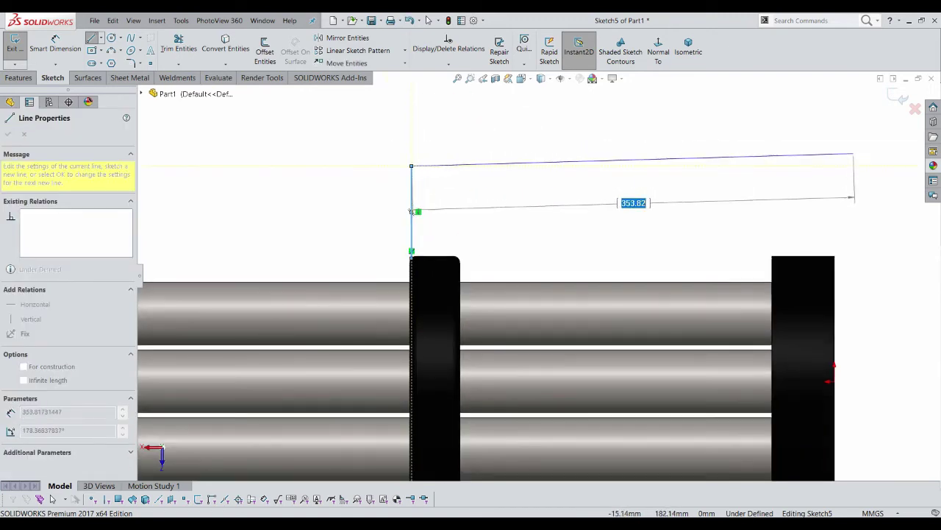
click(834, 165)
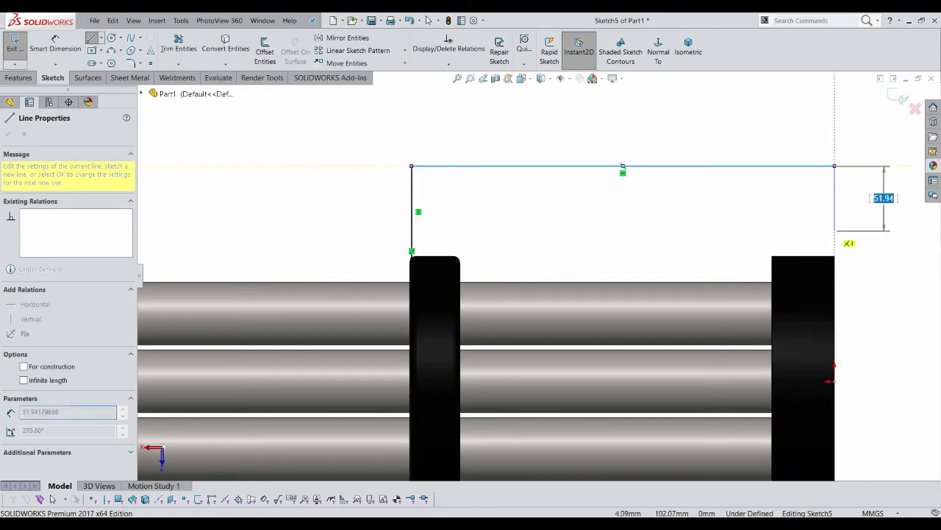
click(834, 256)
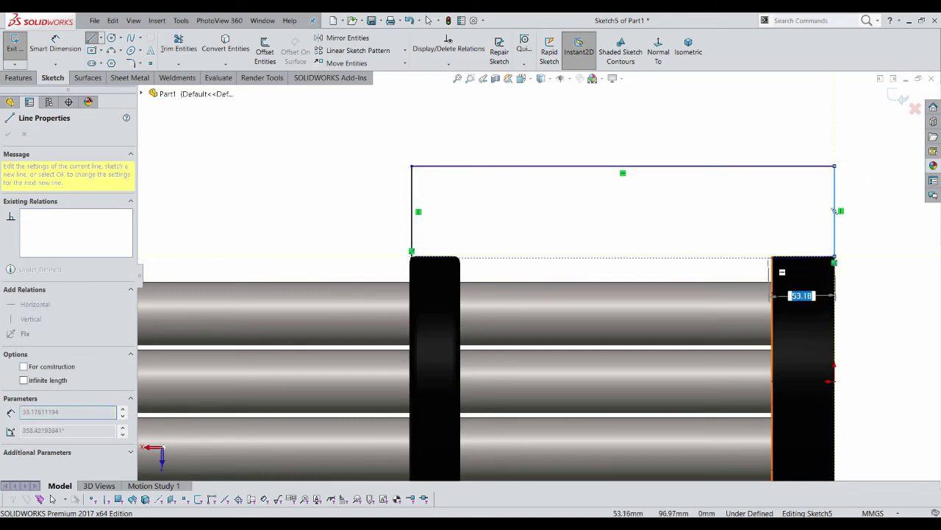
click(772, 256)
click(772, 200)
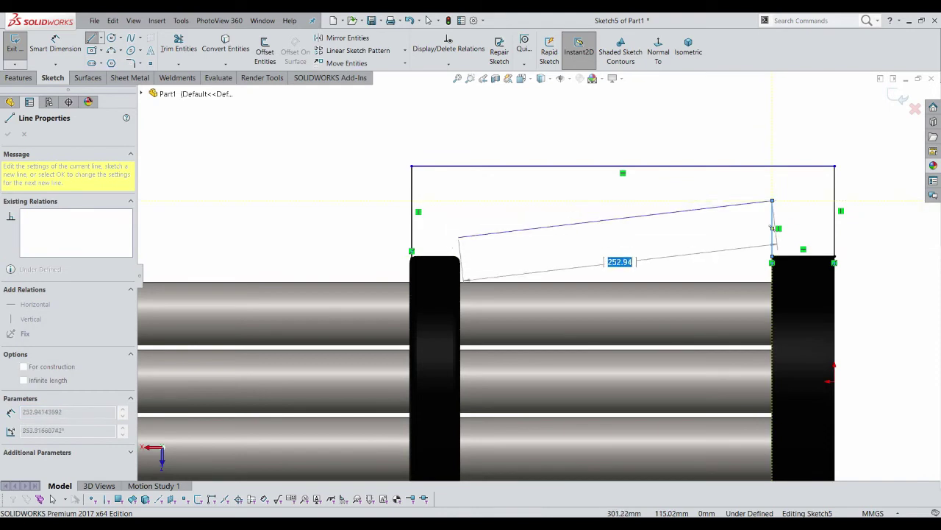
click(459, 200)
key(Escape)
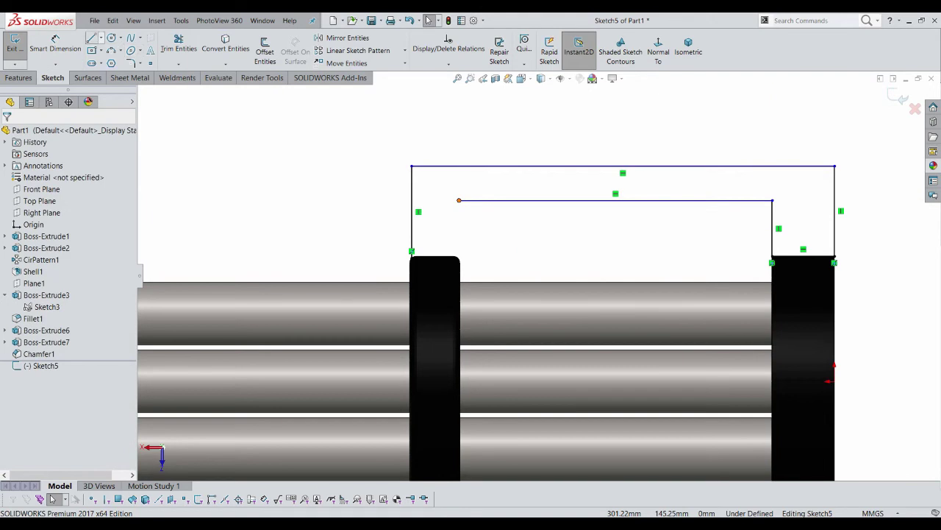
Connect the inner line down to the left ring's corner and add a short vertical line at its middle
click(101, 37)
click(109, 51)
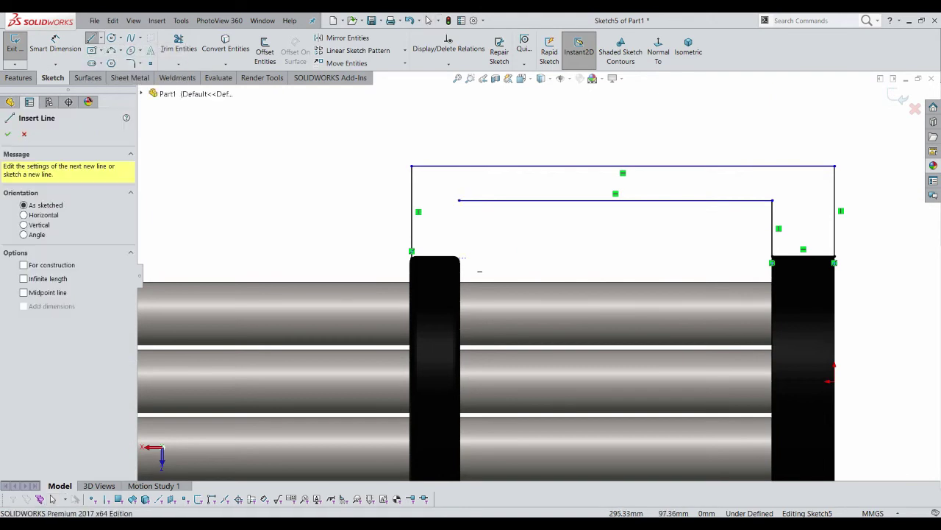
click(459, 200)
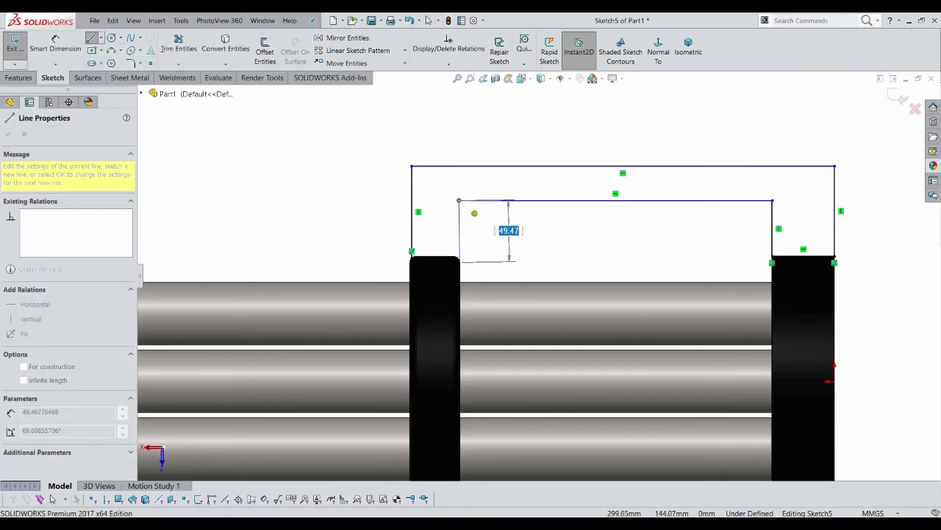
click(459, 263)
key(Escape)
scroll(540, 276, up, 2)
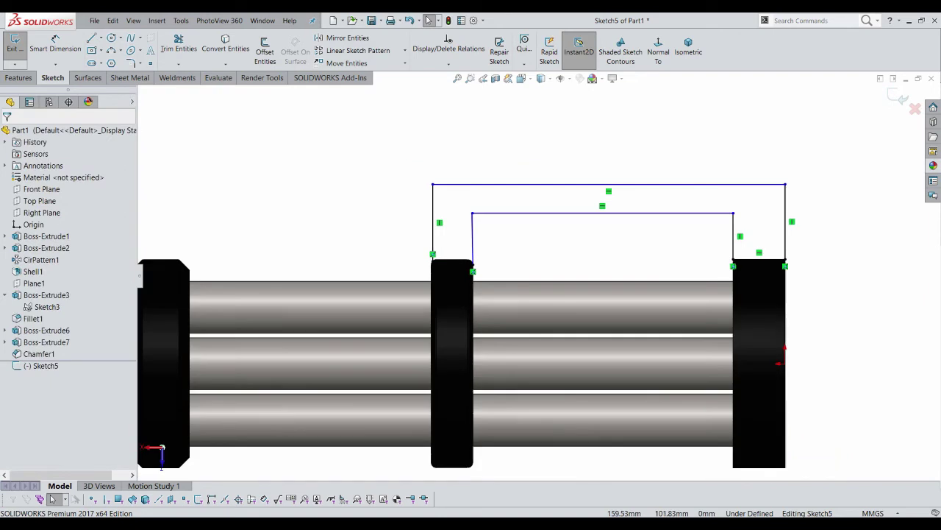
key(l)
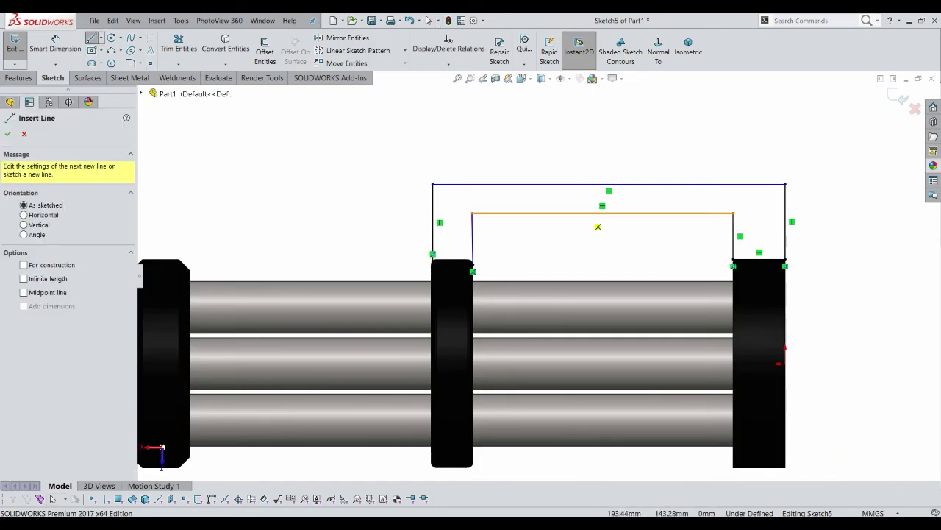
click(601, 213)
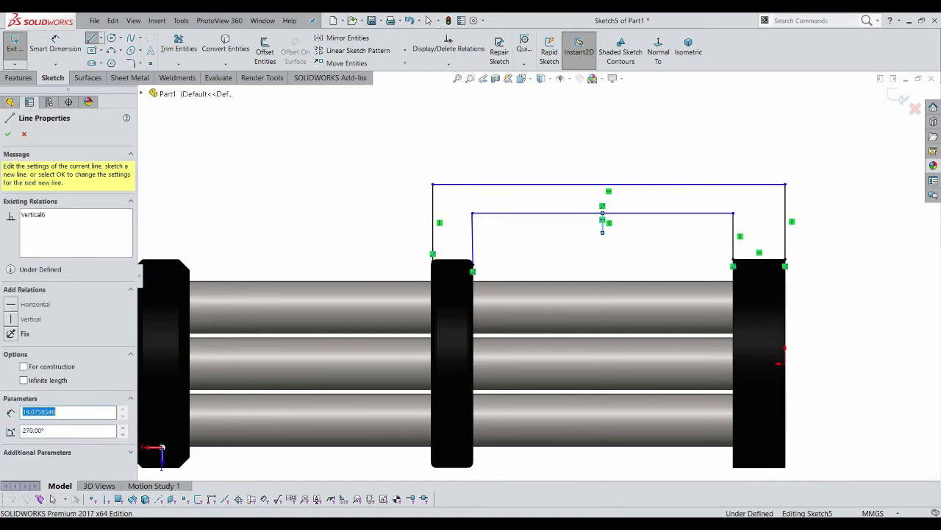
click(602, 232)
key(Escape)
Offset the short centre line 50 mm to both sides and close them with a bottom line
click(264, 52)
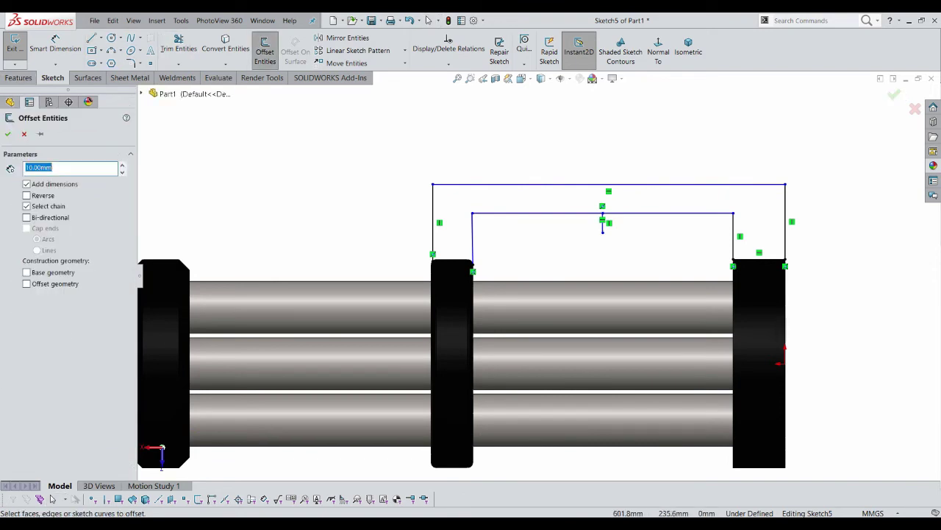
click(602, 223)
text(25)
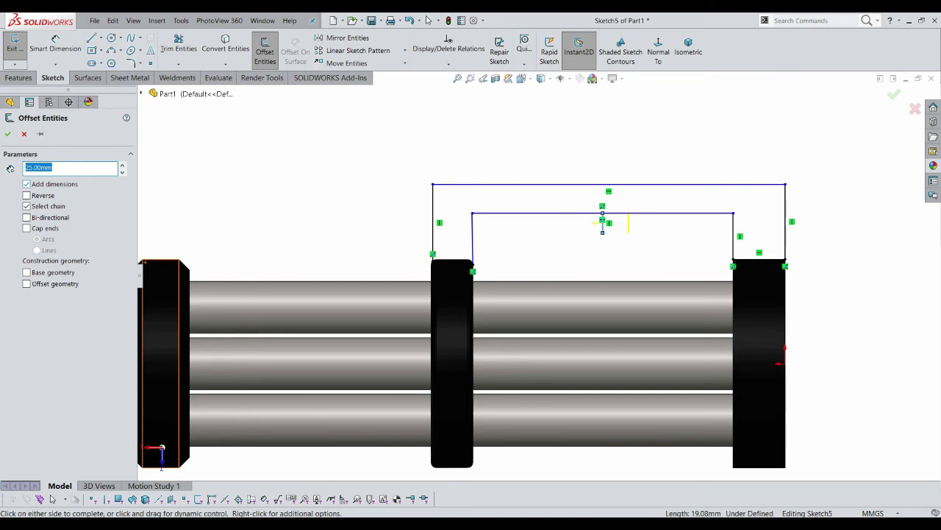
click(27, 217)
text(50)
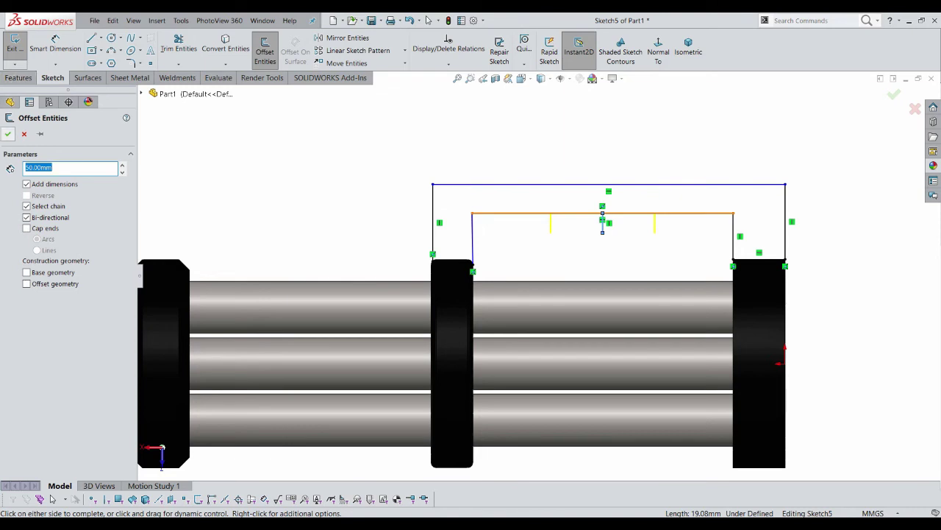
click(7, 134)
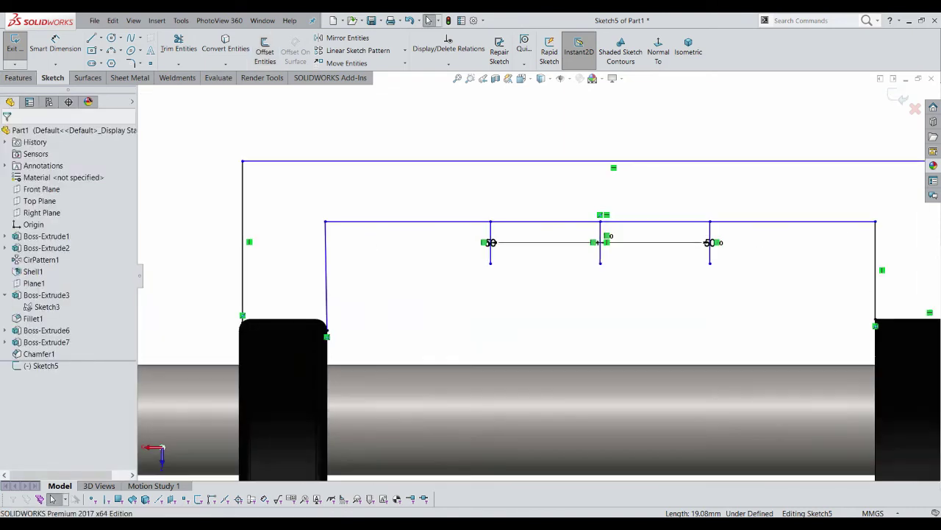
key(l)
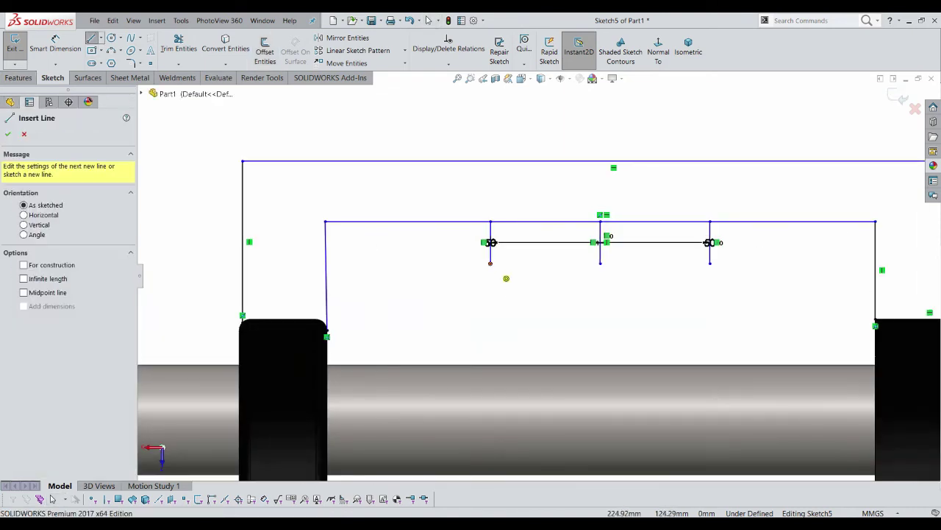
click(491, 263)
click(711, 262)
key(Escape)
Trim the extra lines to leave the centred rectangular notch
click(52, 498)
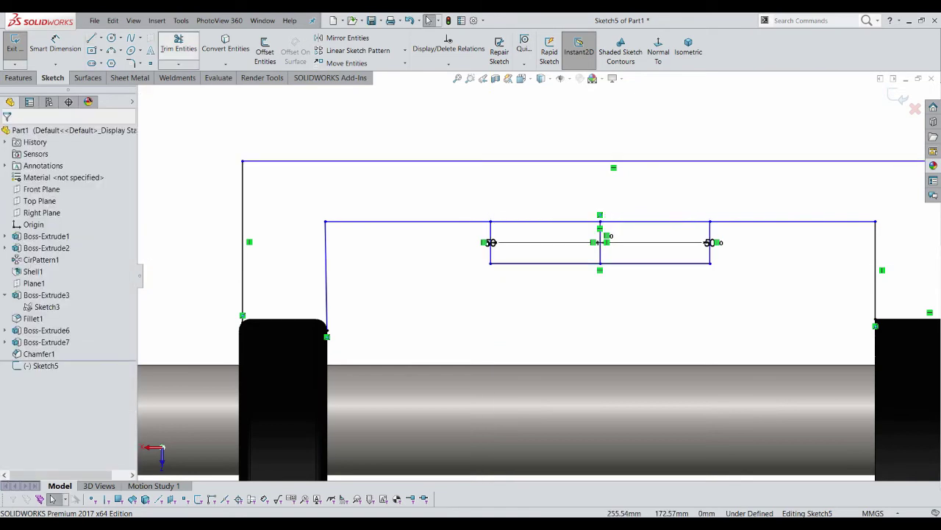
click(178, 43)
drag(662, 213, 530, 250)
scroll(539, 275, up, 3)
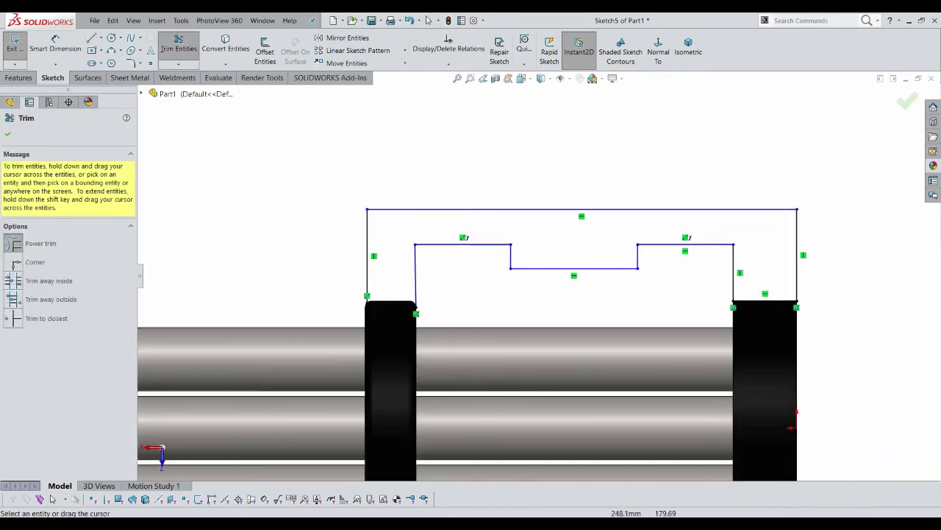
right_drag(559, 129, 556, 94)
Add a driven 338.54 overall length dimension and set the left height to 80
click(530, 209)
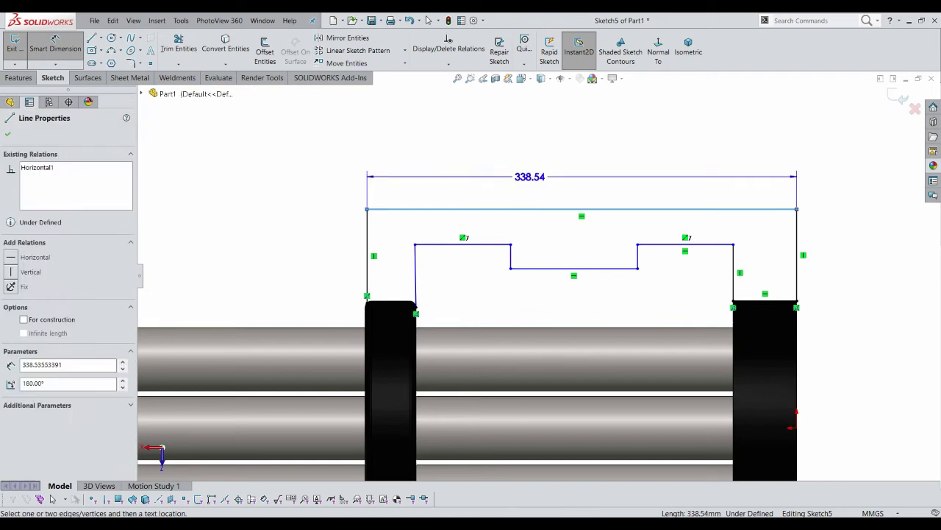
click(530, 176)
click(539, 266)
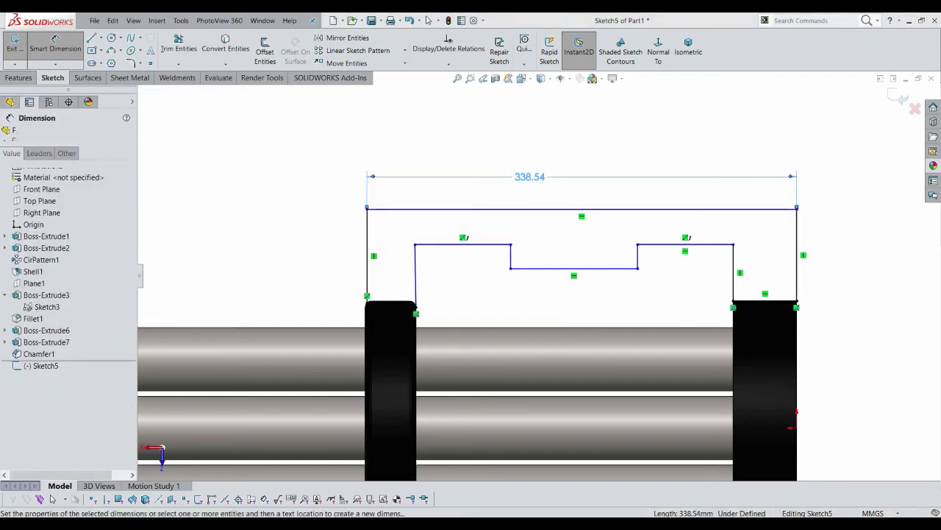
right_drag(328, 217, 294, 221)
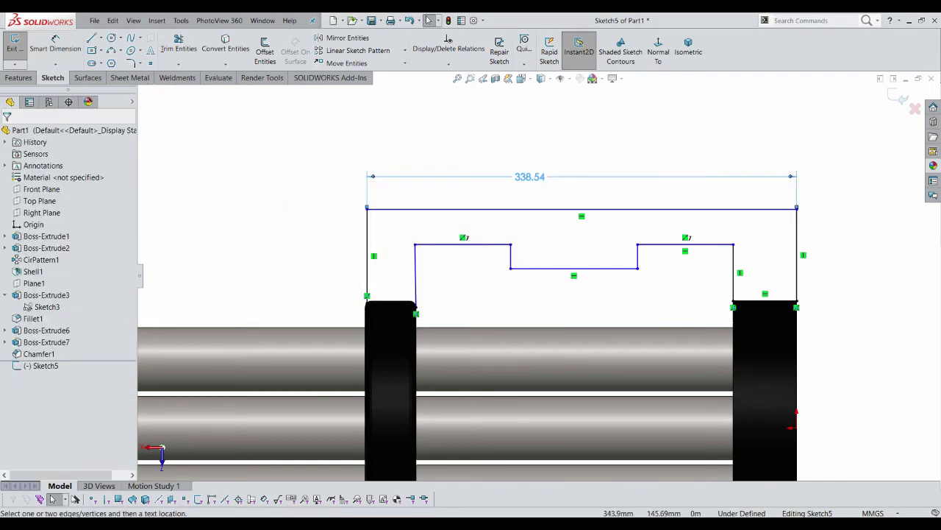
click(55, 42)
click(367, 253)
click(301, 254)
text(8)
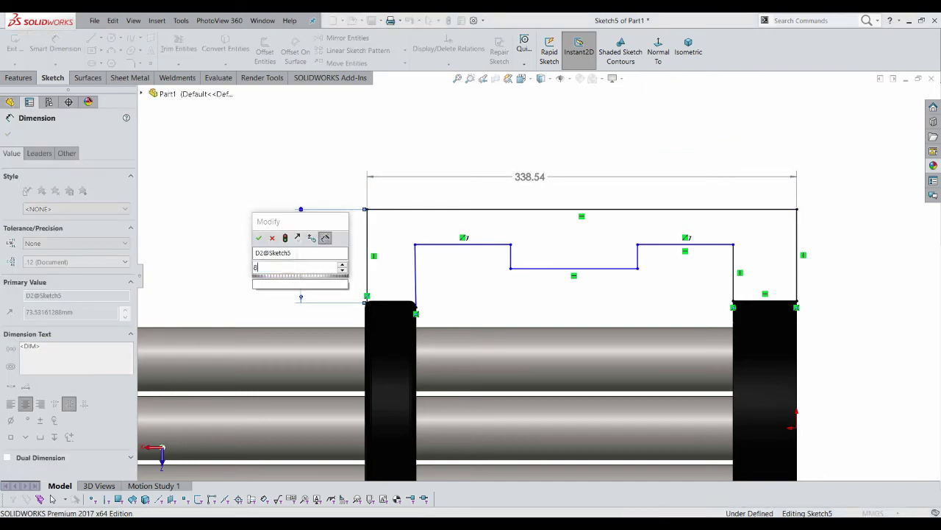
text(0)
key(Return)
Dimension the inner step depth below the top line at 40
scroll(538, 264, up, 3)
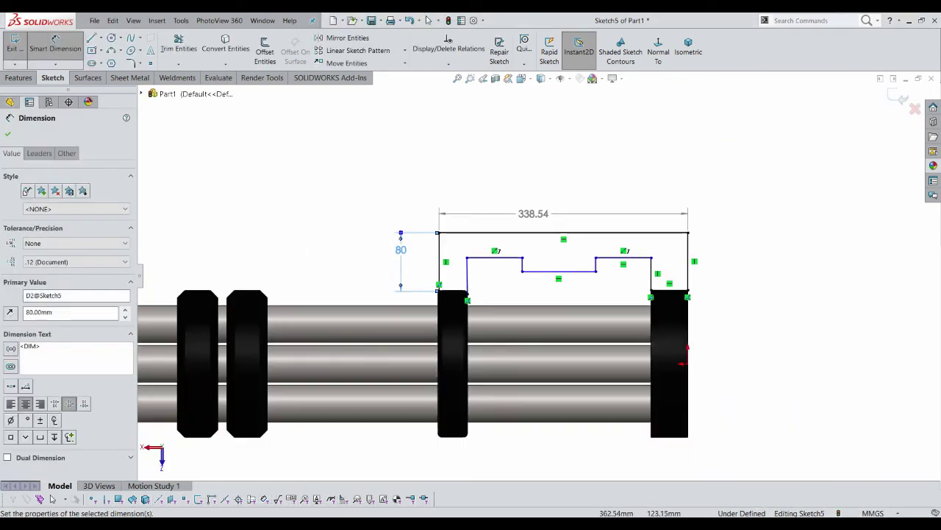
scroll(538, 274, up, 3)
scroll(489, 287, down, 5)
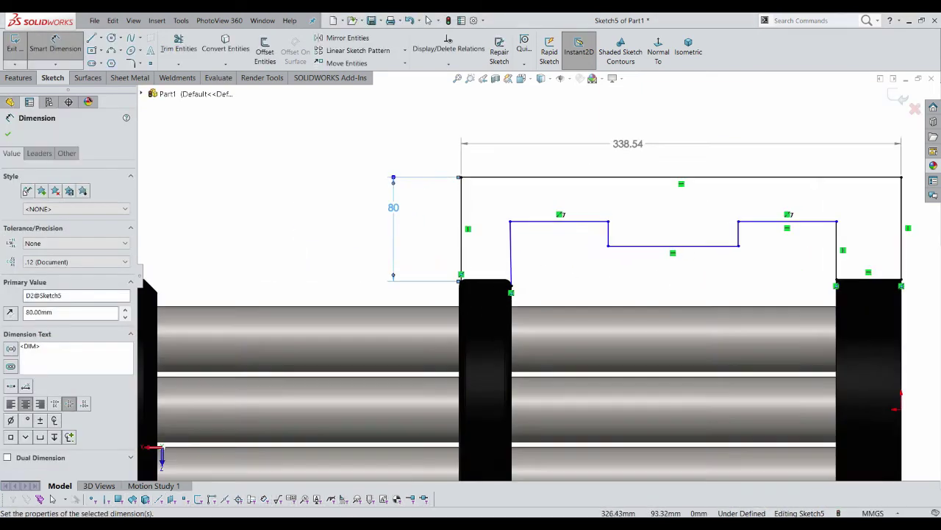
click(544, 221)
click(527, 176)
click(527, 190)
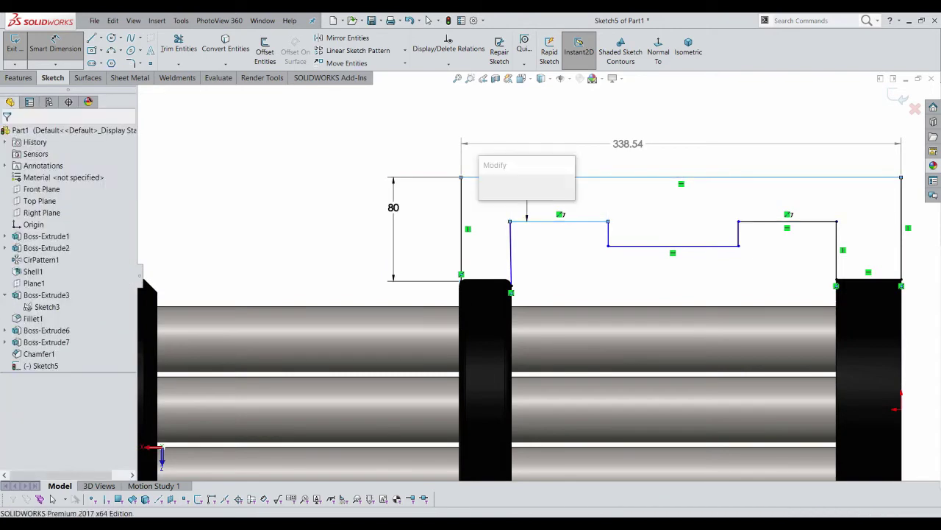
text(40)
key(Return)
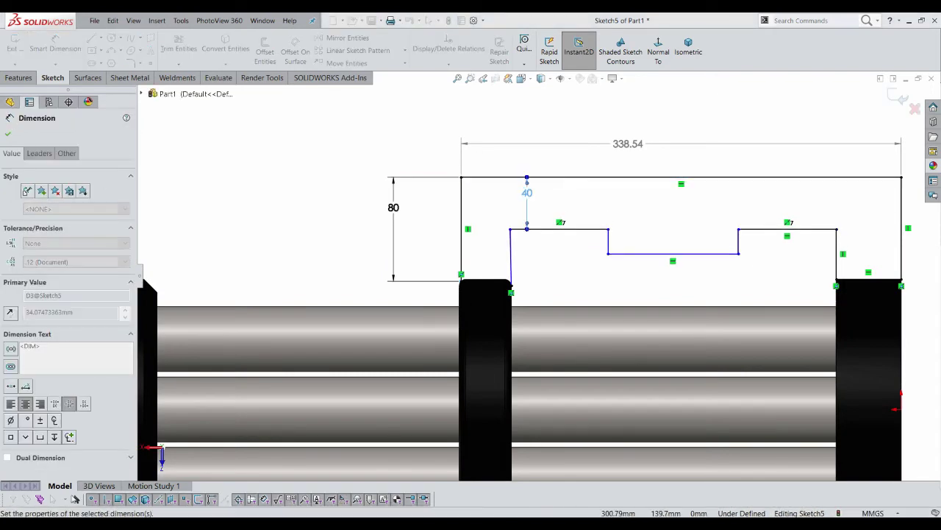
Make the slanted inner left line vertical
scroll(504, 232, down, 1)
click(454, 220)
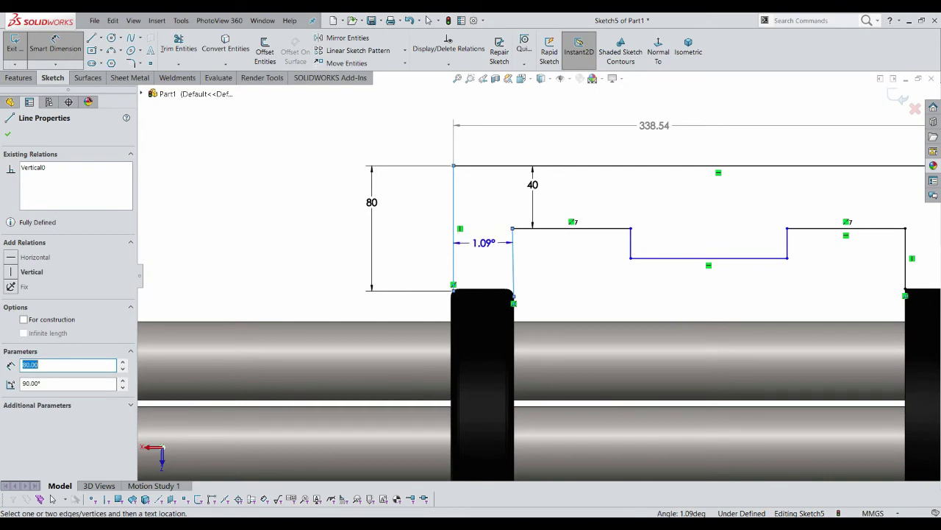
key(Escape)
click(513, 261)
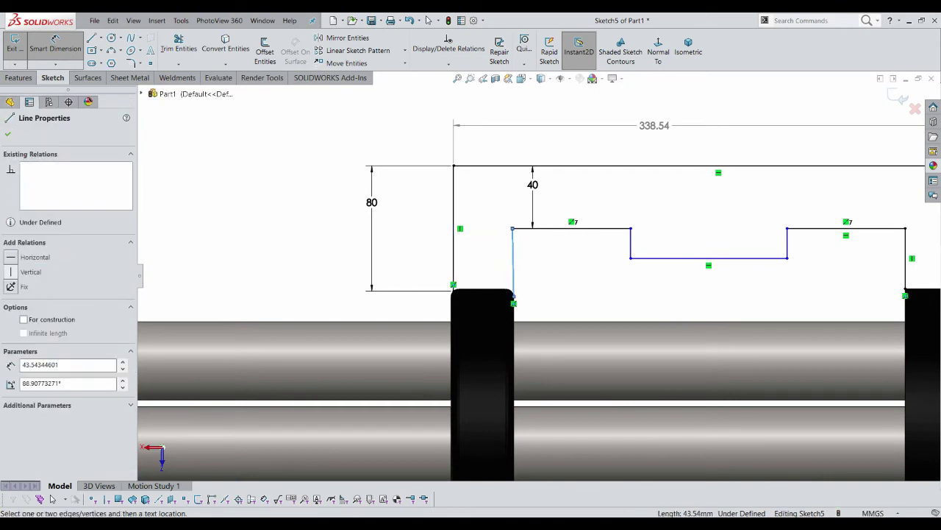
click(30, 272)
key(Escape)
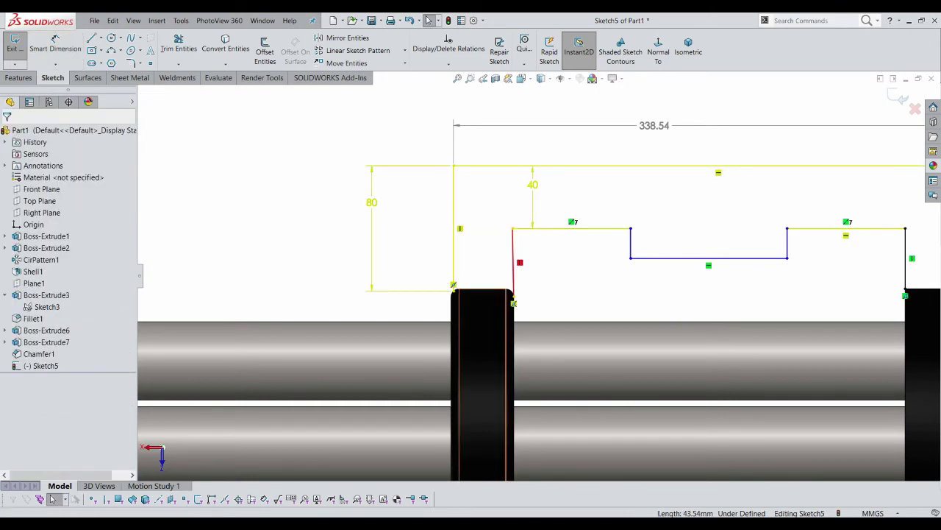
Delete the conflicting relation so the sketch is no longer over-defined
scroll(592, 220, down, 2)
scroll(592, 221, down, 2)
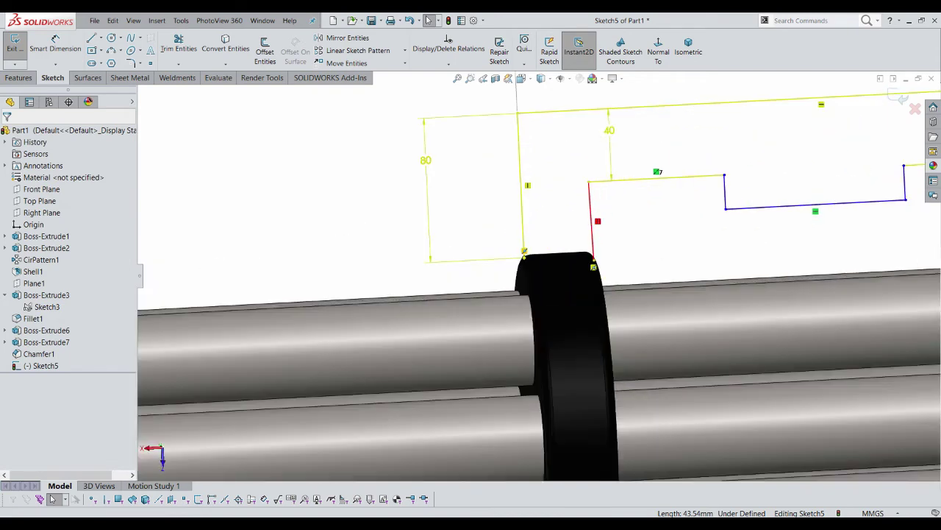
right_click(596, 220)
click(666, 358)
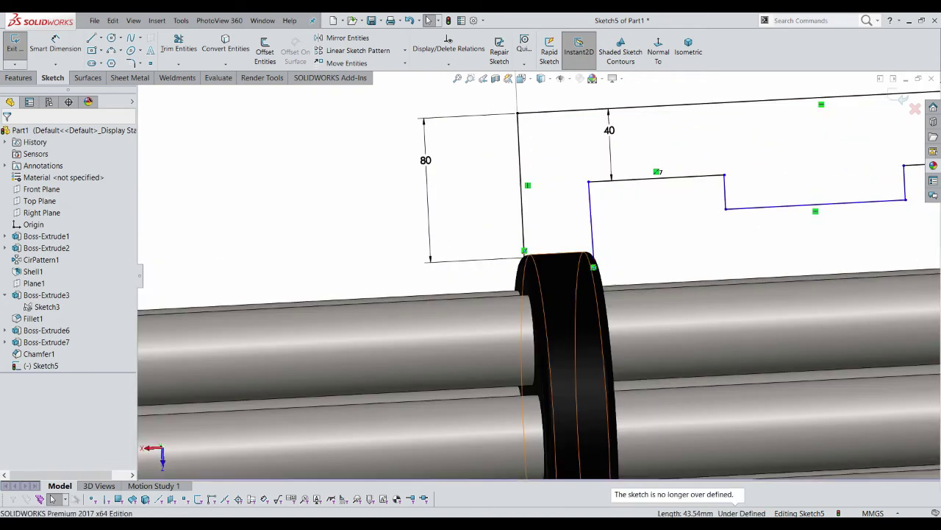
Make the short step line beside the ring vertical
key(space)
scroll(574, 221, down, 2)
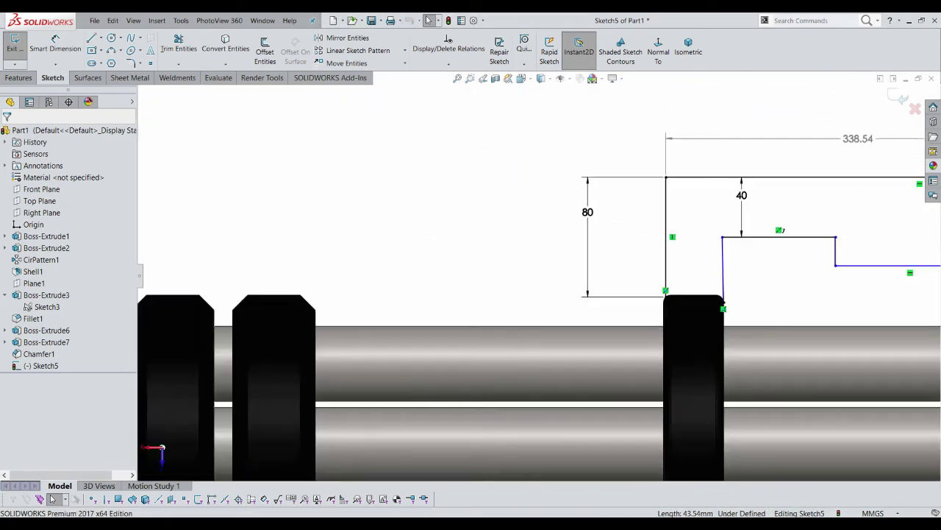
scroll(574, 220, down, 2)
click(674, 279)
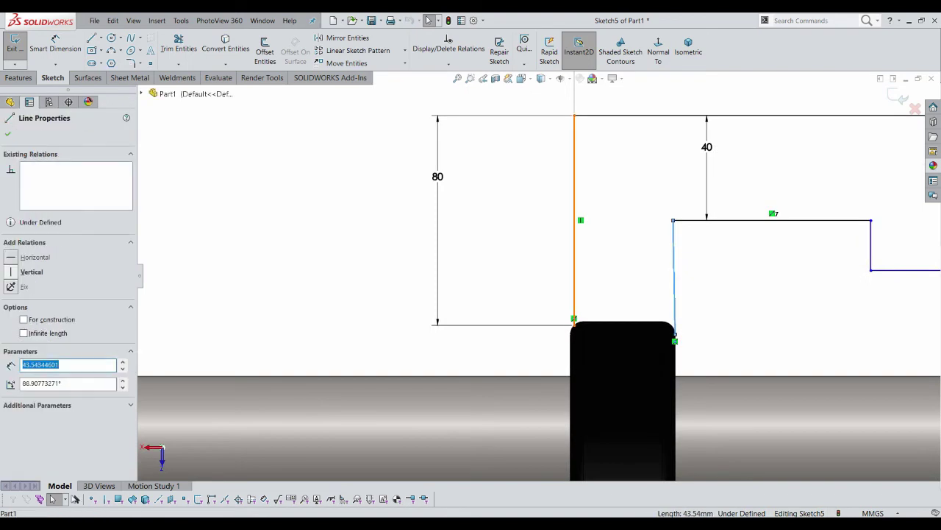
click(31, 271)
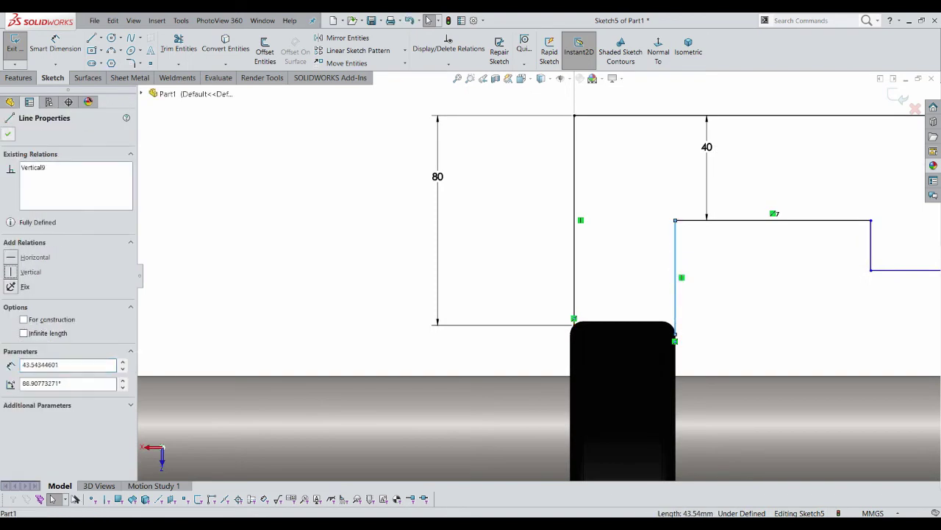
key(Escape)
scroll(538, 274, up, 3)
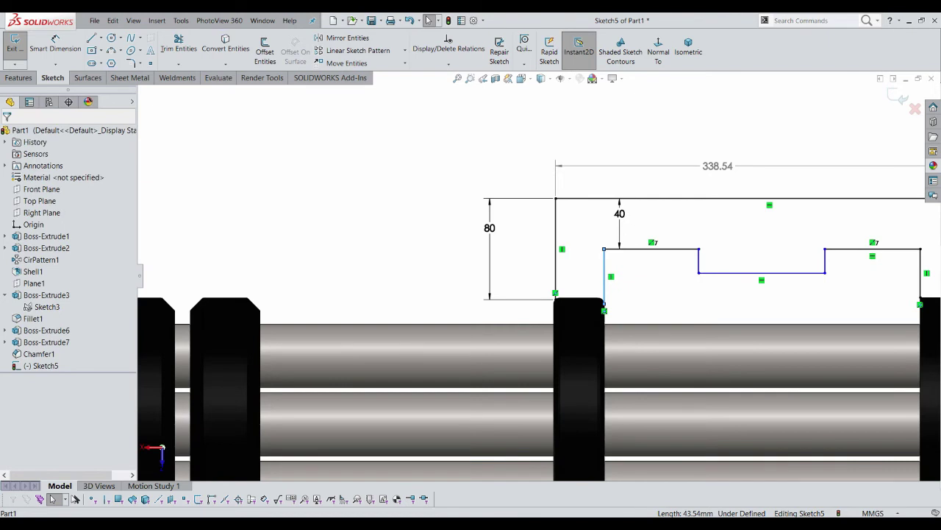
scroll(536, 323, down, 2)
Dimension the depth from the upper step line to the pocket bottom as 25
key(d)
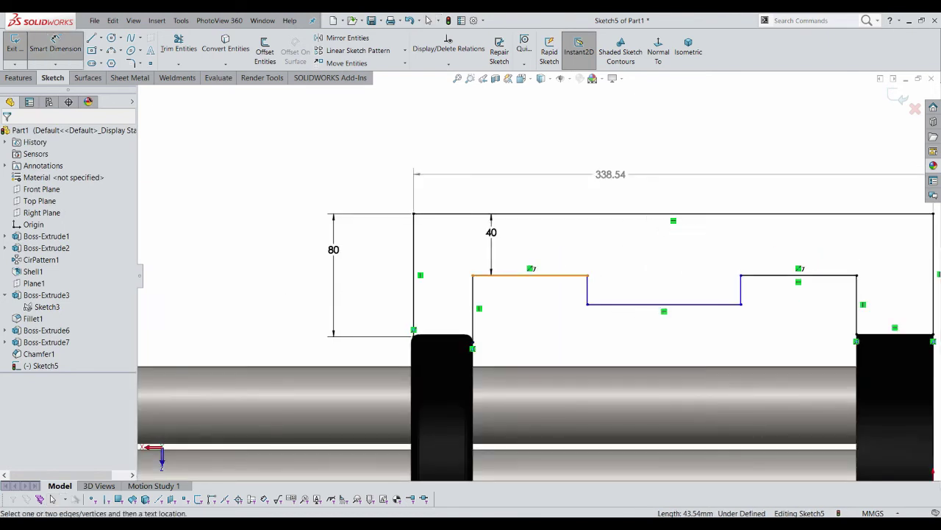
click(530, 275)
click(648, 304)
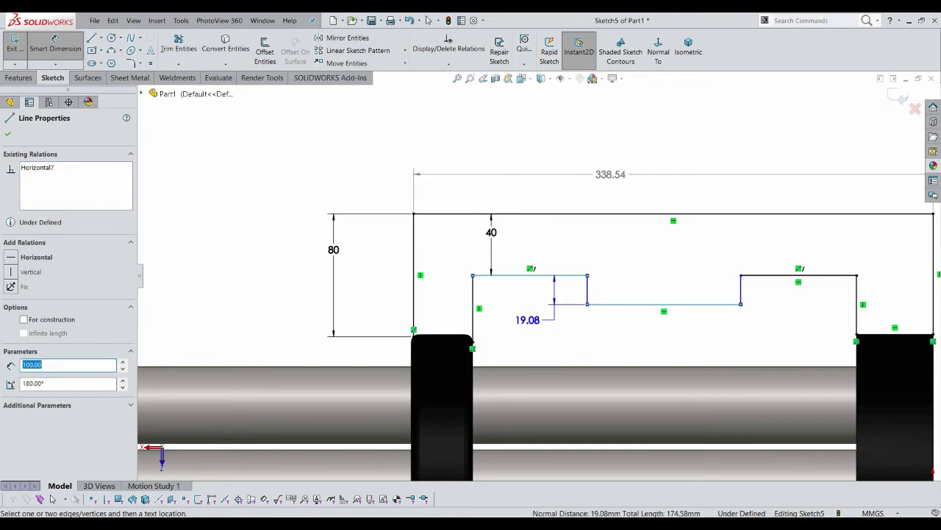
click(528, 320)
text(2)
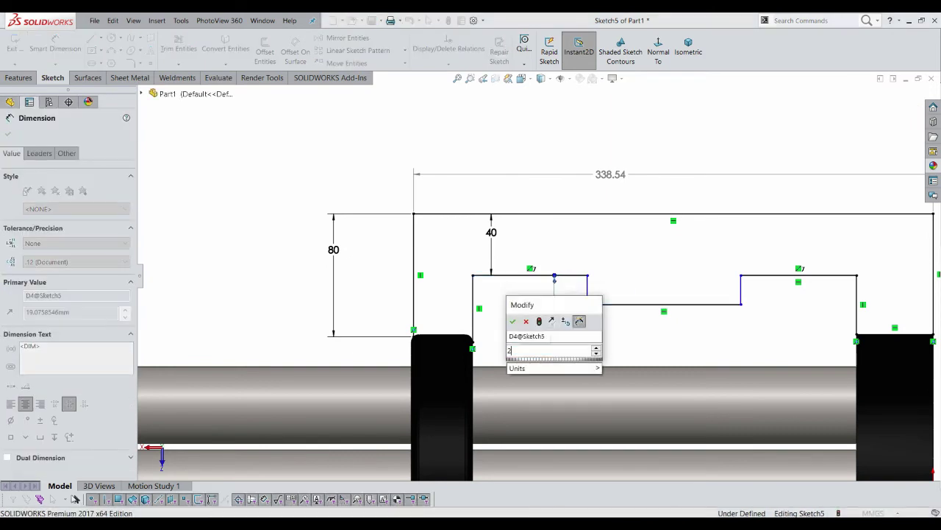
text(5)
key(Return)
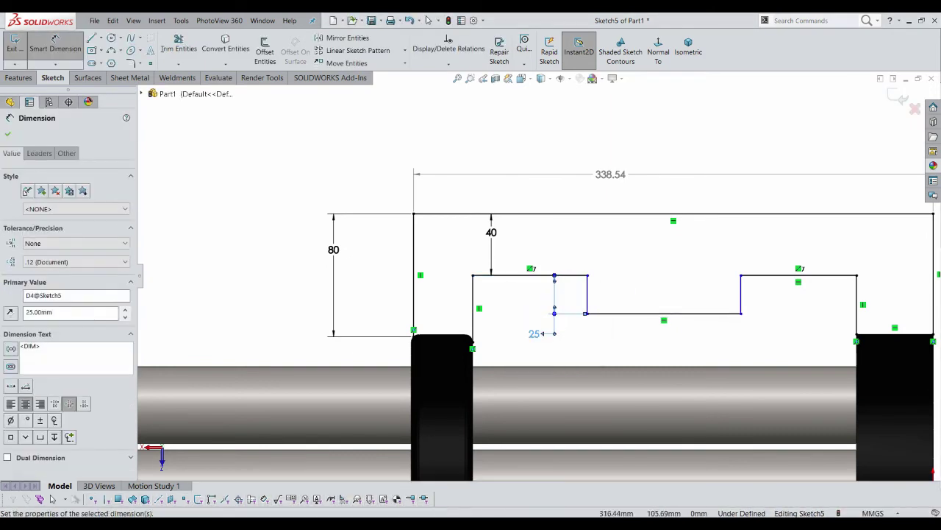
key(Escape)
key(Escape)
Draw a horizontal construction line from the ring's top corner across the gap between the rings
click(91, 38)
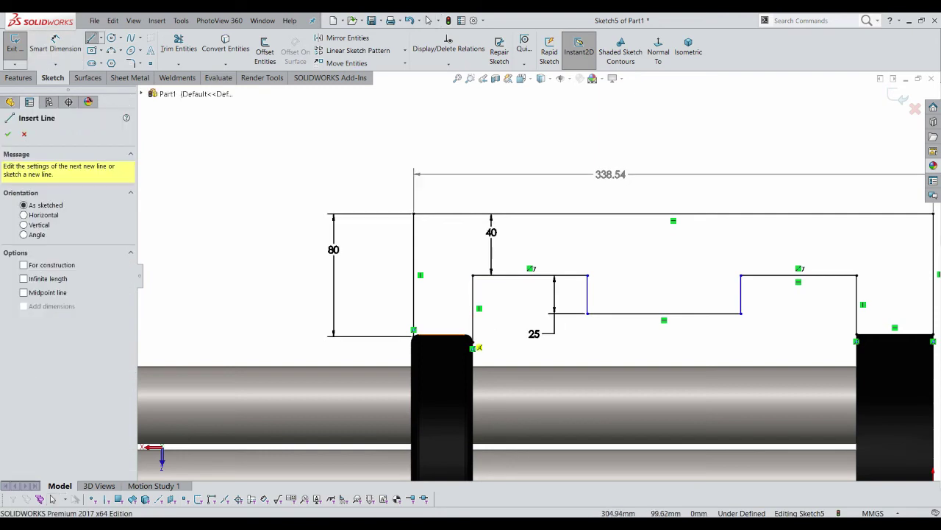
click(476, 343)
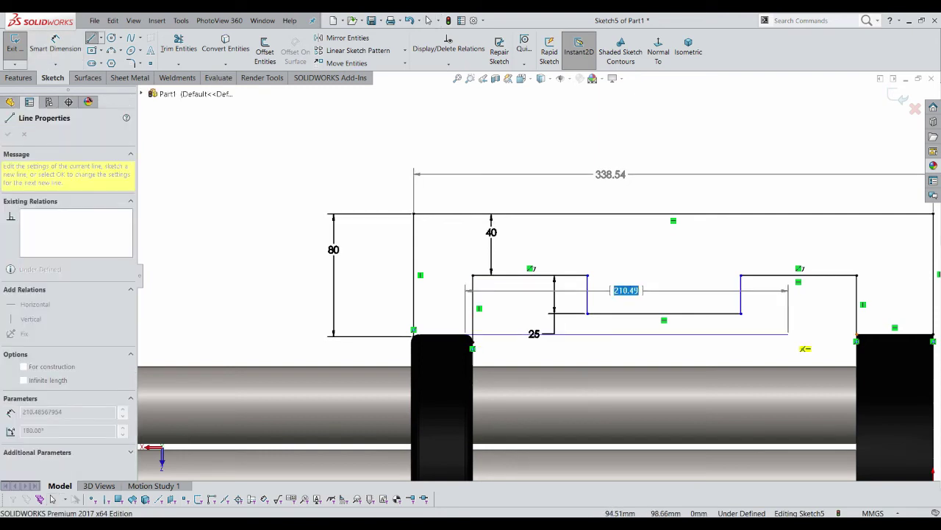
click(788, 334)
key(Escape)
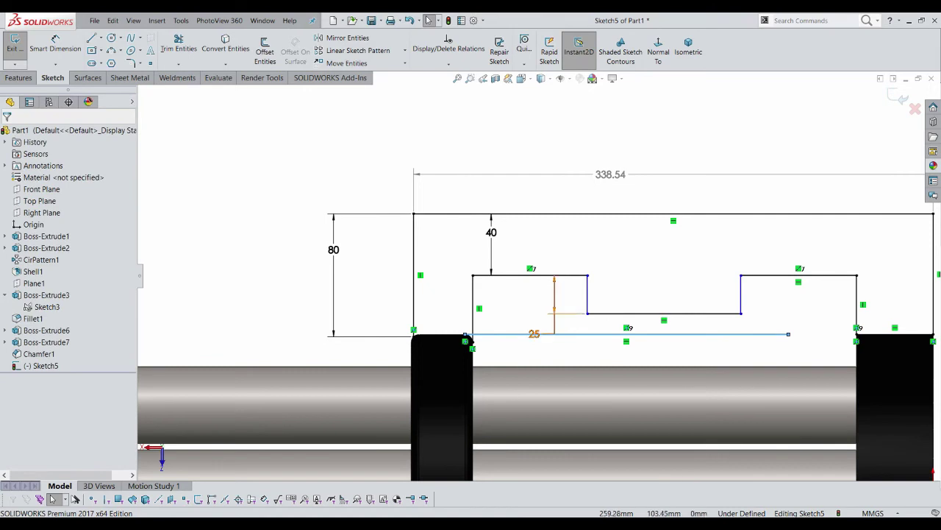
click(553, 312)
key(Escape)
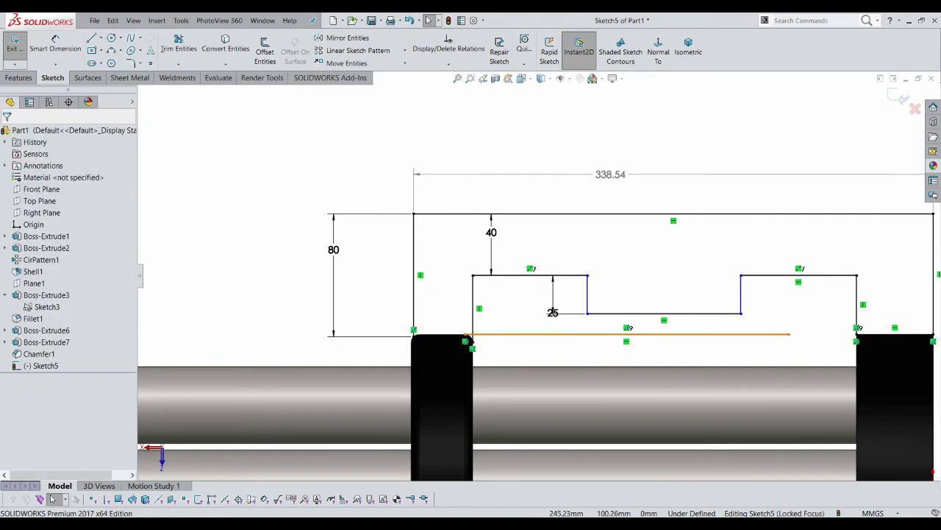
right_click(553, 334)
click(637, 317)
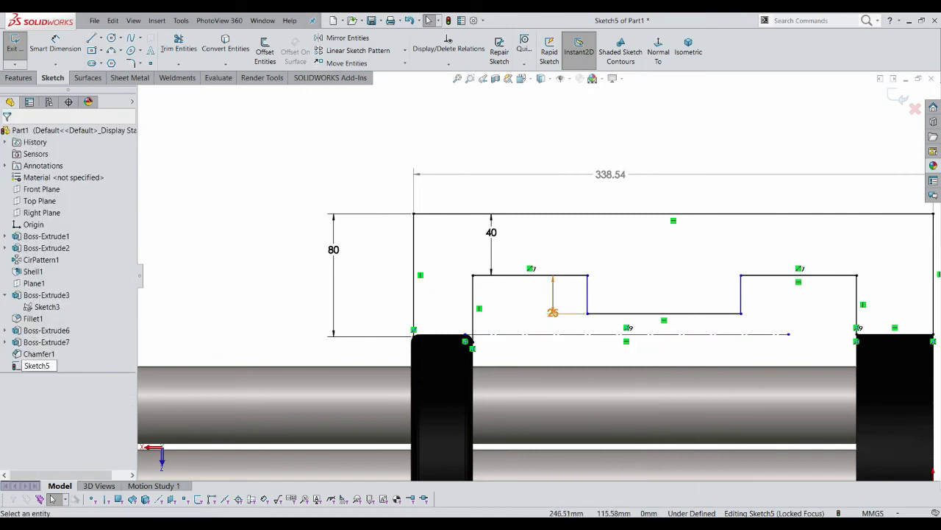
Change the step-to-pocket depth dimension from 25 to 35
double_click(553, 312)
text(35)
key(Return)
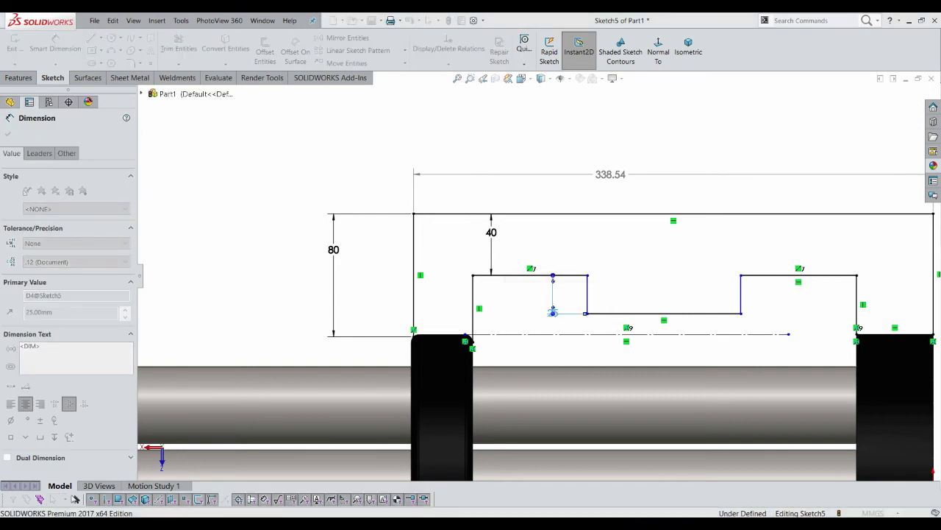
scroll(728, 420, down, 2)
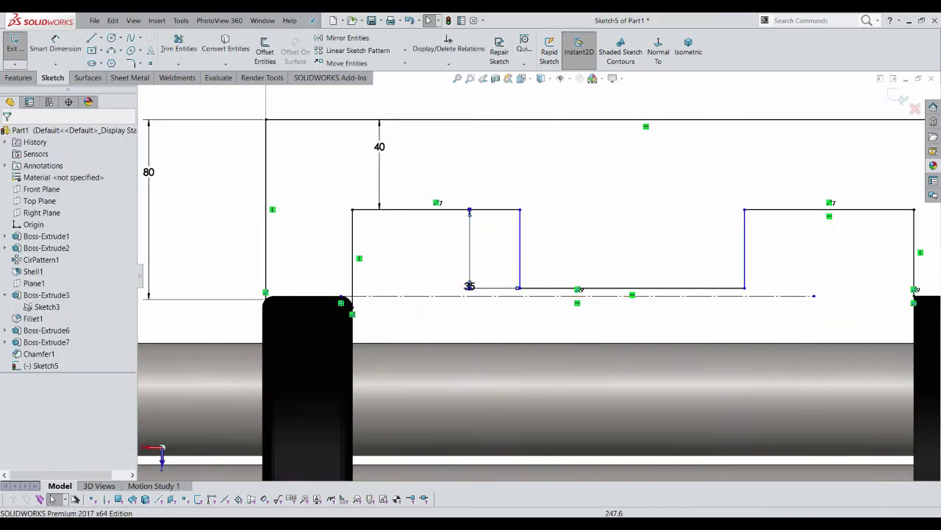
click(577, 294)
key(Escape)
scroll(168, 341, down, 3)
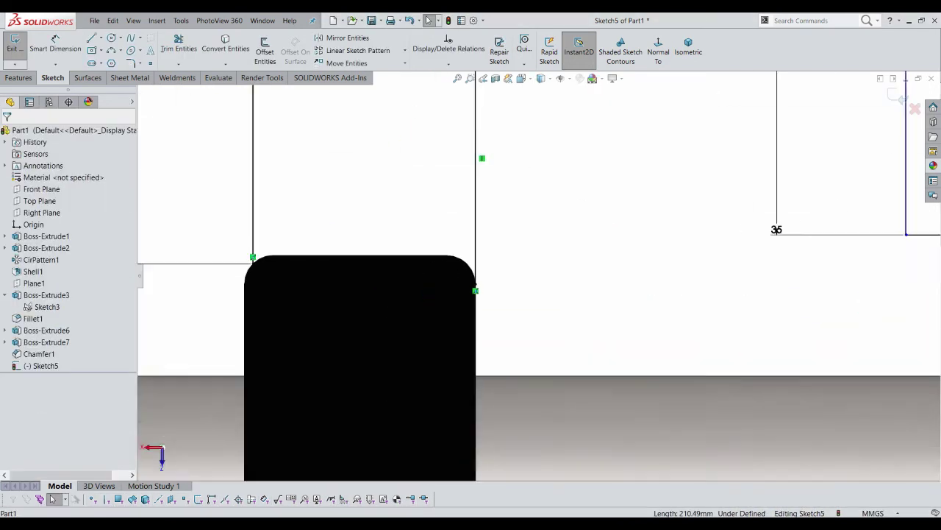
Make the tall line above the left ring collinear with the ring edge, then delete the conflicting relation
click(91, 37)
scroll(515, 294, down, 2)
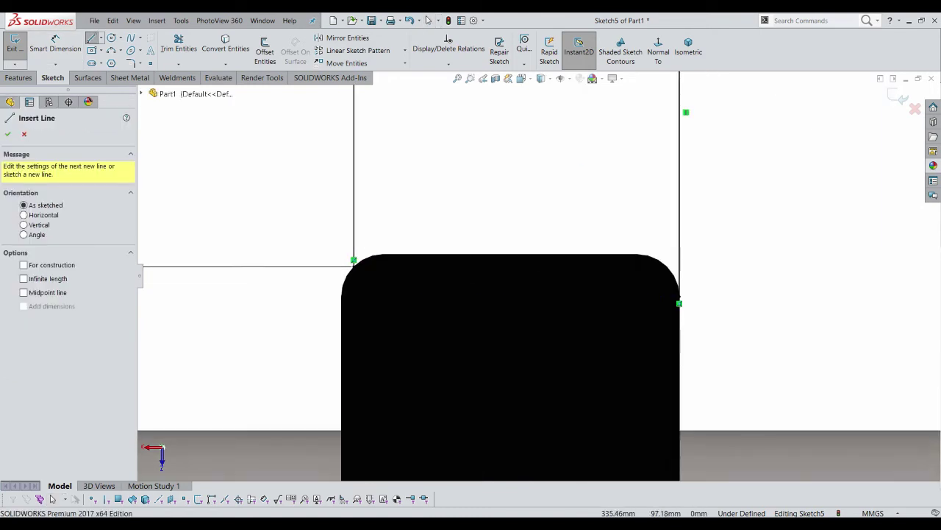
key(Escape)
scroll(515, 294, up, 1)
click(431, 169)
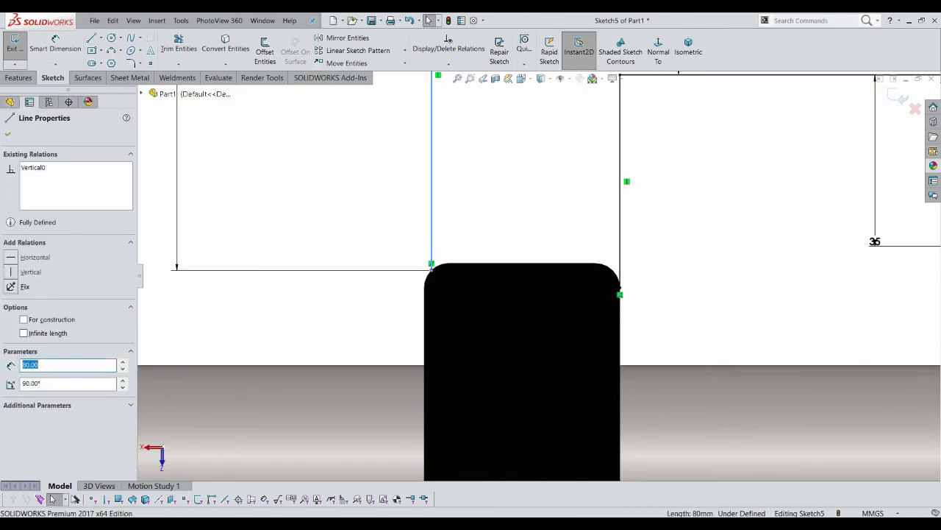
ctrl+click(425, 330)
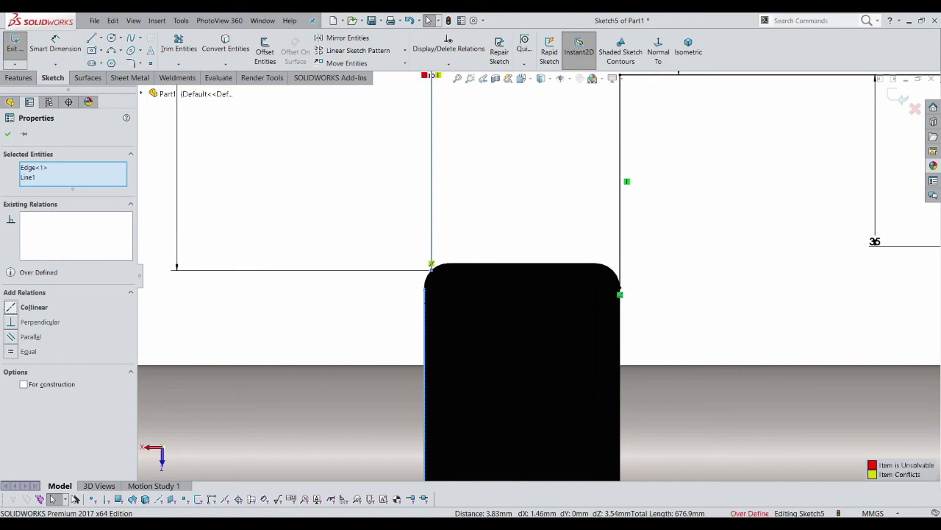
click(29, 306)
right_click(448, 267)
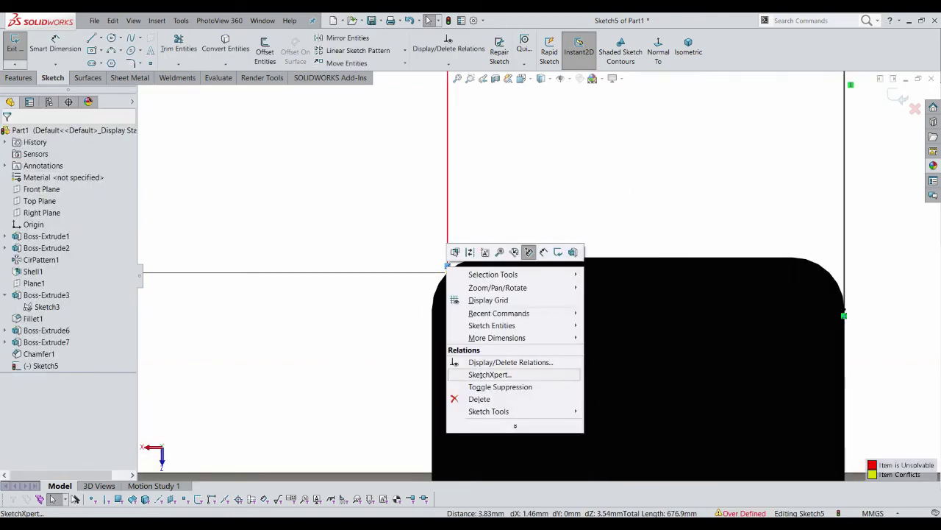
click(514, 399)
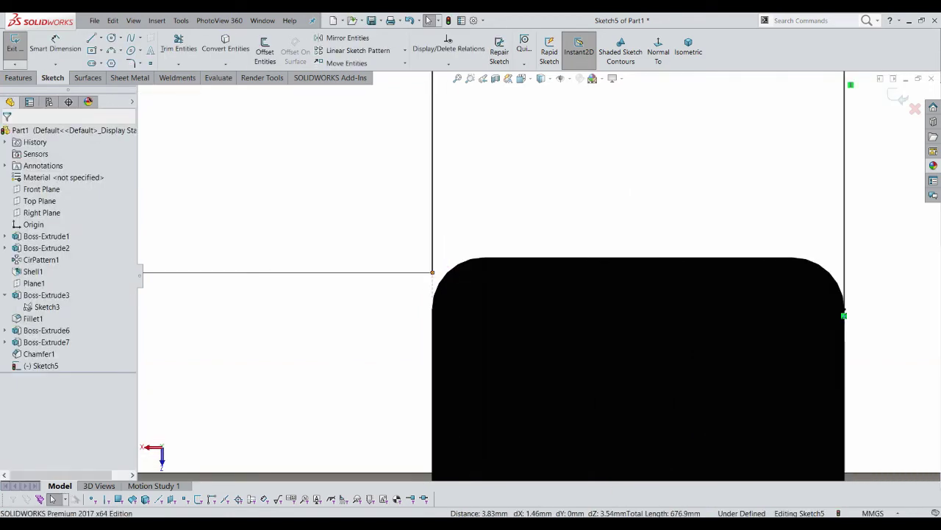
ctrl+middle_drag(632, 294, 721, 288)
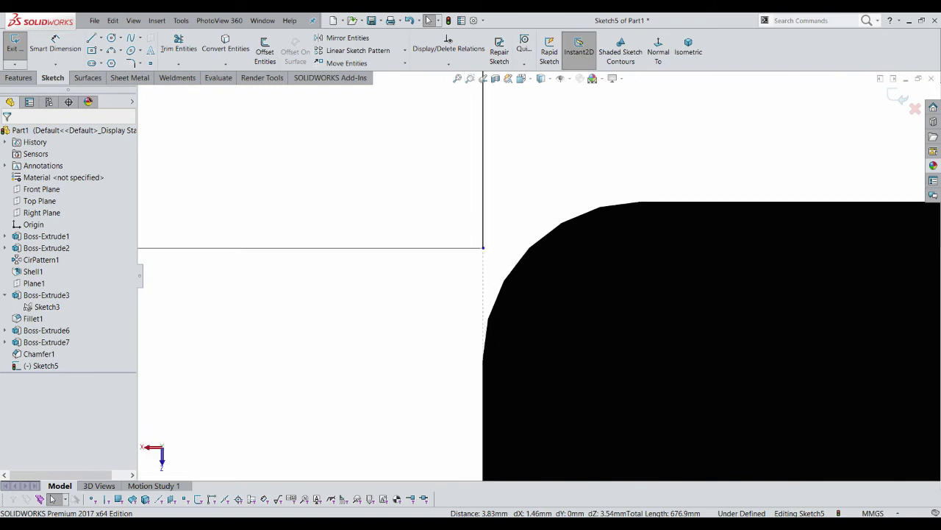
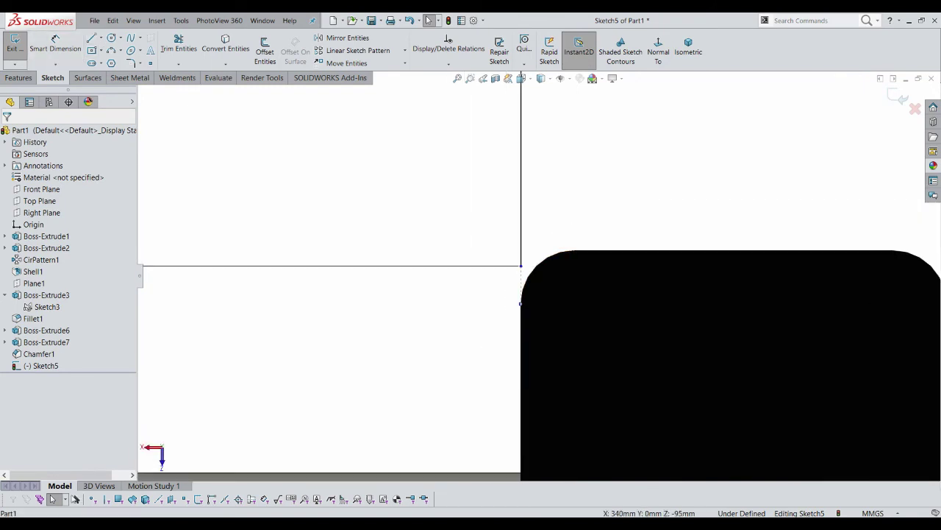
Make the sketch's corner point coincident with the rear disc's silhouette vertex
ctrl+click(521, 265)
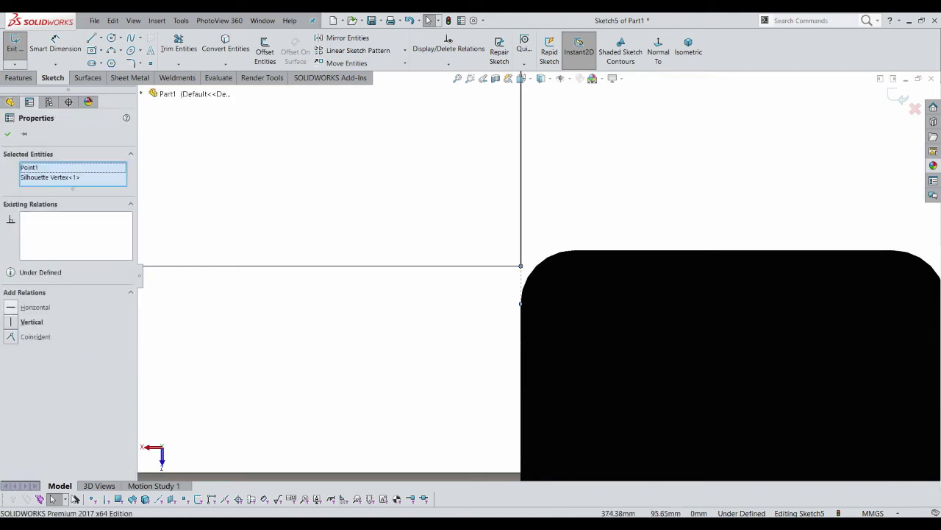
click(29, 336)
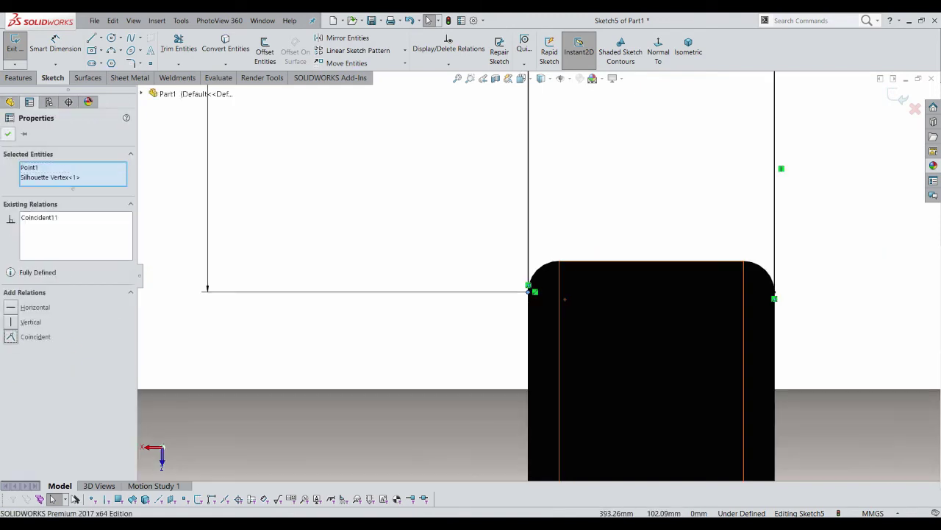
key(Escape)
Convert the rear disc's rounded top edge into the sketch
scroll(658, 287, down, 3)
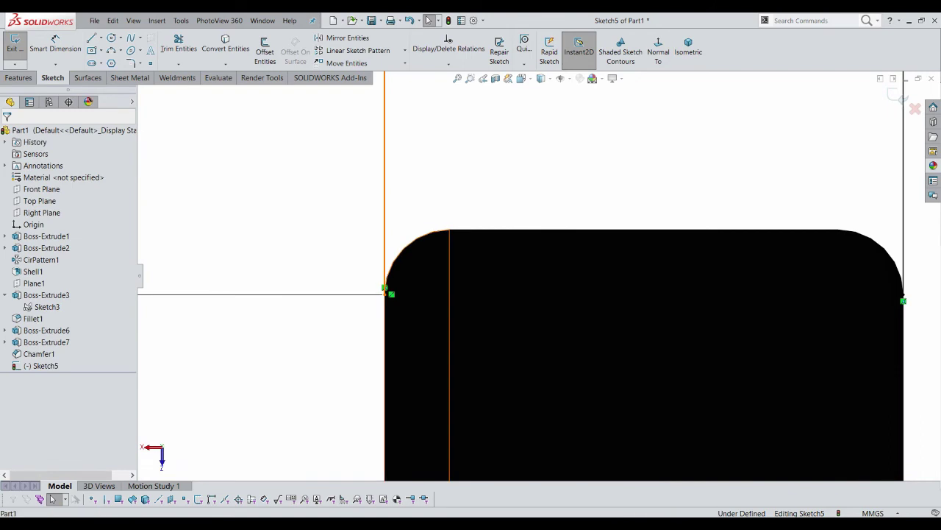
ctrl+click(469, 230)
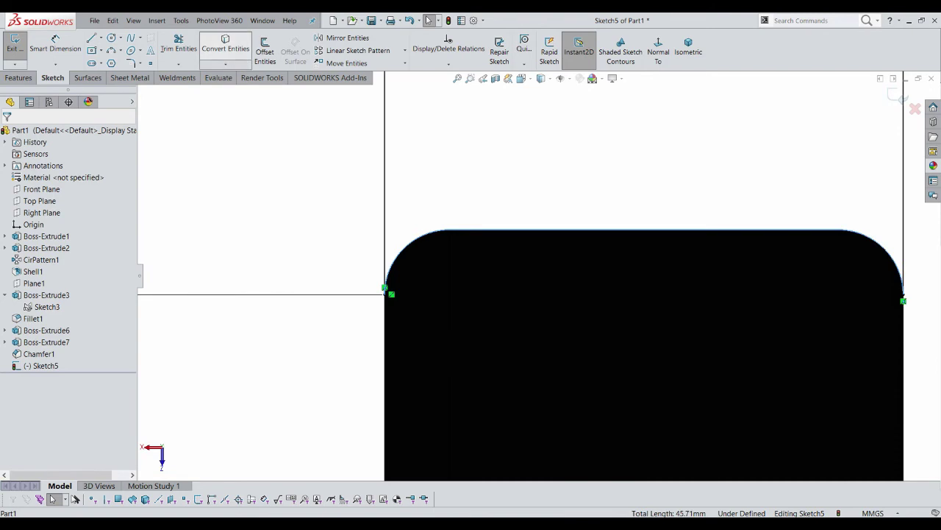
click(225, 45)
scroll(401, 294, up, 10)
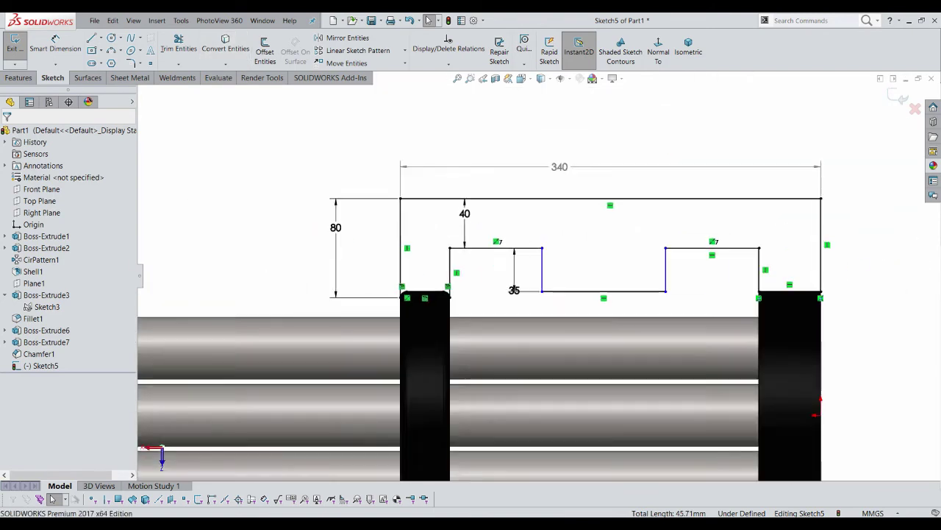
Dimension the slot's width between its vertical lines at 100
scroll(538, 276, up, 5)
click(55, 40)
click(541, 272)
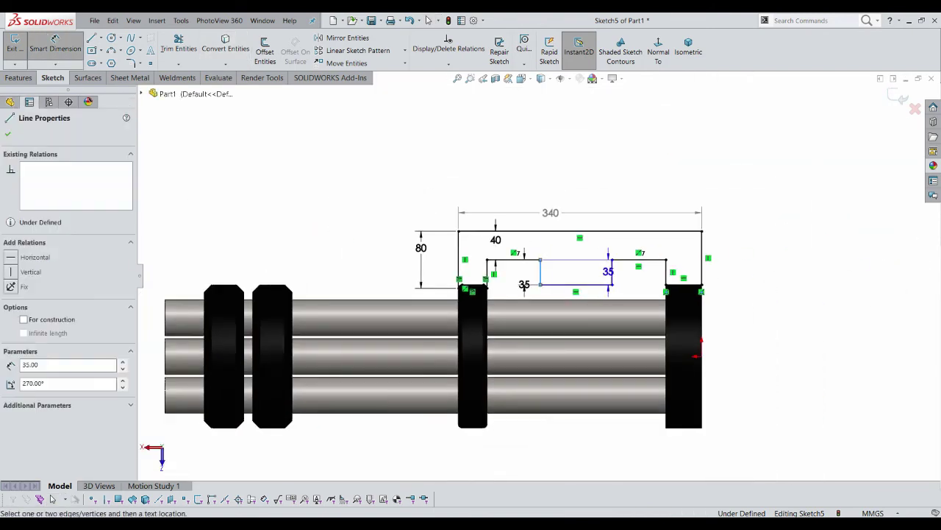
click(590, 255)
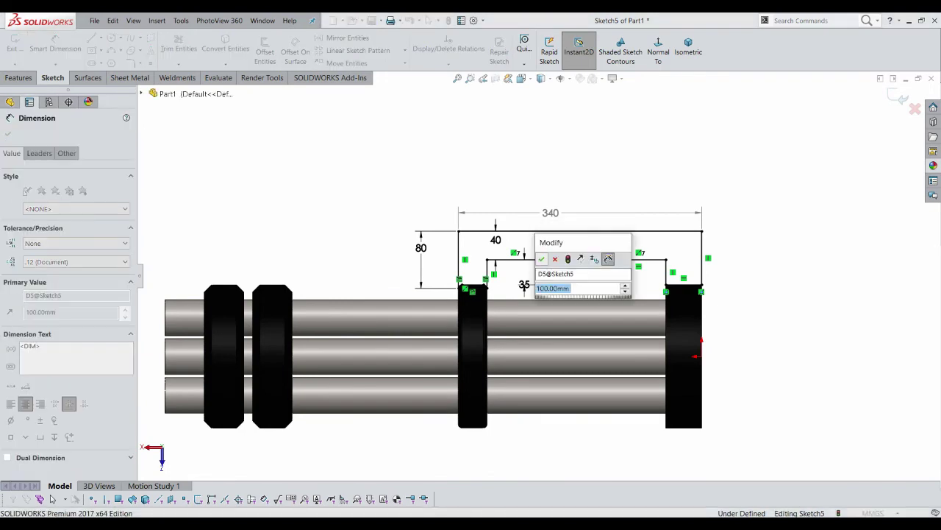
click(542, 259)
scroll(581, 288, up, 3)
scroll(581, 288, up, 2)
scroll(539, 275, down, 2)
key(Escape)
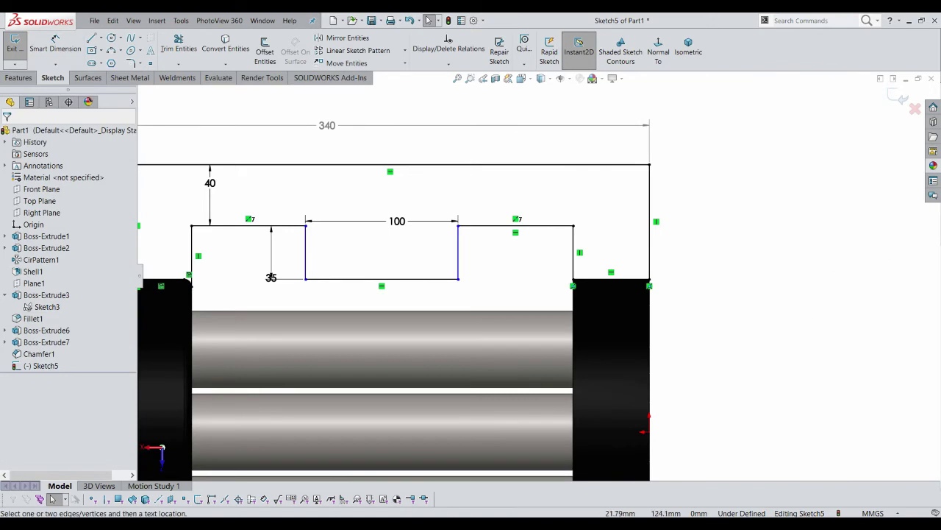
click(458, 250)
key(Escape)
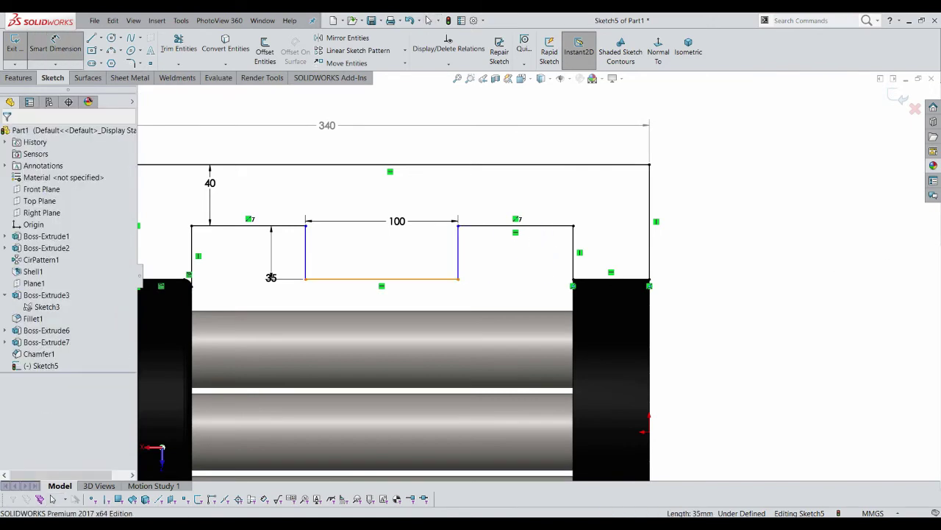
Dimension 125 from the slot's bottom midpoint to the right disc's inner edge
click(381, 280)
click(574, 345)
click(500, 288)
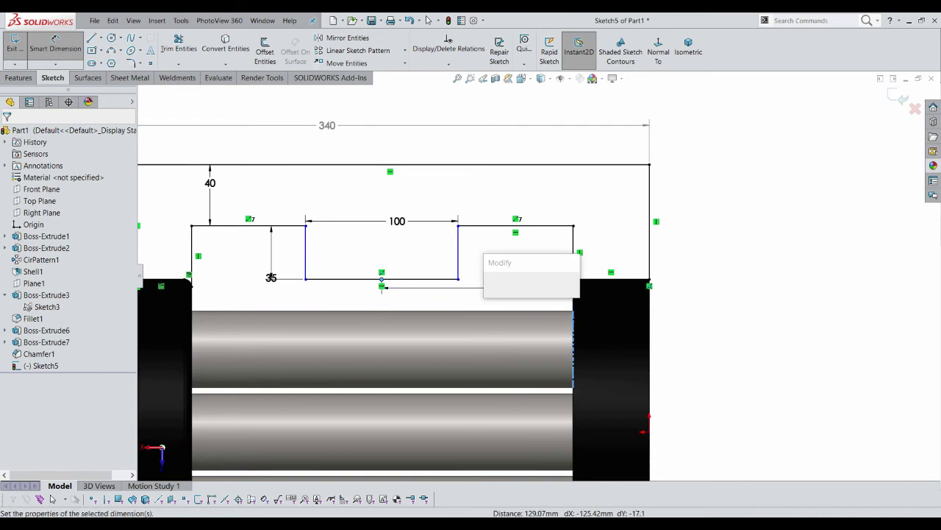
text(12)
key(Return)
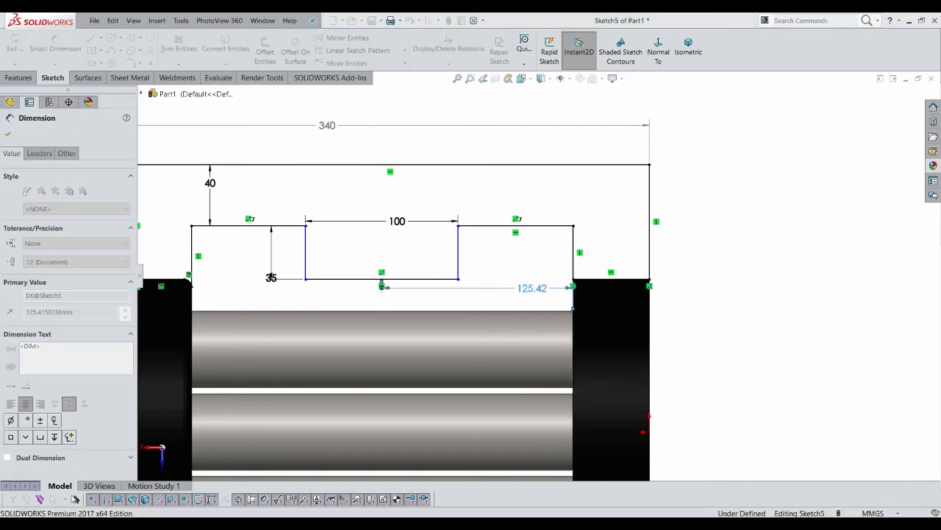
key(Escape)
right_drag(743, 312, 743, 313)
Delete the 100 slot width dimension after declining a redundant width dimension
right_drag(743, 269, 743, 268)
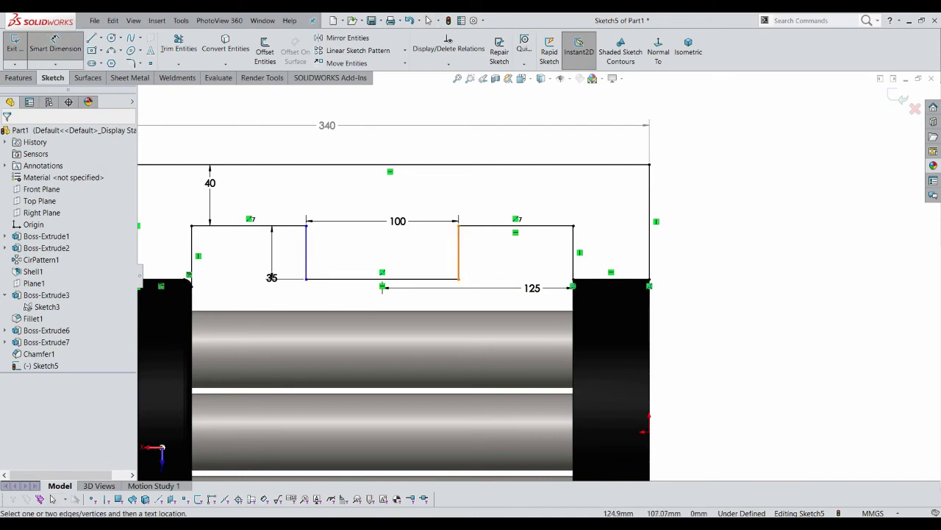
click(459, 257)
click(306, 252)
click(382, 237)
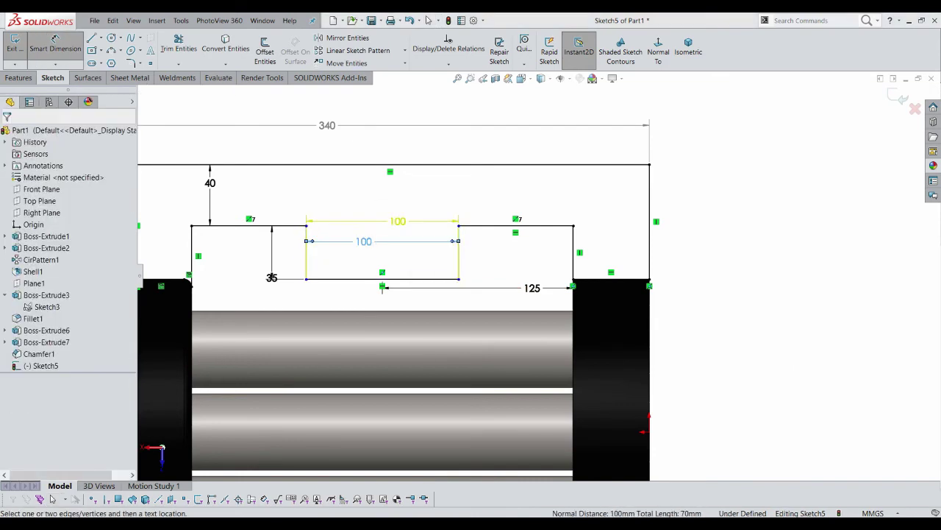
click(537, 284)
key(Escape)
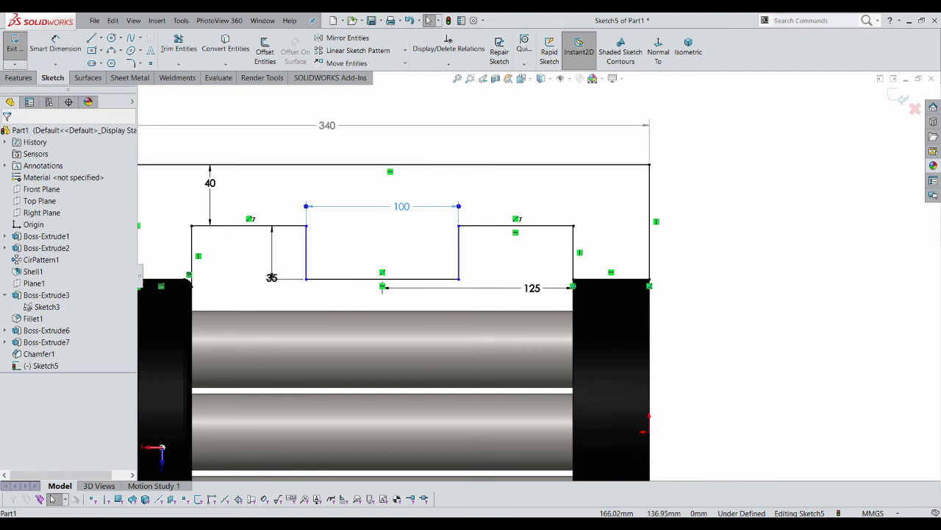
key(Delete)
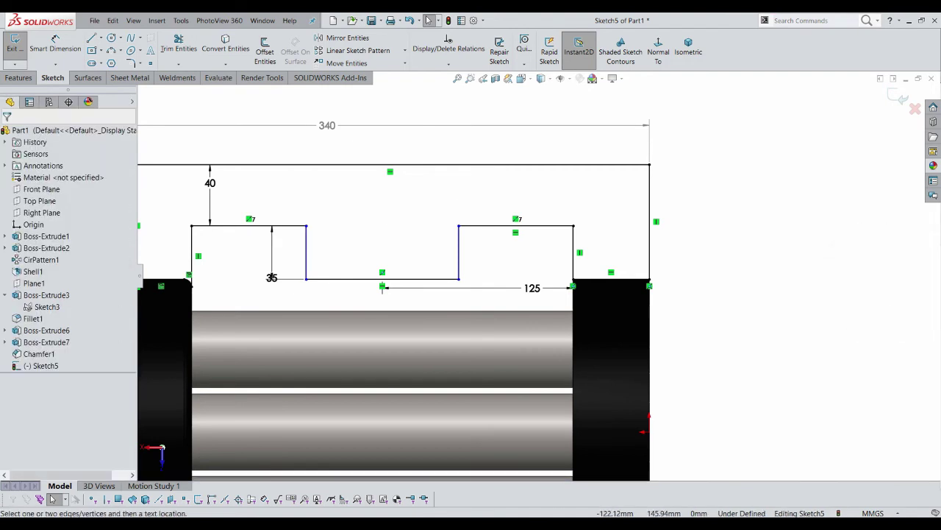
Dimension the left step 75 wide to the left disc's inner edge
click(55, 44)
click(192, 254)
click(306, 250)
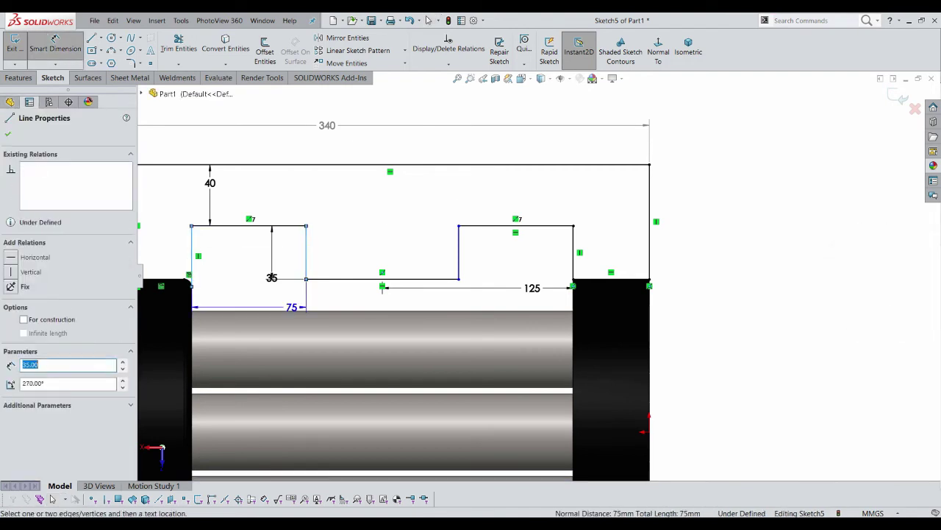
click(294, 307)
key(Return)
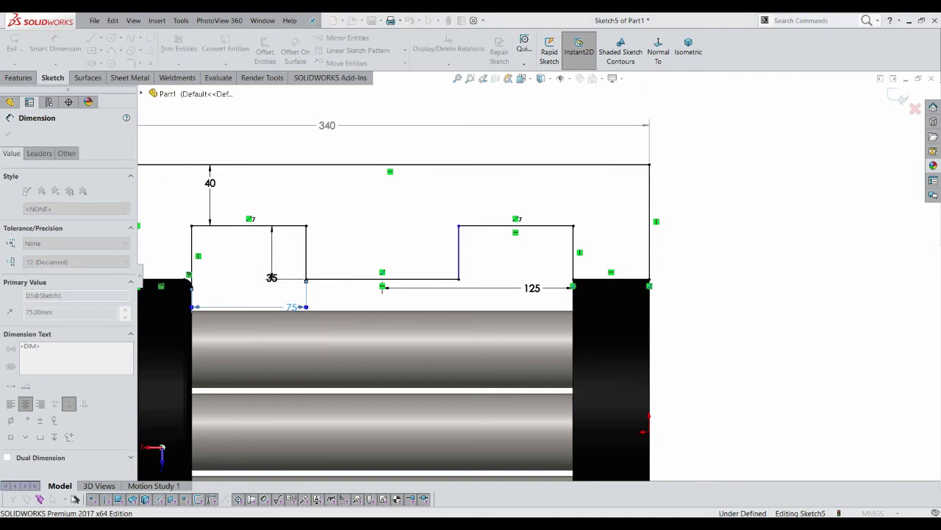
right_drag(725, 304, 728, 324)
right_drag(660, 304, 662, 324)
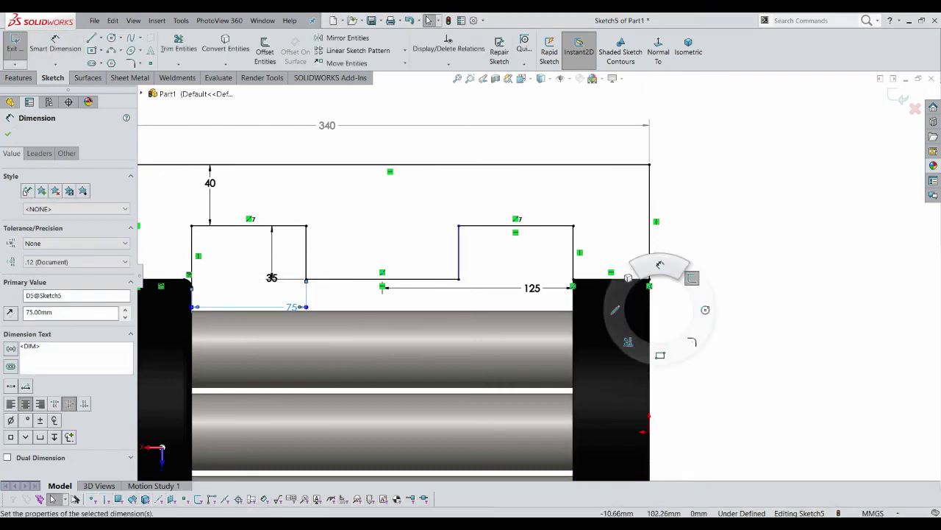
Add a driven 75 reference dimension for the right step to the right disc
click(458, 254)
click(573, 302)
click(539, 265)
click(540, 267)
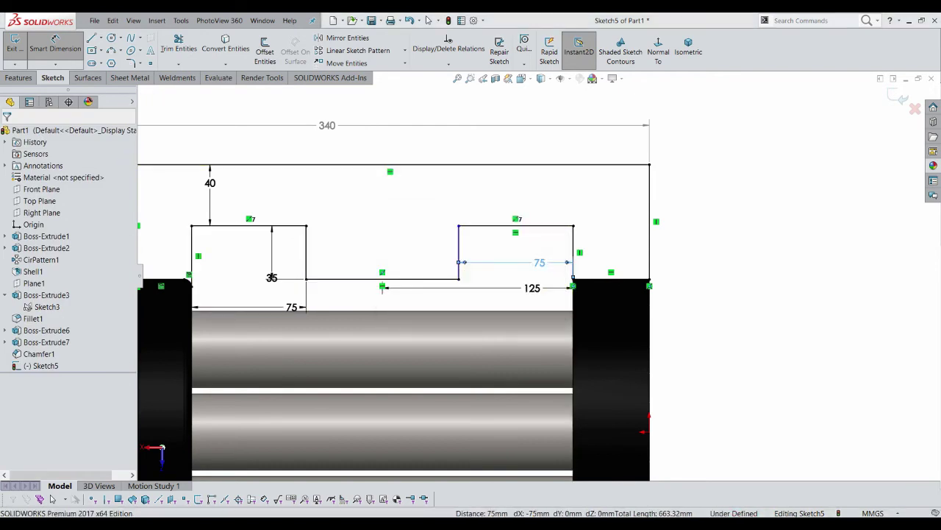
key(Escape)
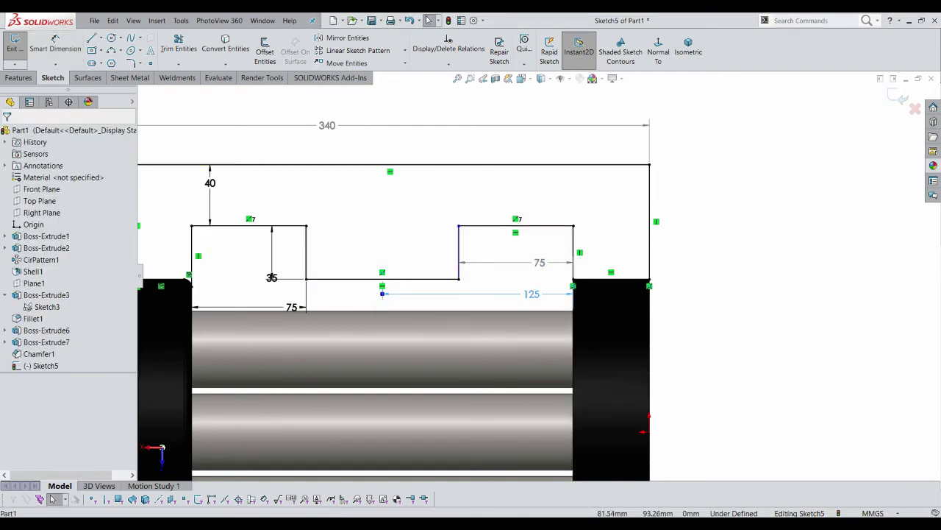
scroll(588, 294, down, 1)
scroll(589, 294, down, 5)
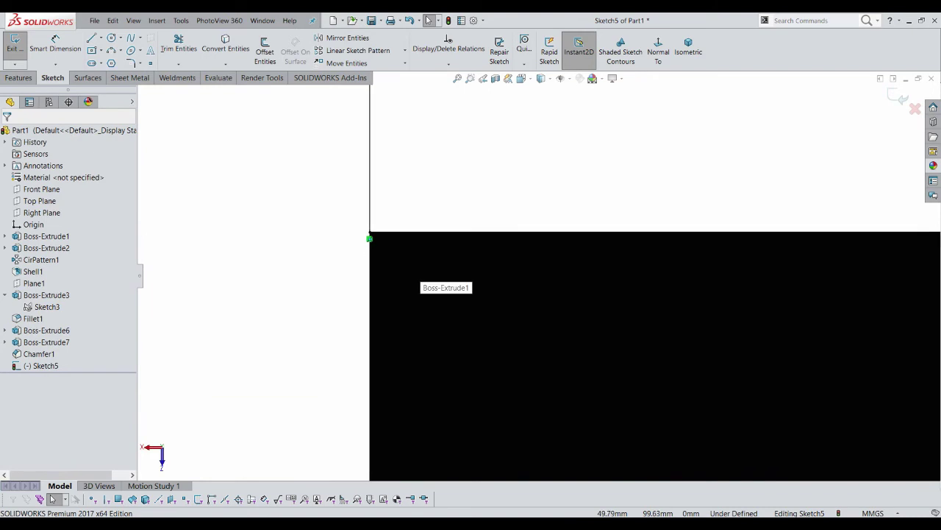
Try converting the horizontal edge line into the sketch, then cancel it
click(441, 232)
scroll(744, 269, up, 3)
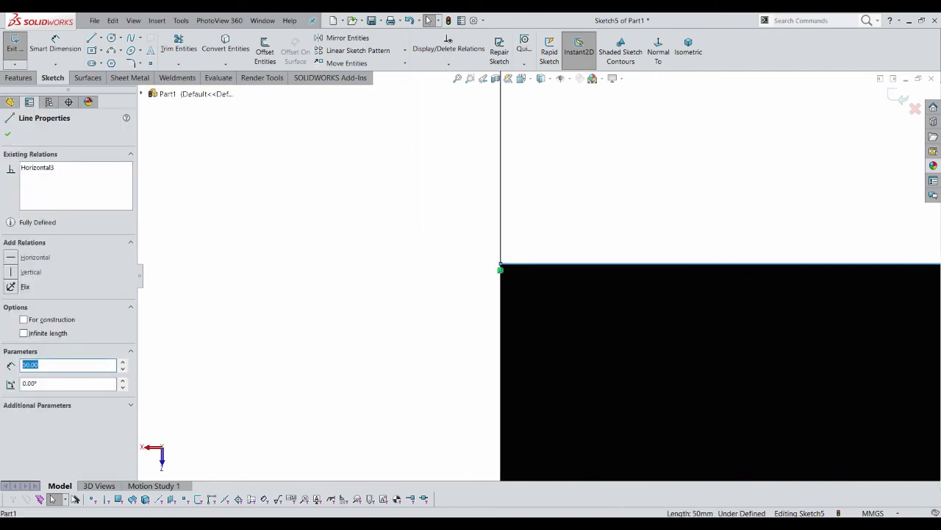
scroll(743, 269, up, 3)
scroll(744, 268, up, 2)
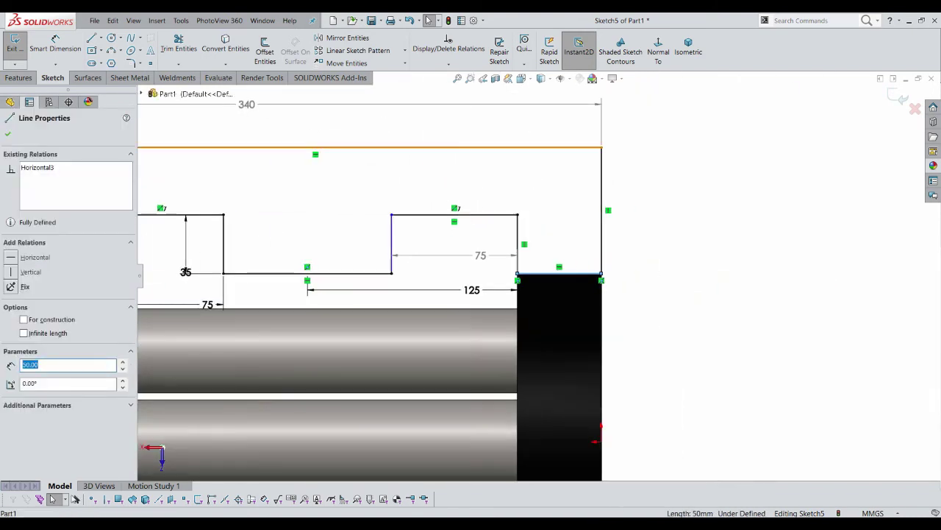
click(225, 44)
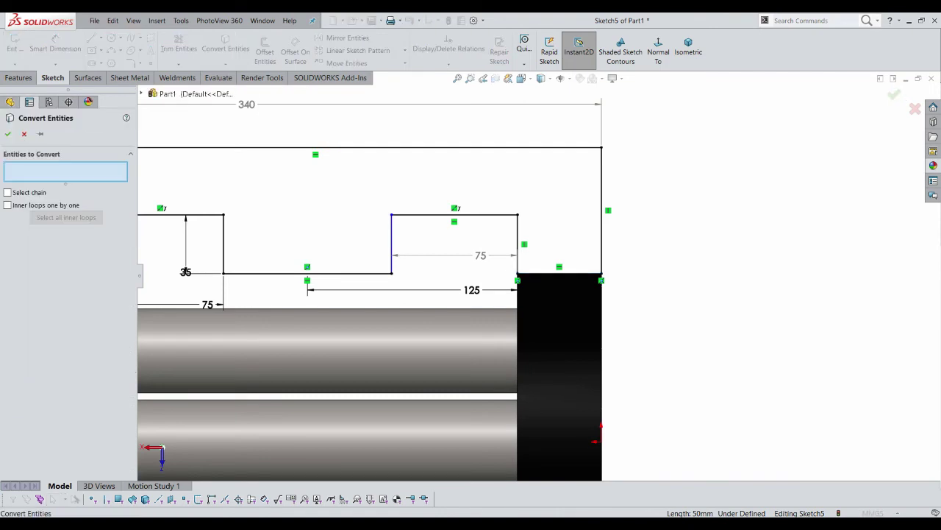
key(Escape)
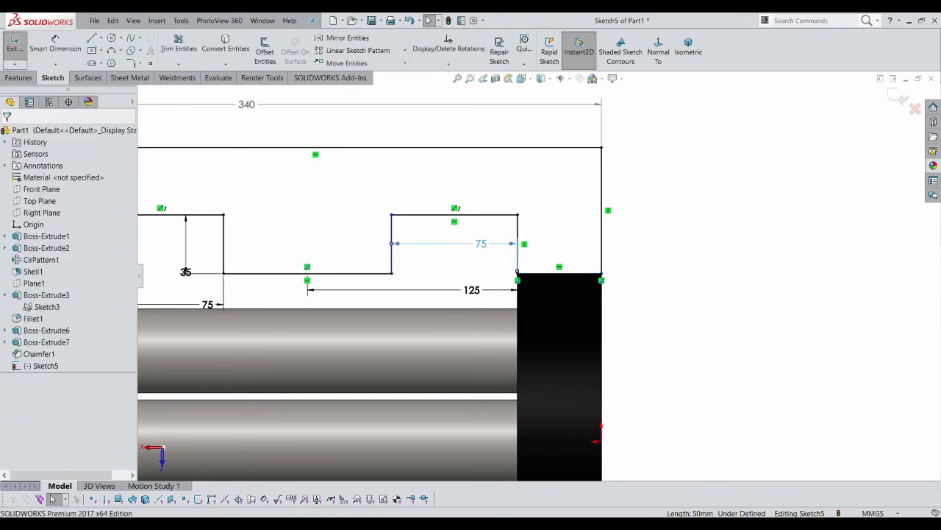
Make the two vertical step lines equal, fully defining Sketch5, and view it isometrically
click(223, 243)
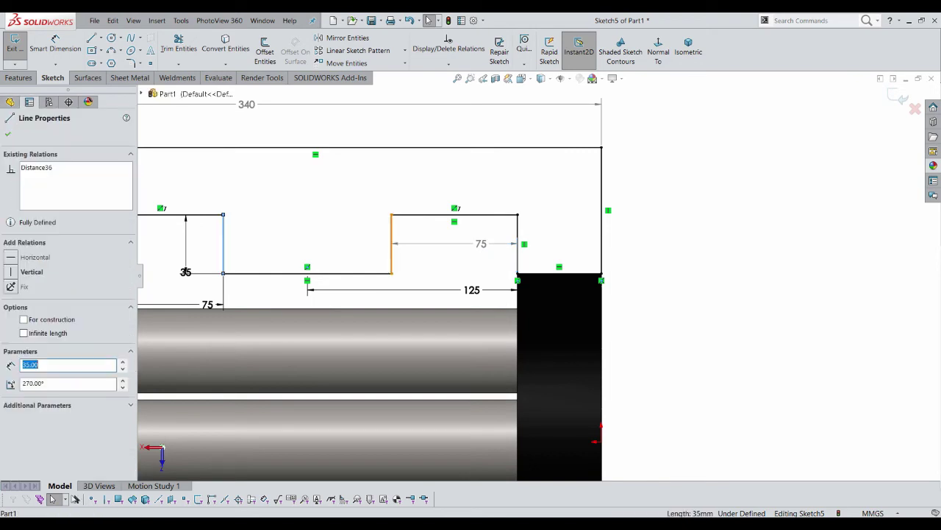
ctrl+click(391, 244)
click(28, 380)
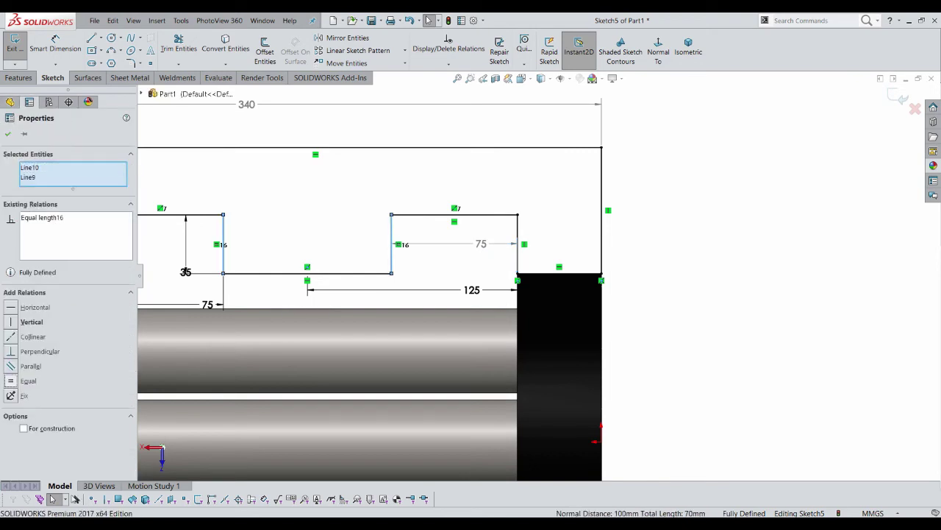
click(7, 134)
key(ctrl+shift+z)
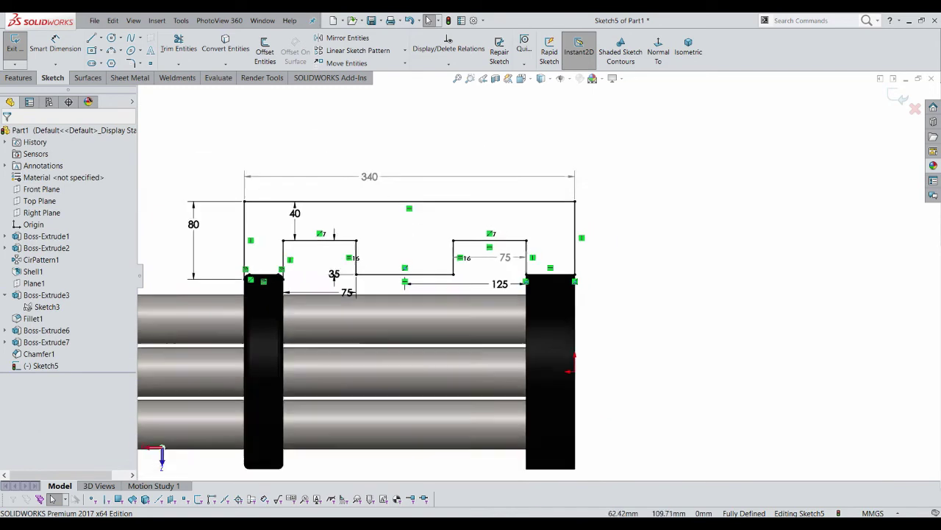
key(ctrl+shift+z)
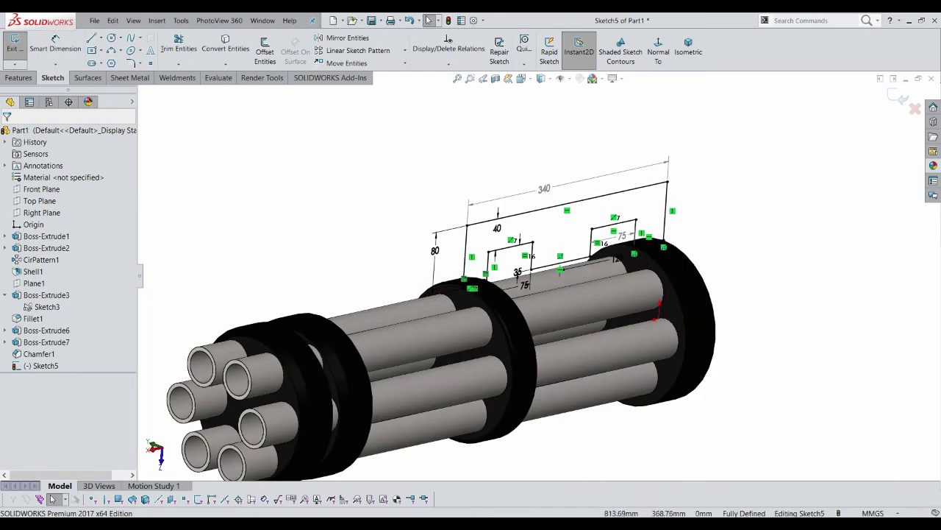
Extrude Sketch5 mid-plane 50 mm into a new solid plate, Boss-Extrude8
click(19, 78)
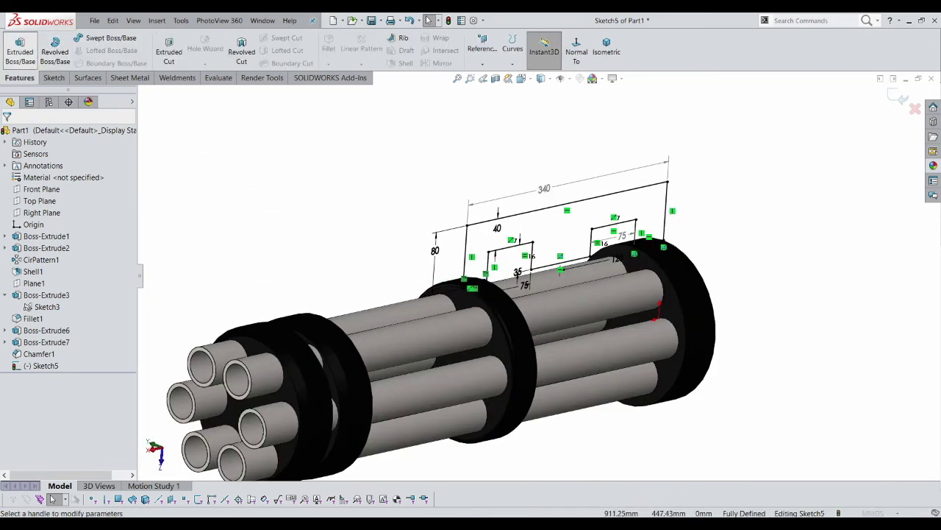
click(20, 50)
click(74, 202)
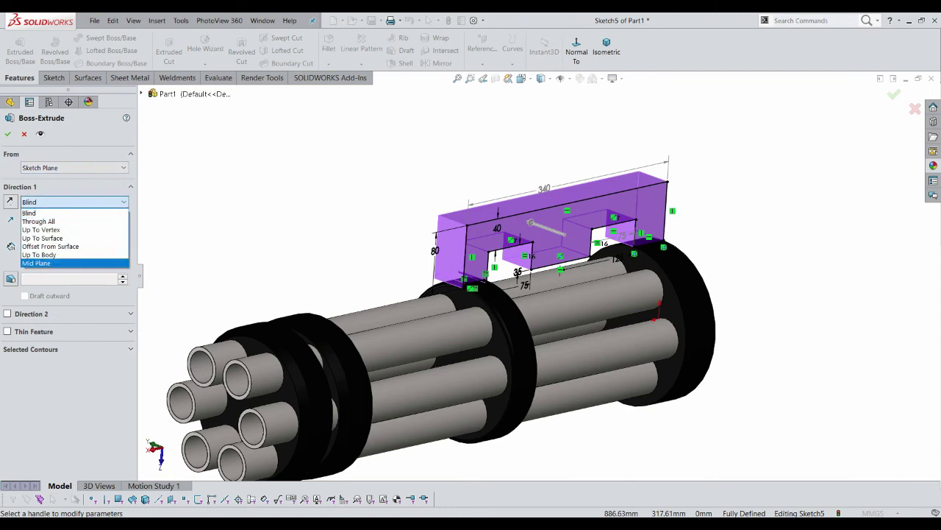
click(45, 263)
scroll(537, 299, up, 2)
key(ctrl+8)
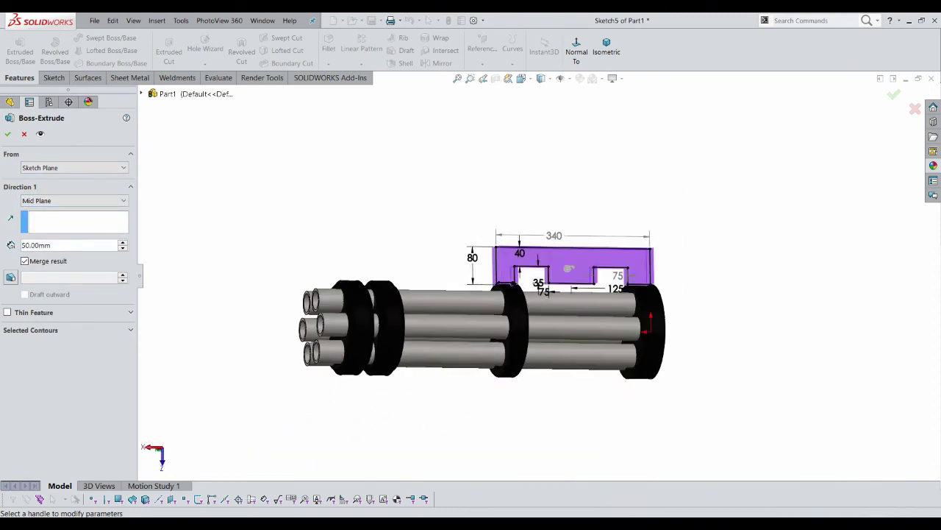
middle_drag(566, 242, 605, 232)
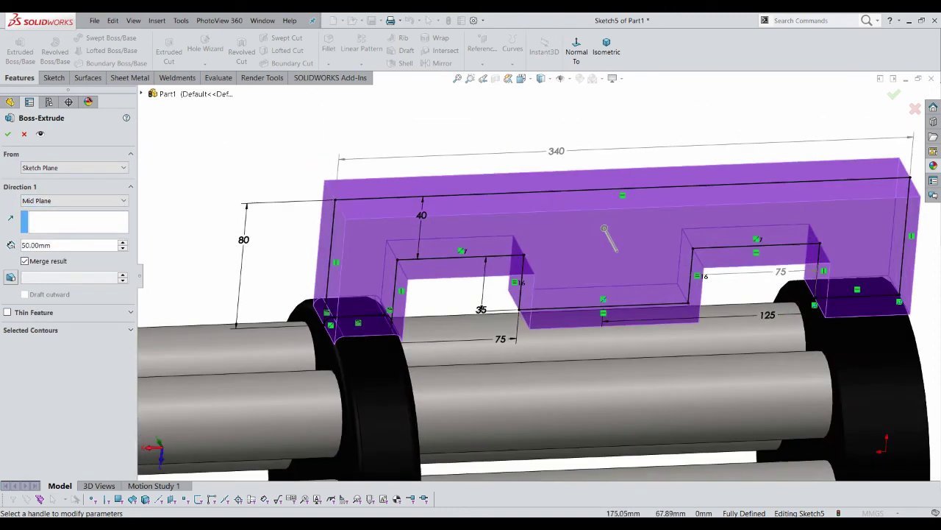
scroll(625, 220, up, 3)
scroll(648, 210, down, 2)
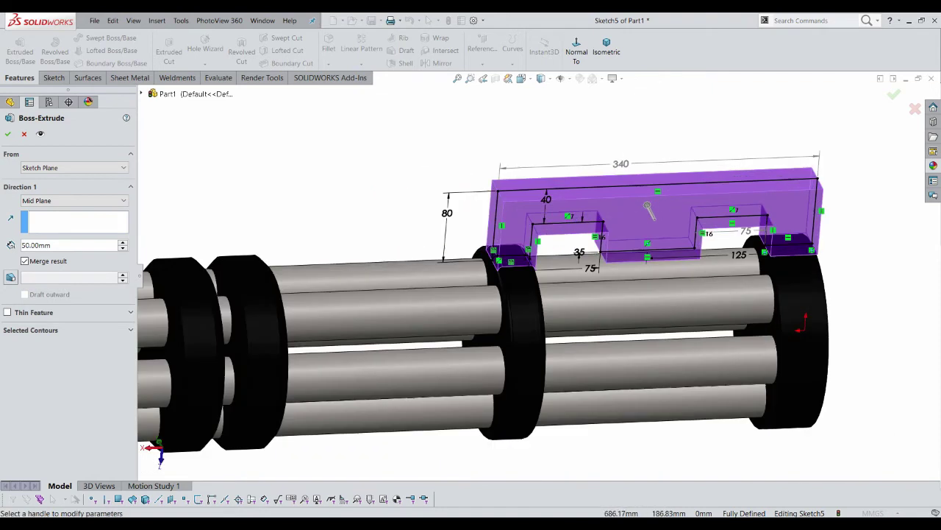
key(Return)
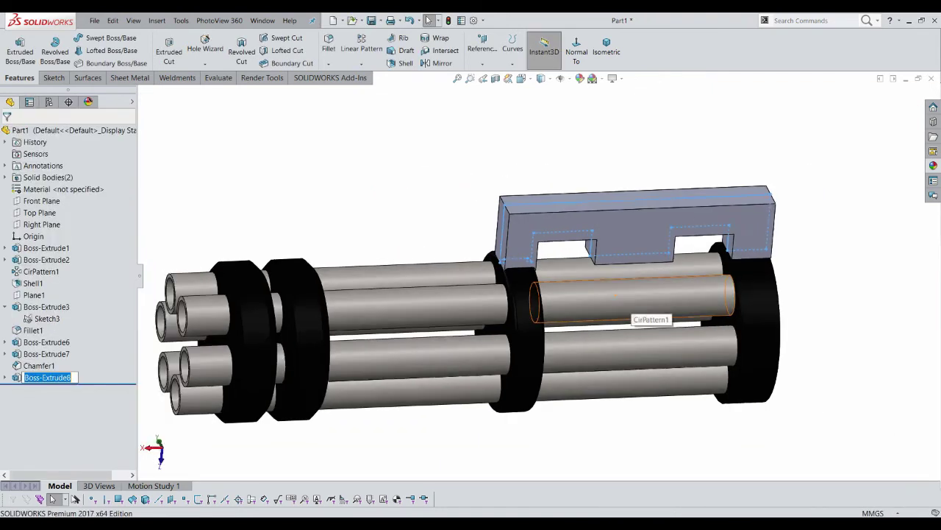
Edit Boss-Extrude8 to reduce the plate's mid-plane depth from 50 mm to 35 mm
key(ctrl+7)
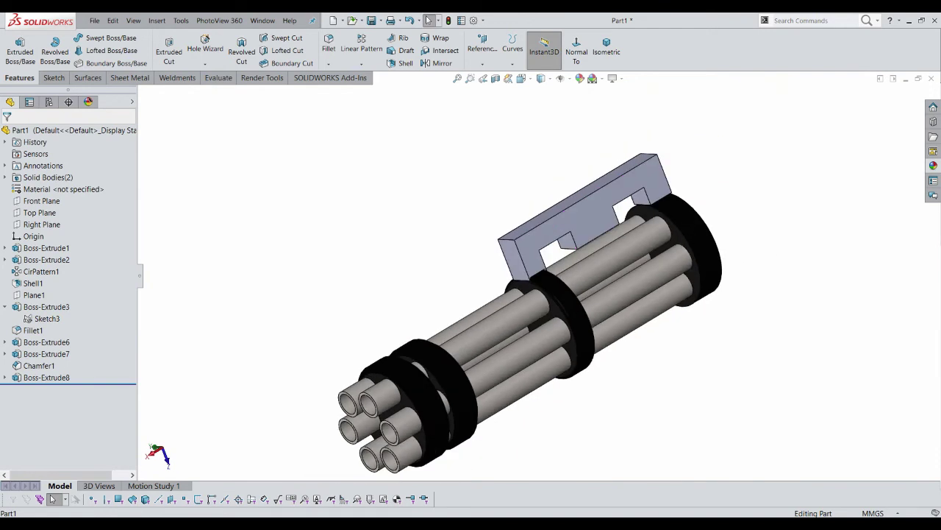
scroll(603, 236, down, 5)
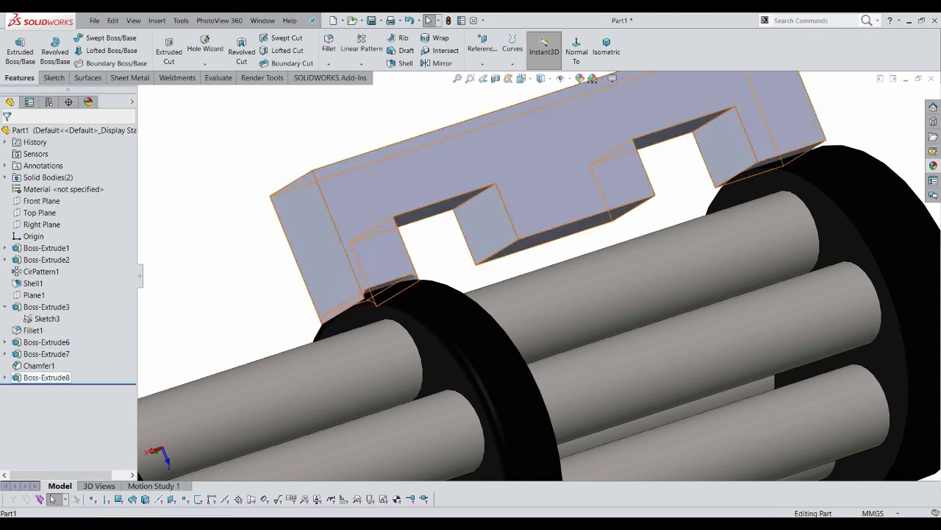
right_click(46, 378)
click(39, 311)
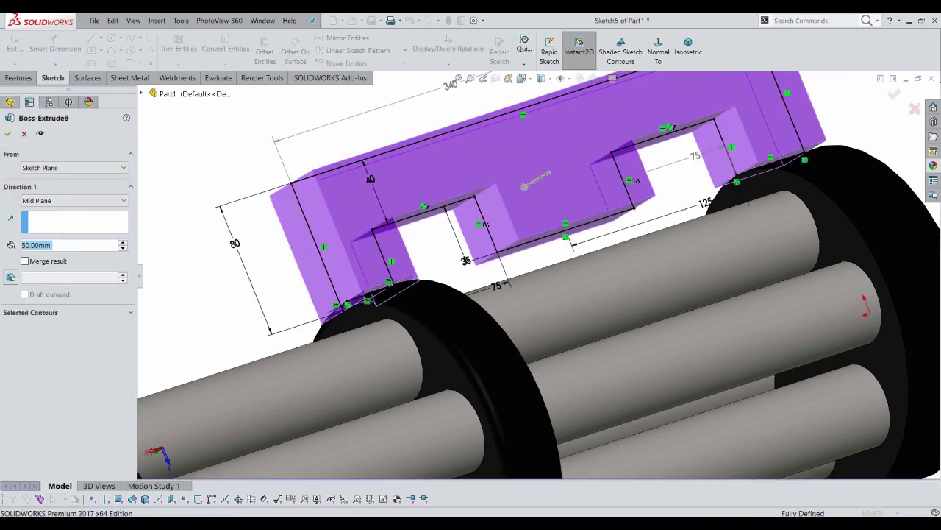
text(40)
key(Return)
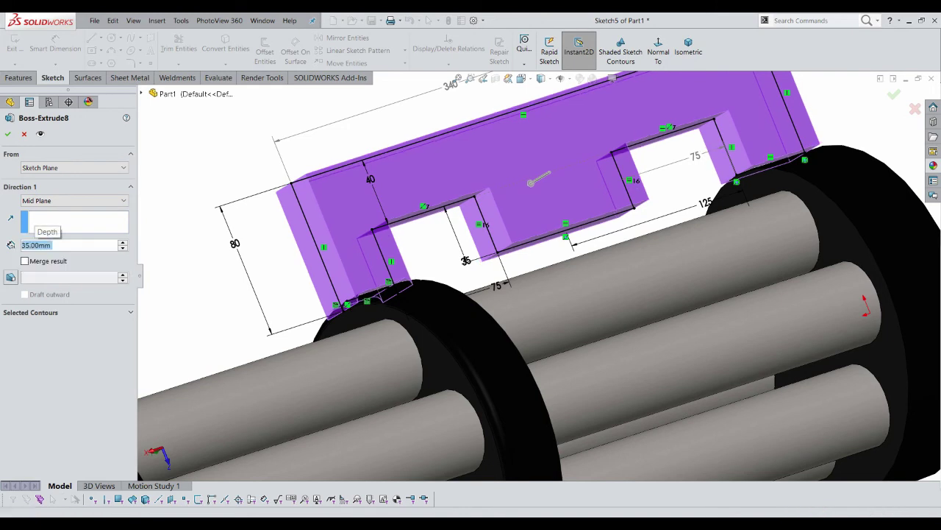
key(Return)
Inspect the plate's corner on the disc and start a Chamfer feature
scroll(478, 273, down, 2)
scroll(478, 273, down, 2)
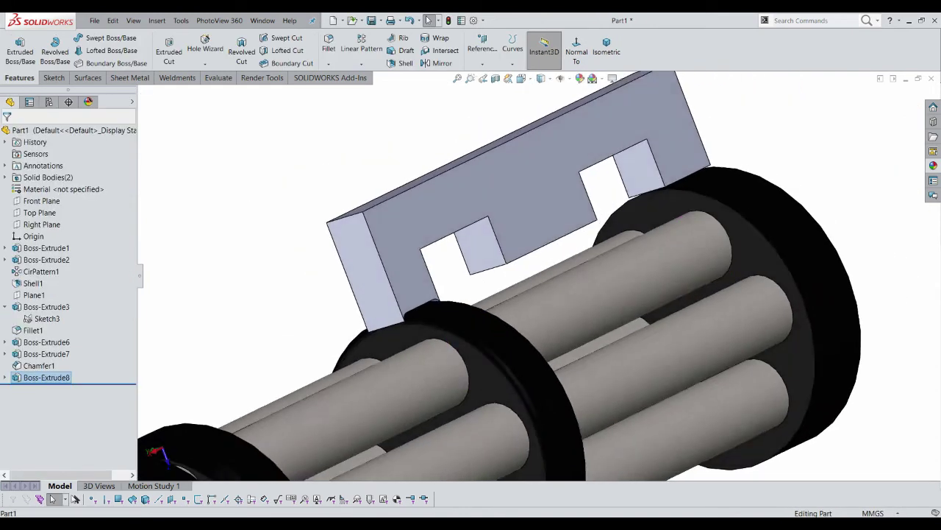
scroll(478, 274, down, 3)
scroll(478, 273, down, 2)
middle_drag(478, 274, 441, 280)
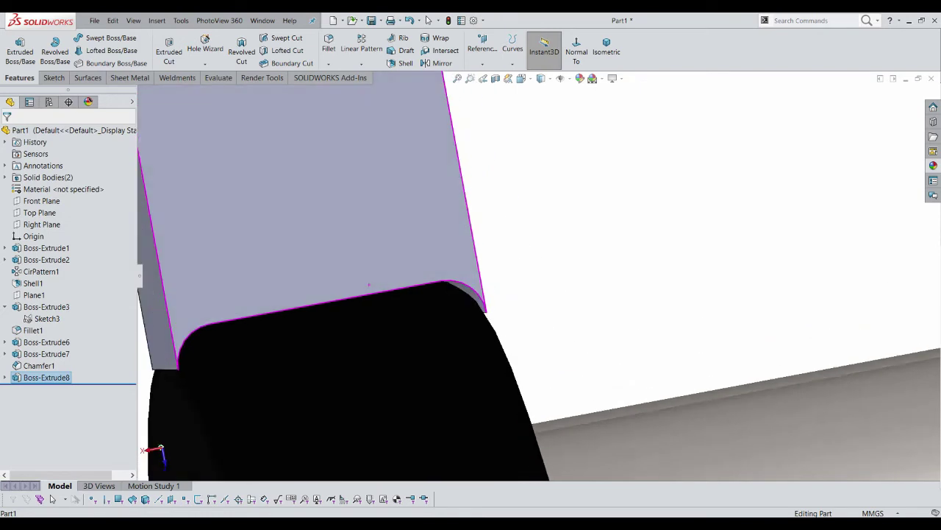
scroll(439, 287, up, 5)
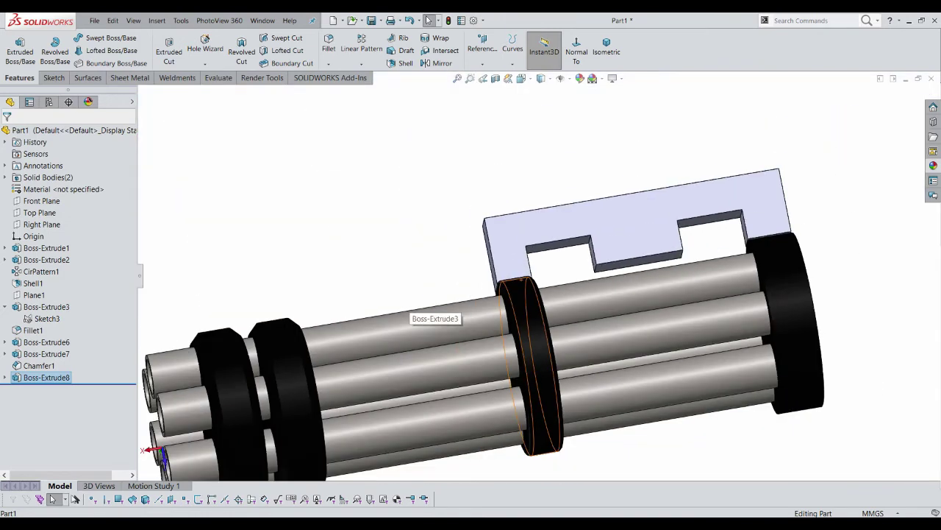
scroll(439, 286, down, 4)
click(328, 64)
click(346, 86)
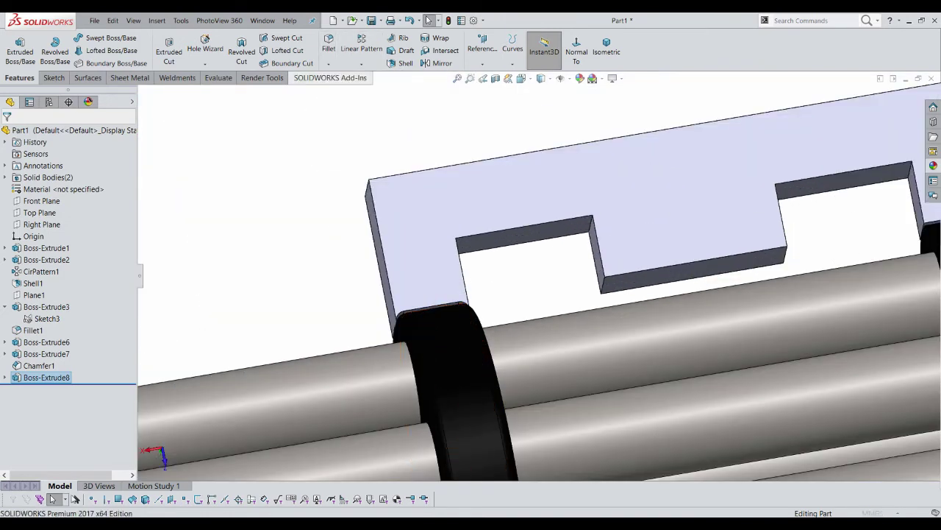
scroll(537, 276, down, 2)
click(658, 408)
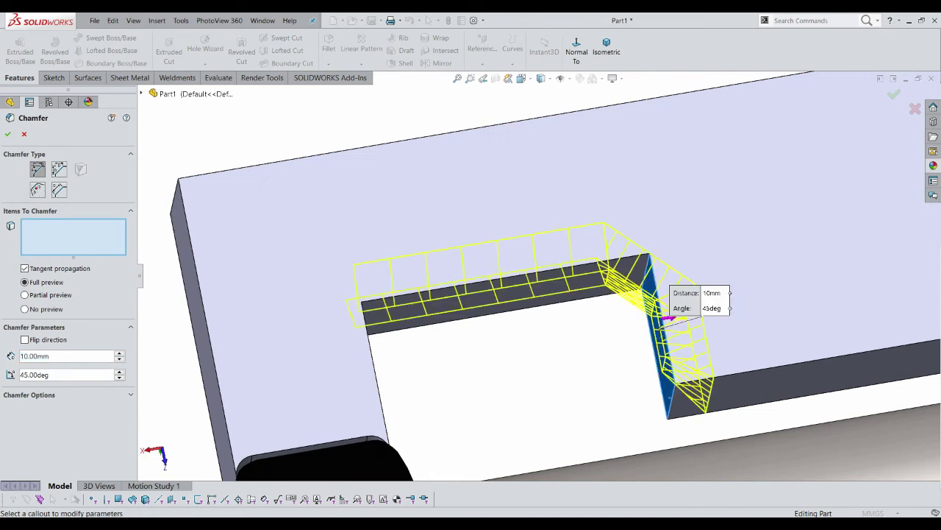
scroll(530, 272, up, 2)
click(838, 311)
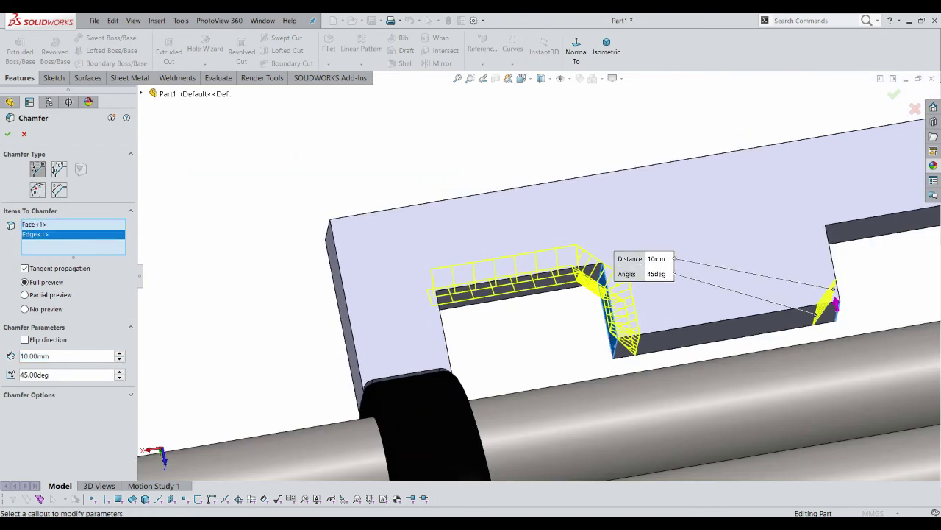
scroll(578, 228, down, 5)
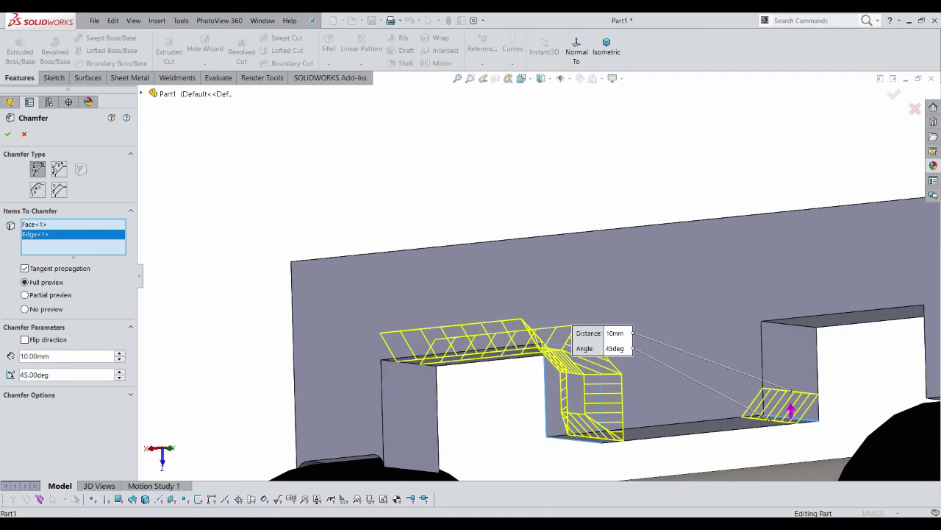
mouse_move(537, 294)
middle_down()
mouse_move(515, 280)
mouse_move(500, 309)
mouse_move(515, 323)
mouse_move(529, 317)
mouse_move(515, 320)
middle_up()
right_click(65, 234)
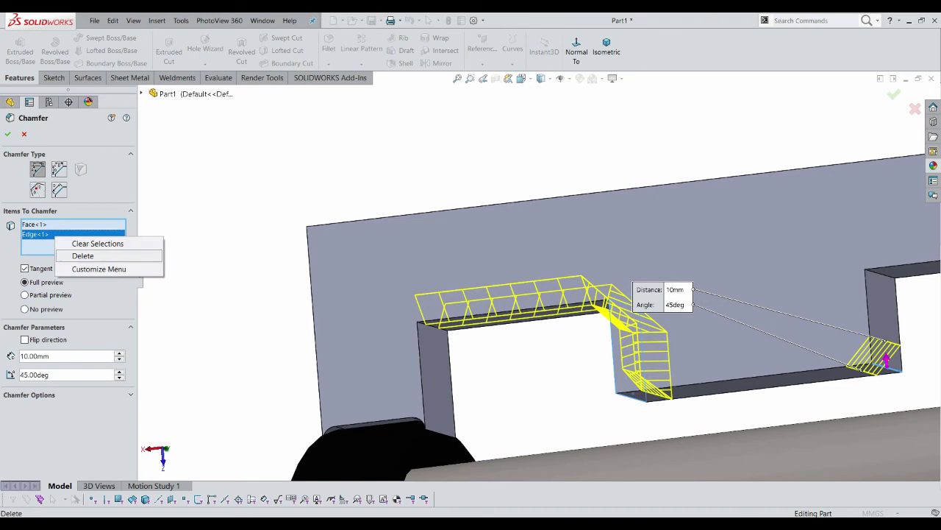
click(81, 254)
click(879, 324)
scroll(478, 272, up, 3)
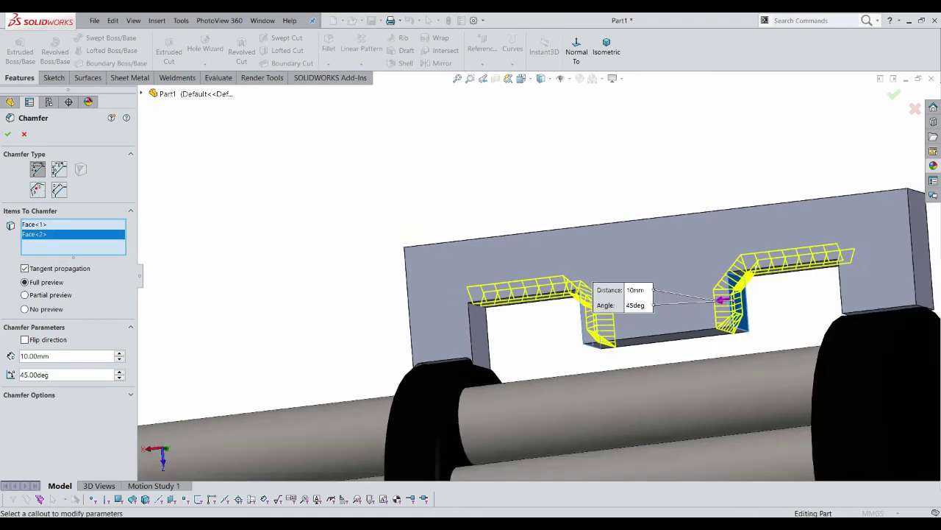
key(Return)
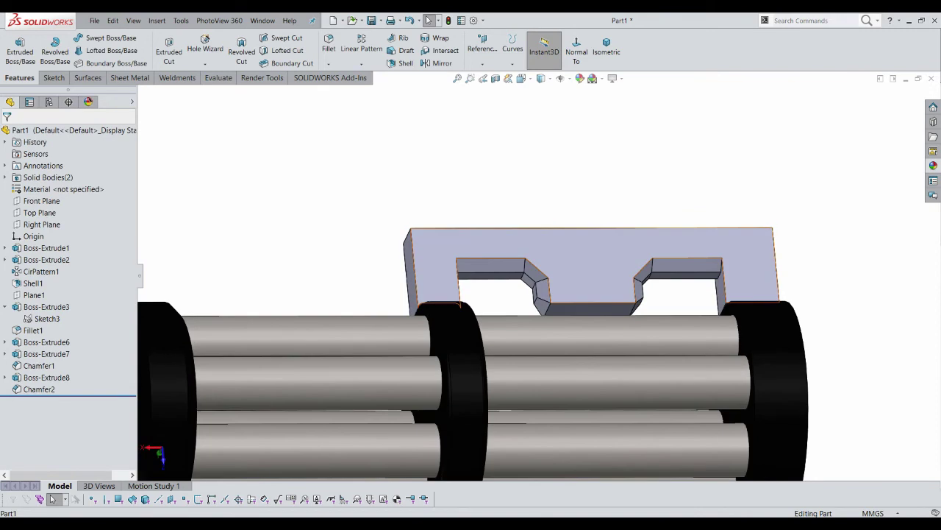
key(ctrl+z)
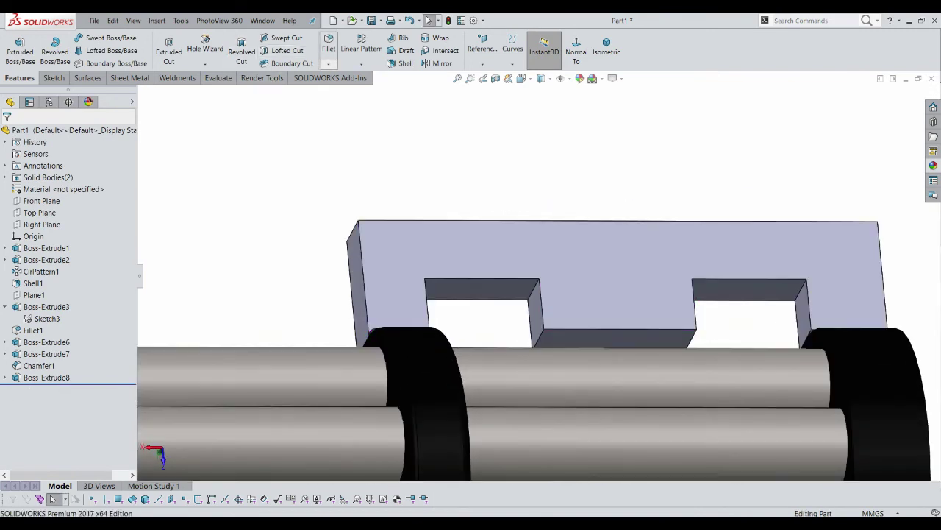
click(329, 63)
Chamfer both notch corner edges at 25 mm distance and 70° angle
click(544, 332)
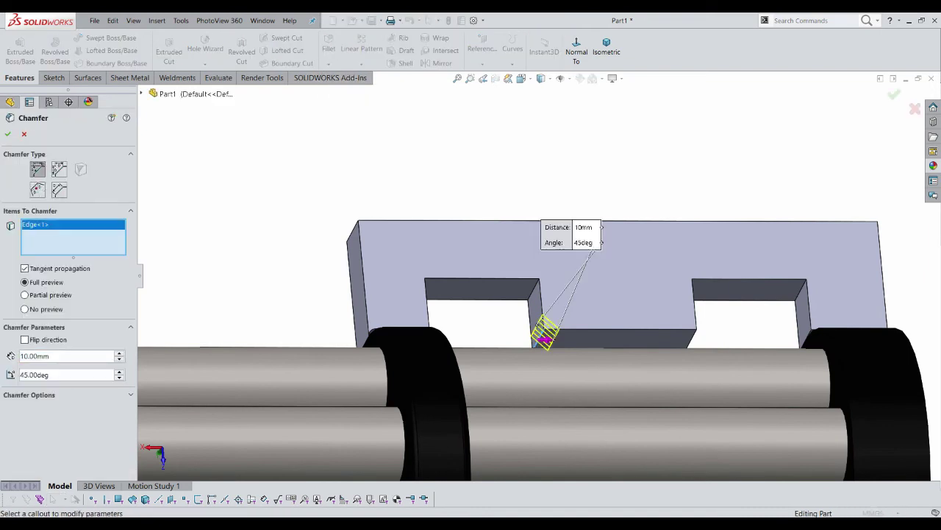
text(25)
key(Return)
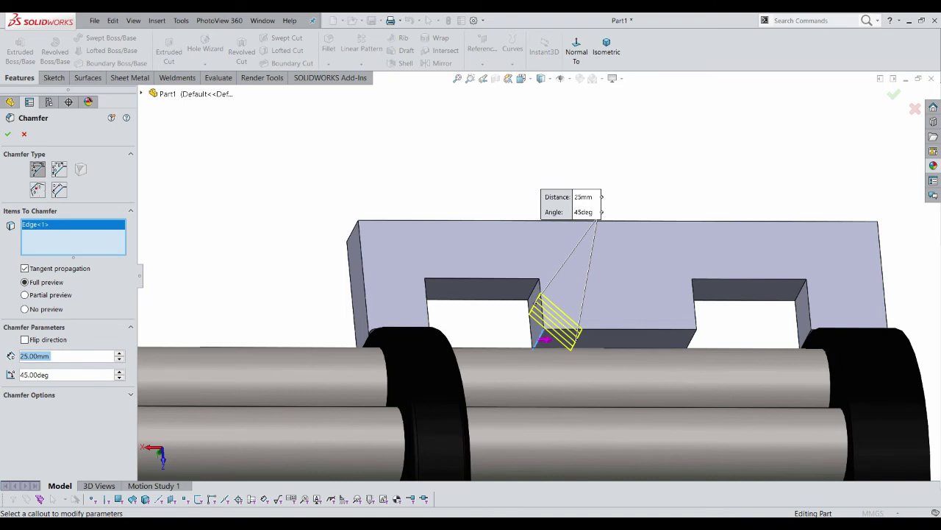
click(692, 338)
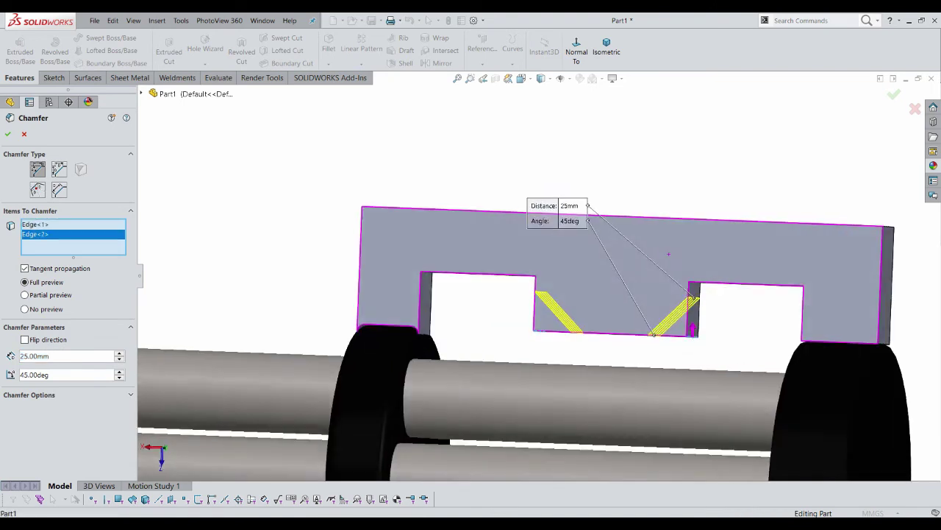
middle_drag(691, 338, 666, 317)
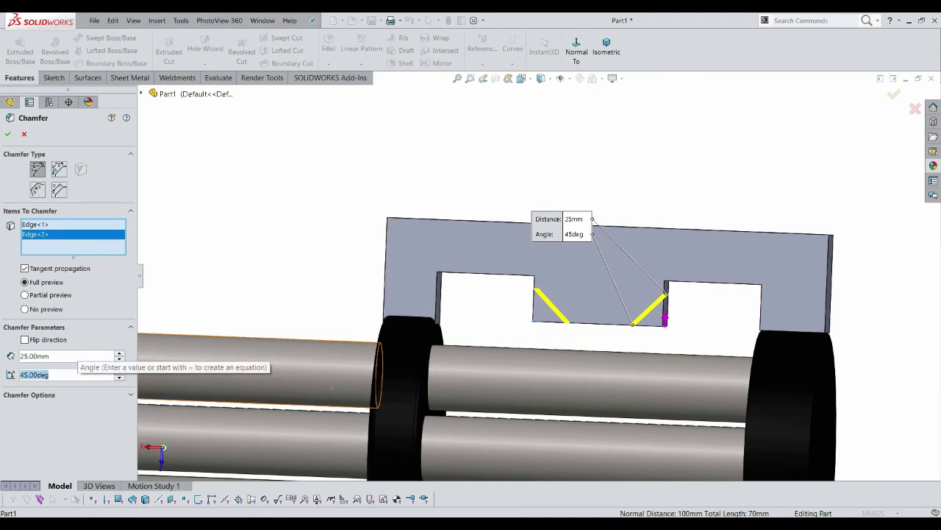
text(70)
key(Return)
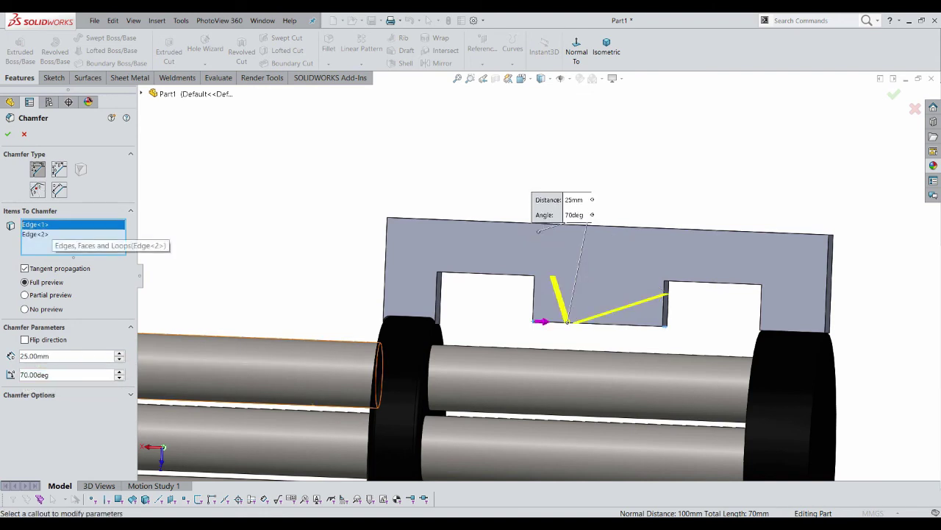
Flip the chamfer direction, reduce its distance to 15 mm, and create Chamfer3
key(shift+z)
key(shift+z)
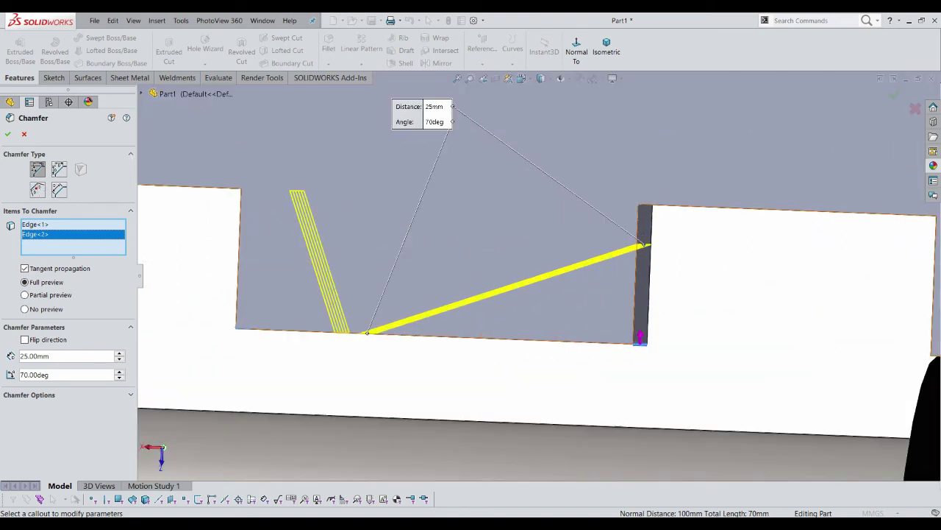
click(24, 339)
key(z)
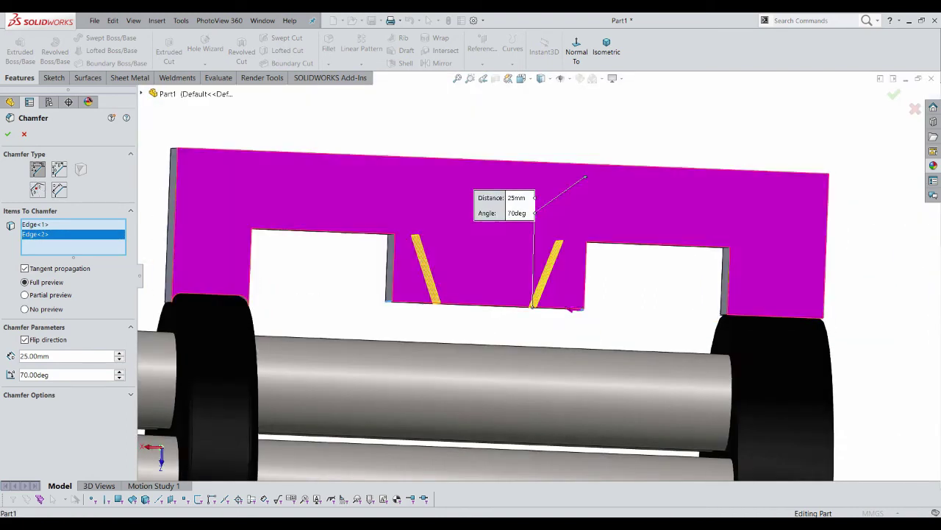
key(z)
scroll(447, 287, down, 2)
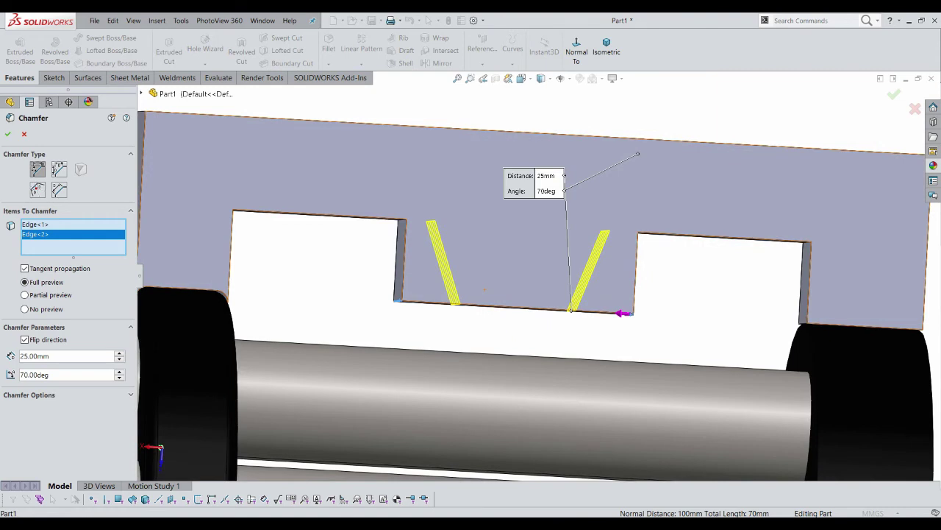
text(20)
key(Return)
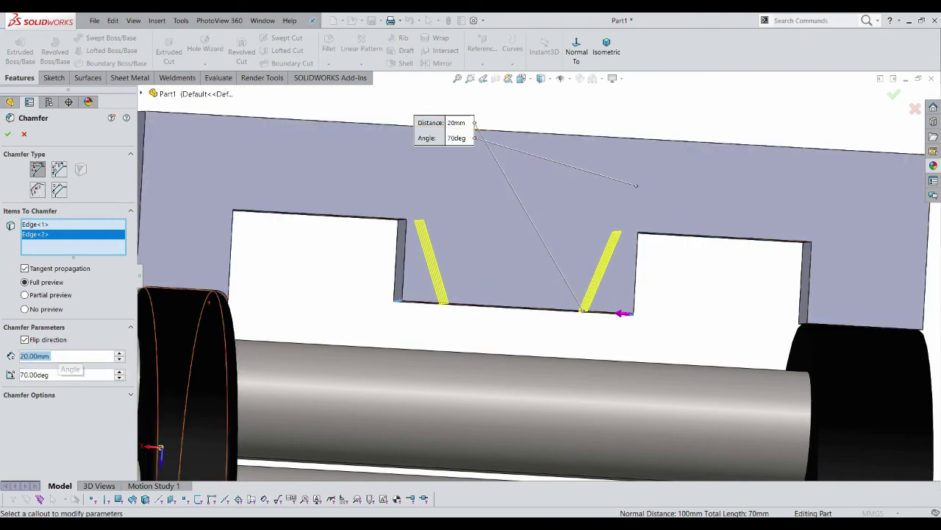
text(15)
key(Return)
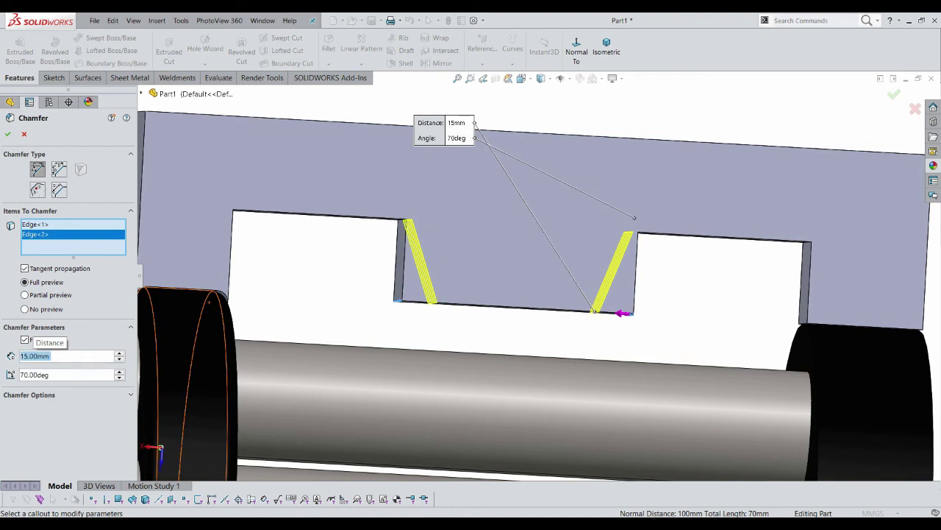
key(Return)
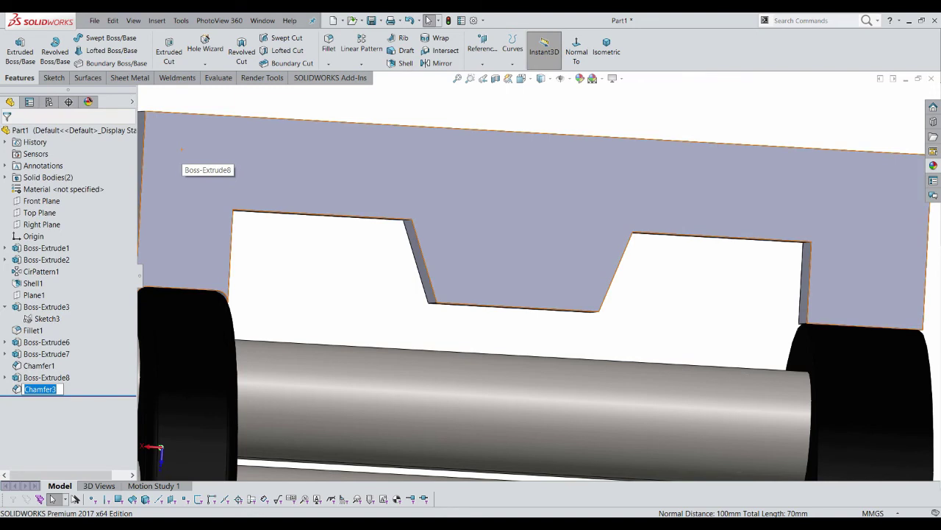
key(Return)
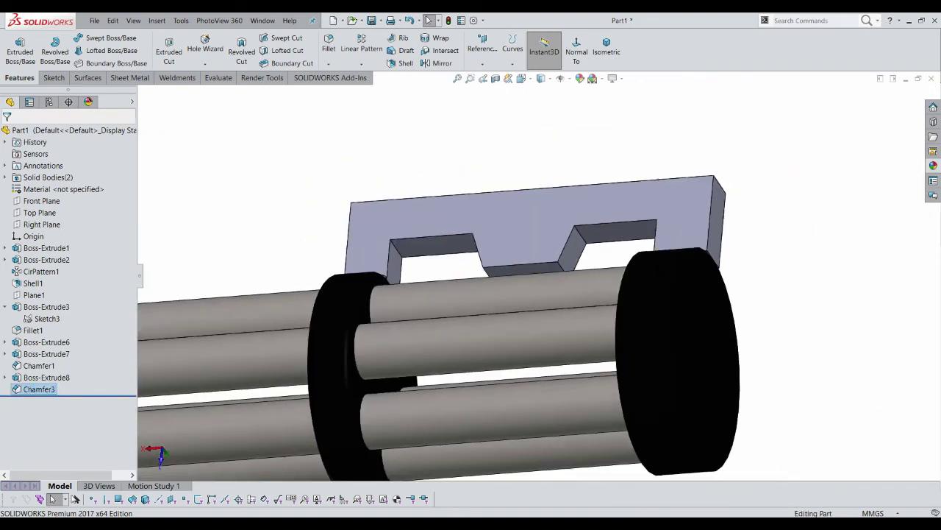
Start a fillet on the left opening's edges, then clear those edge picks
click(329, 43)
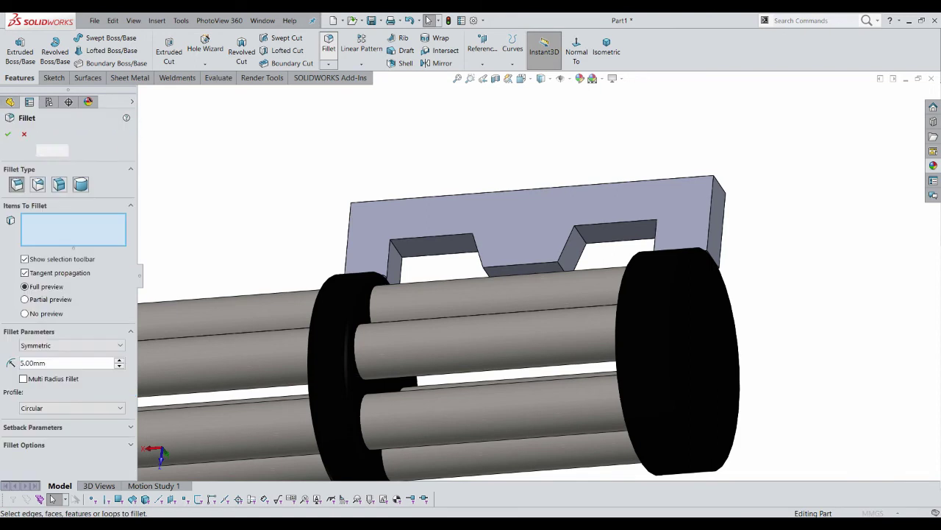
click(431, 235)
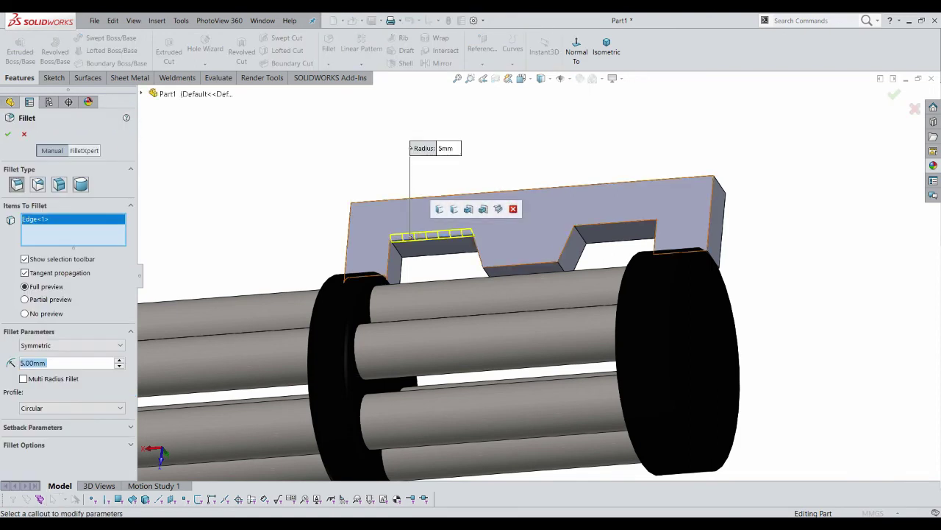
scroll(388, 238, up, 3)
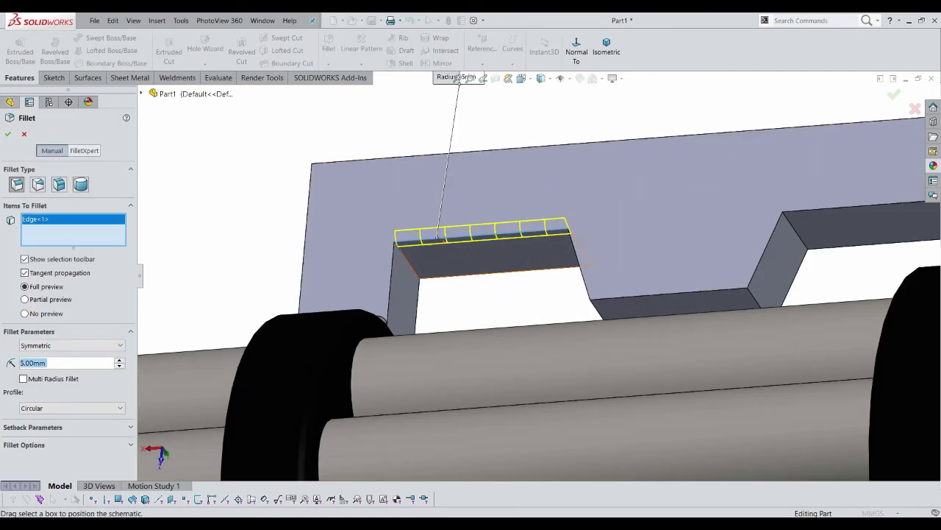
scroll(397, 279, up, 1)
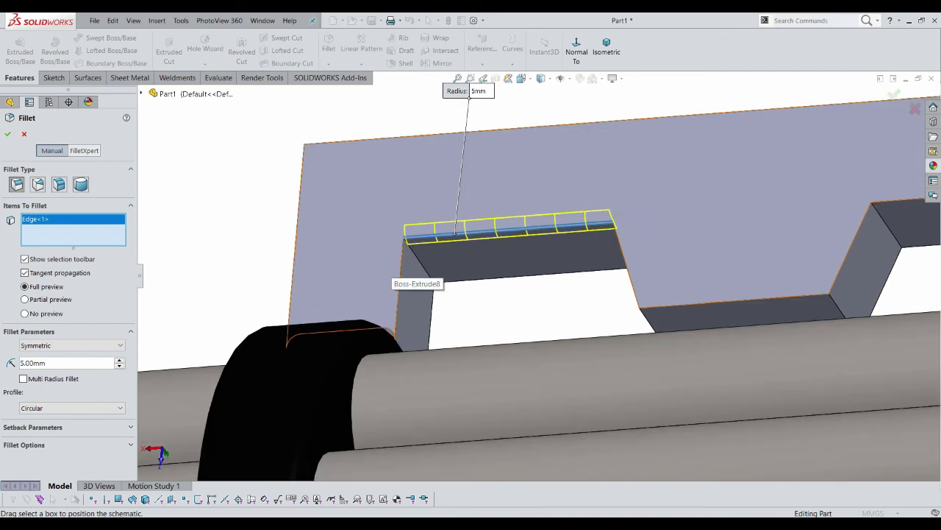
click(397, 287)
right_click(74, 222)
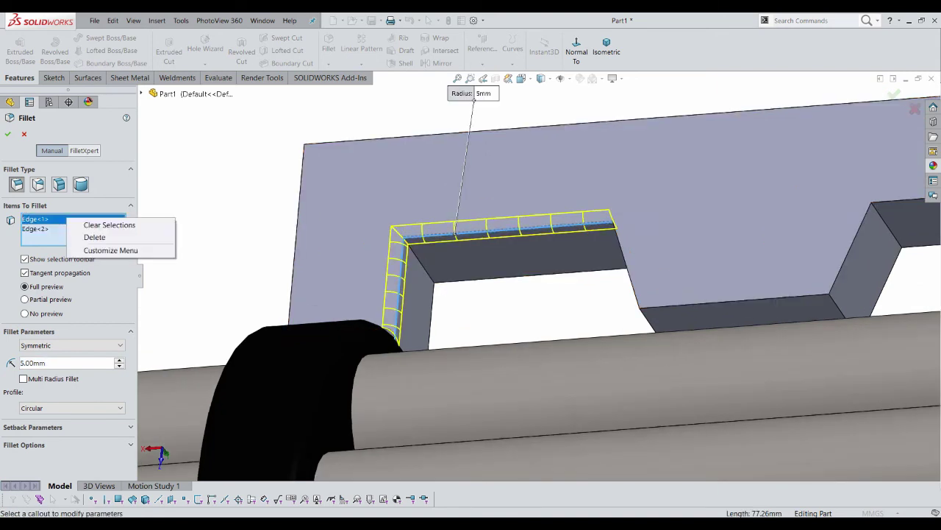
click(103, 223)
Fillet the top faces of both openings and the notch face at 5 mm
click(514, 253)
middle_drag(515, 253, 559, 243)
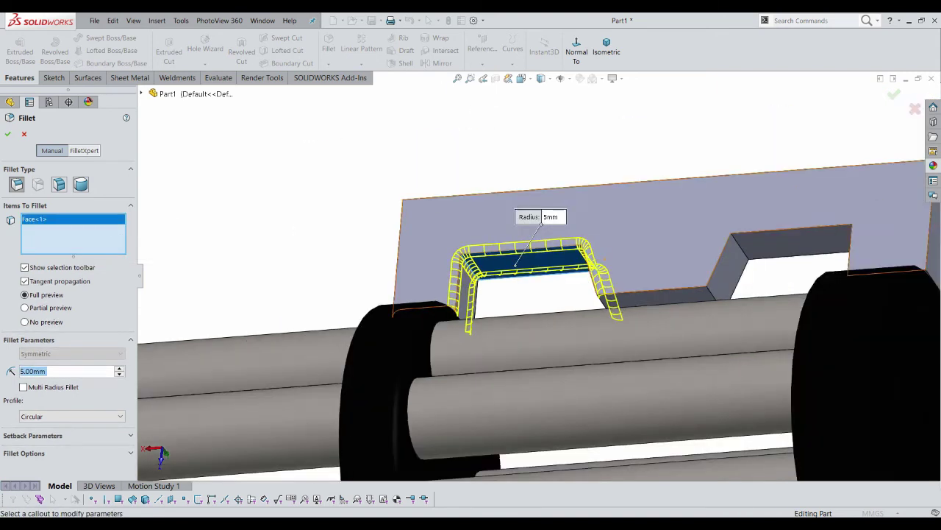
scroll(559, 242, up, 2)
scroll(669, 259, down, 2)
click(670, 259)
click(478, 322)
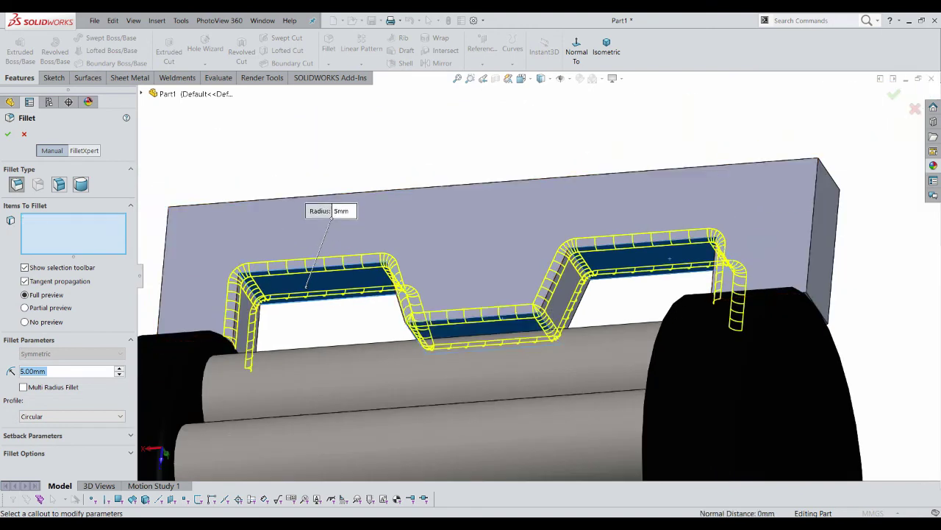
middle_drag(478, 322, 676, 257)
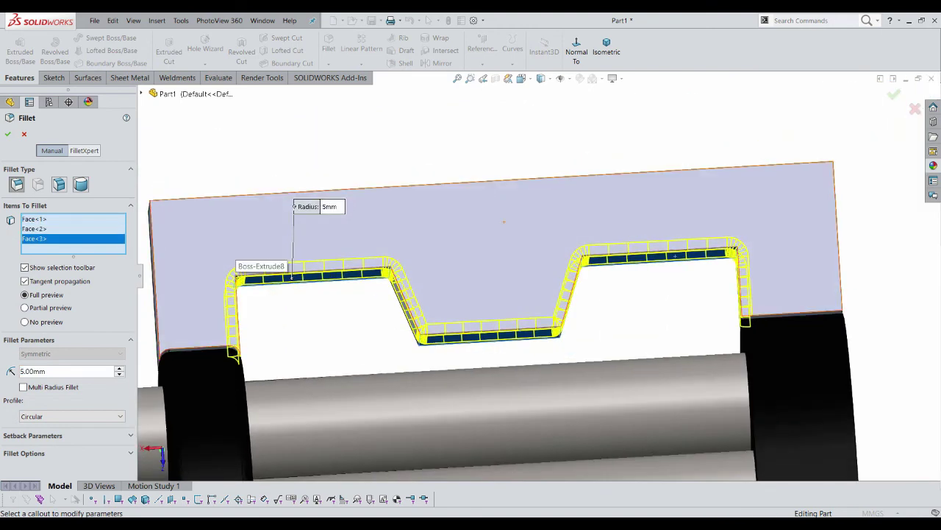
key(Return)
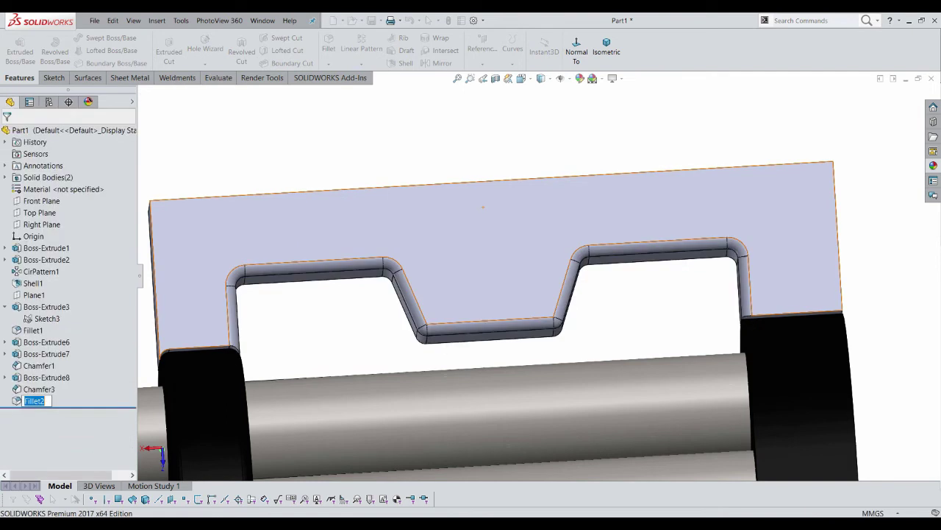
scroll(538, 280, up, 1)
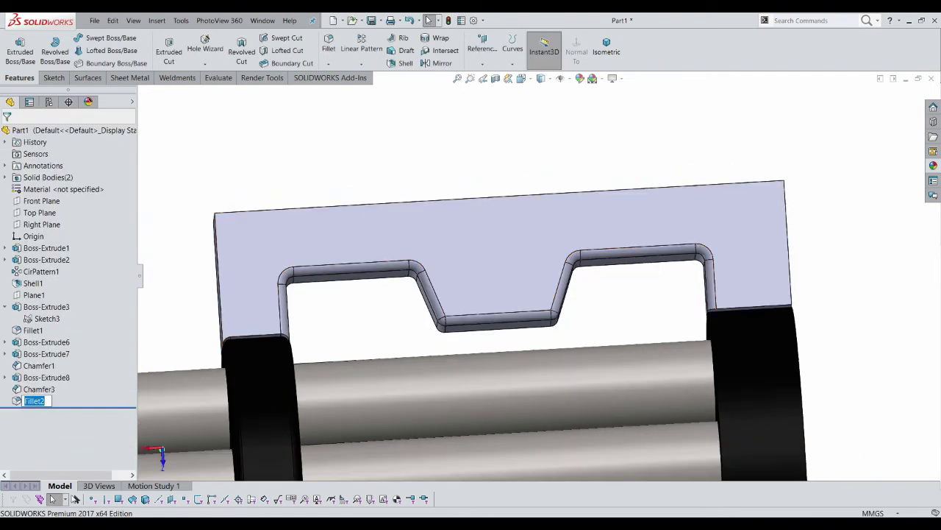
middle_drag(538, 279, 618, 238)
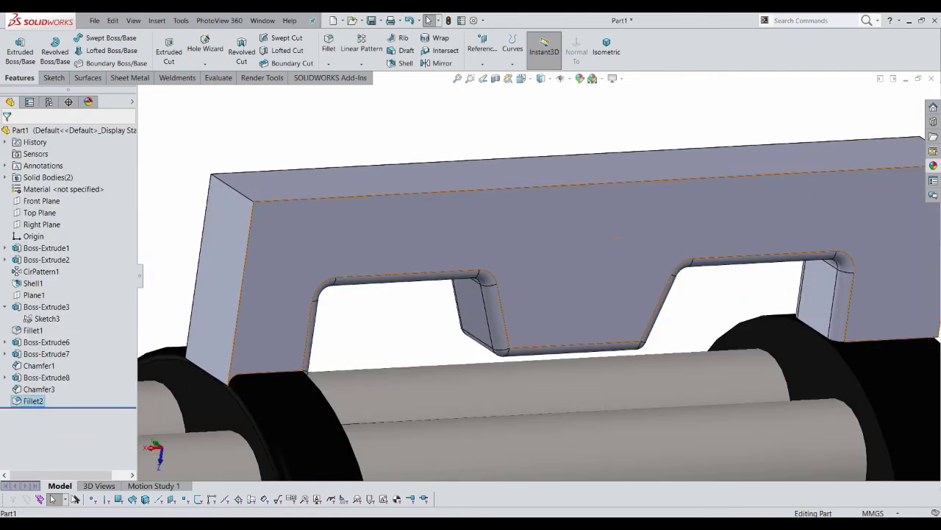
scroll(617, 238, up, 2)
mouse_move(617, 237)
middle_down()
mouse_move(441, 243)
mouse_move(559, 246)
middle_up()
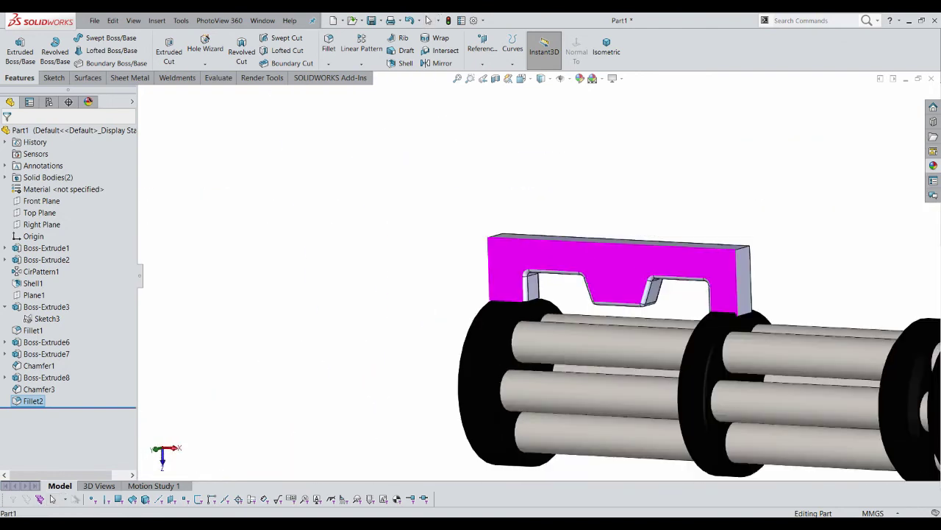
key(ctrl+7)
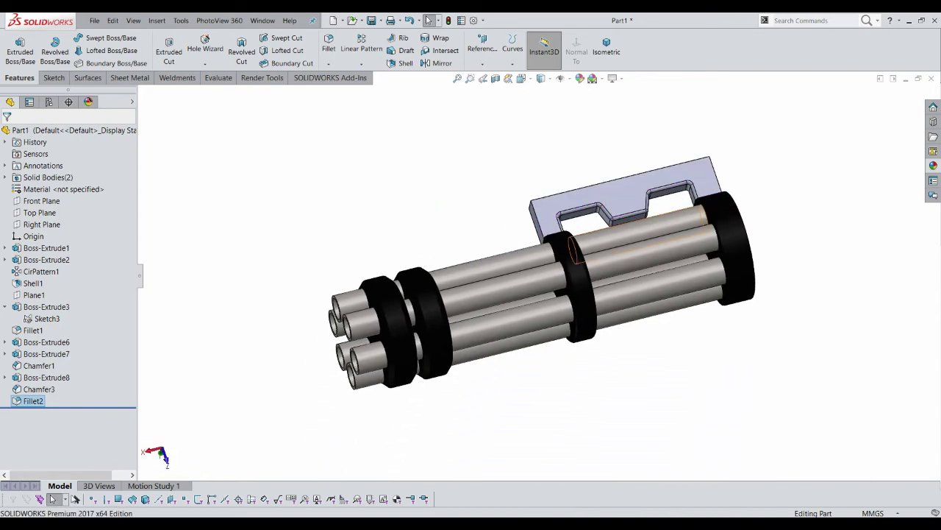
scroll(617, 193, down, 3)
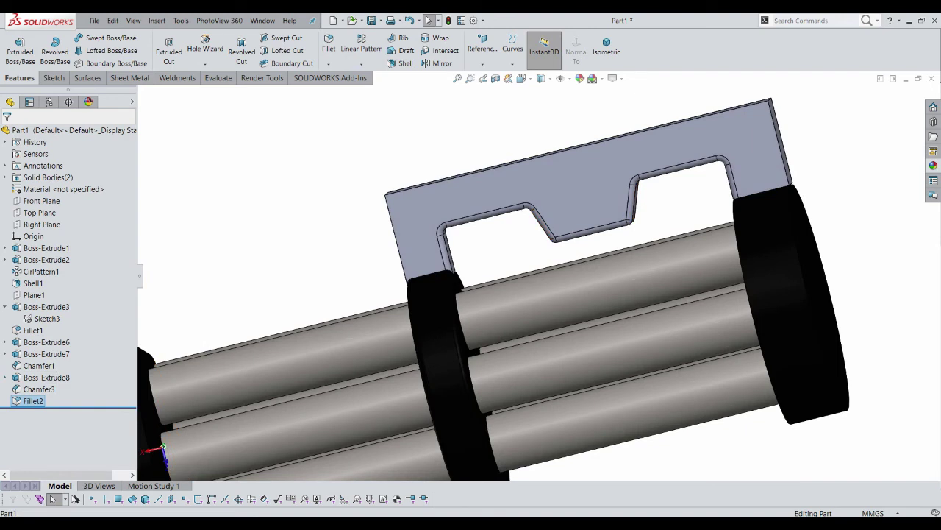
click(5, 377)
right_click(46, 388)
click(49, 360)
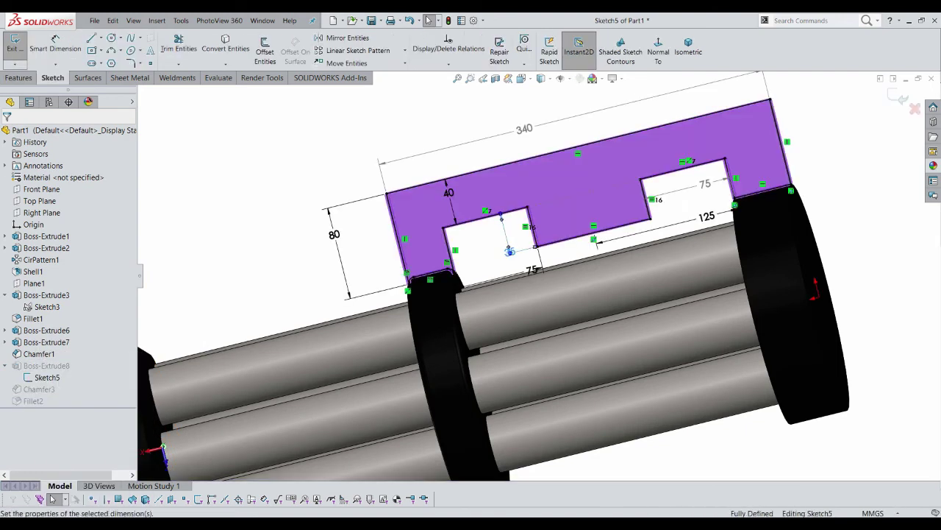
click(509, 251)
scroll(506, 258, down, 3)
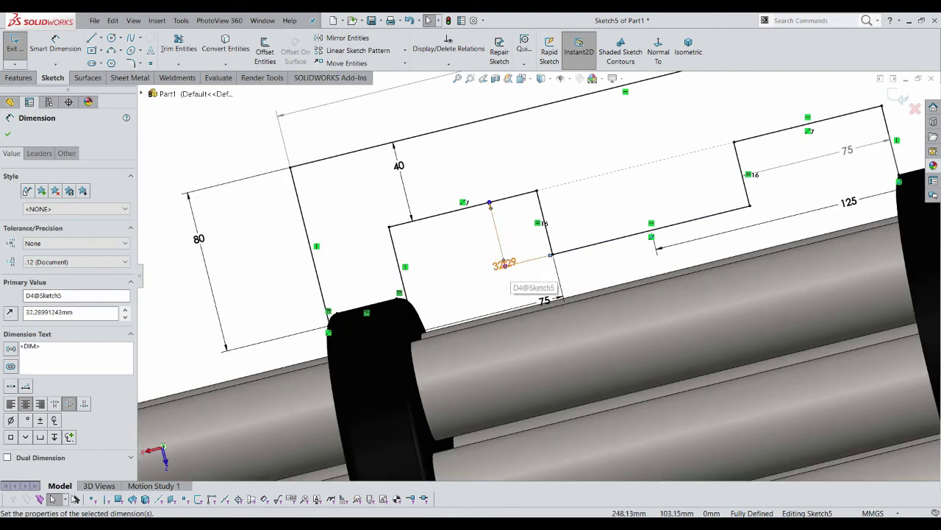
double_click(504, 264)
key(Return)
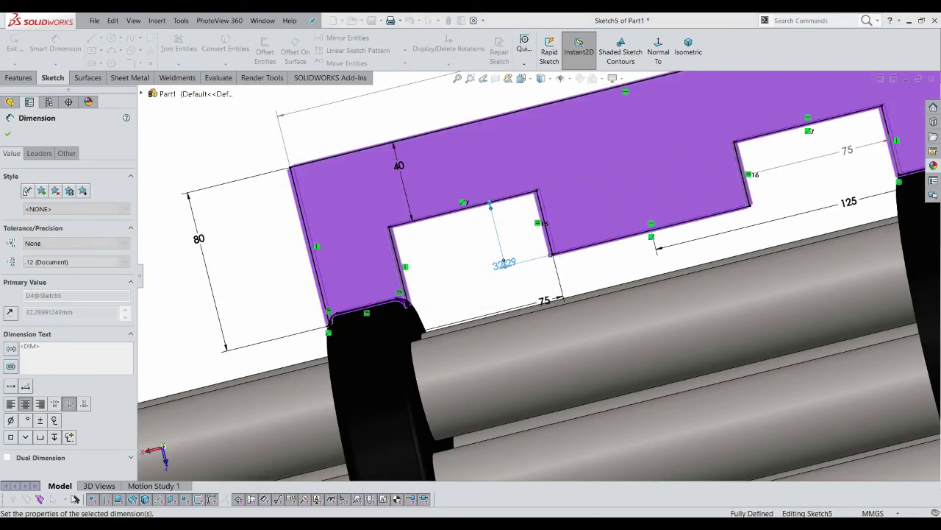
text(30)
key(ctrl+b)
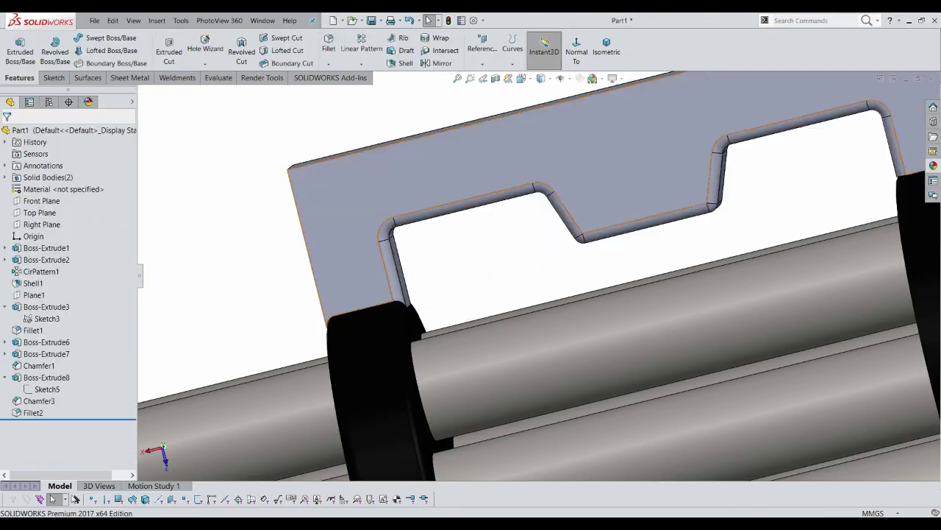
scroll(539, 274, up, 3)
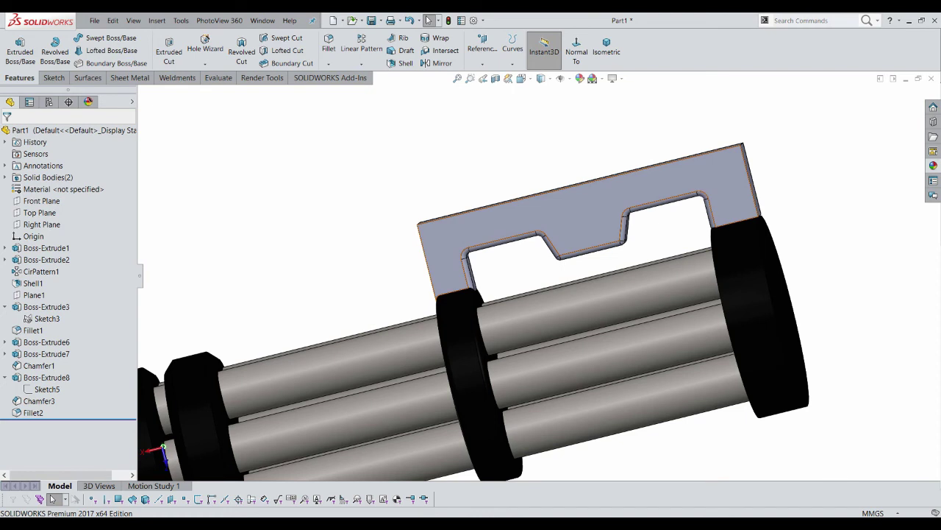
middle_drag(515, 309, 441, 280)
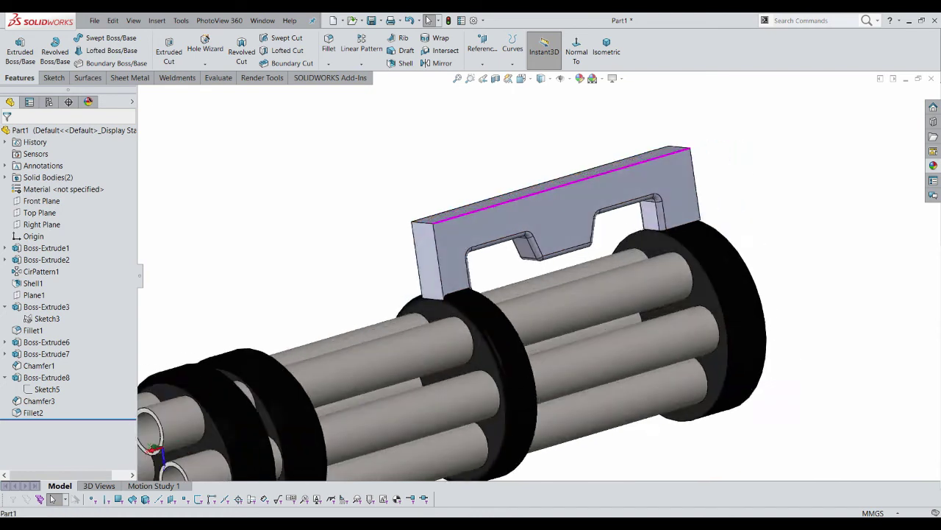
scroll(515, 279, down, 3)
Start a chamfer and select the plate's two top end edges and its top face
click(328, 64)
click(346, 88)
click(434, 232)
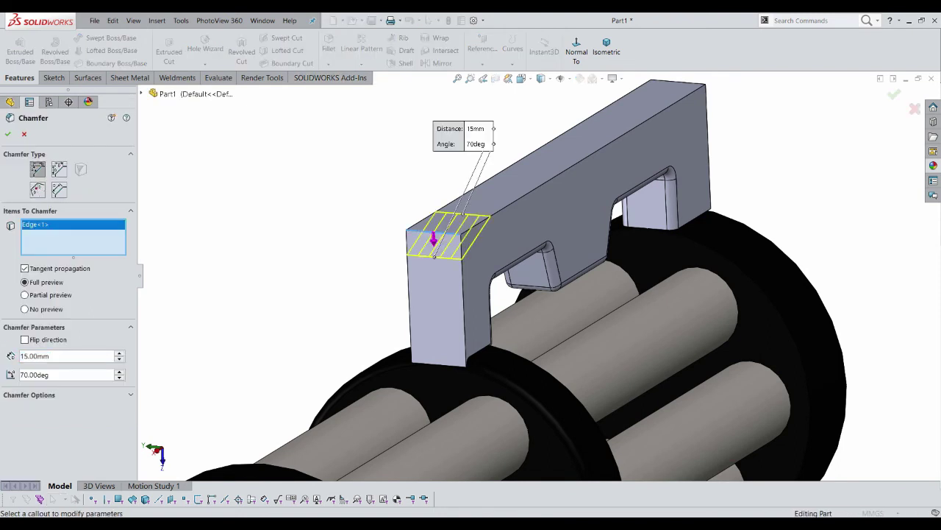
scroll(434, 232, up, 3)
middle_drag(434, 232, 471, 221)
scroll(471, 220, down, 5)
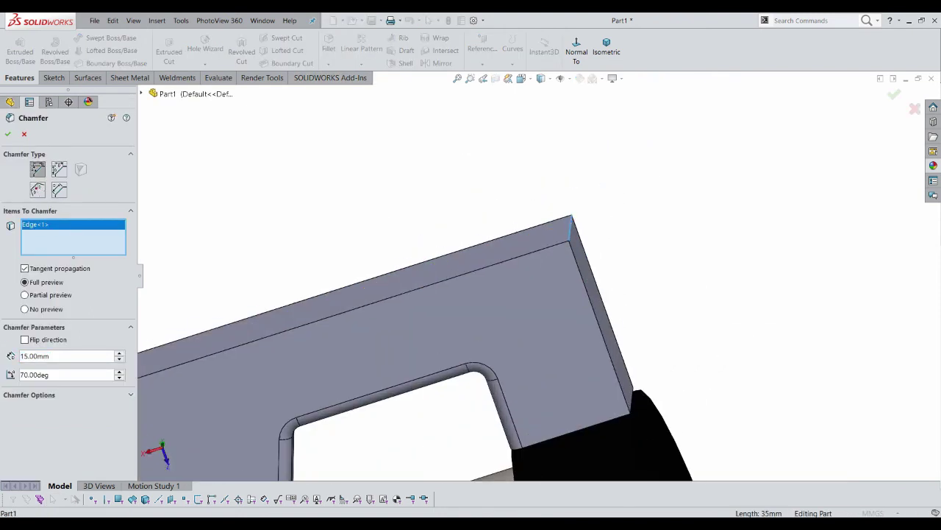
click(571, 228)
scroll(571, 228, up, 2)
scroll(544, 251, up, 2)
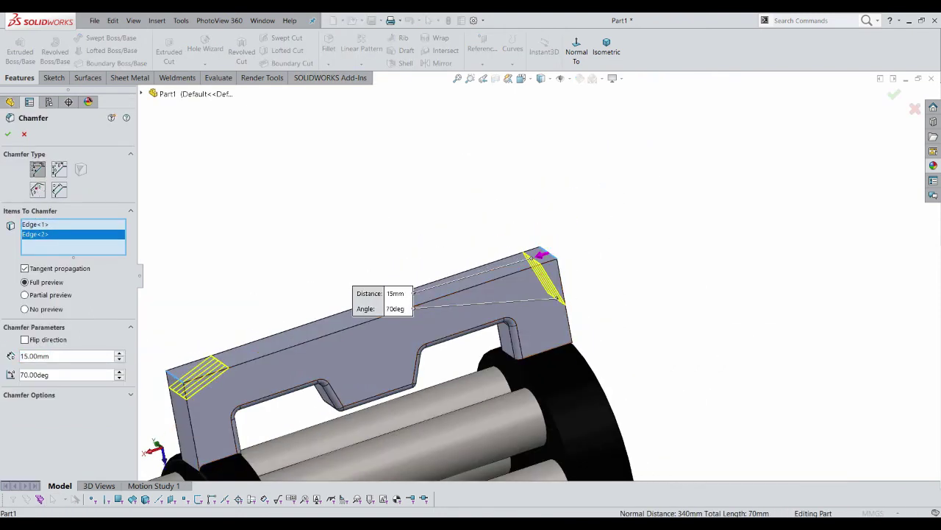
click(368, 324)
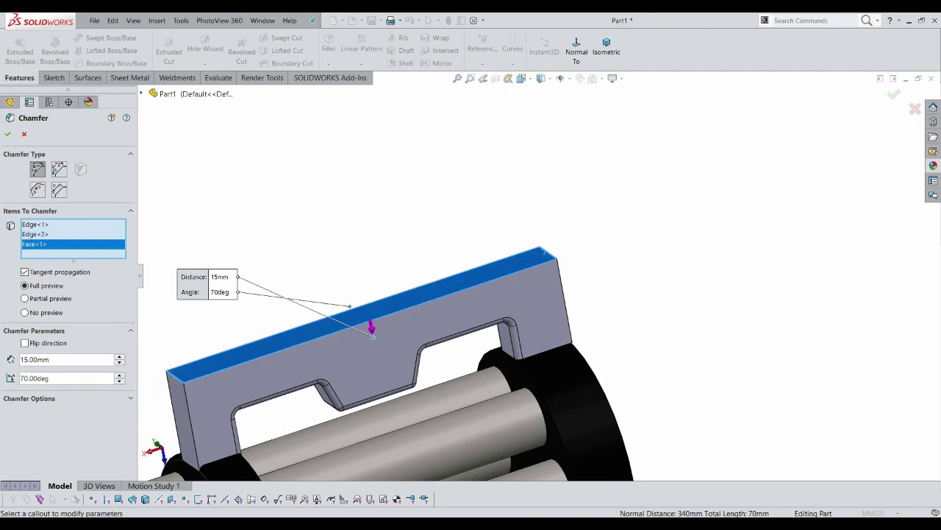
Clear the chamfer selections, reselect the near top end edge and flip its angle side
right_click(74, 243)
click(103, 245)
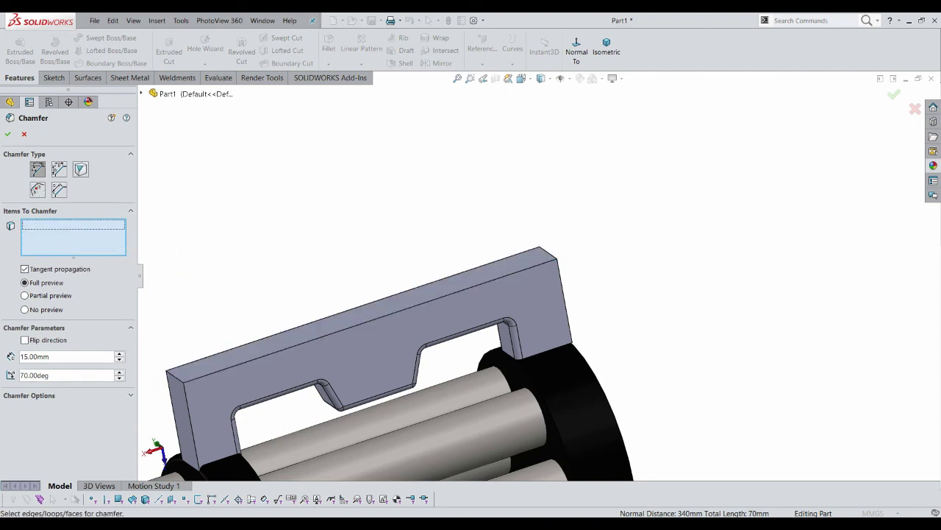
click(171, 377)
scroll(177, 368, up, 3)
scroll(214, 338, down, 2)
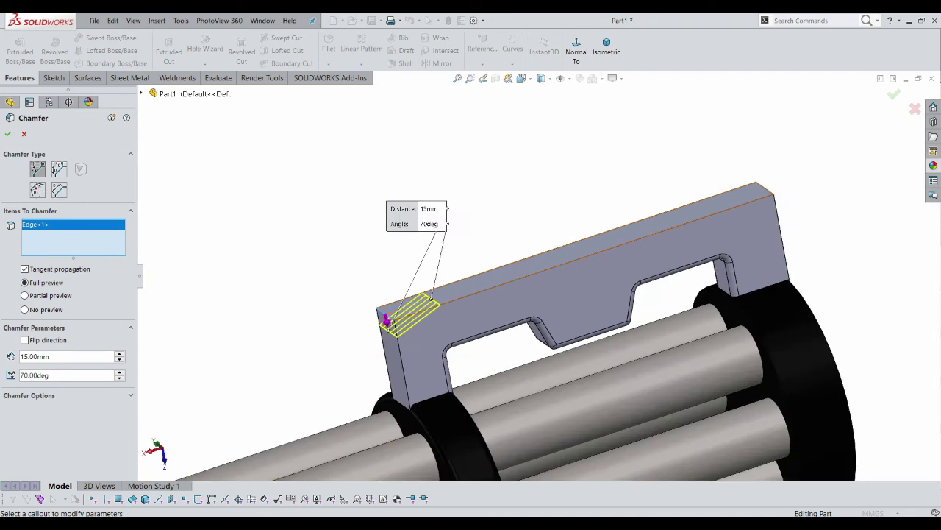
scroll(382, 316, up, 2)
scroll(441, 303, up, 2)
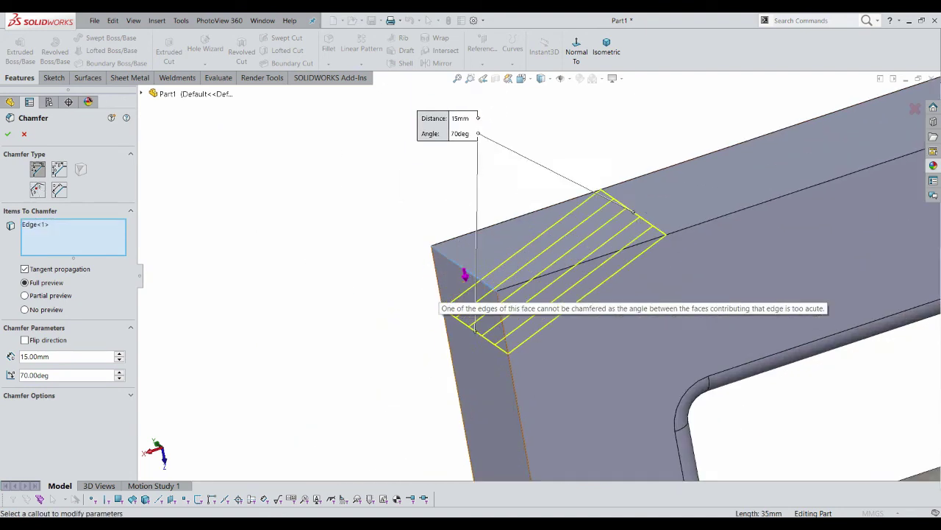
scroll(456, 301, up, 2)
scroll(500, 294, up, 2)
scroll(507, 258, down, 2)
scroll(530, 263, up, 3)
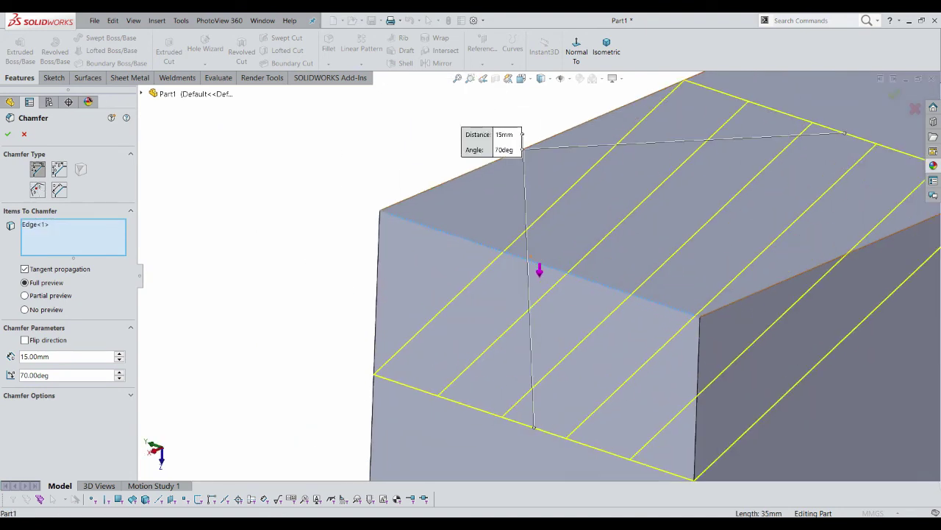
click(539, 271)
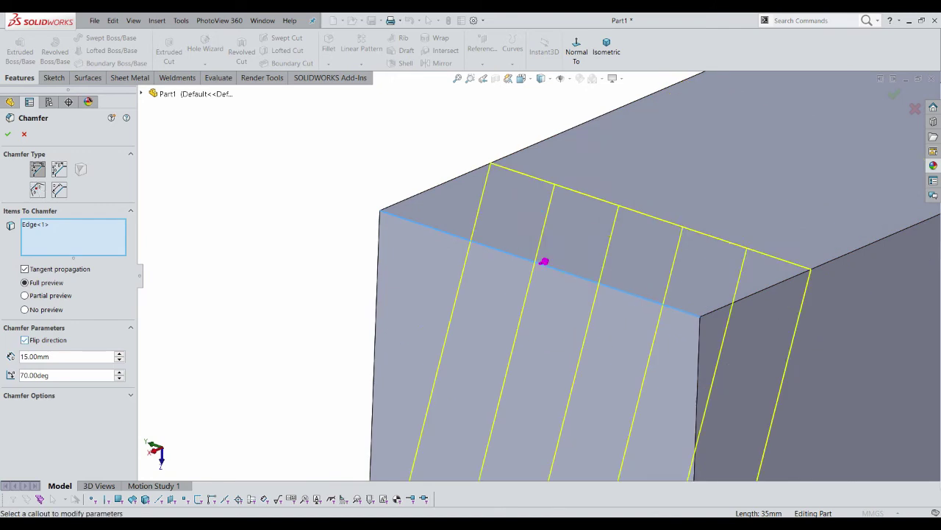
Add the far top end edge, flip it back, and accept the 15 mm, 70° chamfer
scroll(540, 271, down, 3)
scroll(540, 270, down, 2)
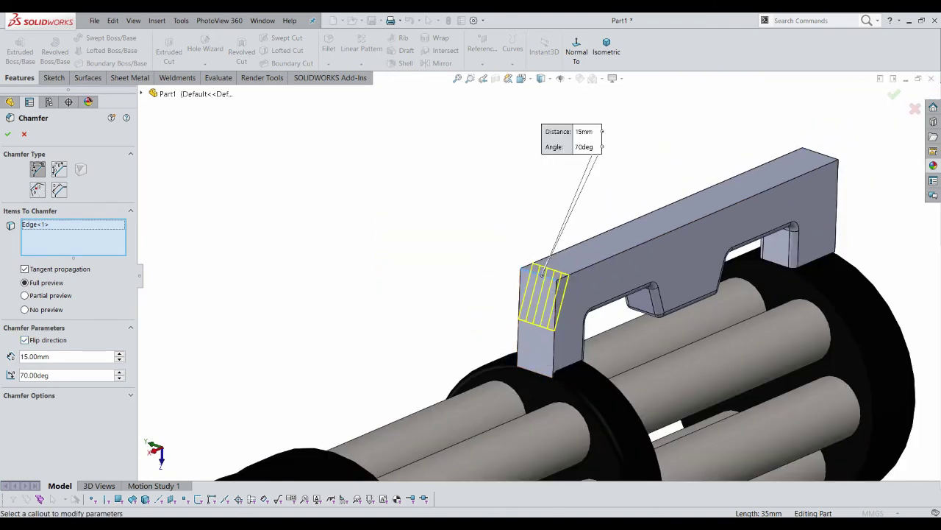
click(818, 164)
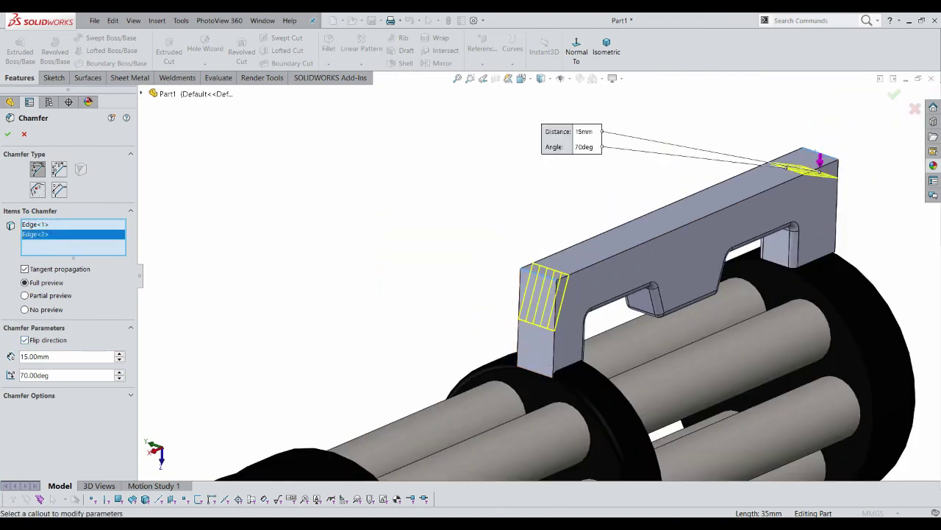
middle_drag(818, 165, 809, 147)
scroll(809, 147, up, 3)
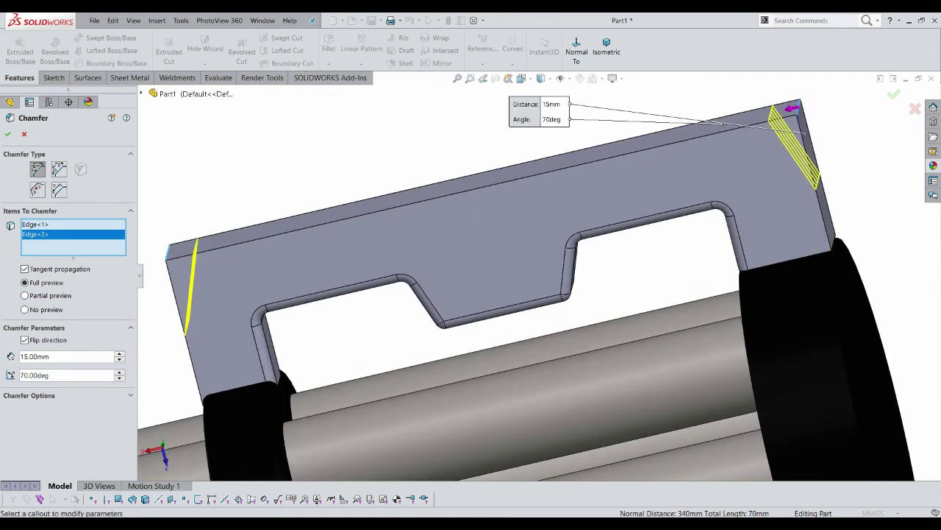
click(791, 108)
scroll(537, 279, down, 3)
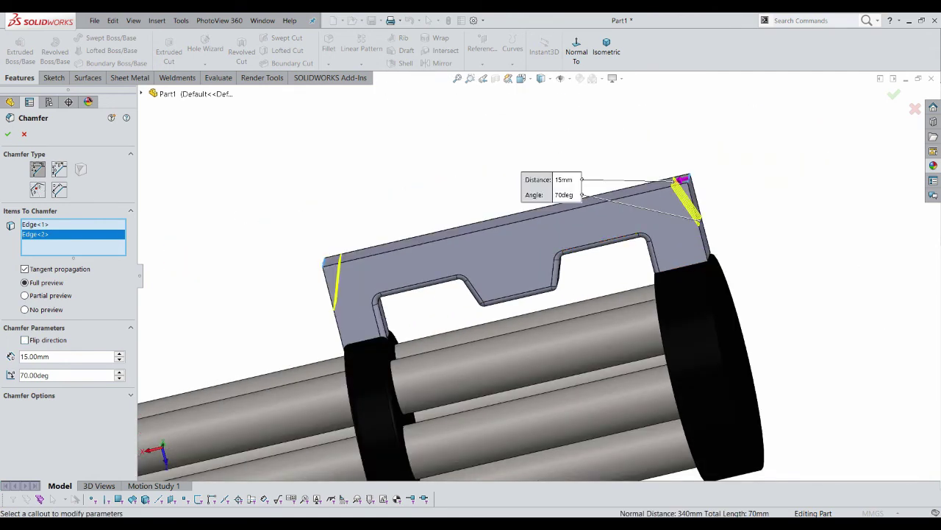
scroll(451, 326, down, 3)
key(Return)
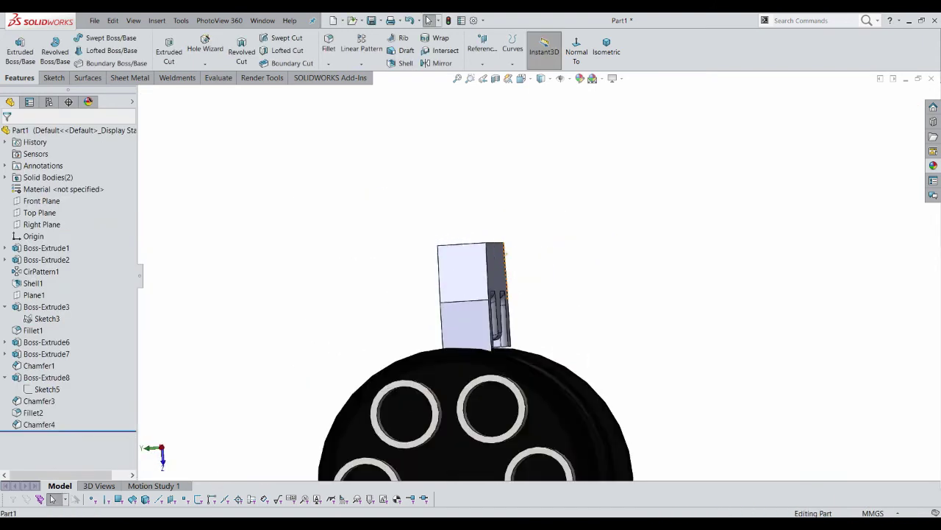
Try a sketch on the handle's end face, then undo it
right_click(478, 228)
click(507, 274)
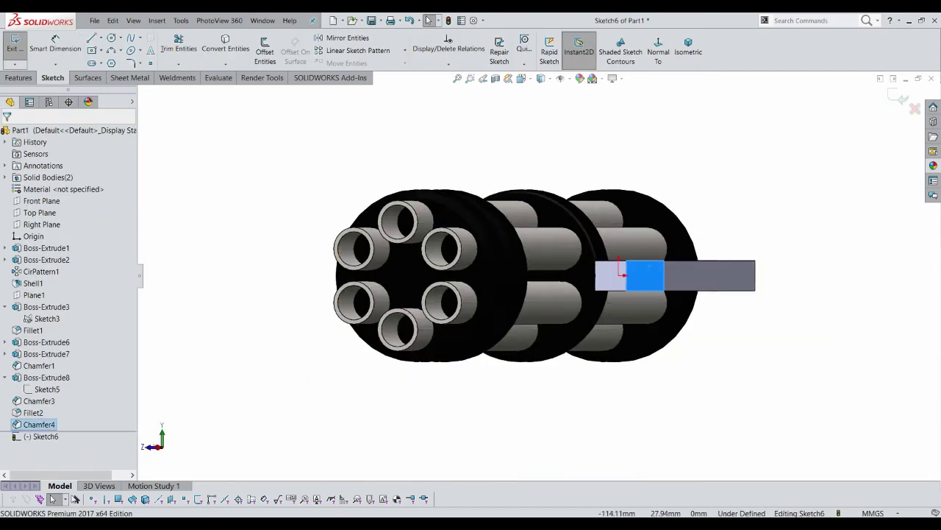
middle_drag(706, 275, 625, 290)
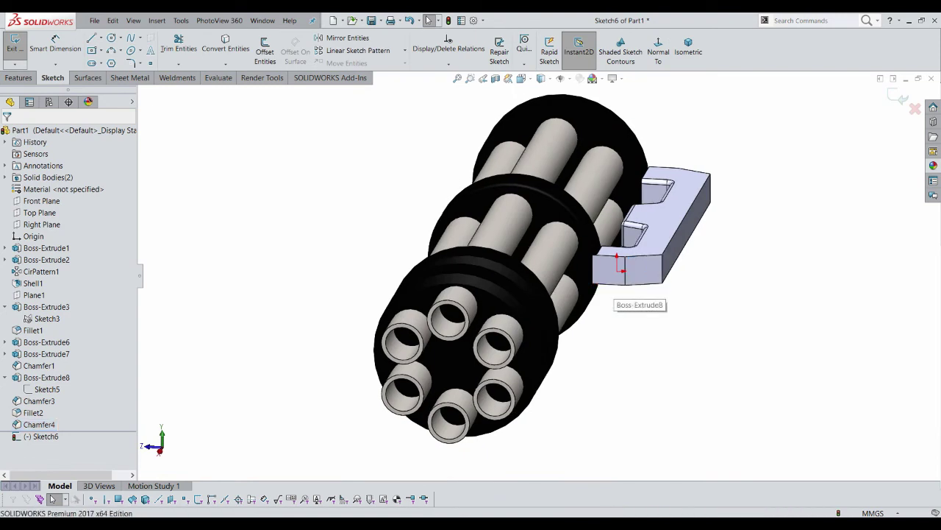
key(ctrl+z)
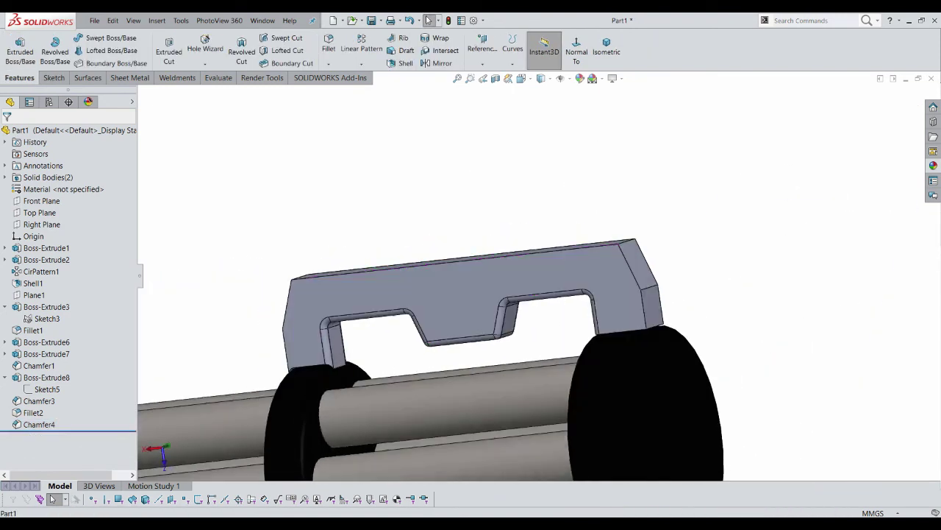
Start a new sketch on the Right Plane and view it end-on
right_click(42, 225)
click(73, 207)
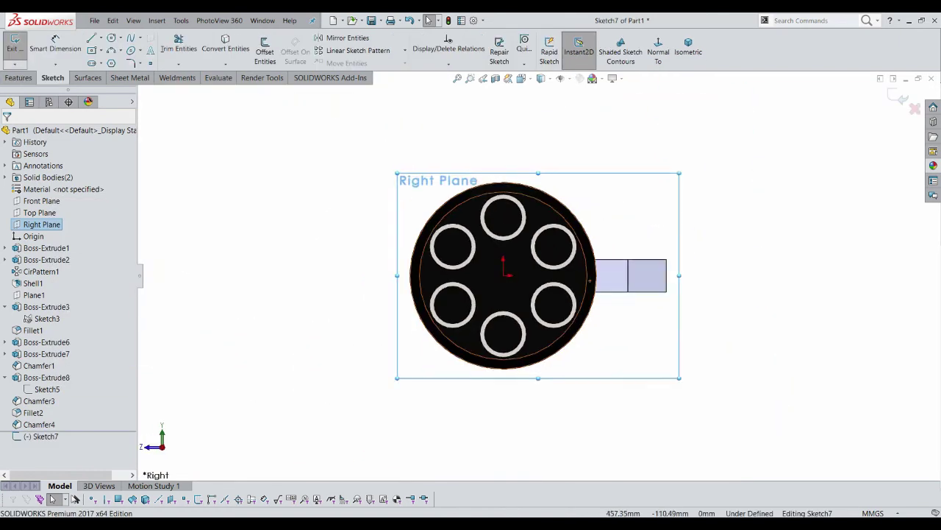
key(space)
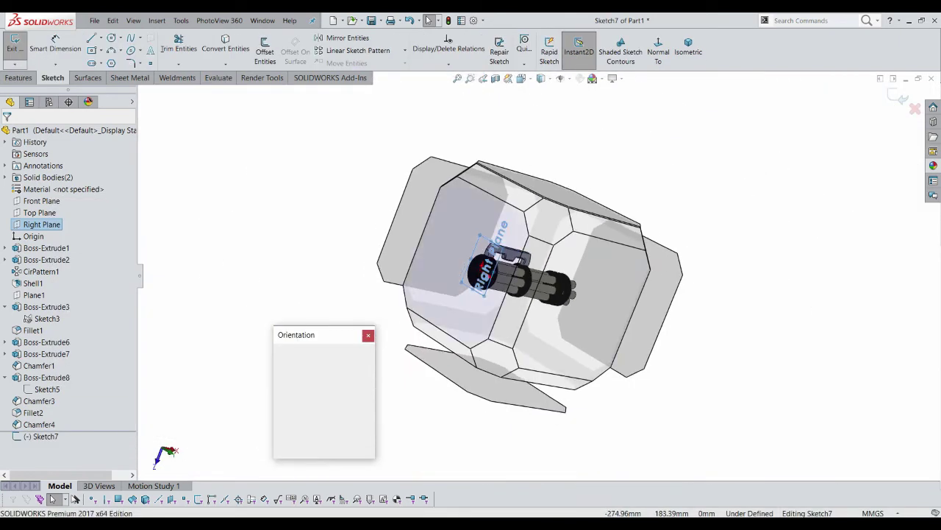
click(91, 37)
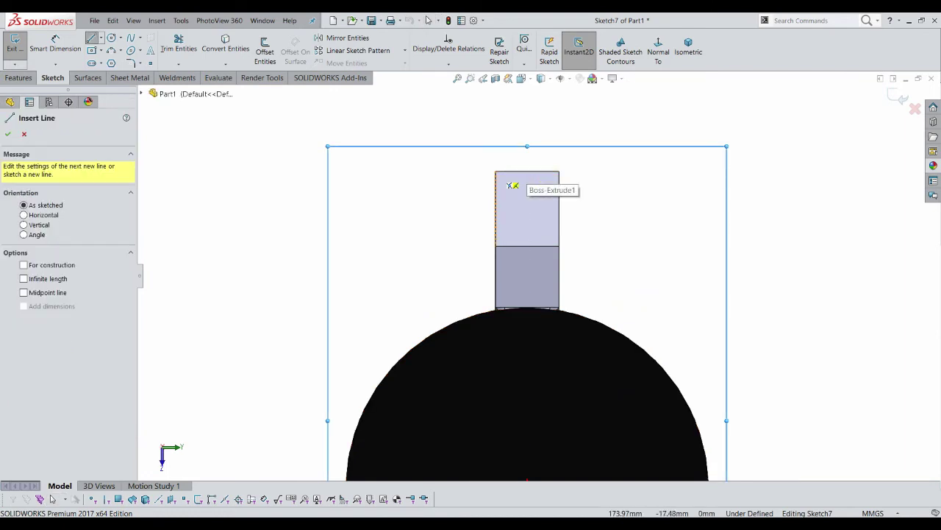
Draw a reference line on the plate's top edge and a centre rectangle at its midpoint
drag(496, 171, 559, 171)
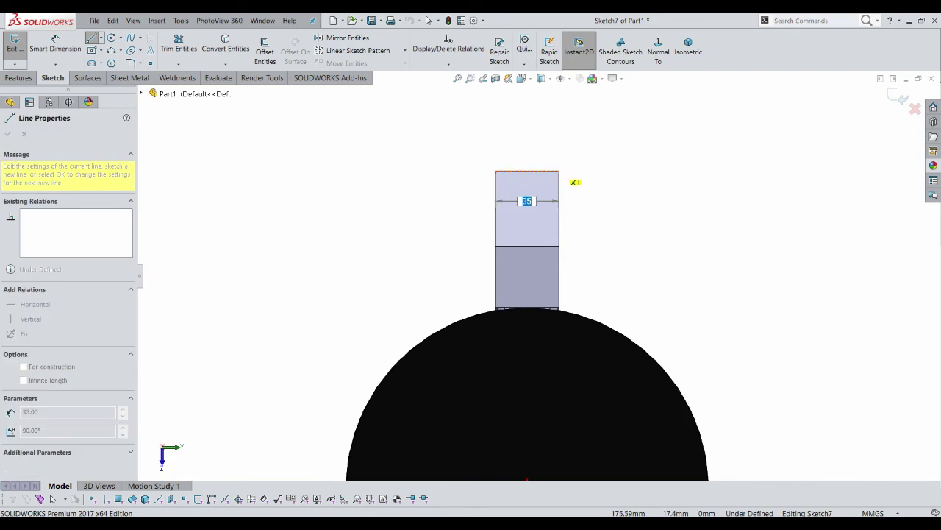
key(Escape)
click(91, 50)
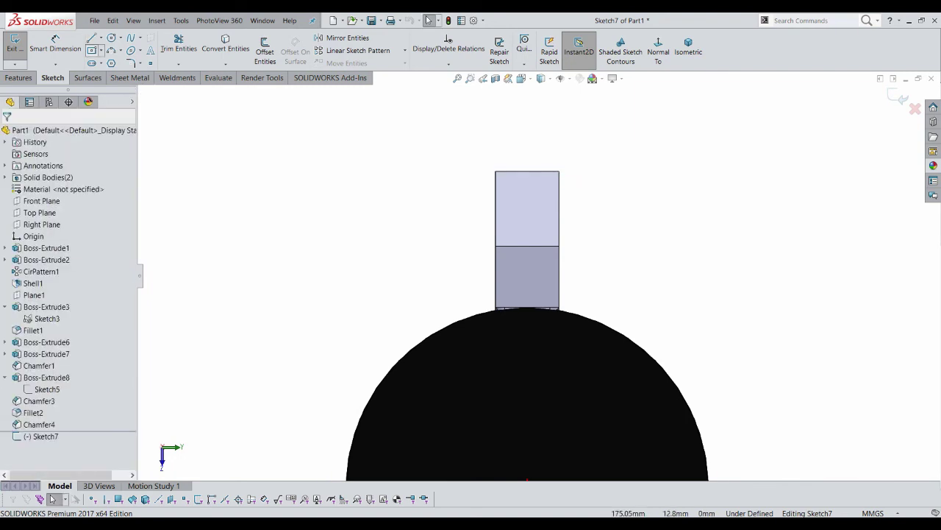
click(527, 171)
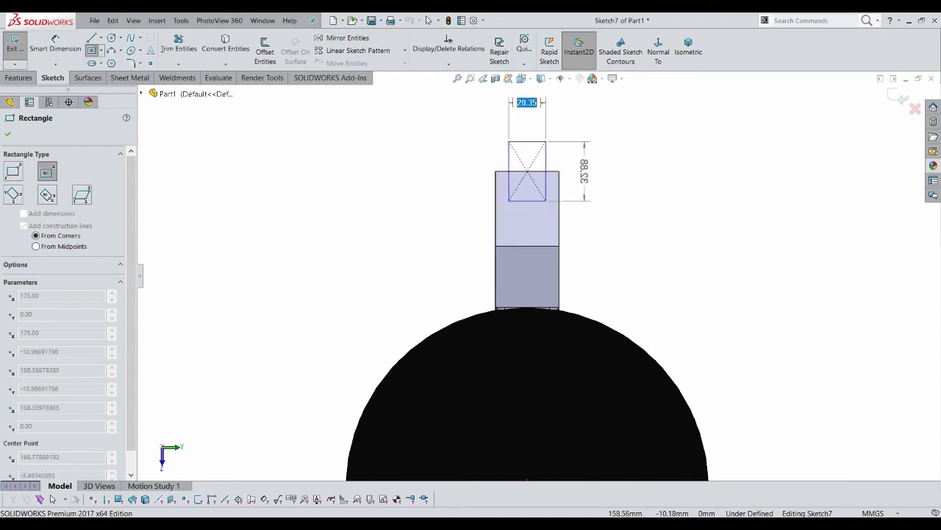
click(548, 199)
key(Escape)
Dimension the rectangle's width as 35/2 (17.5 mm)
key(d)
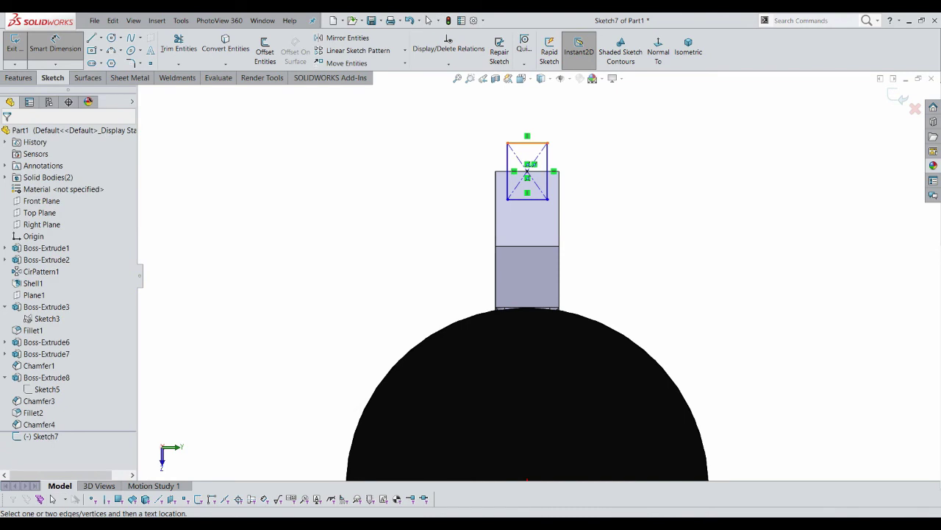
click(548, 165)
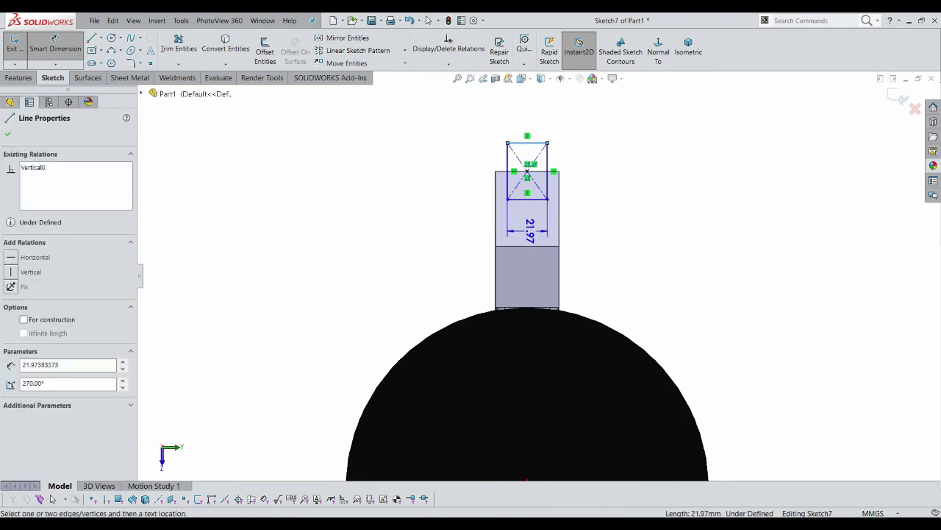
click(526, 228)
text(35/12)
key(BackSpace)
text(2)
key(Return)
Dimension the rectangle's height at 35 mm, leaving the sketch fully defined
scroll(536, 108, down, 3)
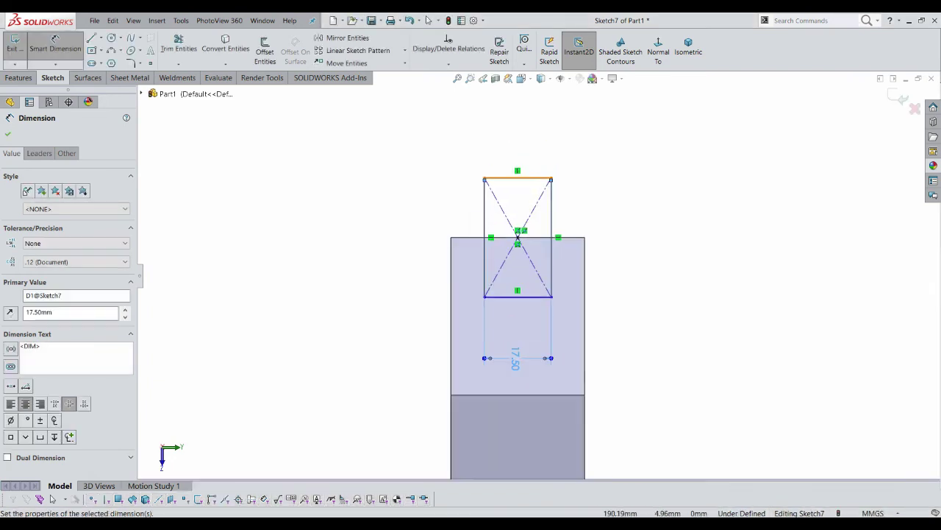
click(518, 176)
click(517, 144)
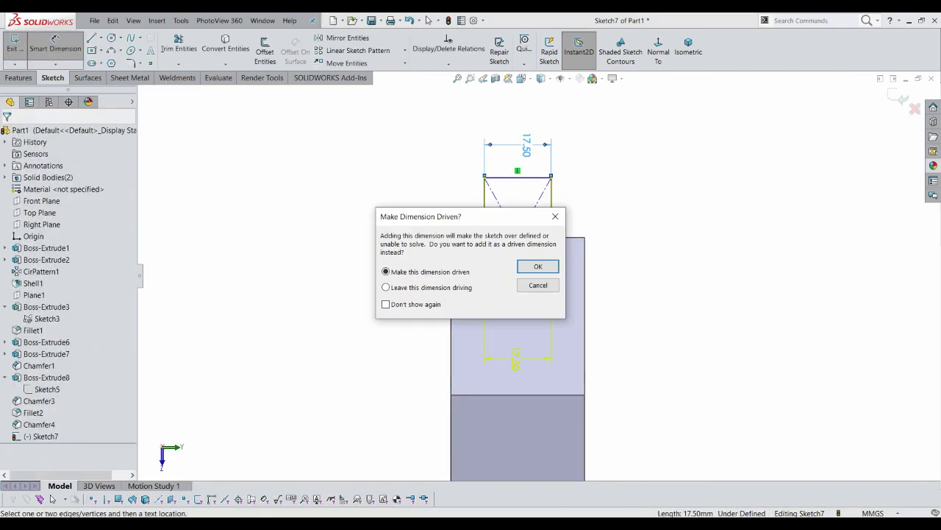
key(Escape)
click(484, 220)
click(415, 214)
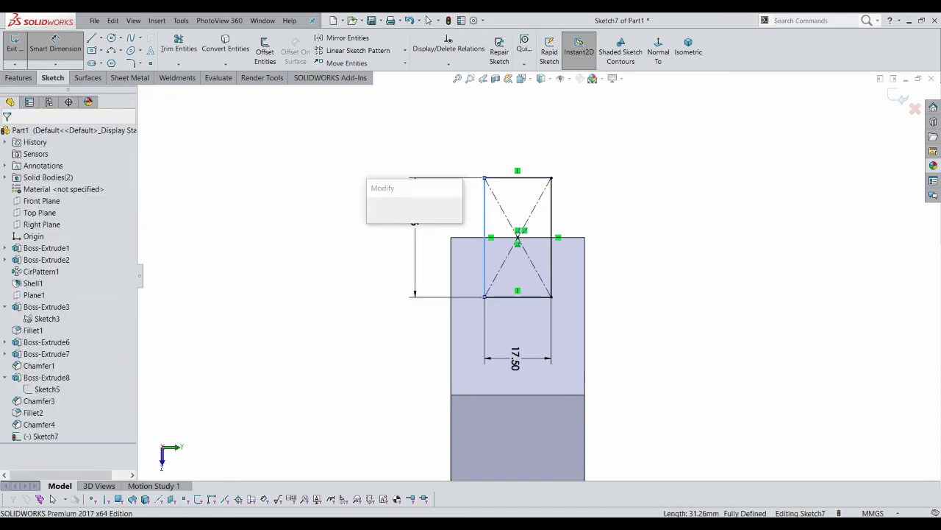
key(Return)
scroll(575, 291, up, 10)
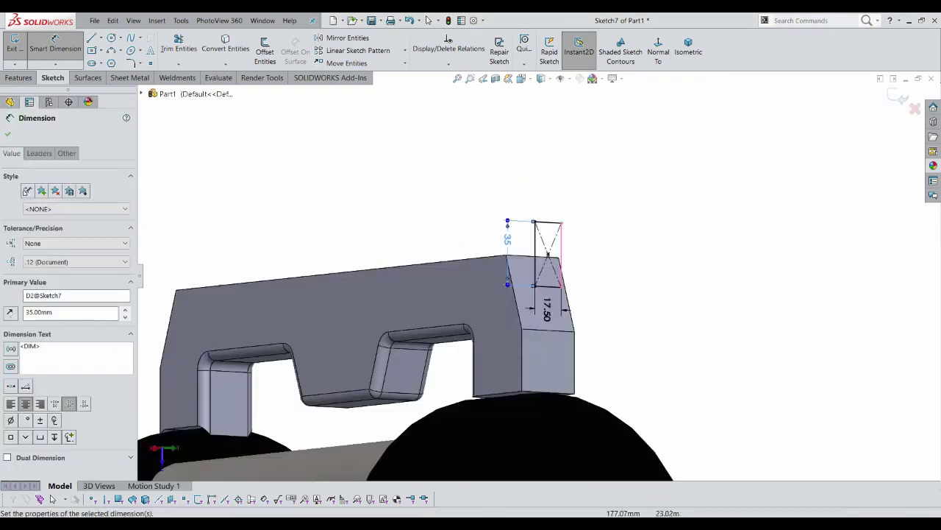
key(Escape)
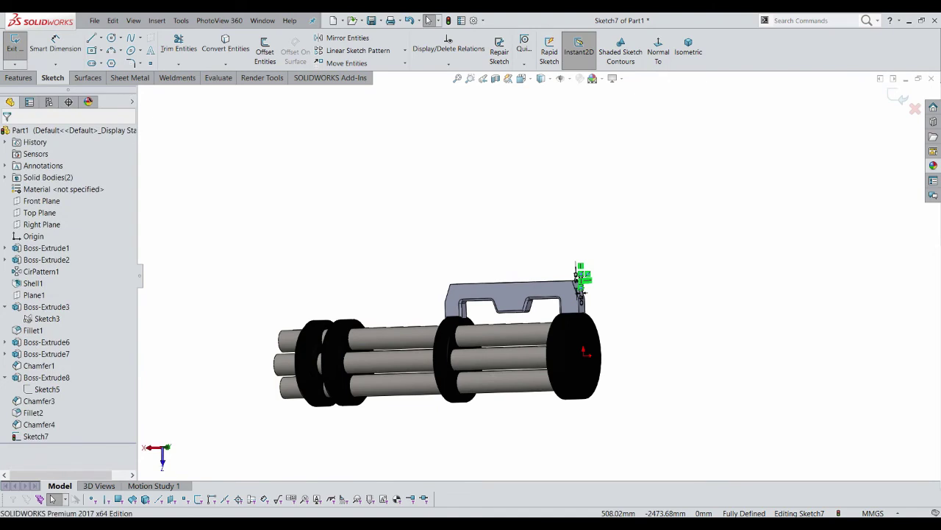
key(ctrl+e)
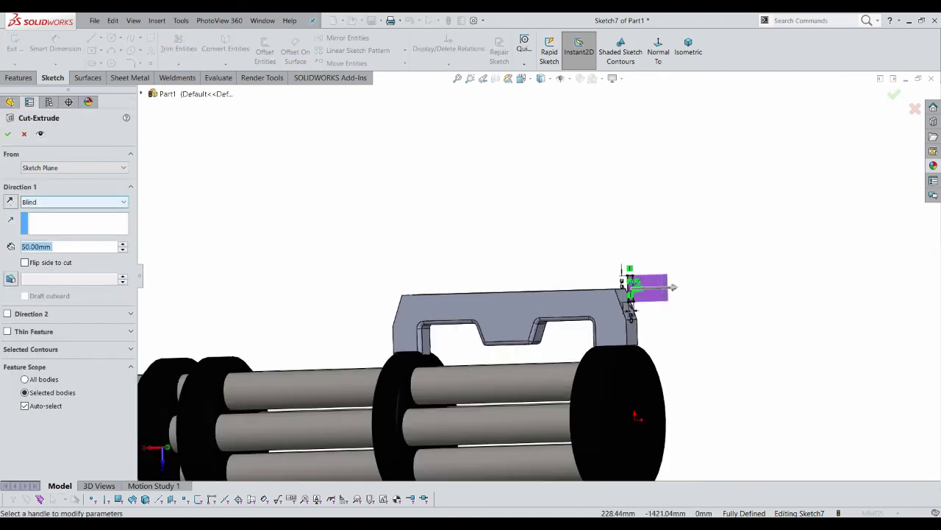
Cut Through All in the reversed direction, grooving the plate lengthwise
click(74, 201)
click(44, 218)
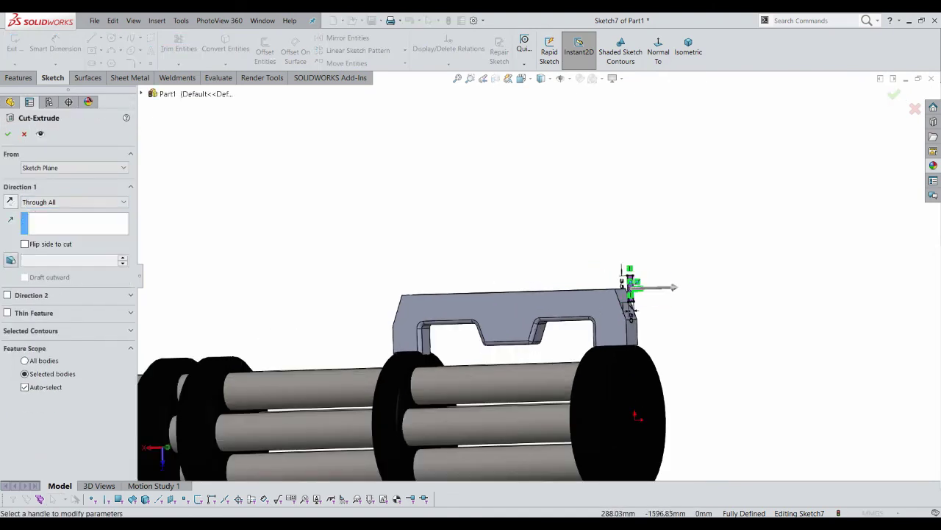
click(10, 201)
key(Return)
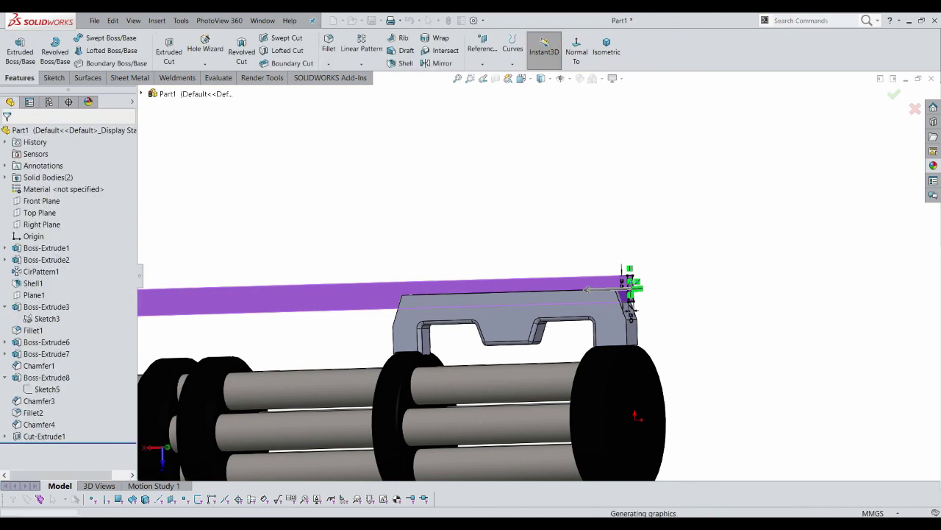
Inspect Boss-Extrude8, Cut-Extrude1 and Chamfer1, then zoom in on the grip plate's side face
click(45, 353)
click(45, 377)
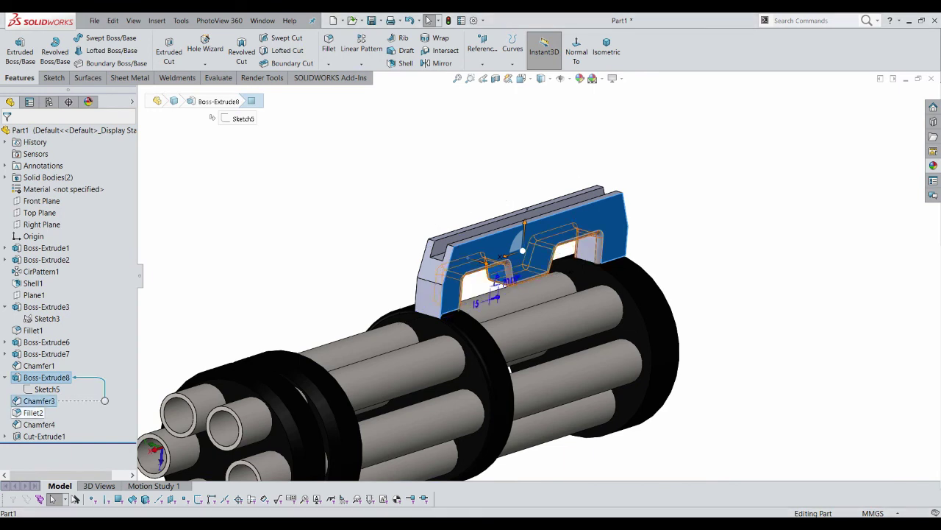
click(44, 436)
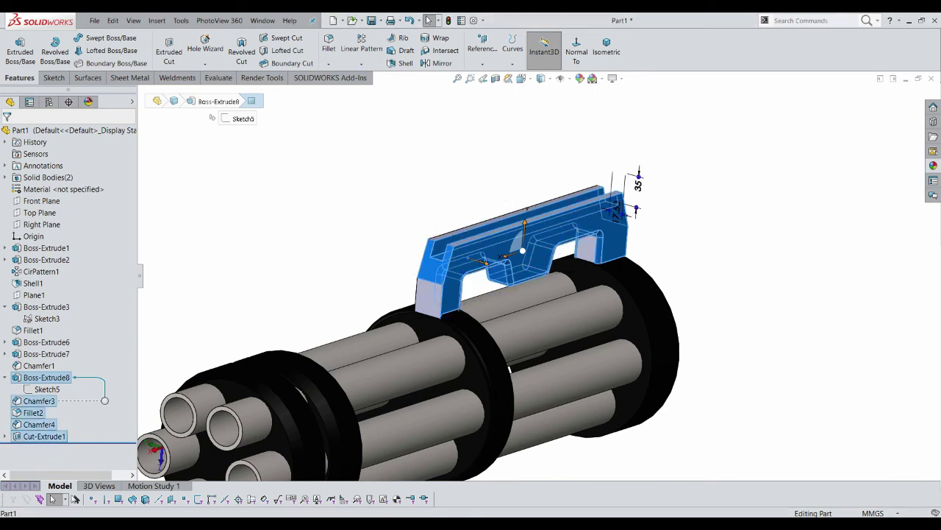
click(39, 366)
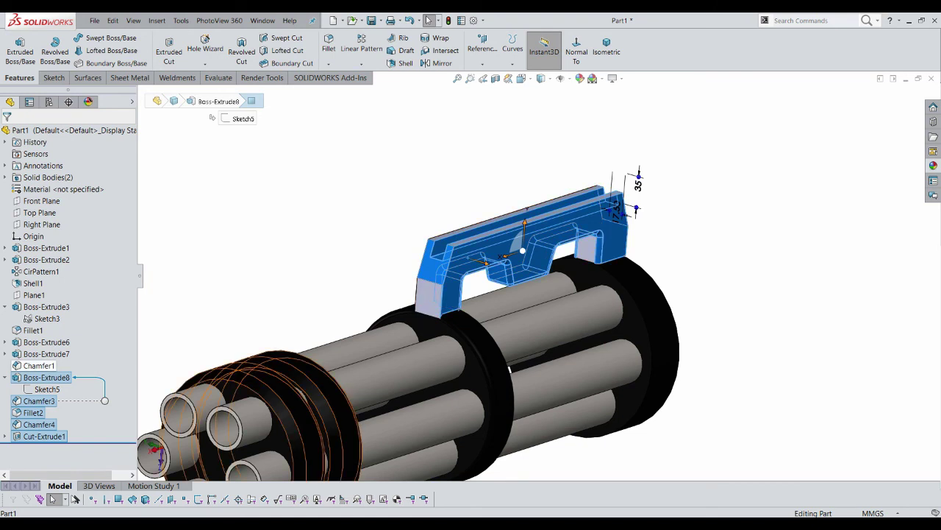
click(75, 499)
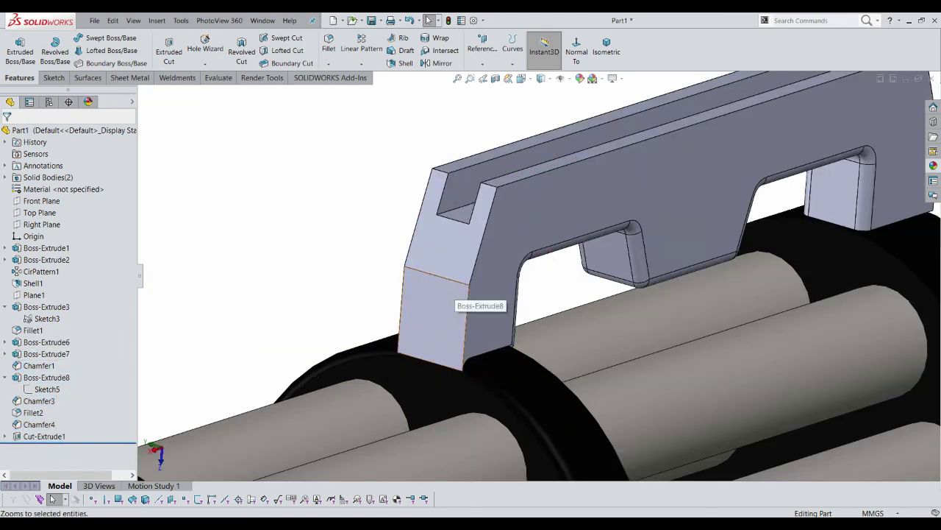
click(434, 301)
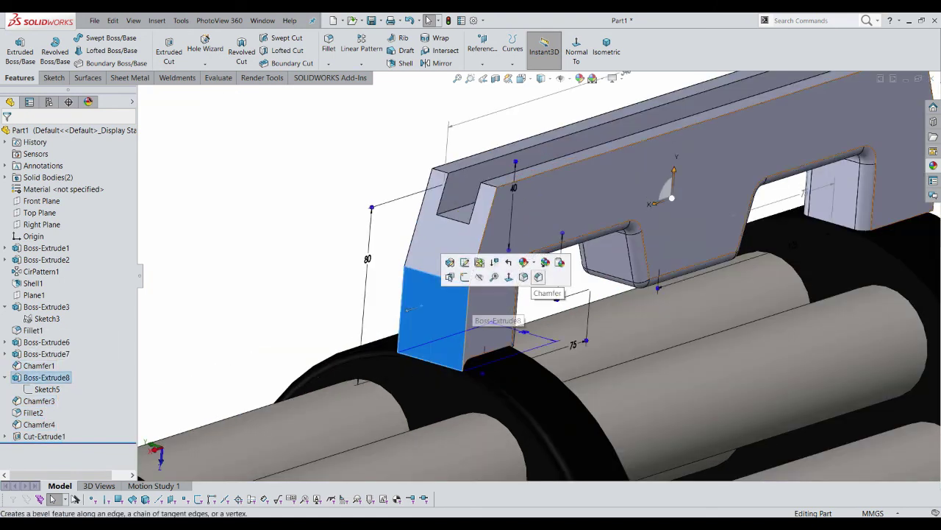
Apply a black appearance to the whole Cut-Extrude1 grip plate feature
click(523, 262)
click(548, 306)
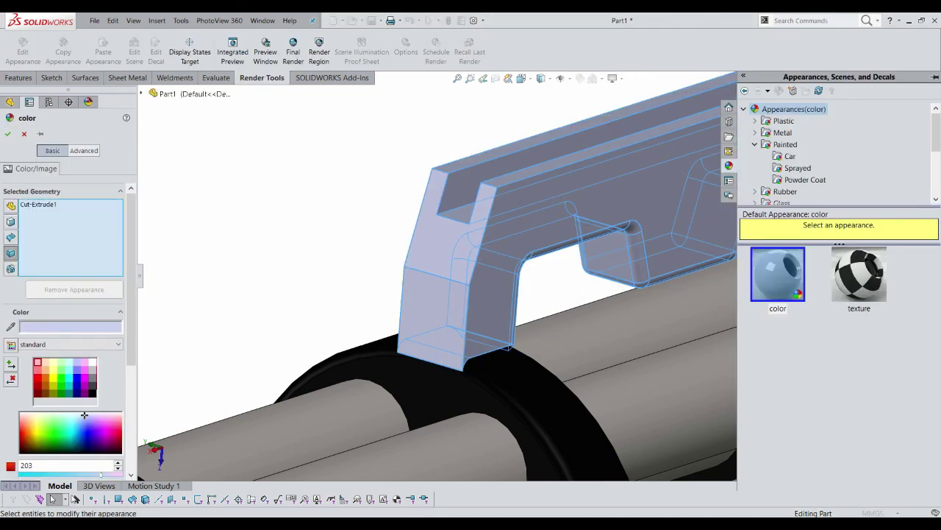
click(93, 393)
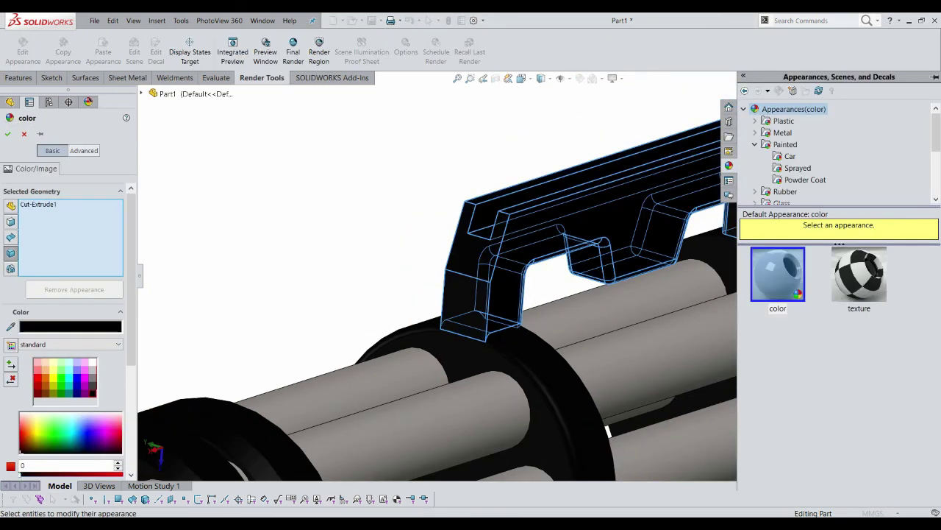
key(Return)
scroll(594, 309, up, 5)
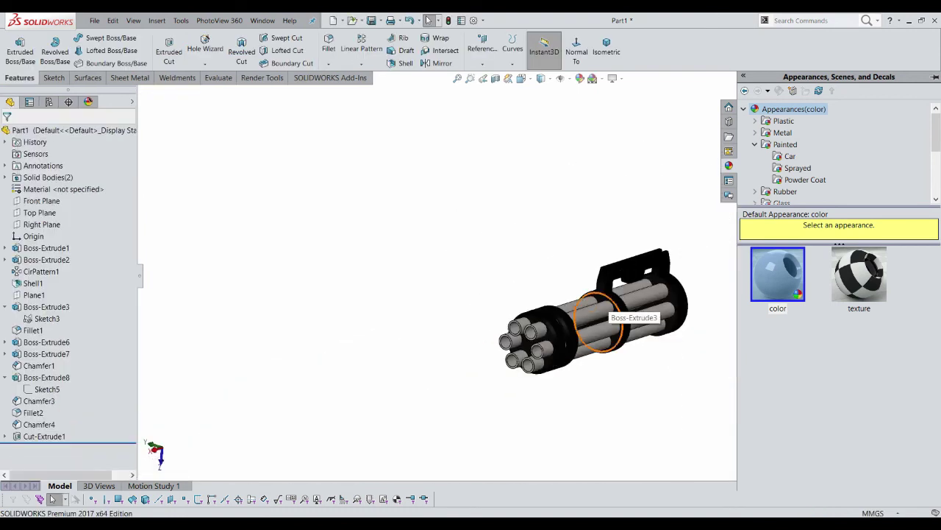
Zoom and orbit the gun to bring the rear disc face into view
scroll(698, 323, down, 2)
scroll(698, 323, down, 4)
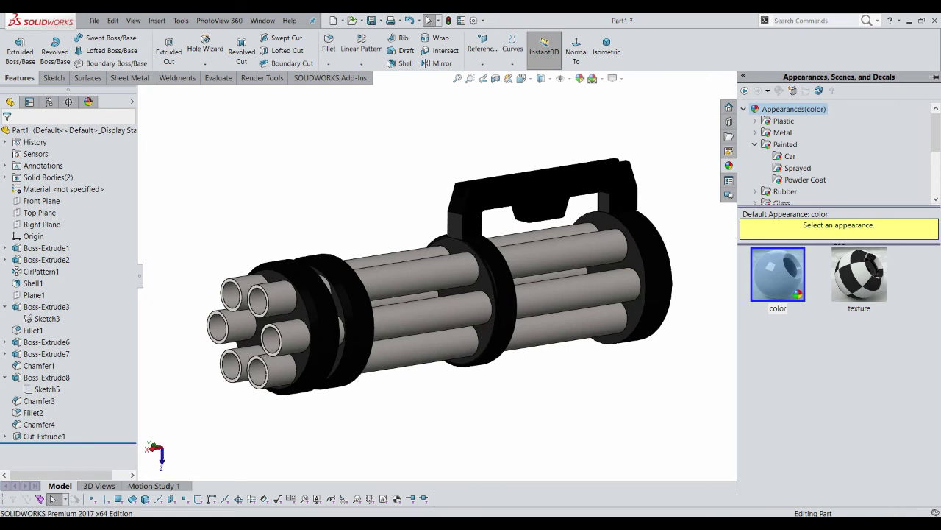
scroll(699, 294, down, 2)
scroll(698, 294, up, 3)
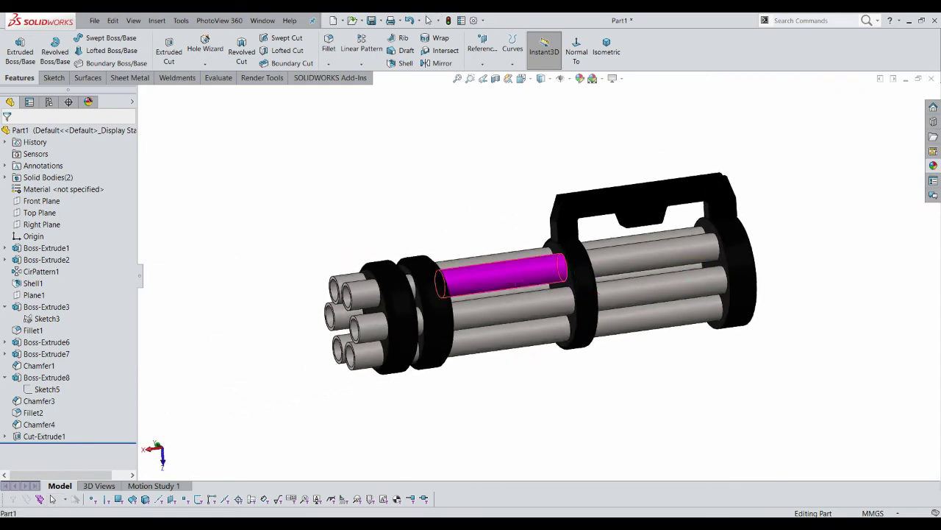
scroll(655, 173, down, 3)
scroll(654, 173, down, 1)
scroll(654, 173, down, 1)
scroll(654, 173, up, 1)
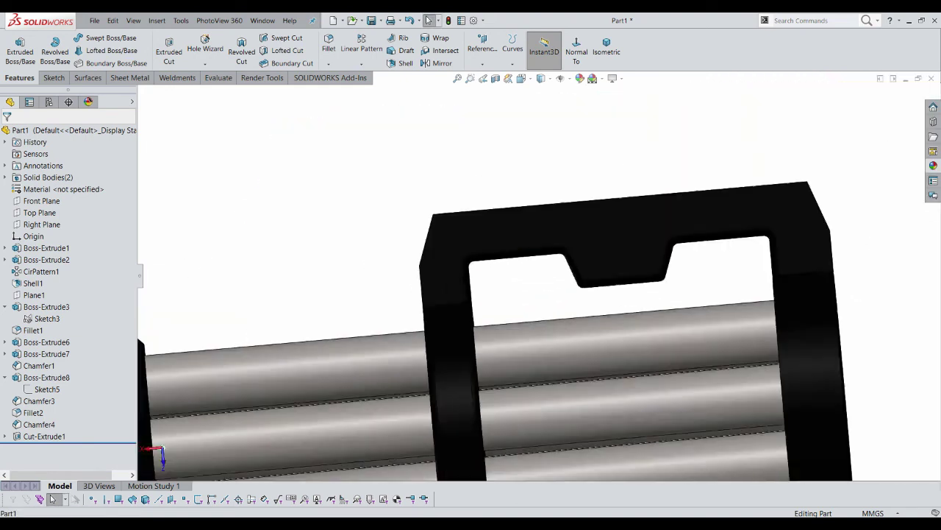
scroll(538, 282, up, 3)
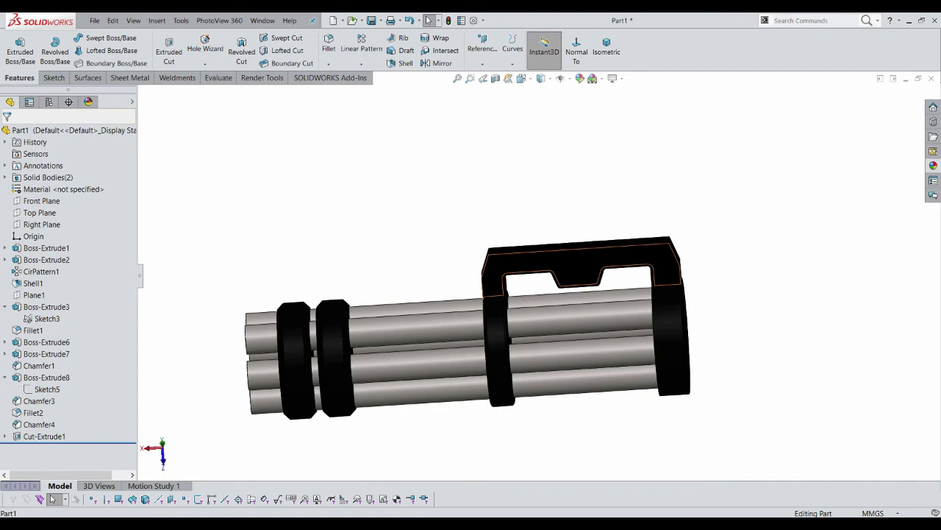
middle_drag(537, 281, 478, 291)
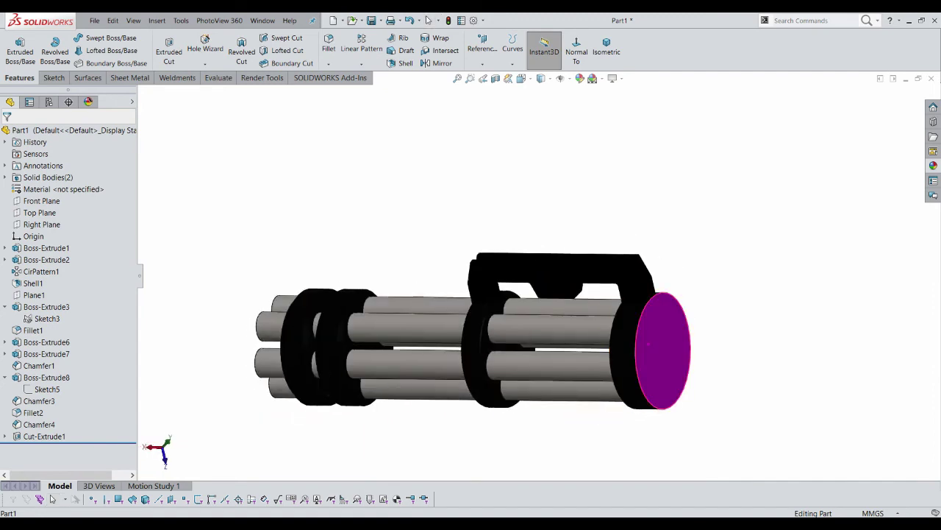
scroll(537, 278, up, 1)
key(Left)
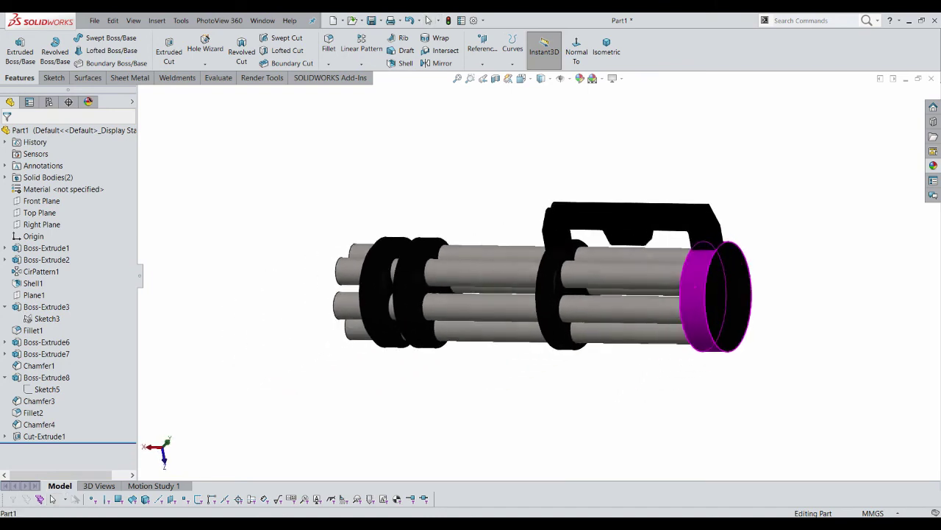
Sketch on the rear disc face and draw a horizontal line across the disc
right_click(698, 250)
click(725, 274)
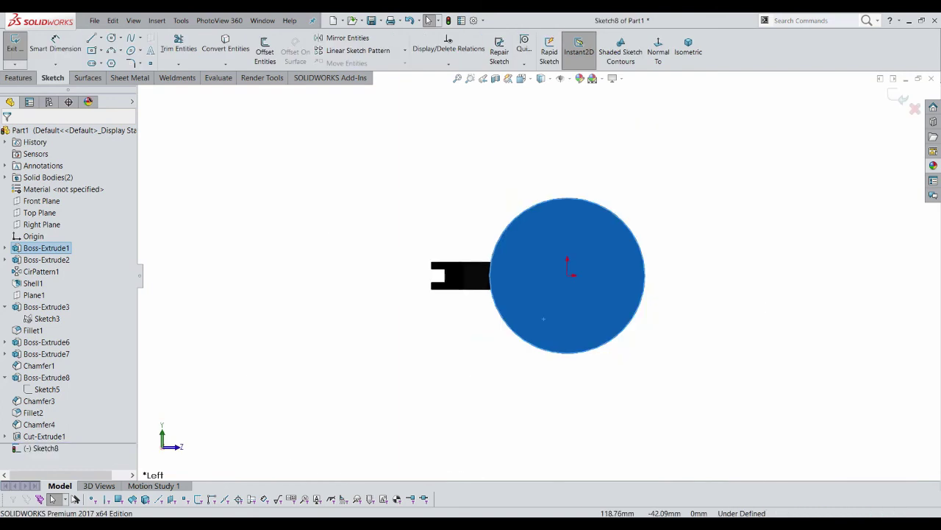
scroll(566, 276, up, 1)
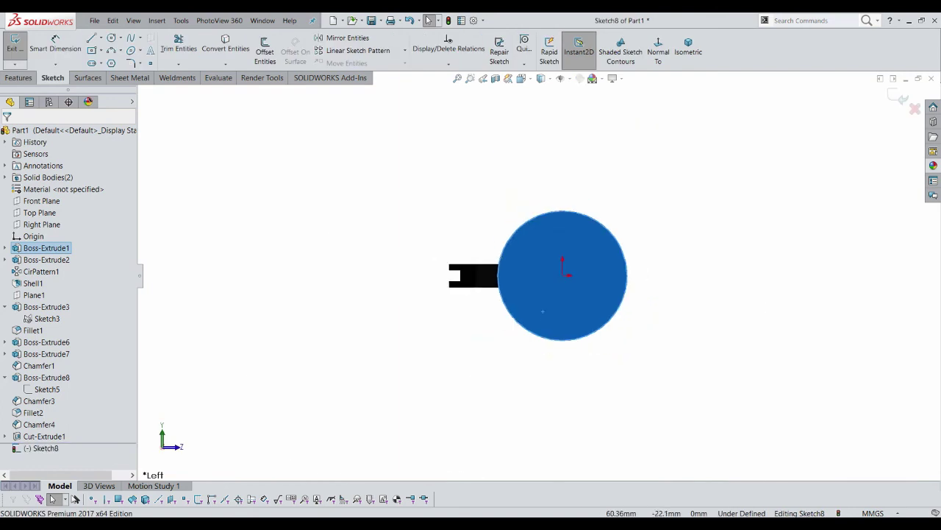
scroll(545, 278, down, 1)
key(l)
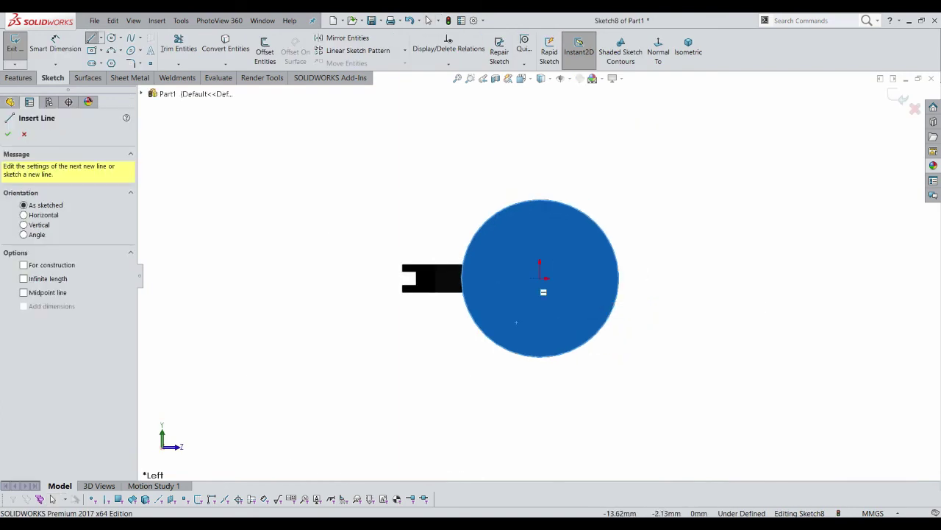
click(541, 279)
click(464, 278)
double_click(679, 278)
Attempt a 50 mm offset of the line and dismiss the resulting error
click(265, 51)
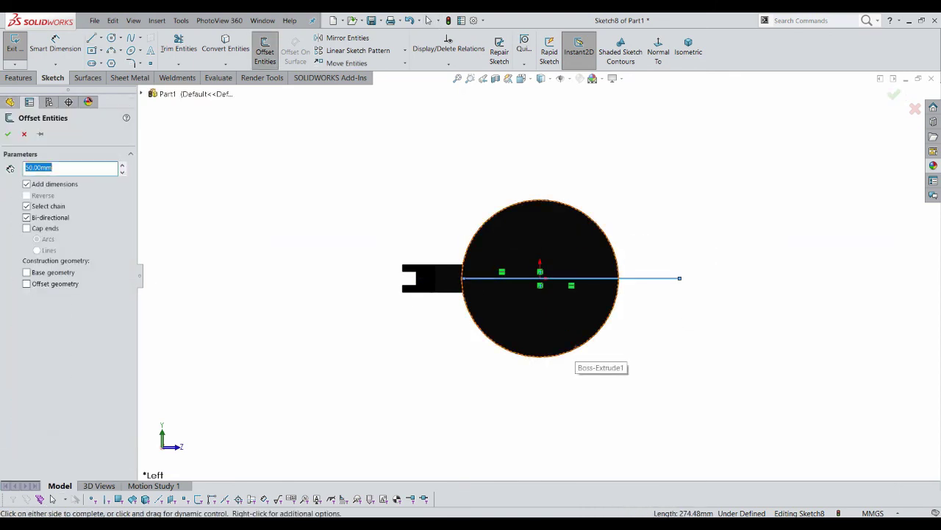
scroll(538, 276, up, 5)
scroll(564, 332, down, 6)
scroll(515, 331, up, 2)
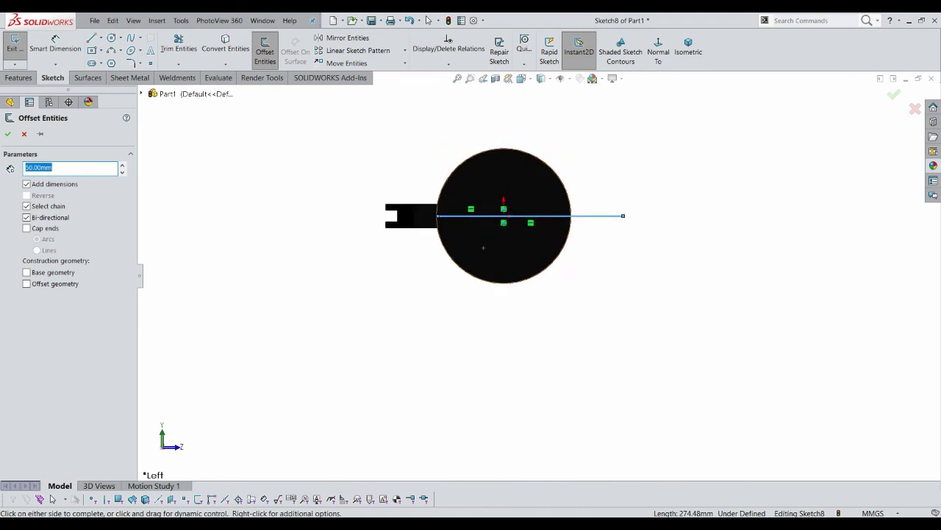
click(563, 412)
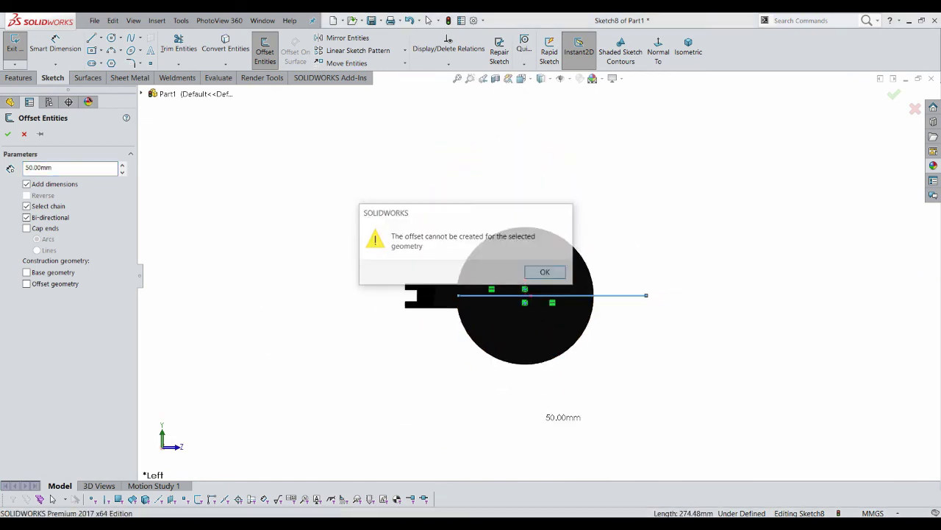
click(546, 273)
scroll(540, 280, up, 2)
Retry the offset on the line, cancel it, and exit discarding the sketch
click(588, 289)
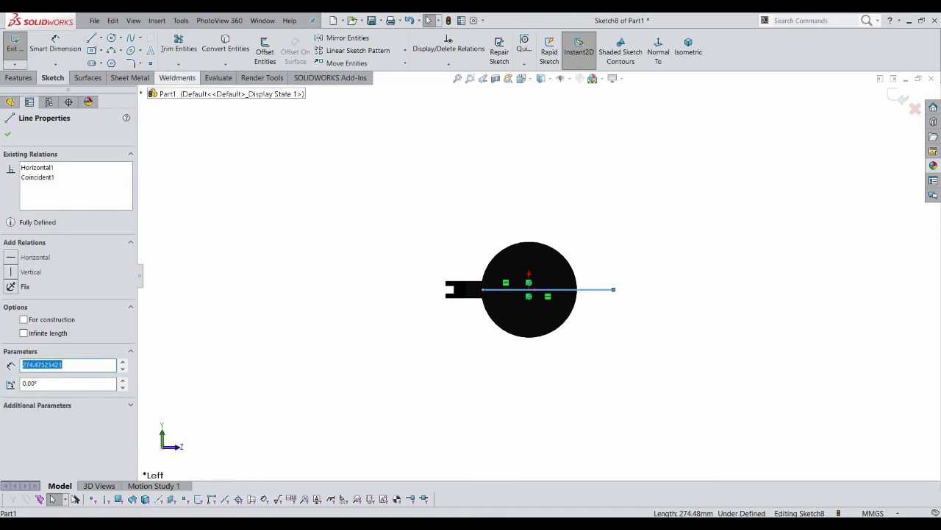
click(265, 51)
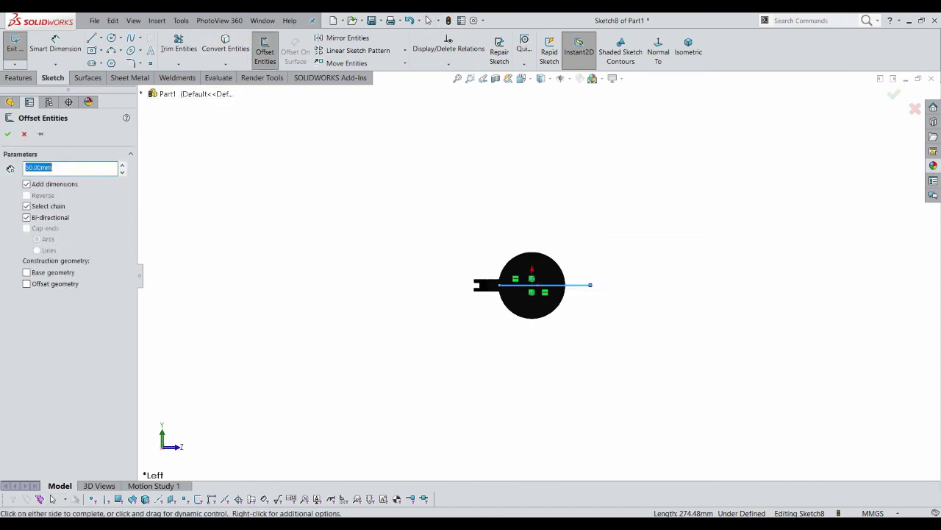
scroll(540, 273, down, 5)
middle_drag(539, 272, 603, 309)
key(Escape)
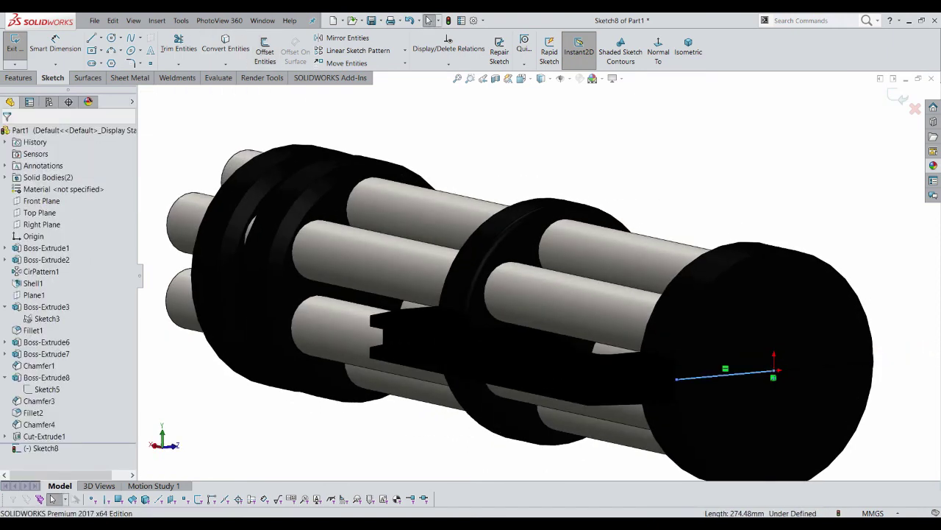
scroll(551, 294, up, 3)
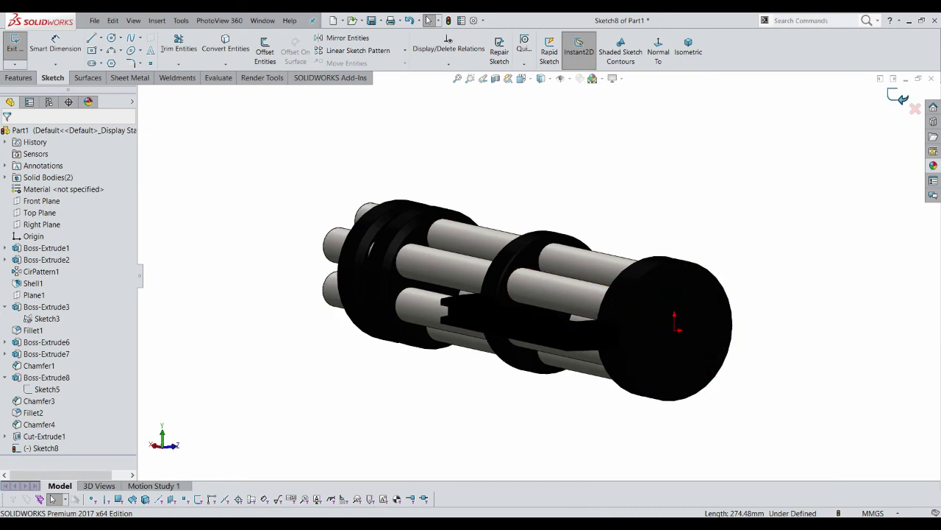
click(915, 108)
Start a Right Plane sketch viewed normal and draw a horizontal line across the disc
right_click(42, 201)
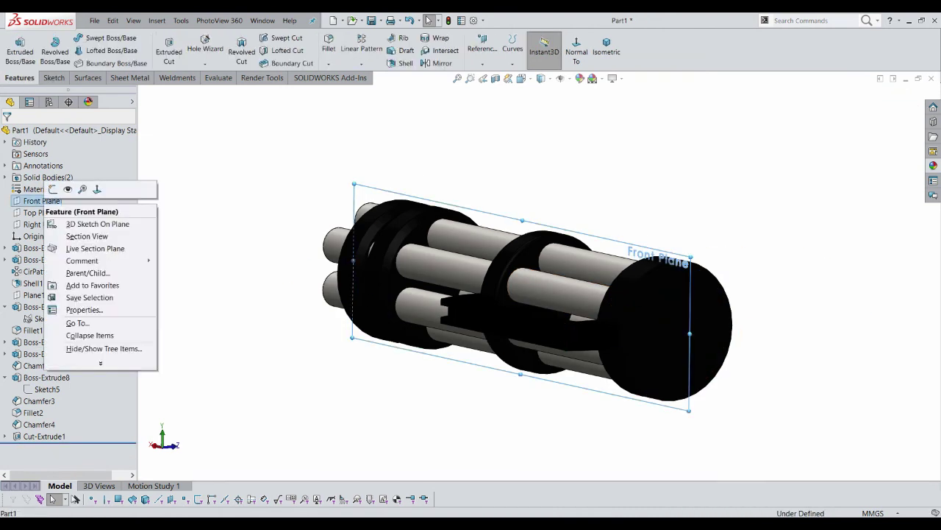
right_click(32, 225)
click(44, 212)
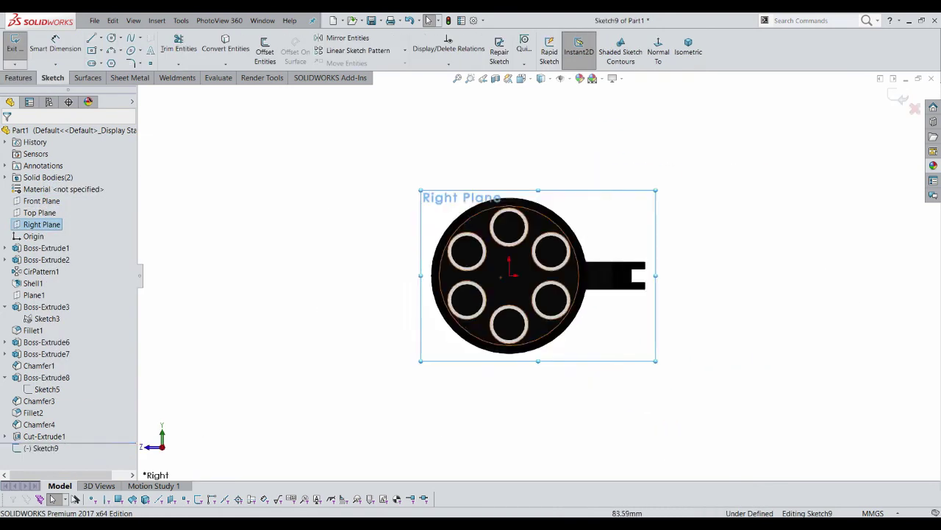
key(space)
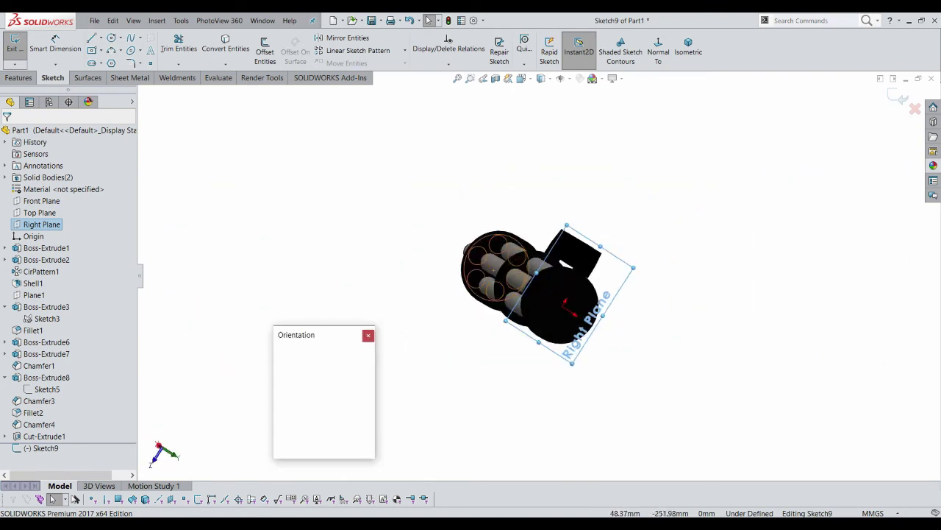
key(ctrl+8)
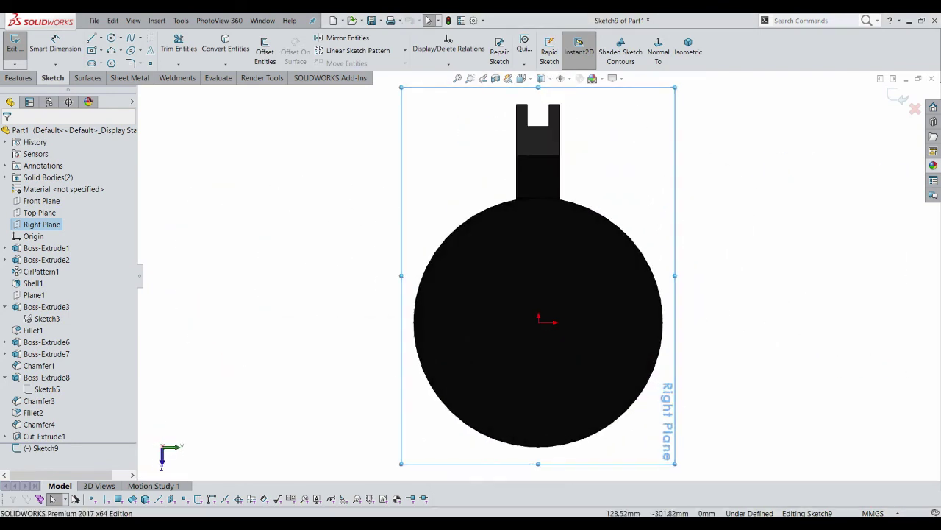
key(l)
click(414, 322)
click(662, 326)
click(676, 332)
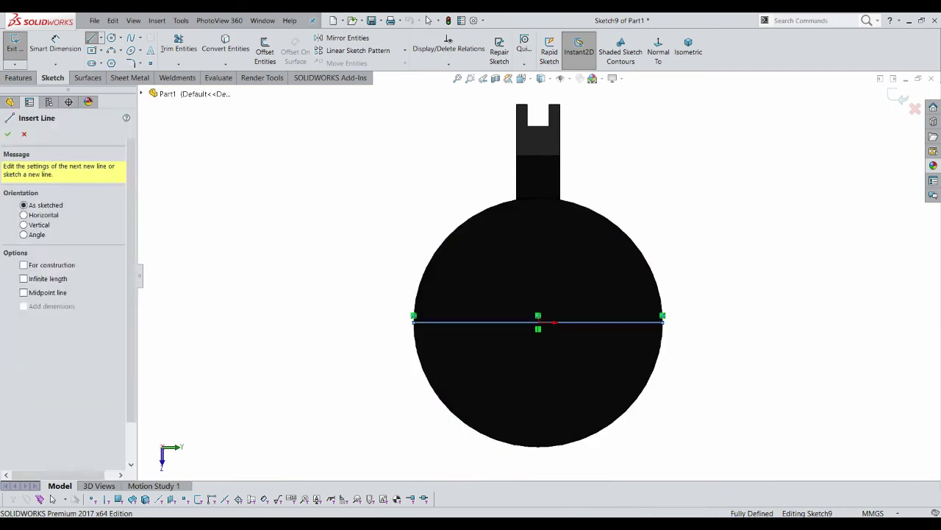
key(Escape)
Offset the line 100 mm below, placing it at the disc's bottom edge
click(265, 50)
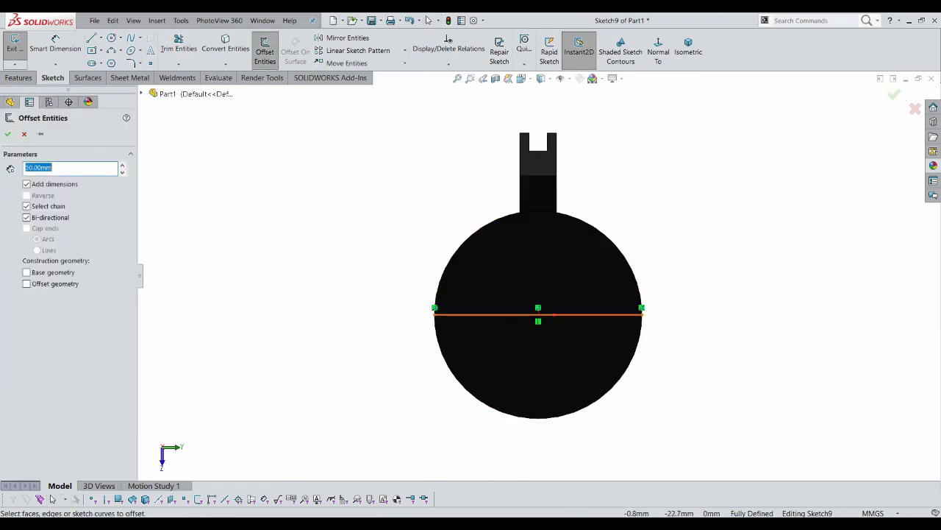
scroll(538, 288, up, 2)
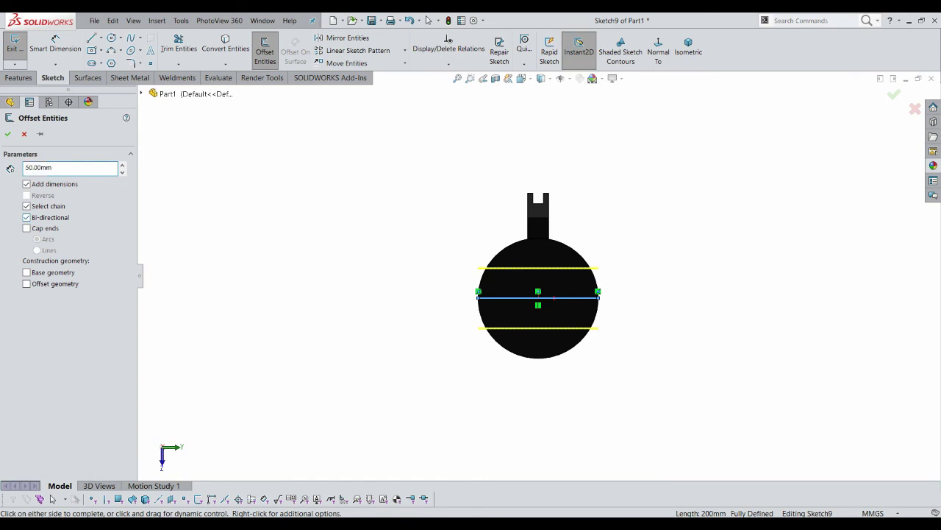
click(539, 328)
scroll(581, 339, down, 3)
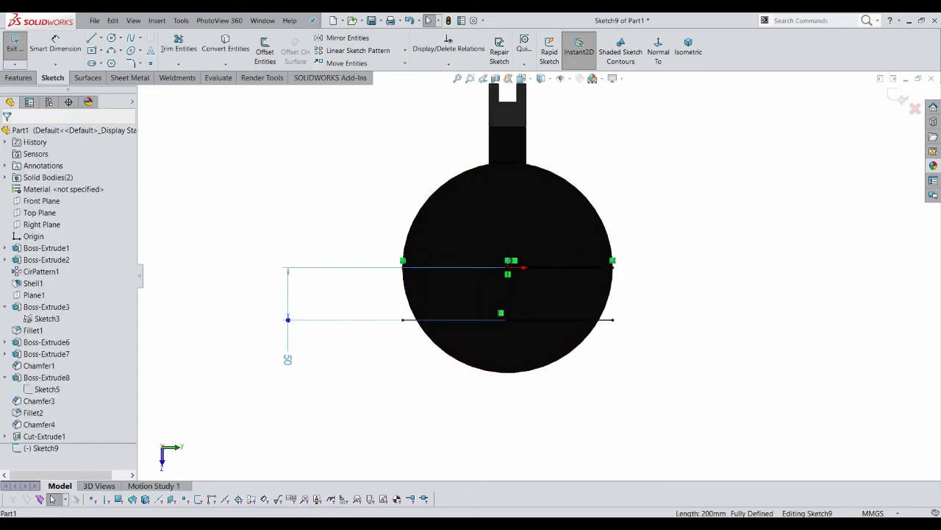
double_click(288, 359)
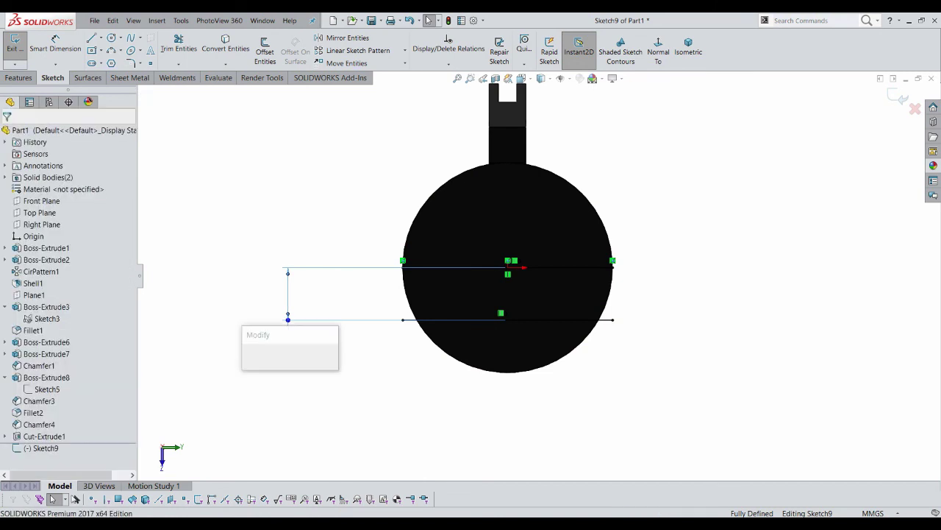
text(100)
key(Return)
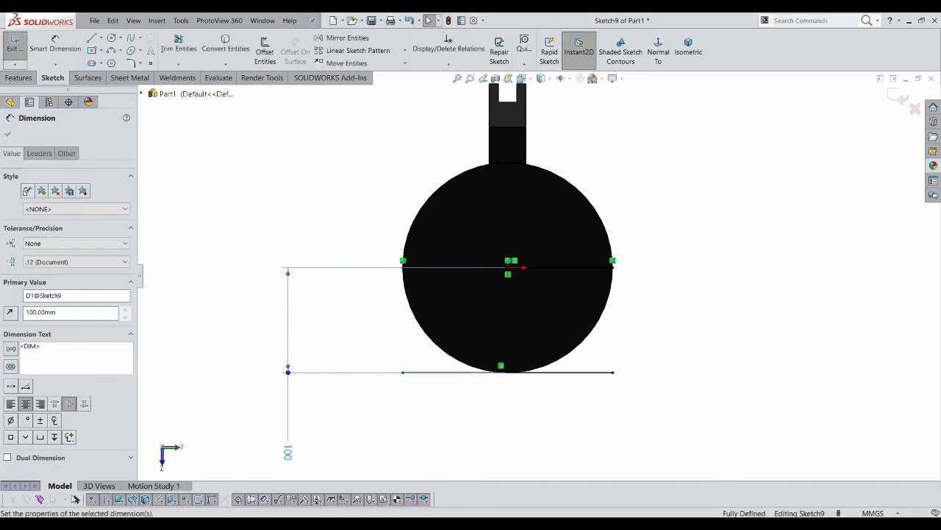
key(Escape)
scroll(537, 275, up, 4)
key(Escape)
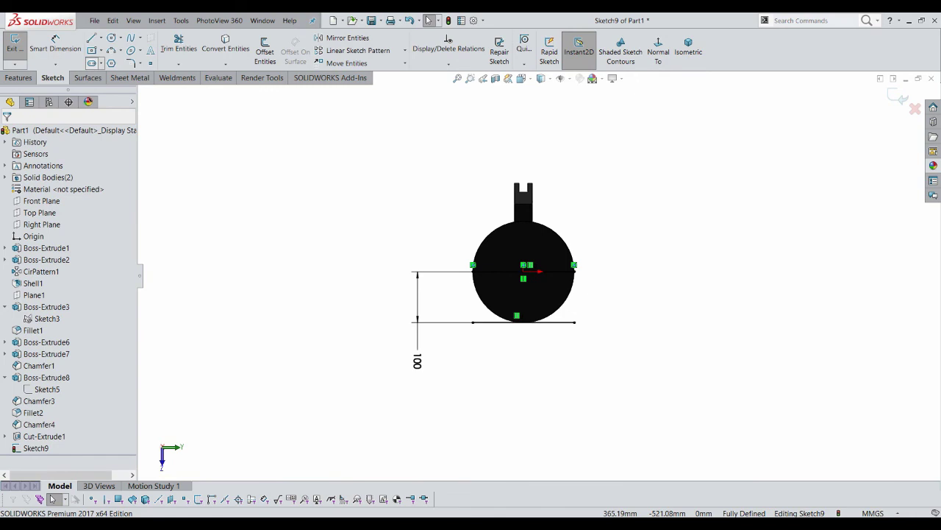
click(91, 63)
scroll(414, 298, up, 3)
Draw a straight slot from the bottom line's midpoint to the disc centre, width set at the disc edge
click(414, 298)
scroll(515, 283, down, 1)
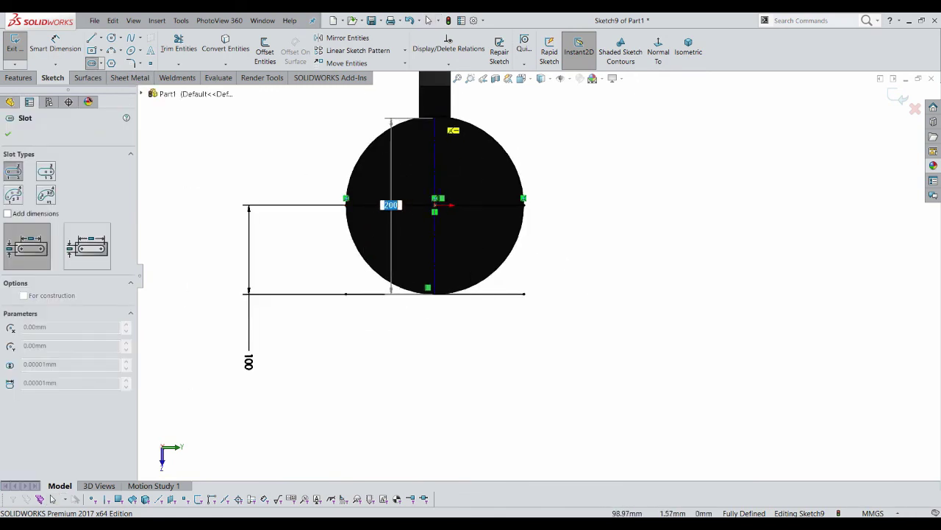
click(434, 204)
click(442, 212)
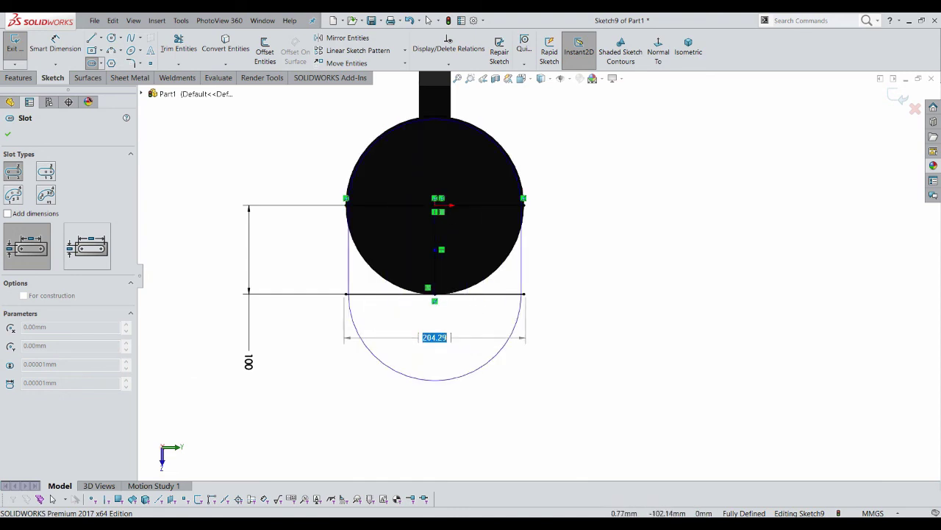
click(525, 250)
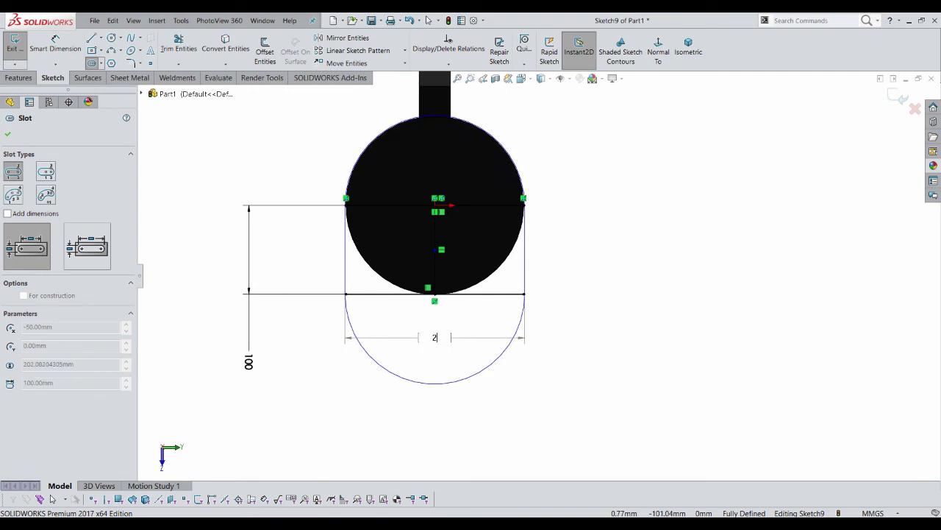
text(00)
key(Return)
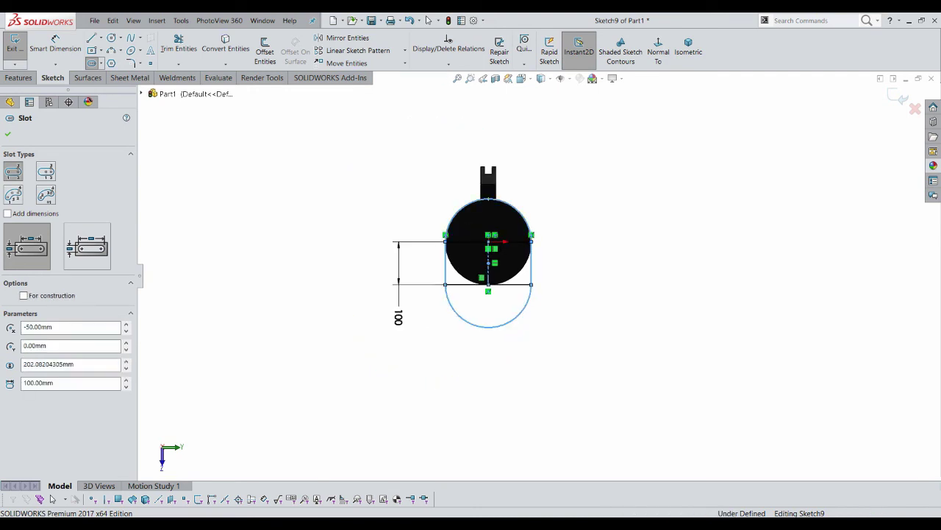
Convert the slot's bottom line to construction geometry
scroll(549, 273, down, 5)
scroll(552, 265, down, 2)
click(519, 358)
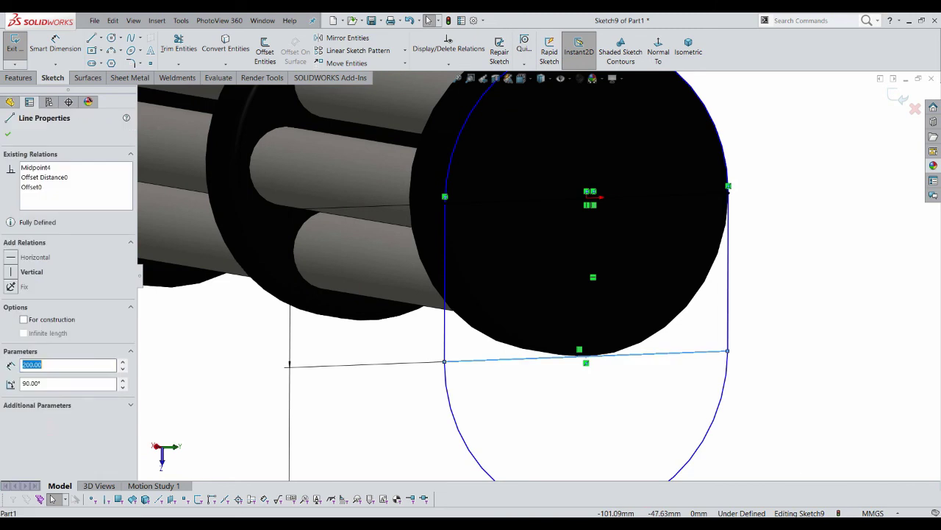
right_click(519, 358)
click(601, 322)
scroll(539, 274, up, 4)
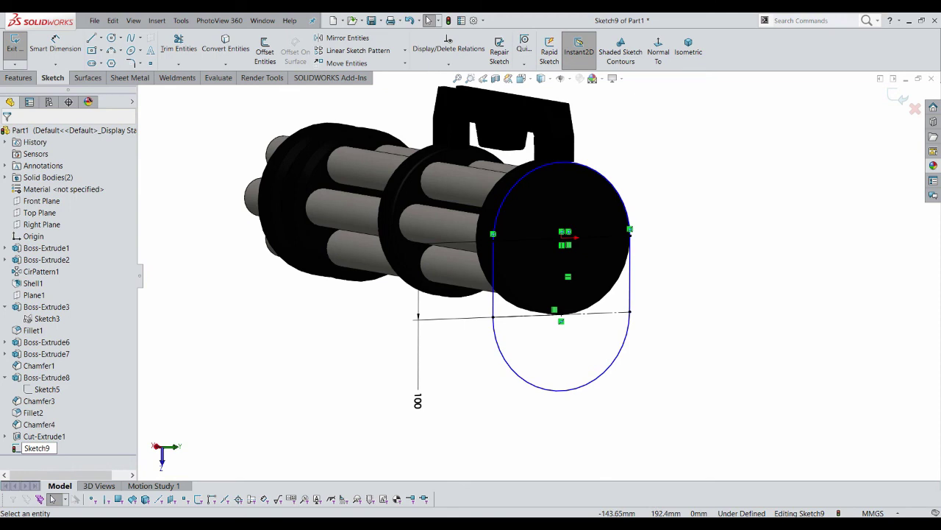
Dimension the slot's 100 mm side and 100 mm length to fully define the sketch
key(ctrl+8)
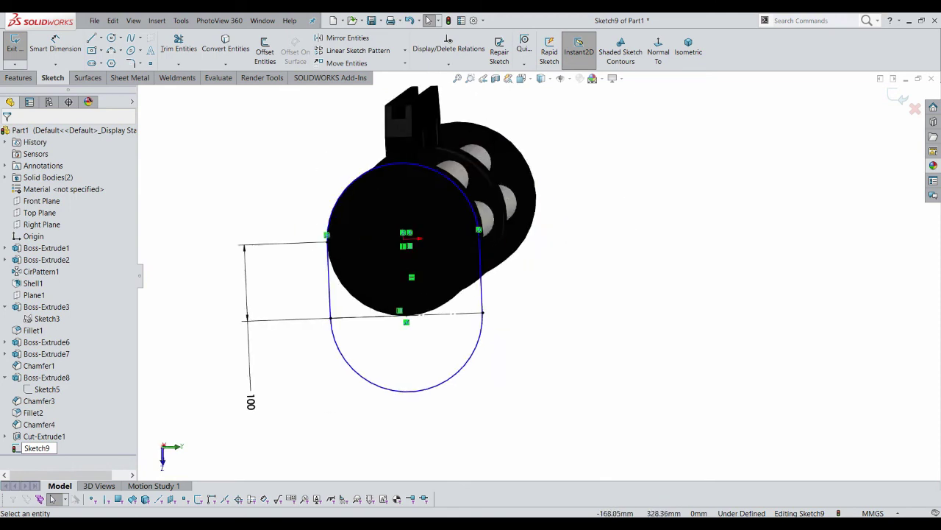
key(space)
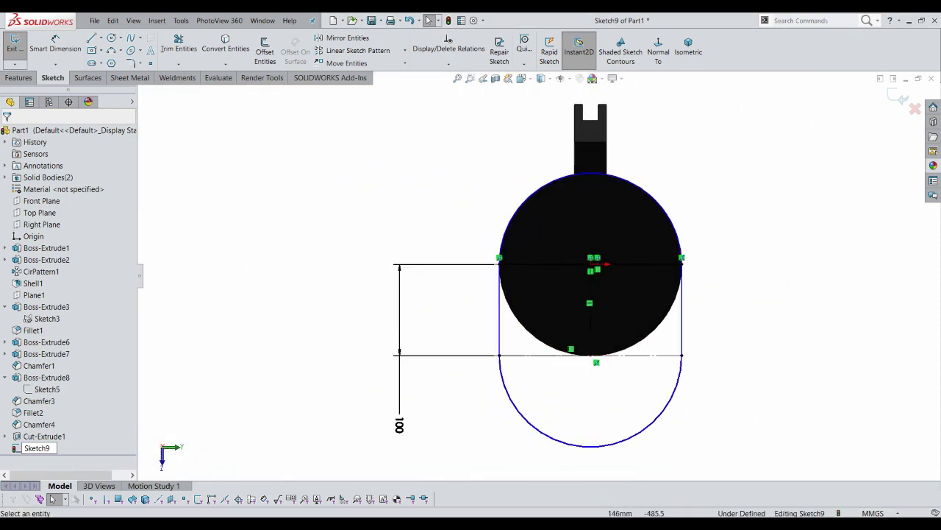
key(d)
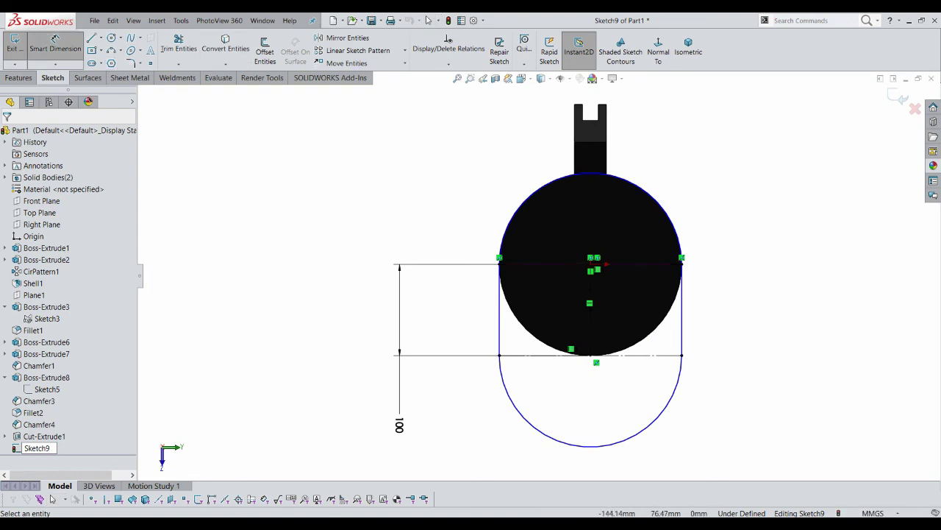
click(682, 309)
click(801, 324)
click(535, 265)
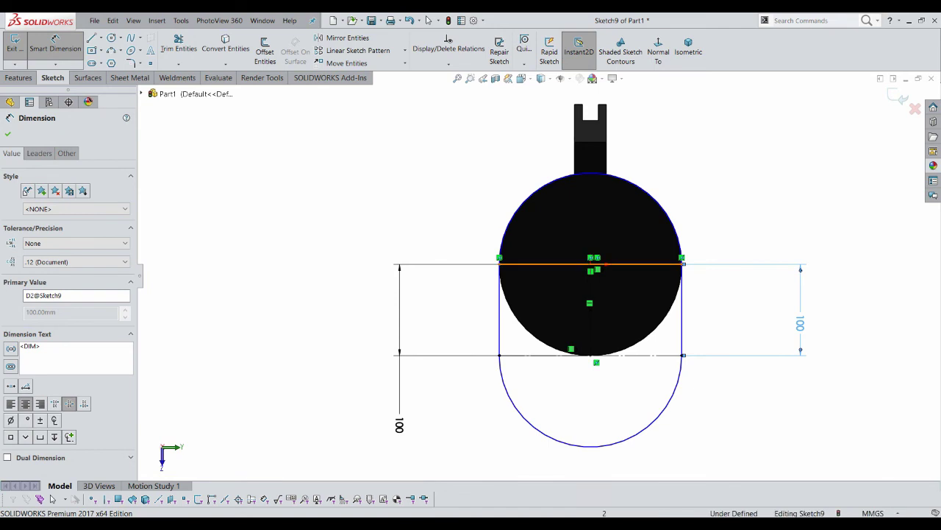
click(591, 446)
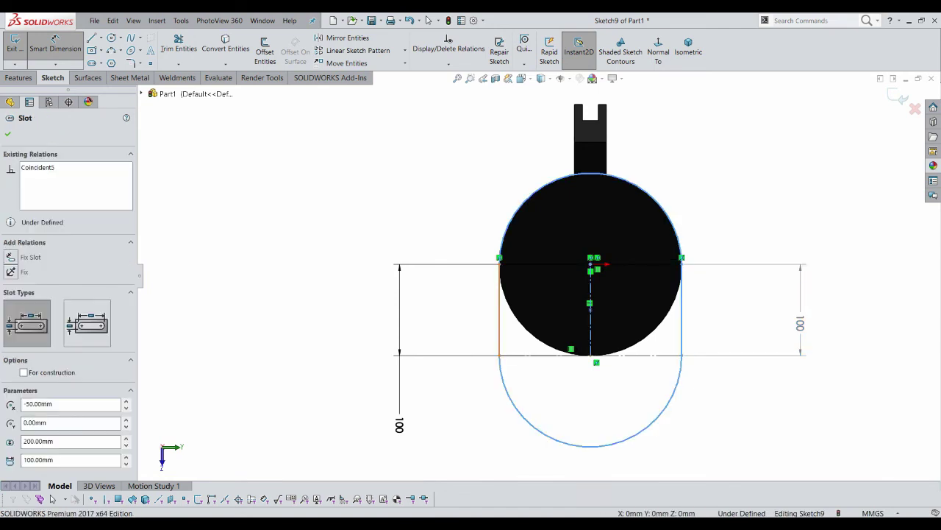
click(499, 309)
click(500, 293)
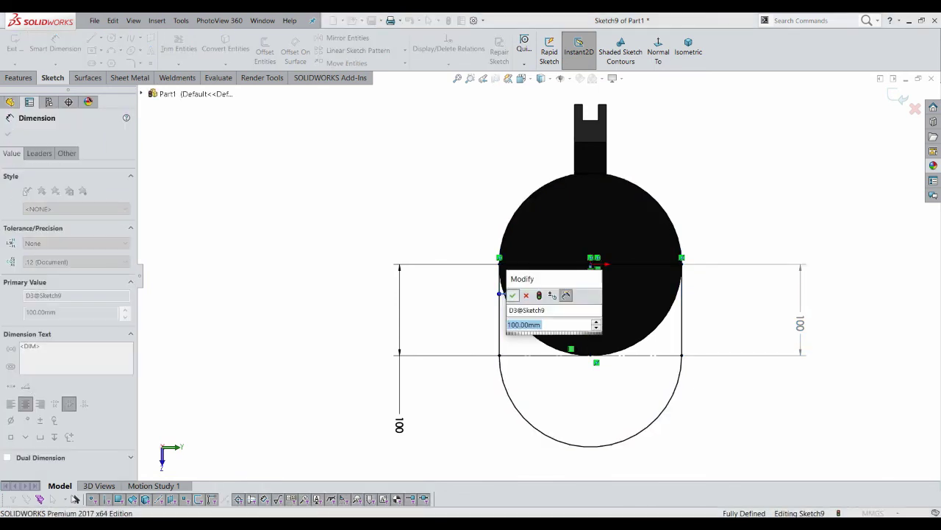
key(Return)
middle_drag(500, 309, 559, 295)
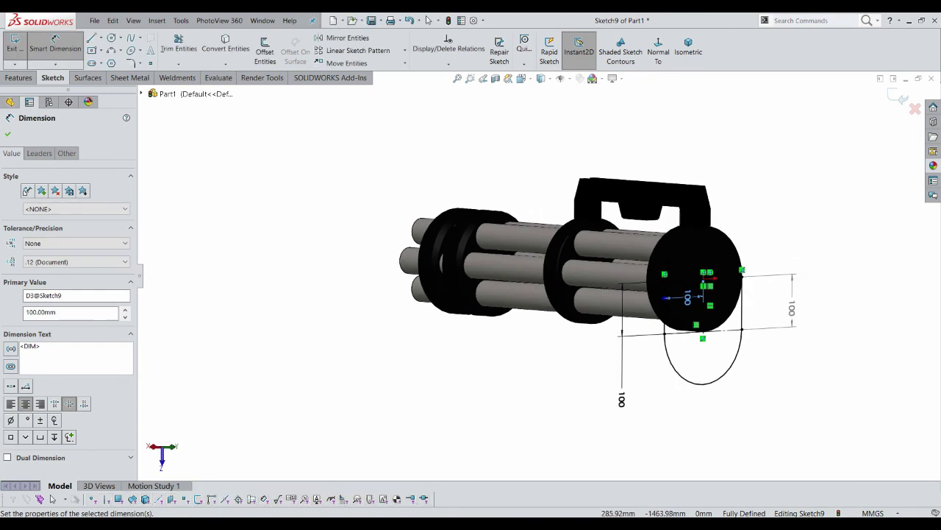
click(18, 78)
Extrude the disc and lower slot regions 20 mm in the reversed direction
click(19, 50)
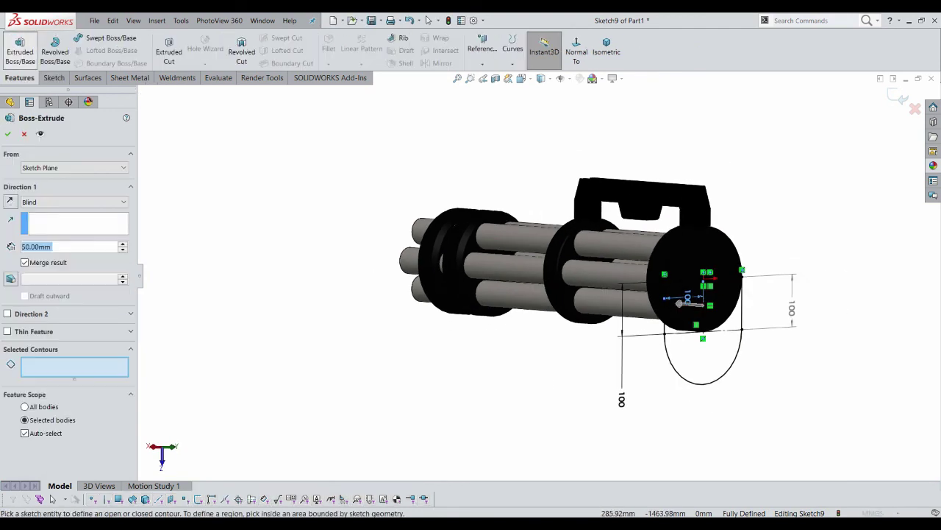
click(702, 250)
click(702, 360)
middle_drag(662, 309, 625, 309)
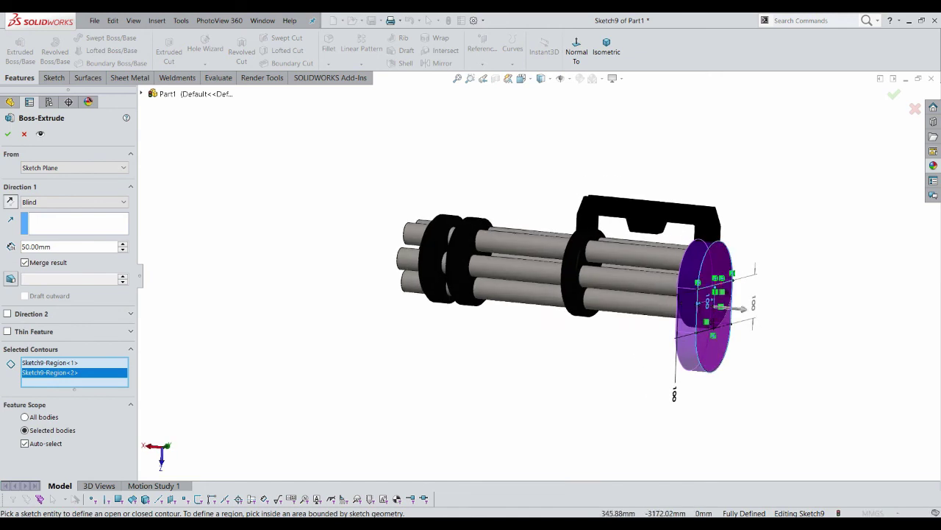
click(10, 201)
text(20)
key(Return)
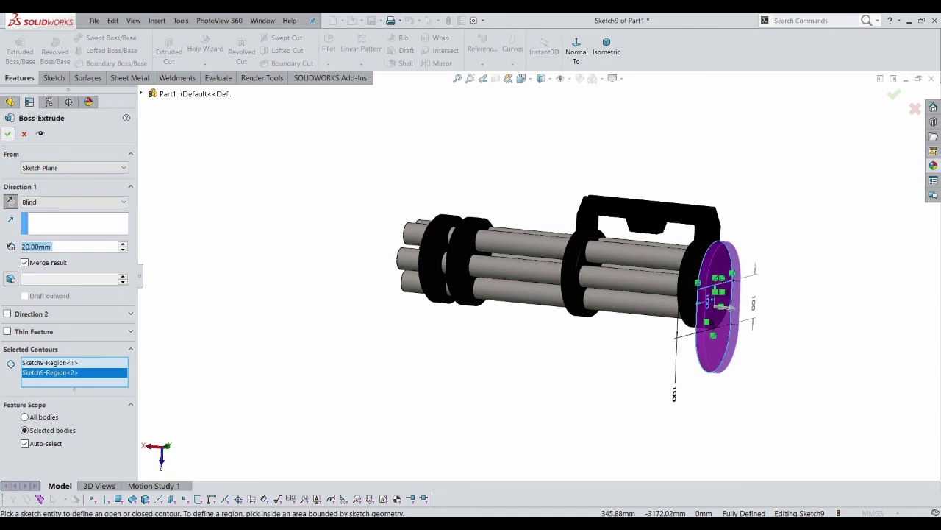
key(Return)
Rotate the view to face the rear plate and bring up options for its back face
scroll(861, 351, down, 3)
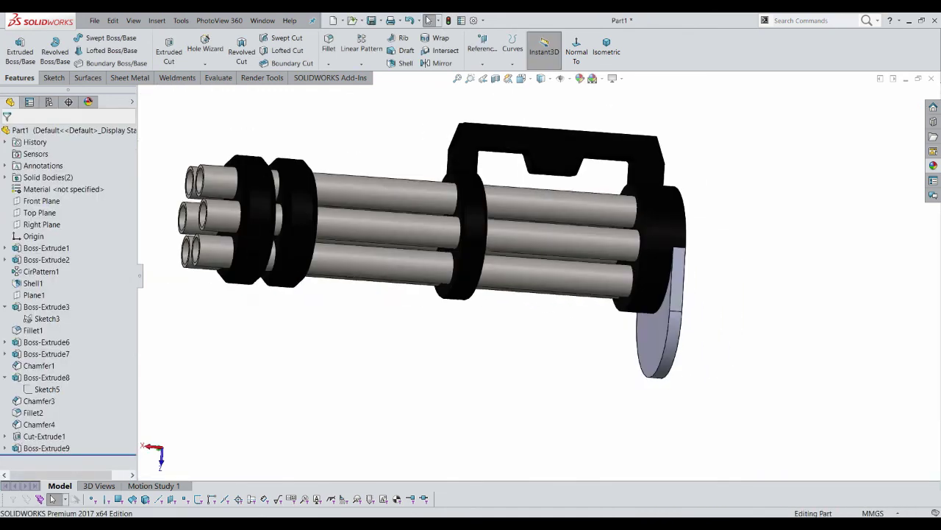
key(Left)
key(Left)
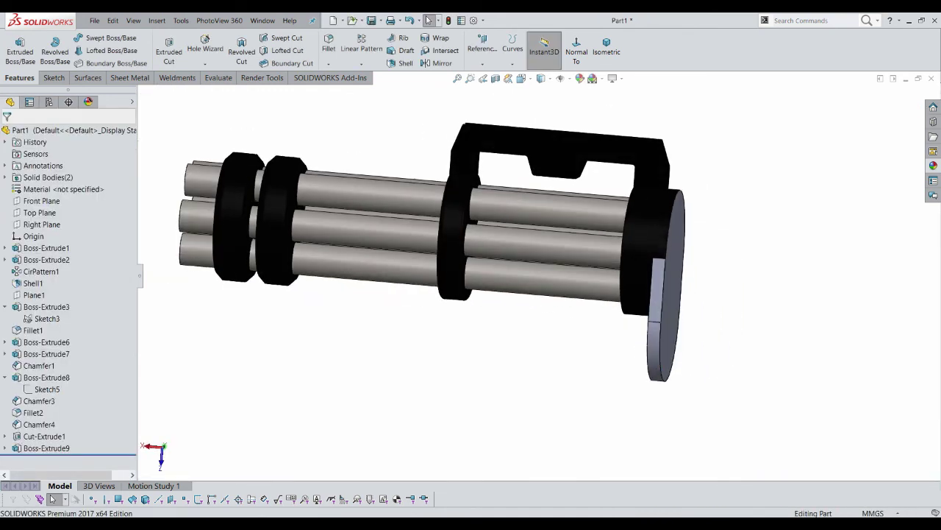
key(Right)
key(Right)
key(Left)
key(Left)
key(Left)
key(Left)
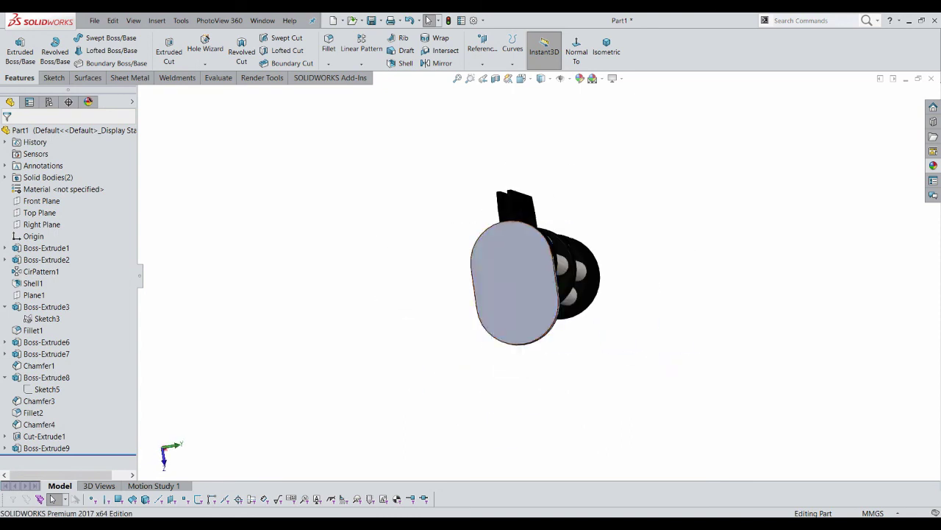
right_click(533, 259)
Start a sketch on the rear plate face, viewed head-on, with a horizontal line across the disc
click(563, 269)
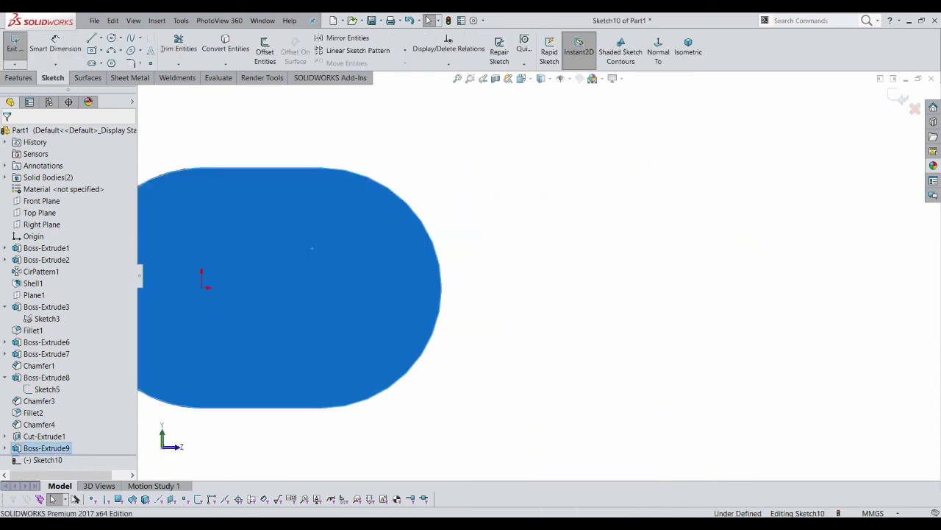
scroll(538, 257, up, 1)
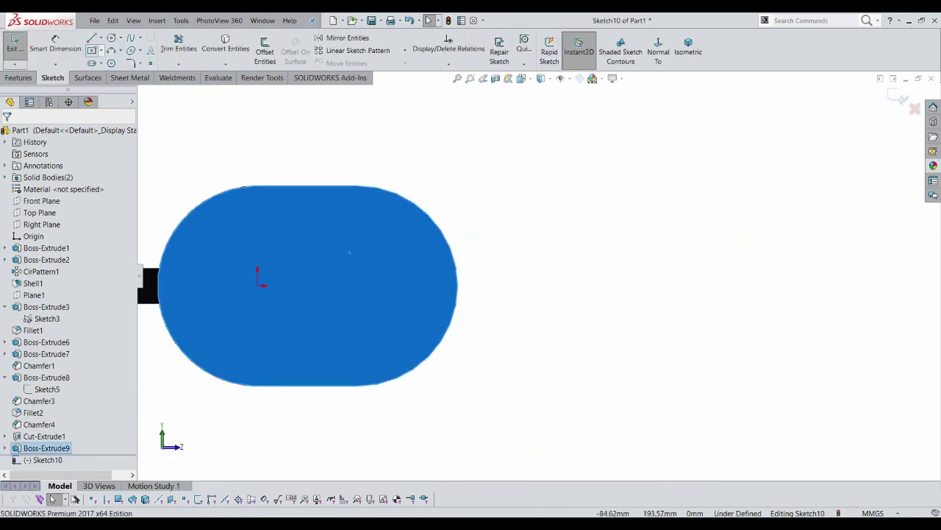
scroll(537, 265, up, 2)
middle_drag(536, 265, 531, 325)
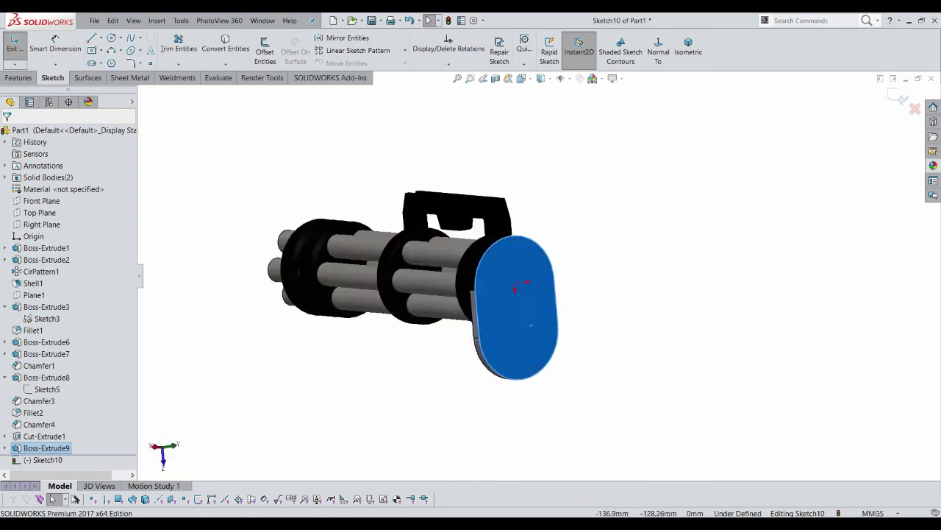
key(space)
click(567, 348)
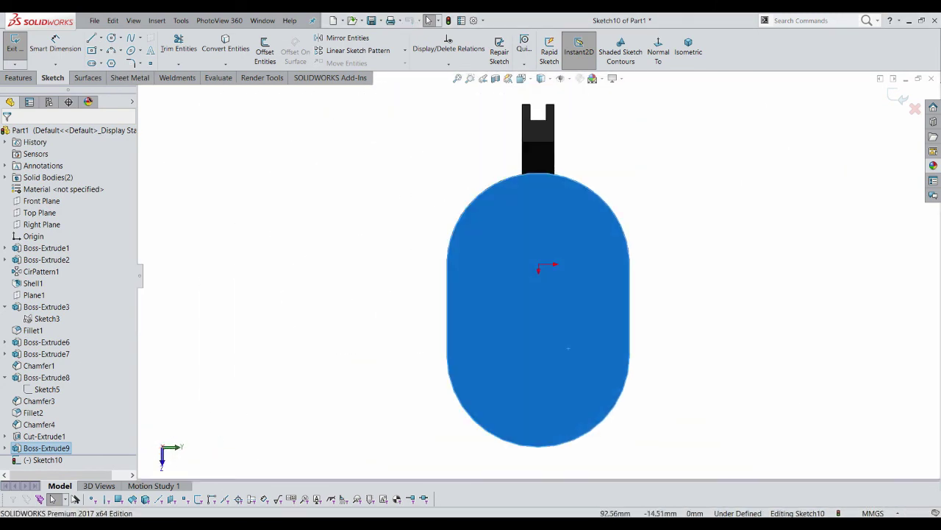
click(92, 37)
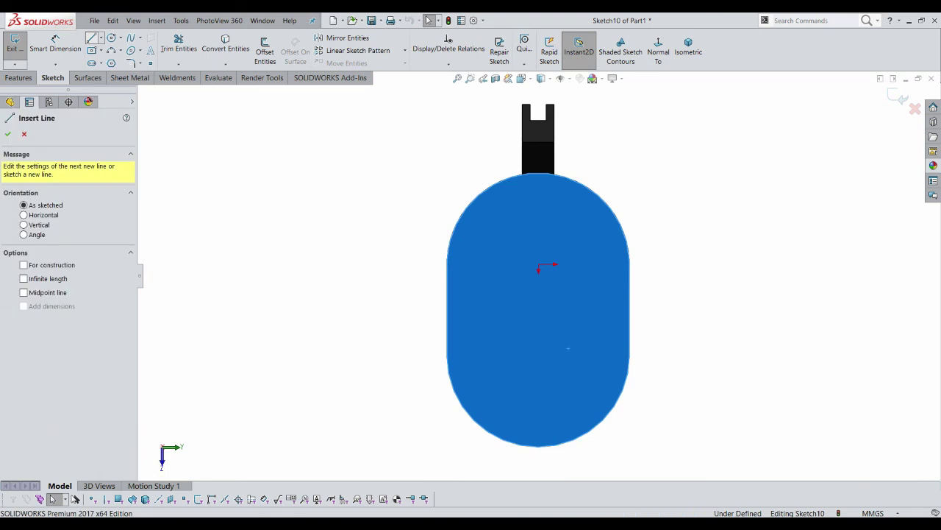
click(447, 355)
click(629, 355)
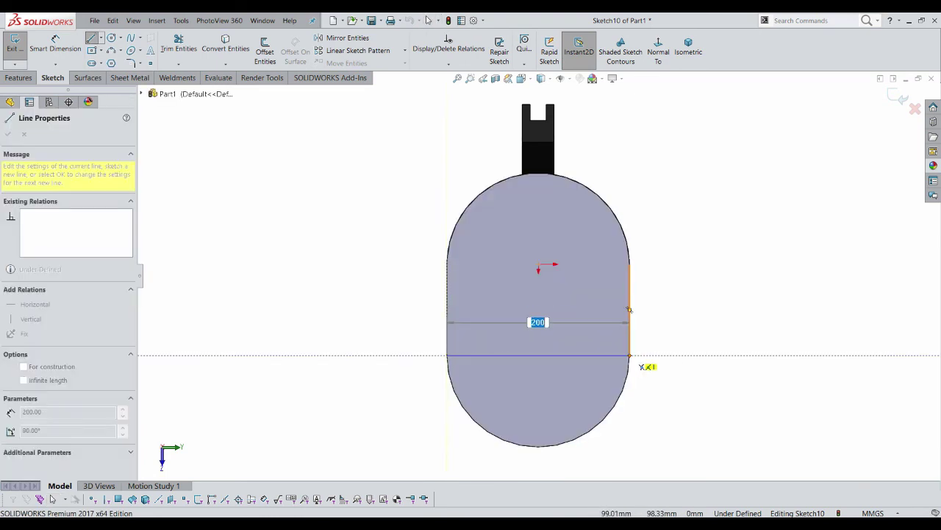
key(Escape)
key(Escape)
Draw a slot running down from the line's midpoint, roughly 122 mm wide
click(91, 63)
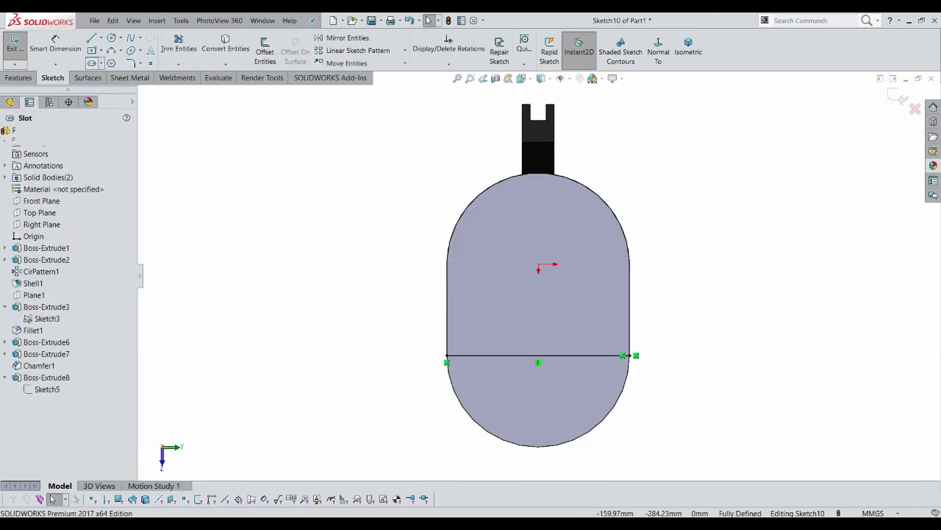
click(538, 355)
scroll(538, 279, up, 2)
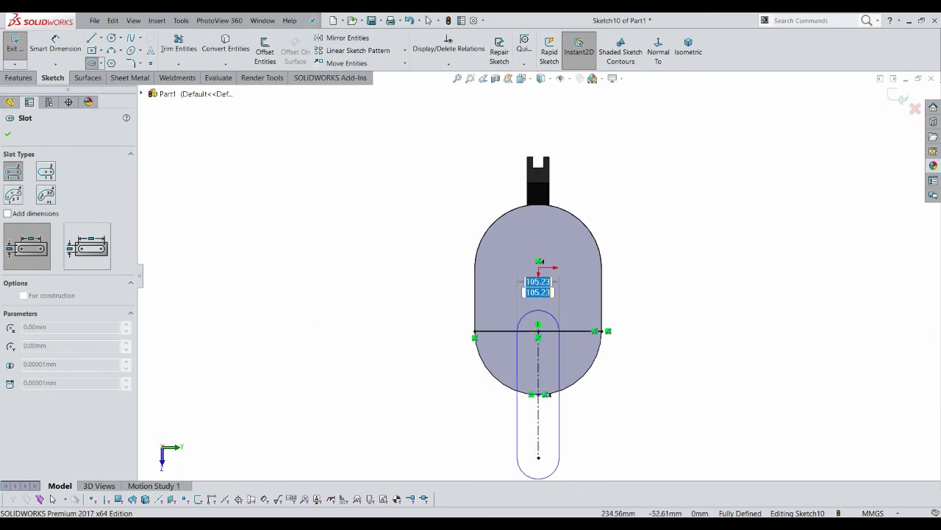
text(1)
key(Return)
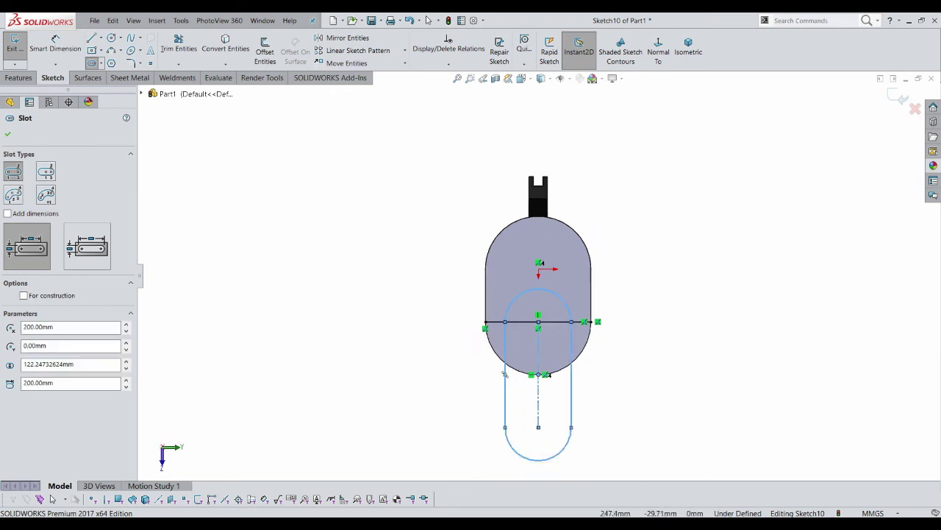
key(Escape)
middle_drag(513, 428, 441, 353)
Dimension the slot's straight side to a 150 mm length
right_drag(660, 338, 660, 305)
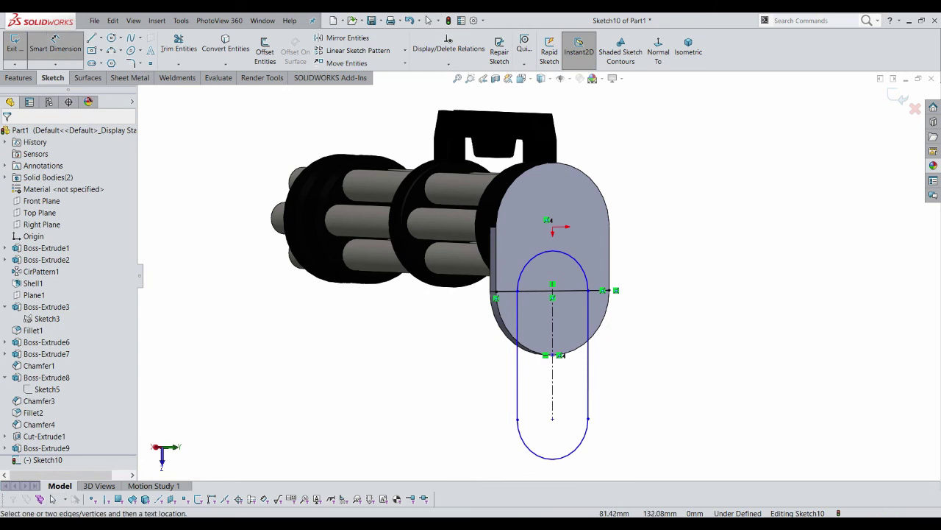
click(518, 353)
click(456, 345)
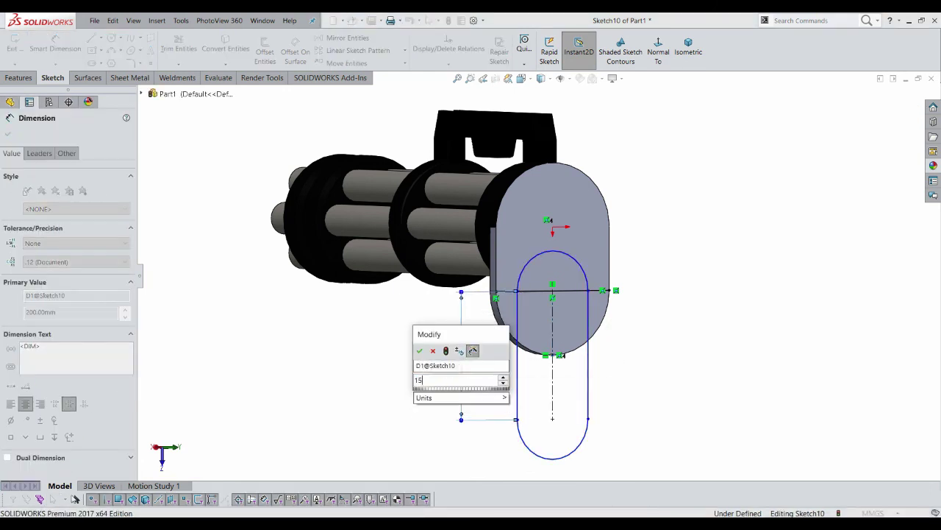
key(Return)
scroll(604, 294, up, 3)
scroll(603, 295, up, 2)
middle_drag(603, 294, 537, 287)
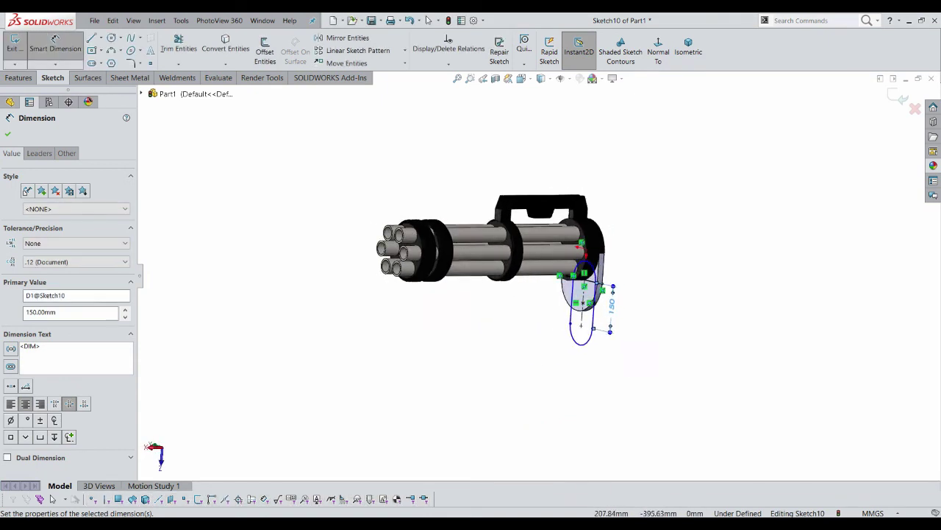
scroll(581, 294, down, 3)
mouse_move(581, 294)
middle_down()
mouse_move(544, 294)
mouse_move(574, 294)
middle_up()
scroll(574, 294, down, 2)
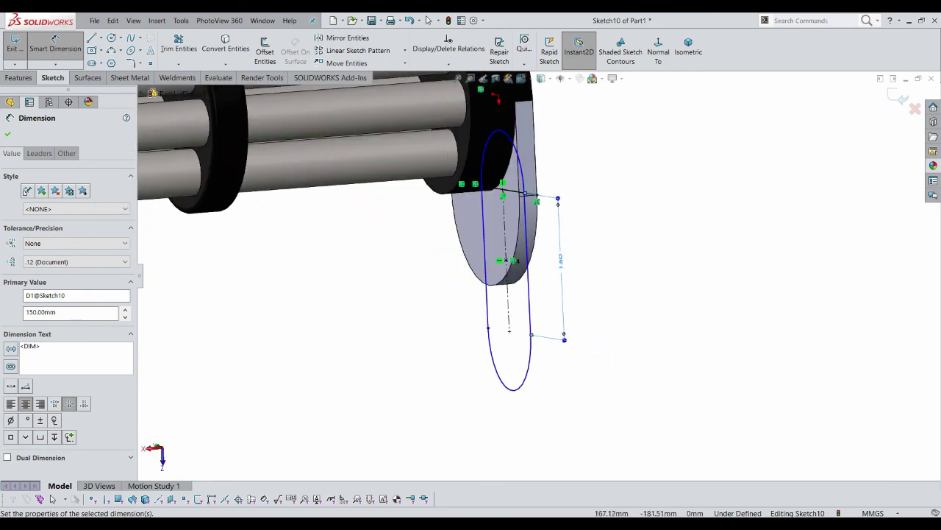
Try a 100 mm slot length, then restore it to 150 mm
double_click(561, 259)
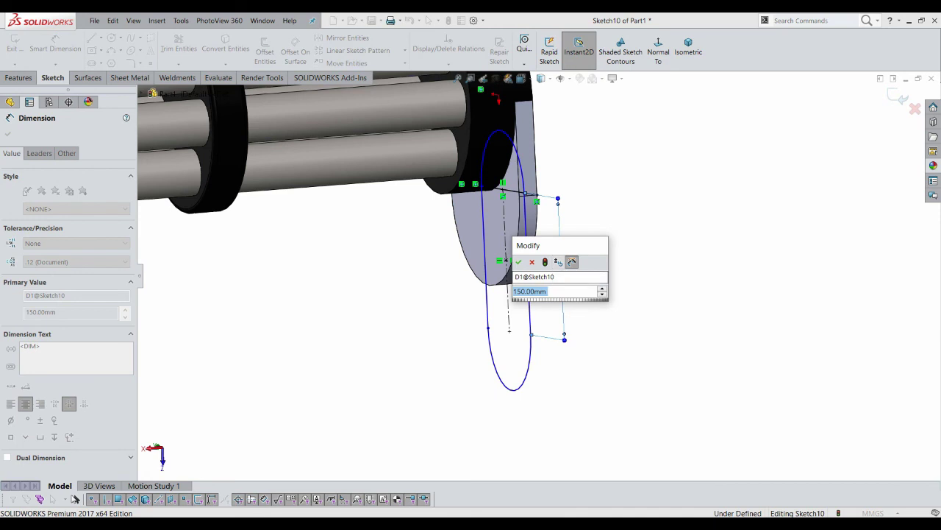
text(100)
key(Return)
key(ctrl+8)
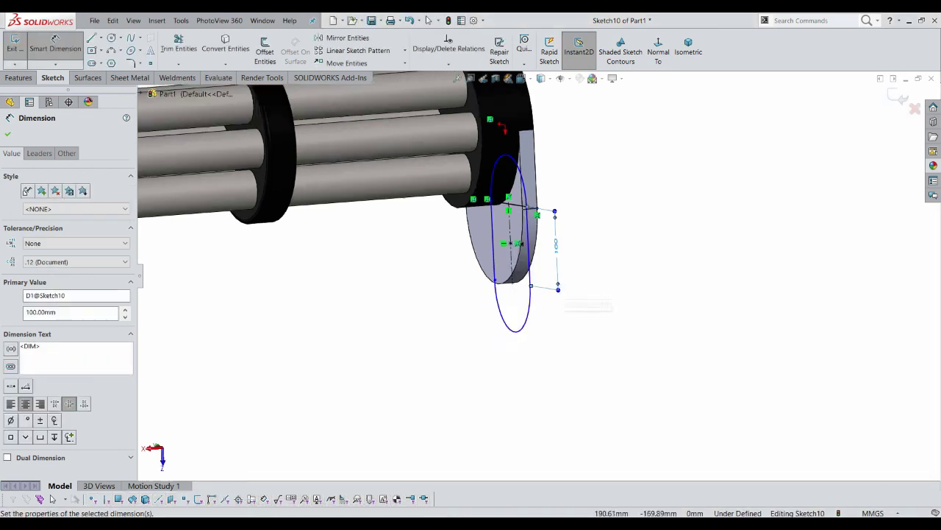
double_click(602, 243)
text(150)
key(Return)
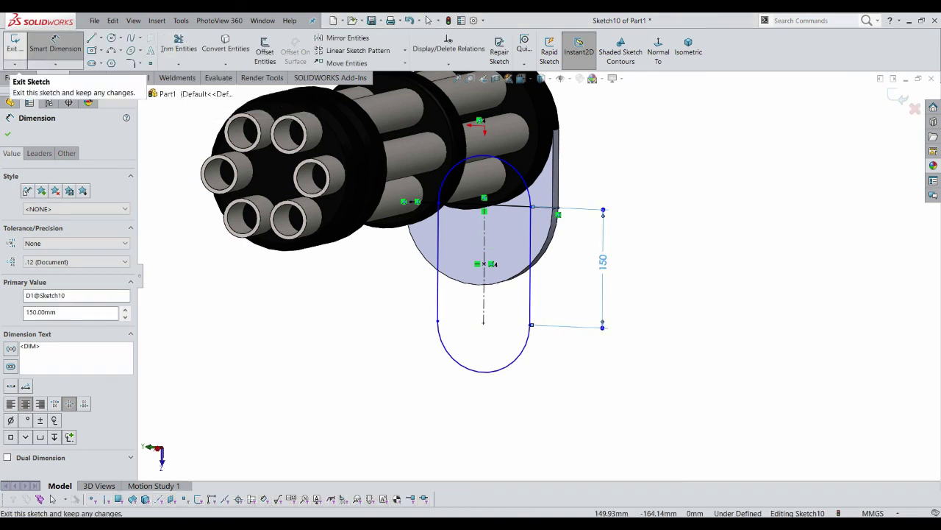
click(19, 78)
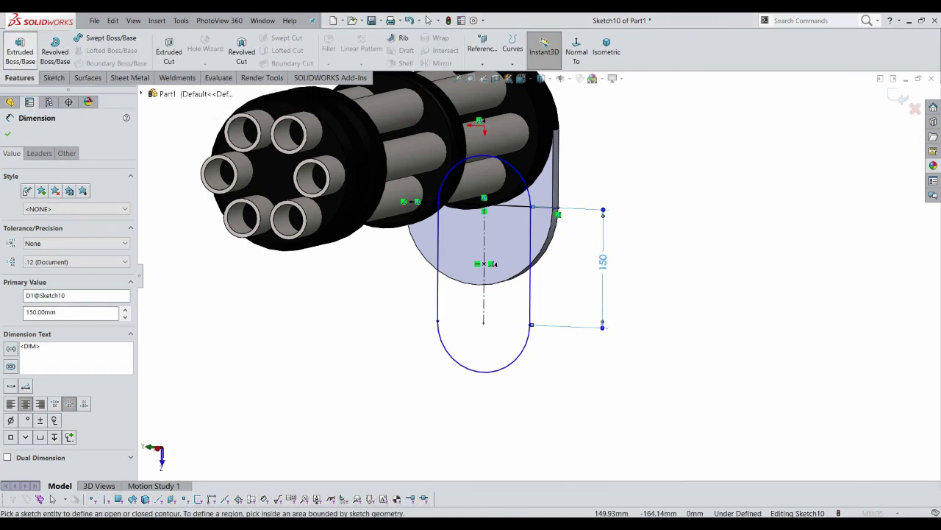
Extrude the four Sketch10 regions 20 mm, extending the rear plate into a rounded handle
click(20, 50)
click(511, 244)
click(507, 236)
click(462, 235)
click(485, 180)
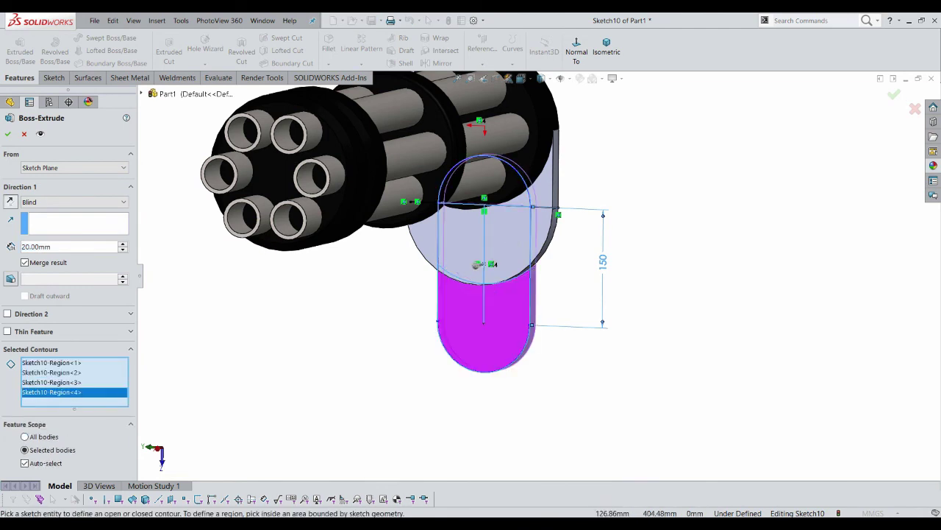
key(Return)
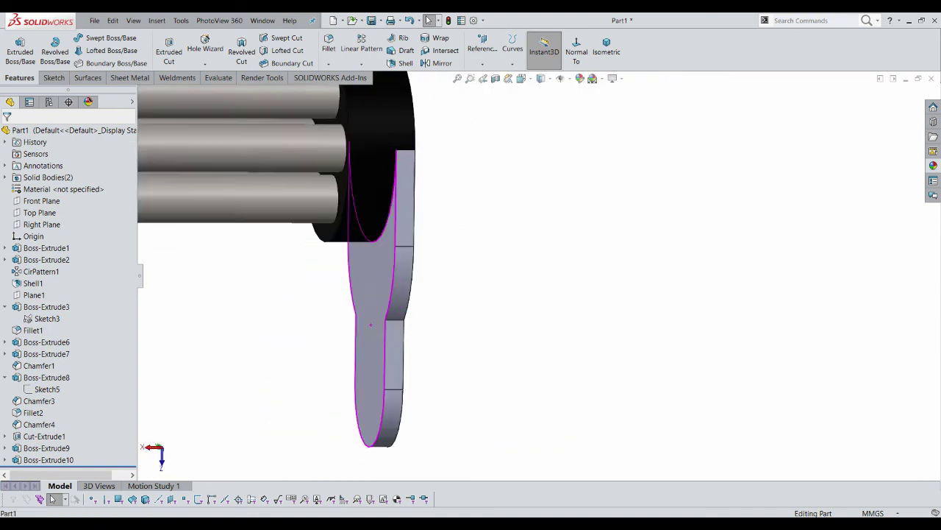
right_click(321, 276)
Start a sketch on the grip plate face and show the earlier plate sketch for reference
click(345, 297)
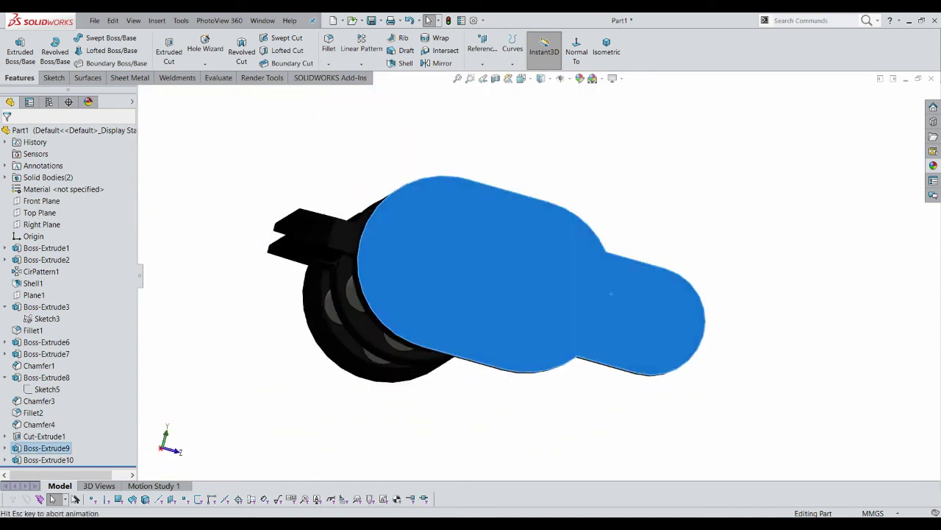
click(111, 38)
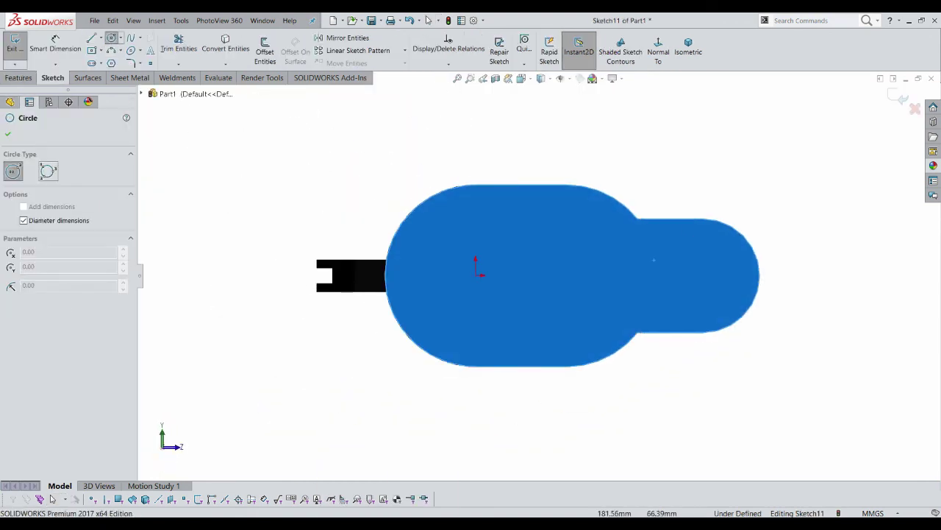
click(141, 94)
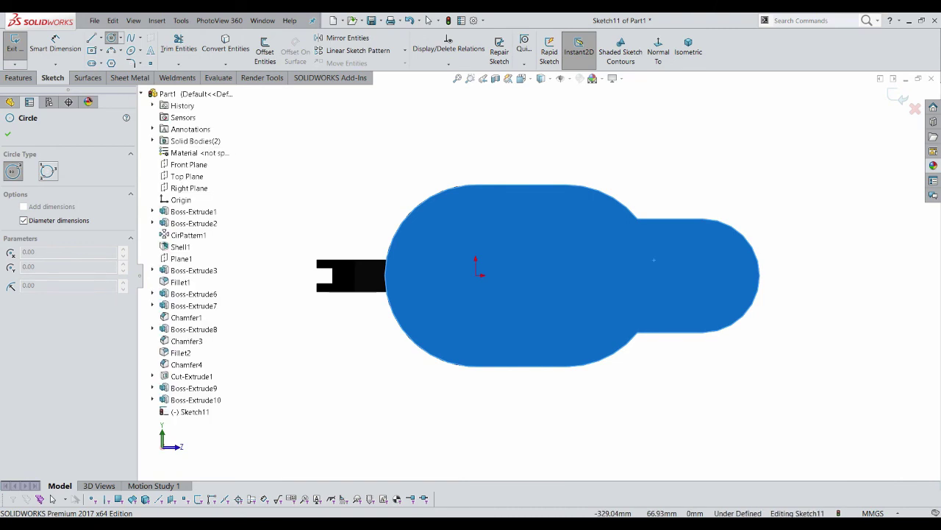
right_click(189, 411)
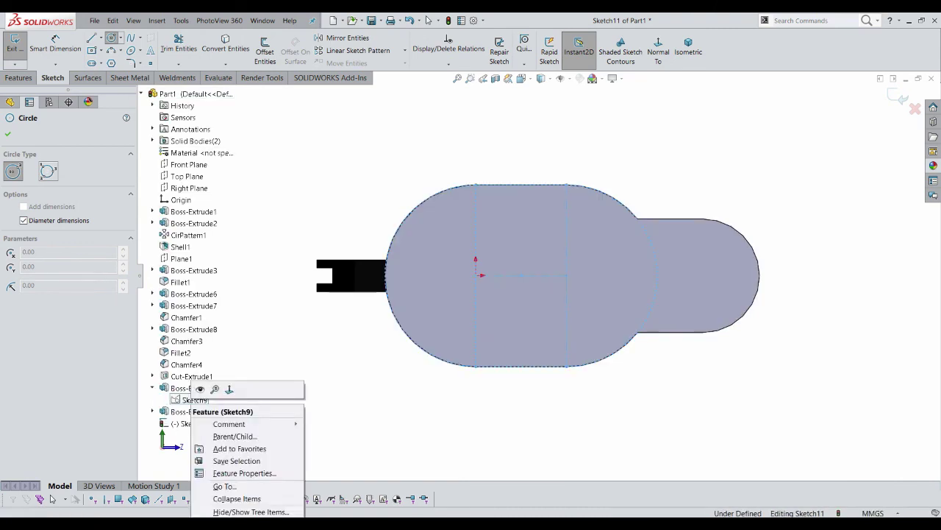
click(220, 388)
Draw a Ø20 circle centred where the disc's lower arc meets the centreline, viewed head-on
click(658, 275)
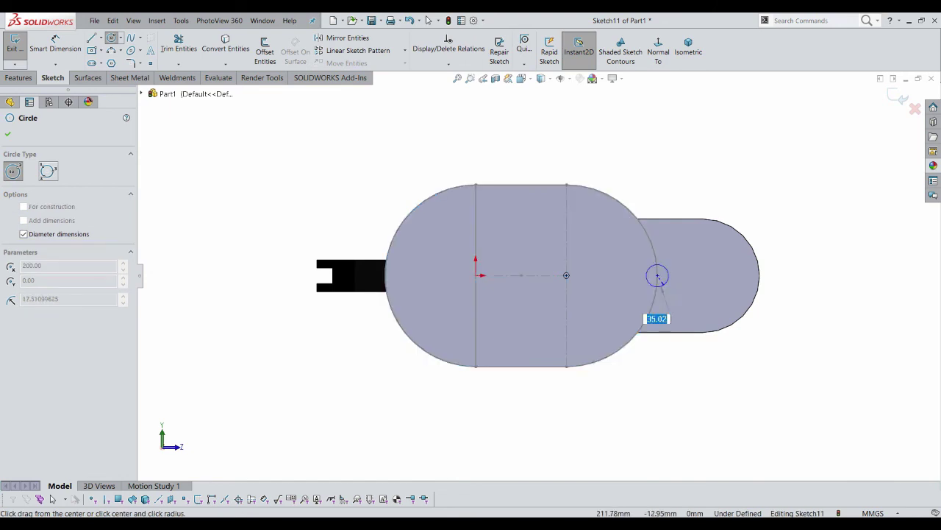
text(20)
key(Return)
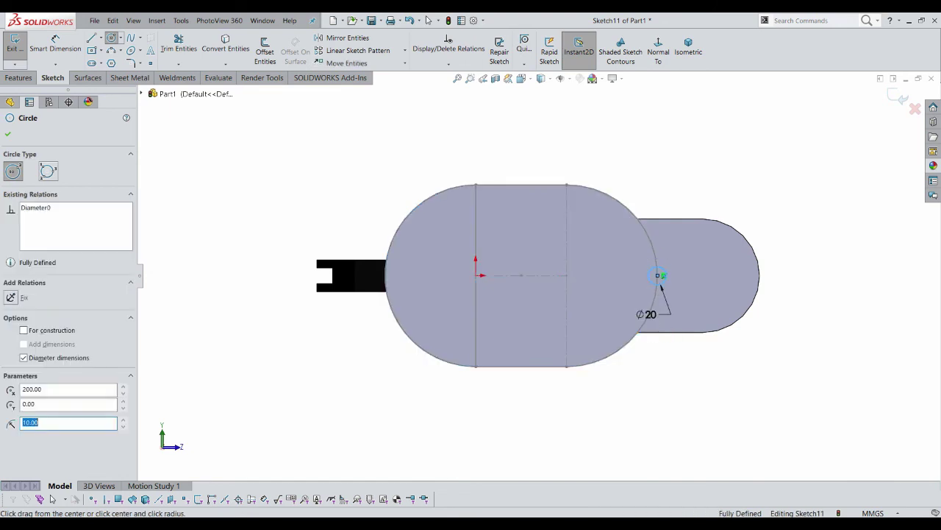
key(Escape)
mouse_move(515, 294)
middle_down()
mouse_move(559, 279)
mouse_move(559, 316)
middle_up()
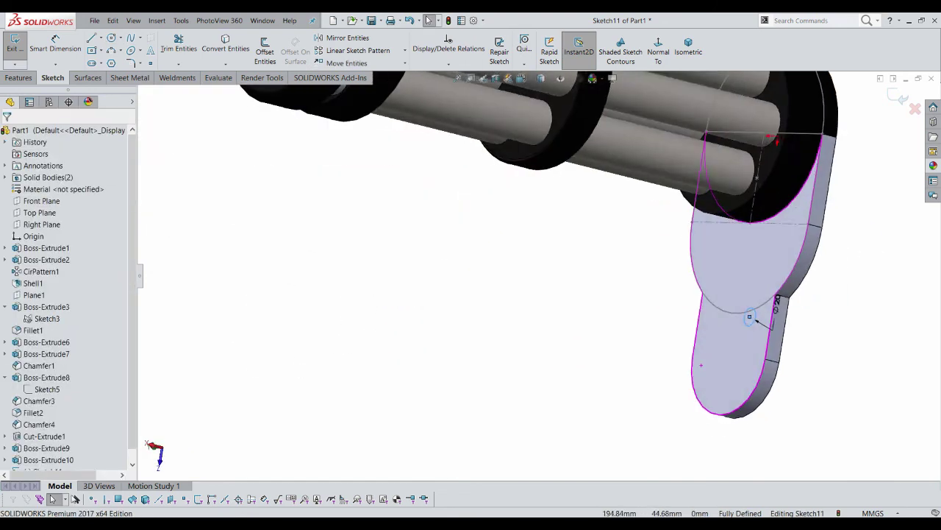
scroll(735, 294, up, 2)
key(space)
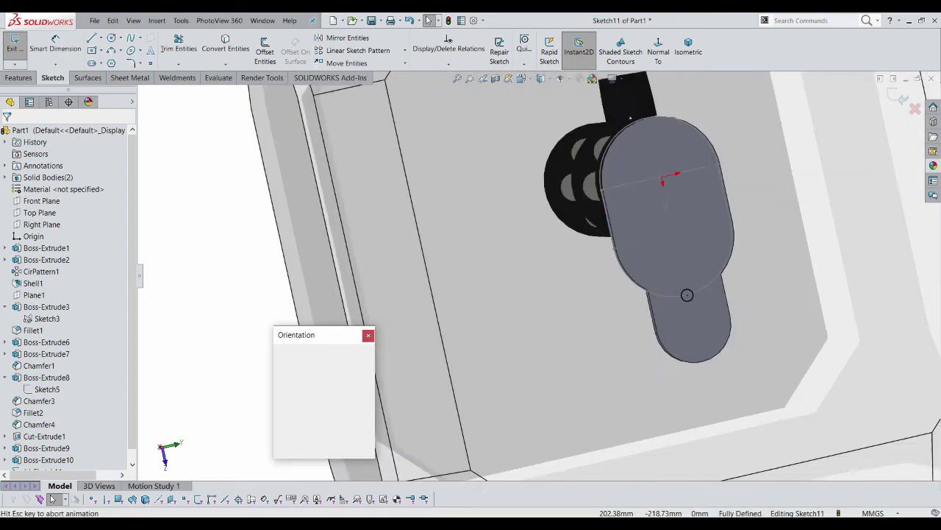
key(ctrl+8)
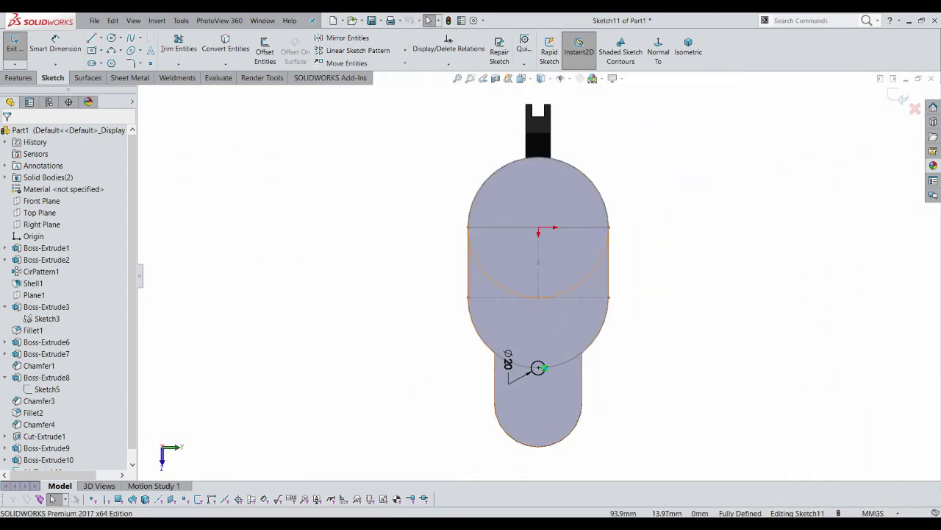
scroll(540, 412, up, 3)
scroll(541, 412, down, 2)
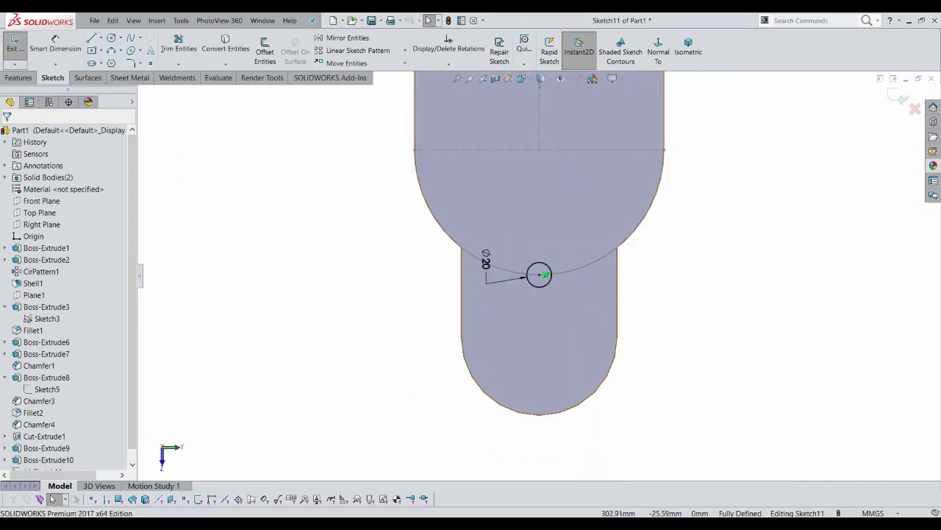
click(507, 405)
key(Escape)
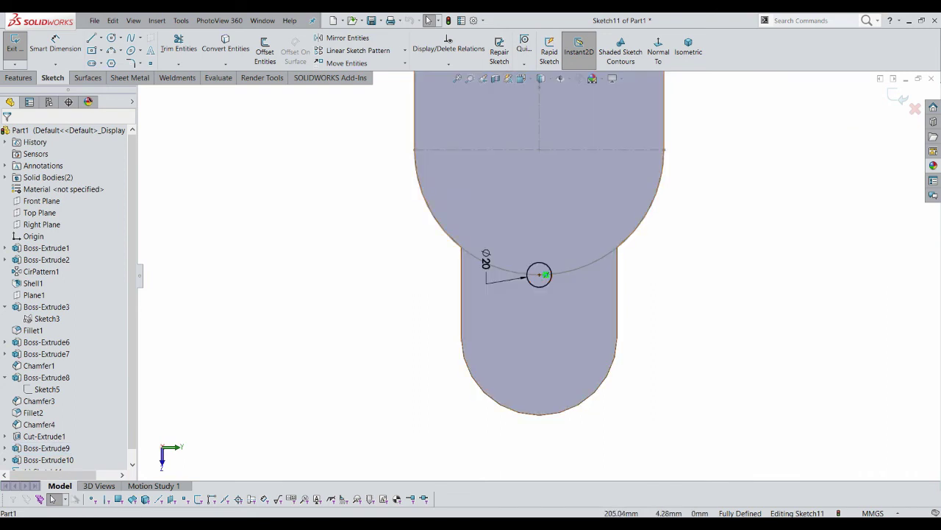